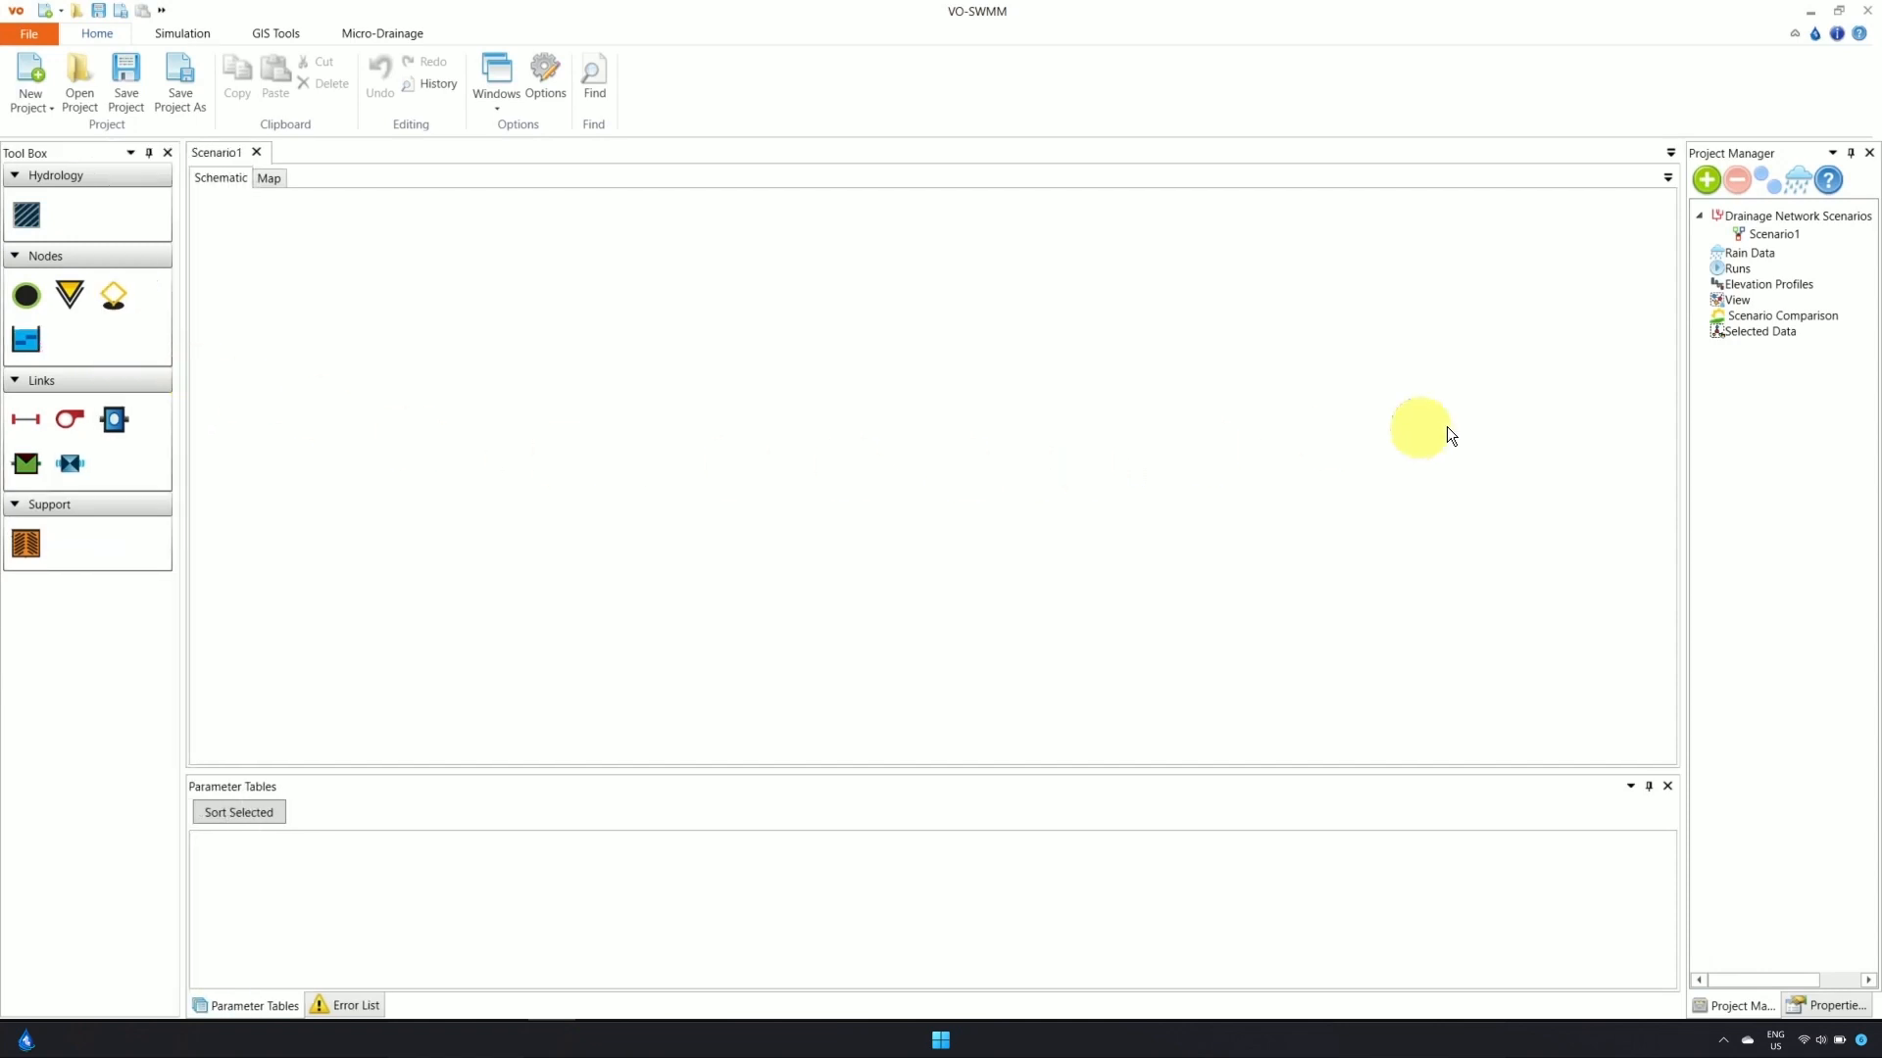
Move the splitter left to widen the Project Manager pane beside the schematic canvas
{"action": "left_click_drag", "start_coordinate": [1685, 398], "coordinate": [1618, 399]}
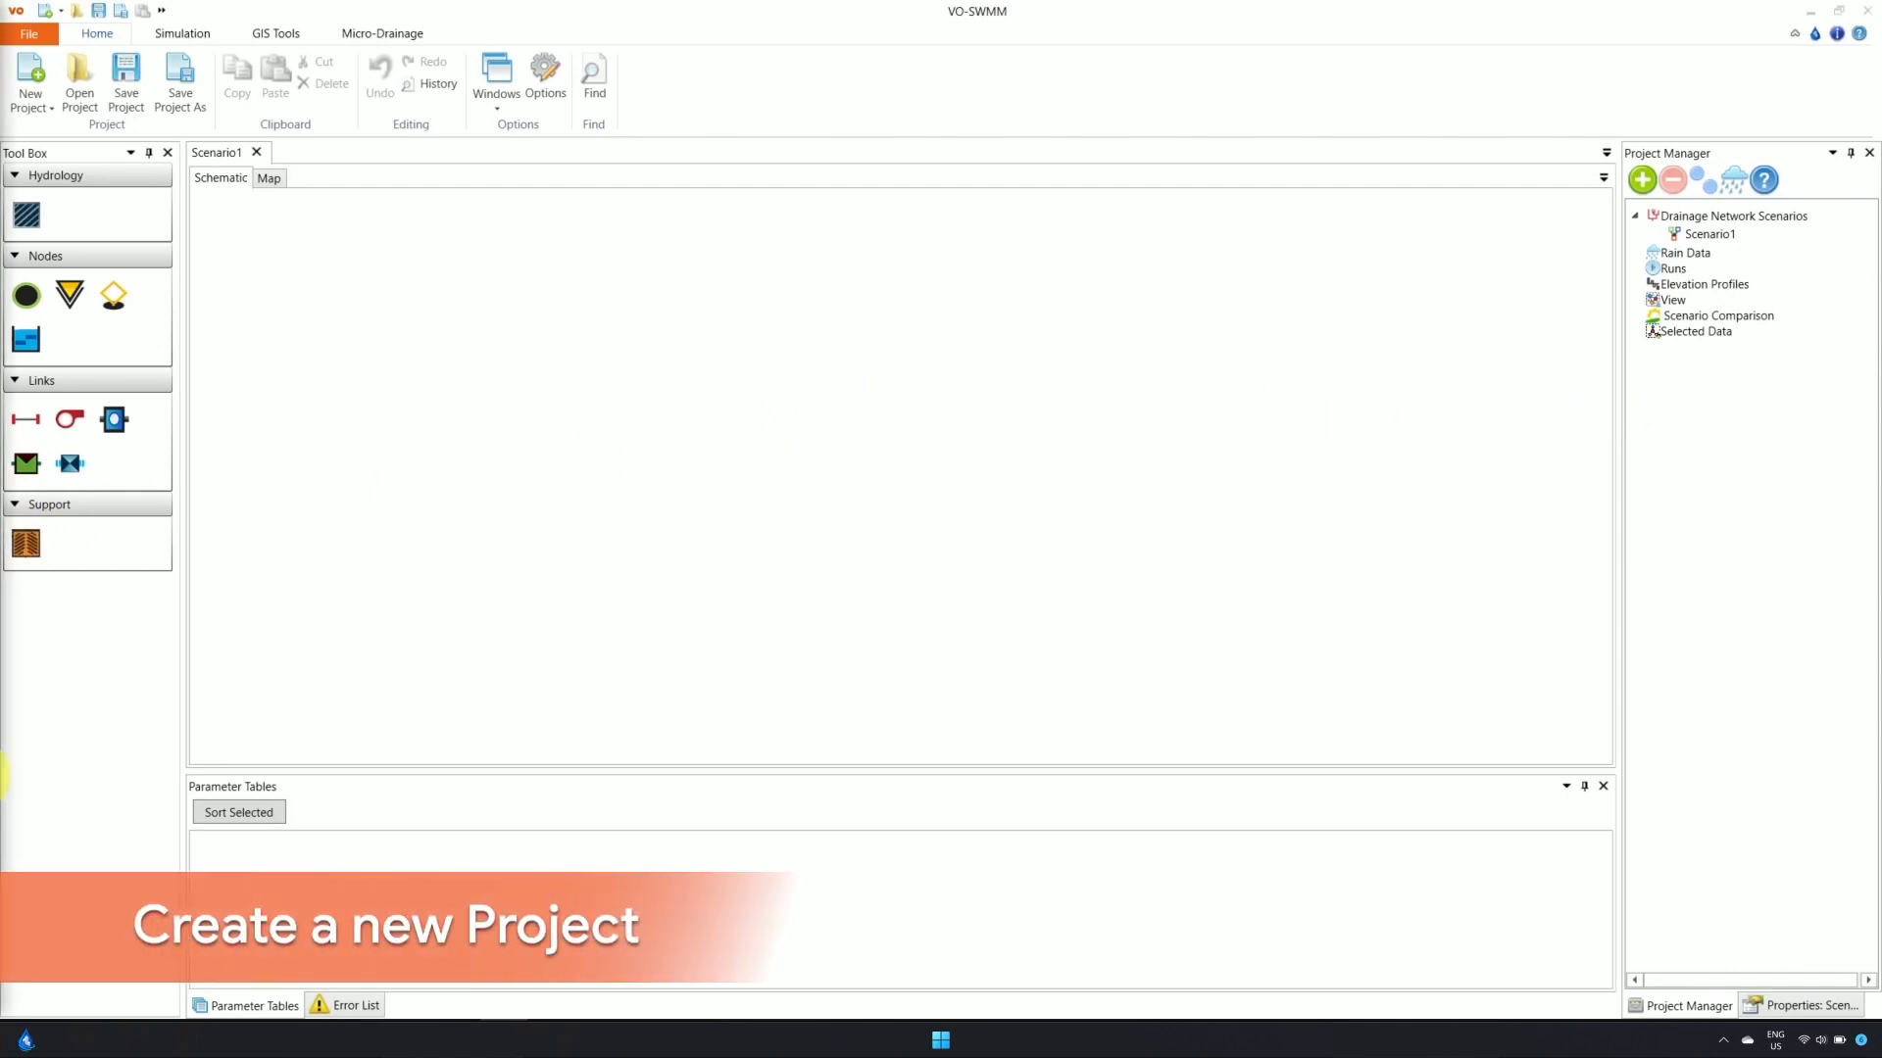
Create a New Otthymo Project from the New Project menu on the Home ribbon
{"action": "left_click", "coordinate": [53, 104]}
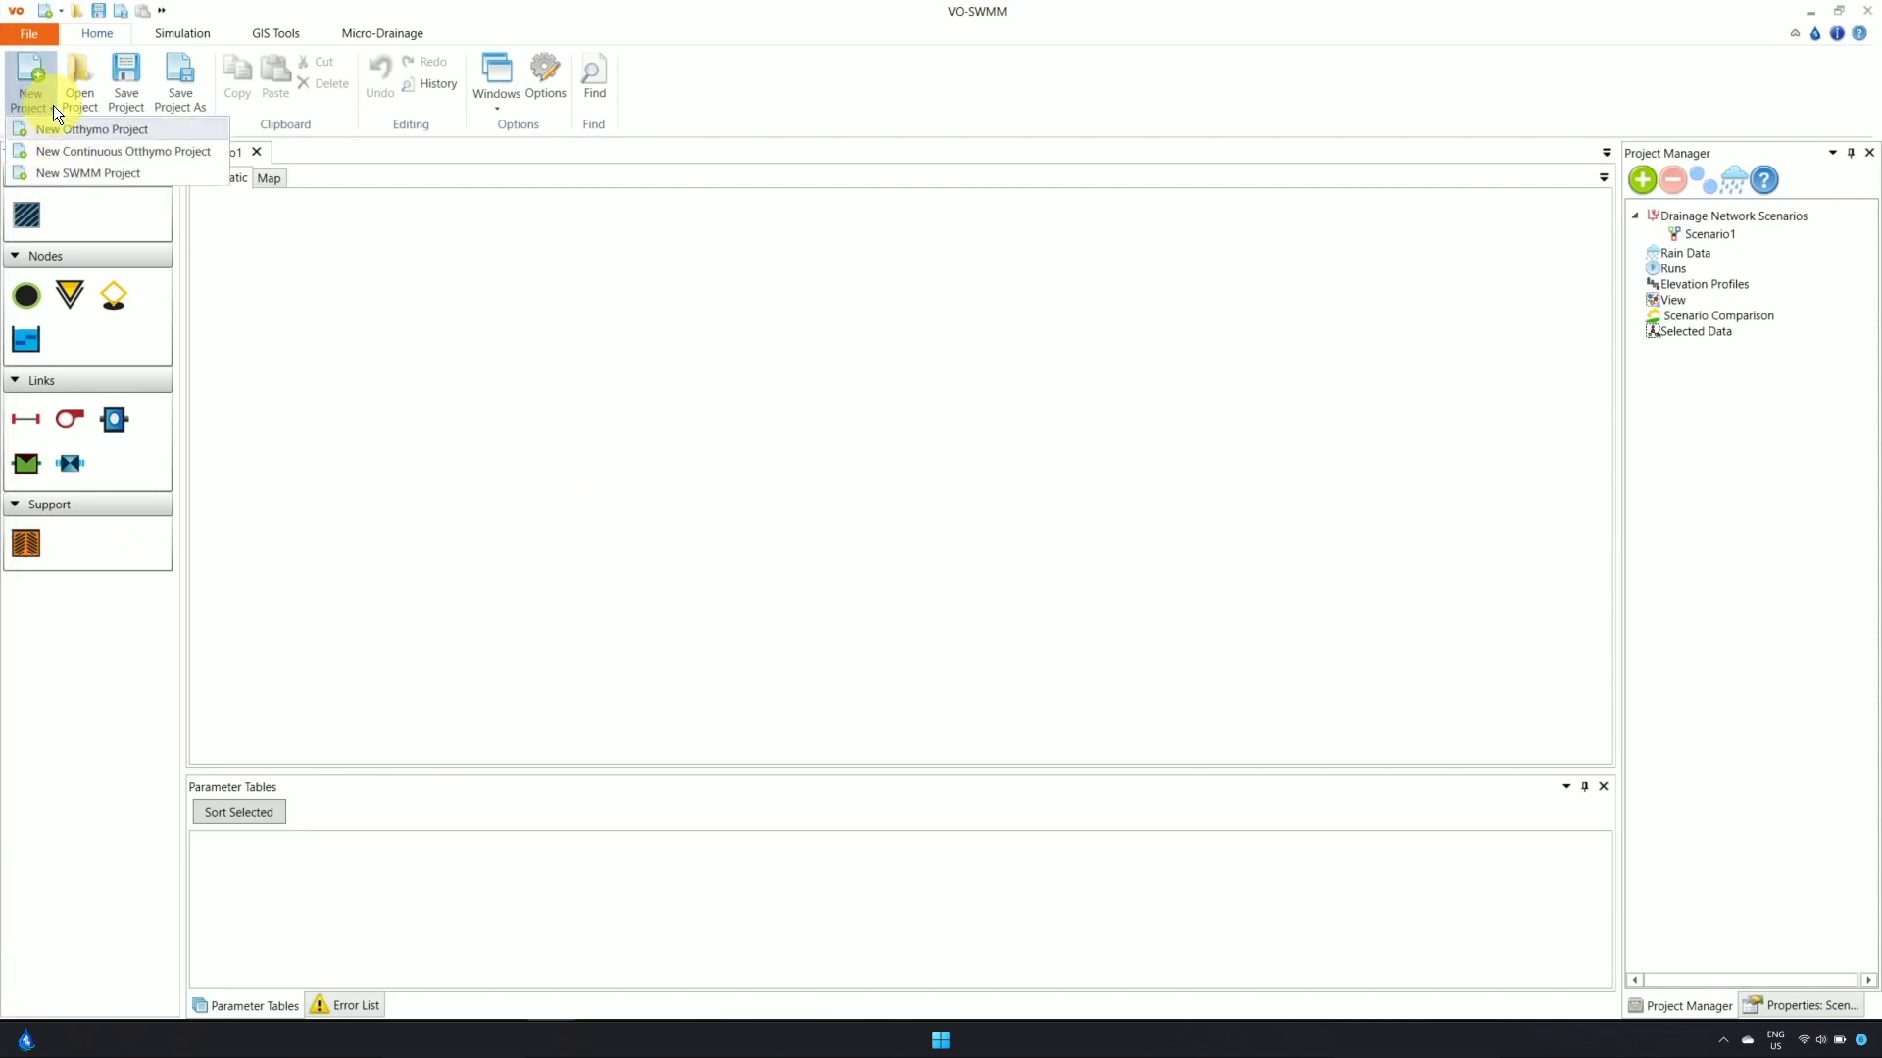
{"action": "left_click", "coordinate": [109, 131]}
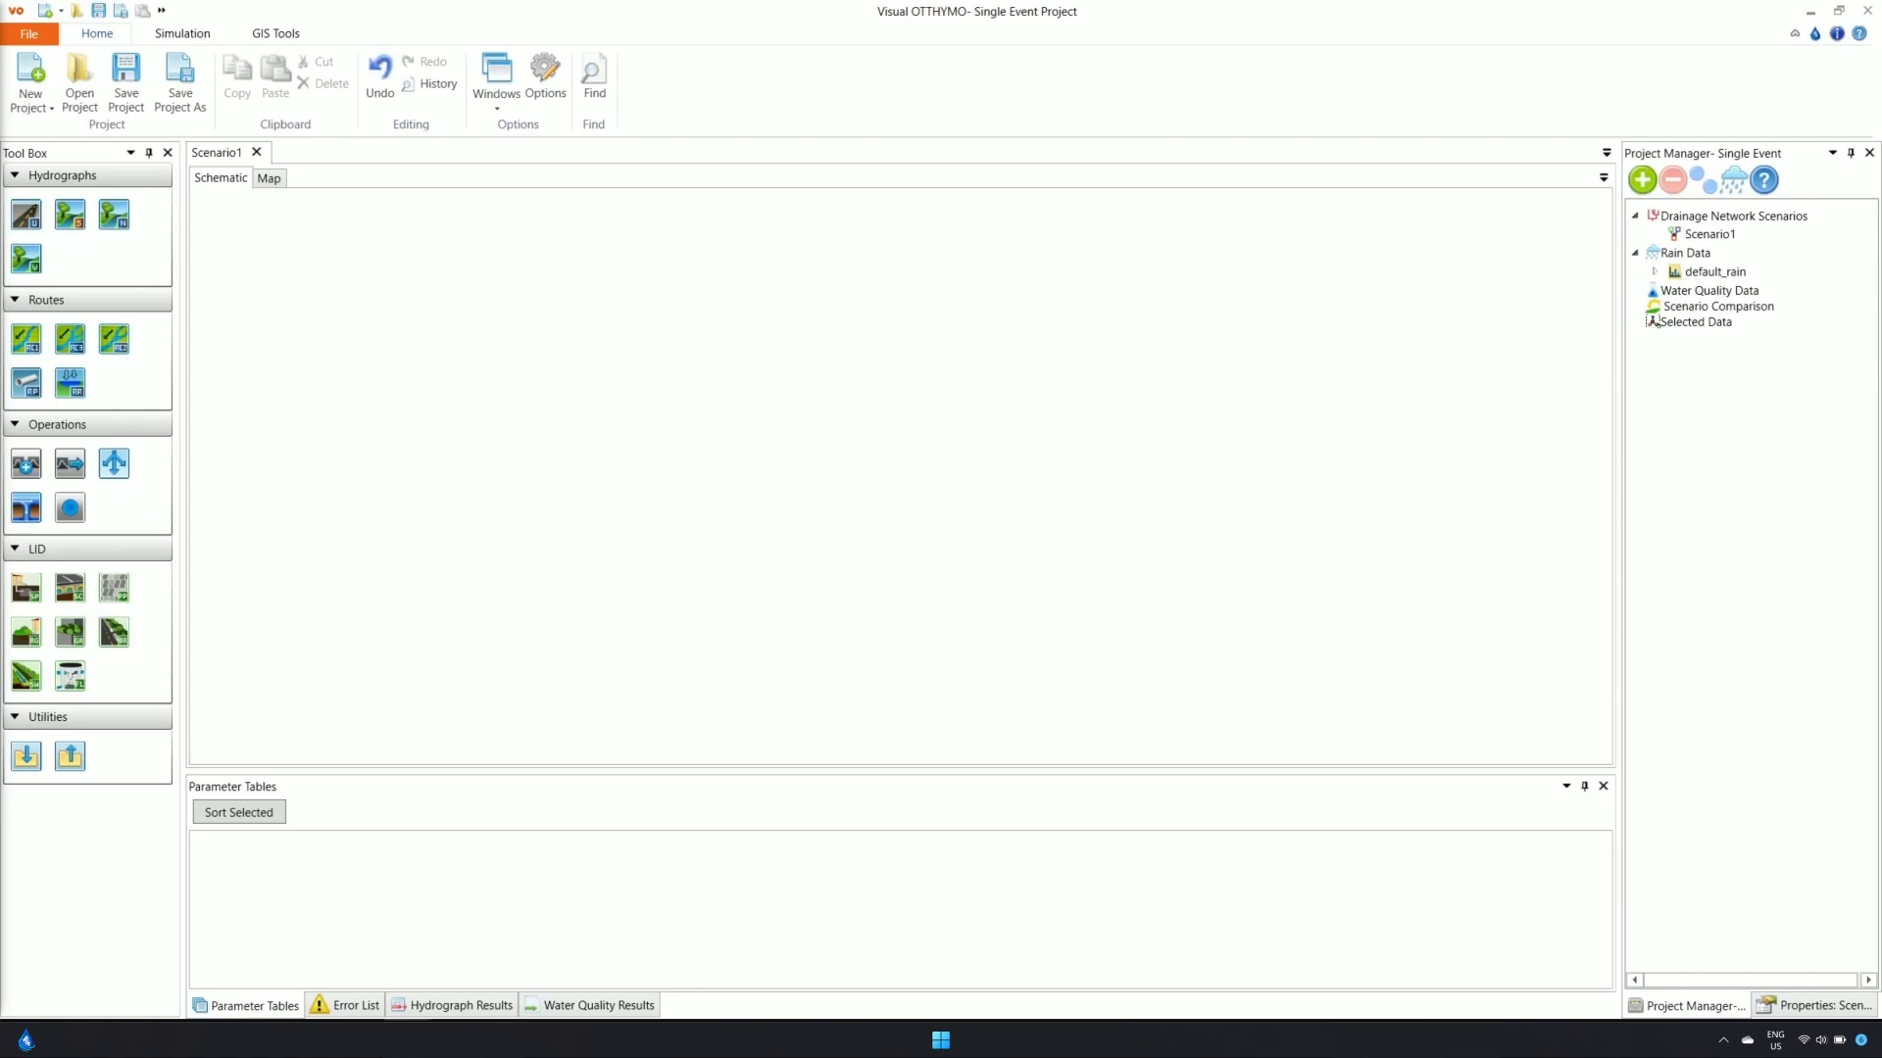
Set the schematic background to Background.JPG from the data folder
{"action": "right_click", "coordinate": [707, 484]}
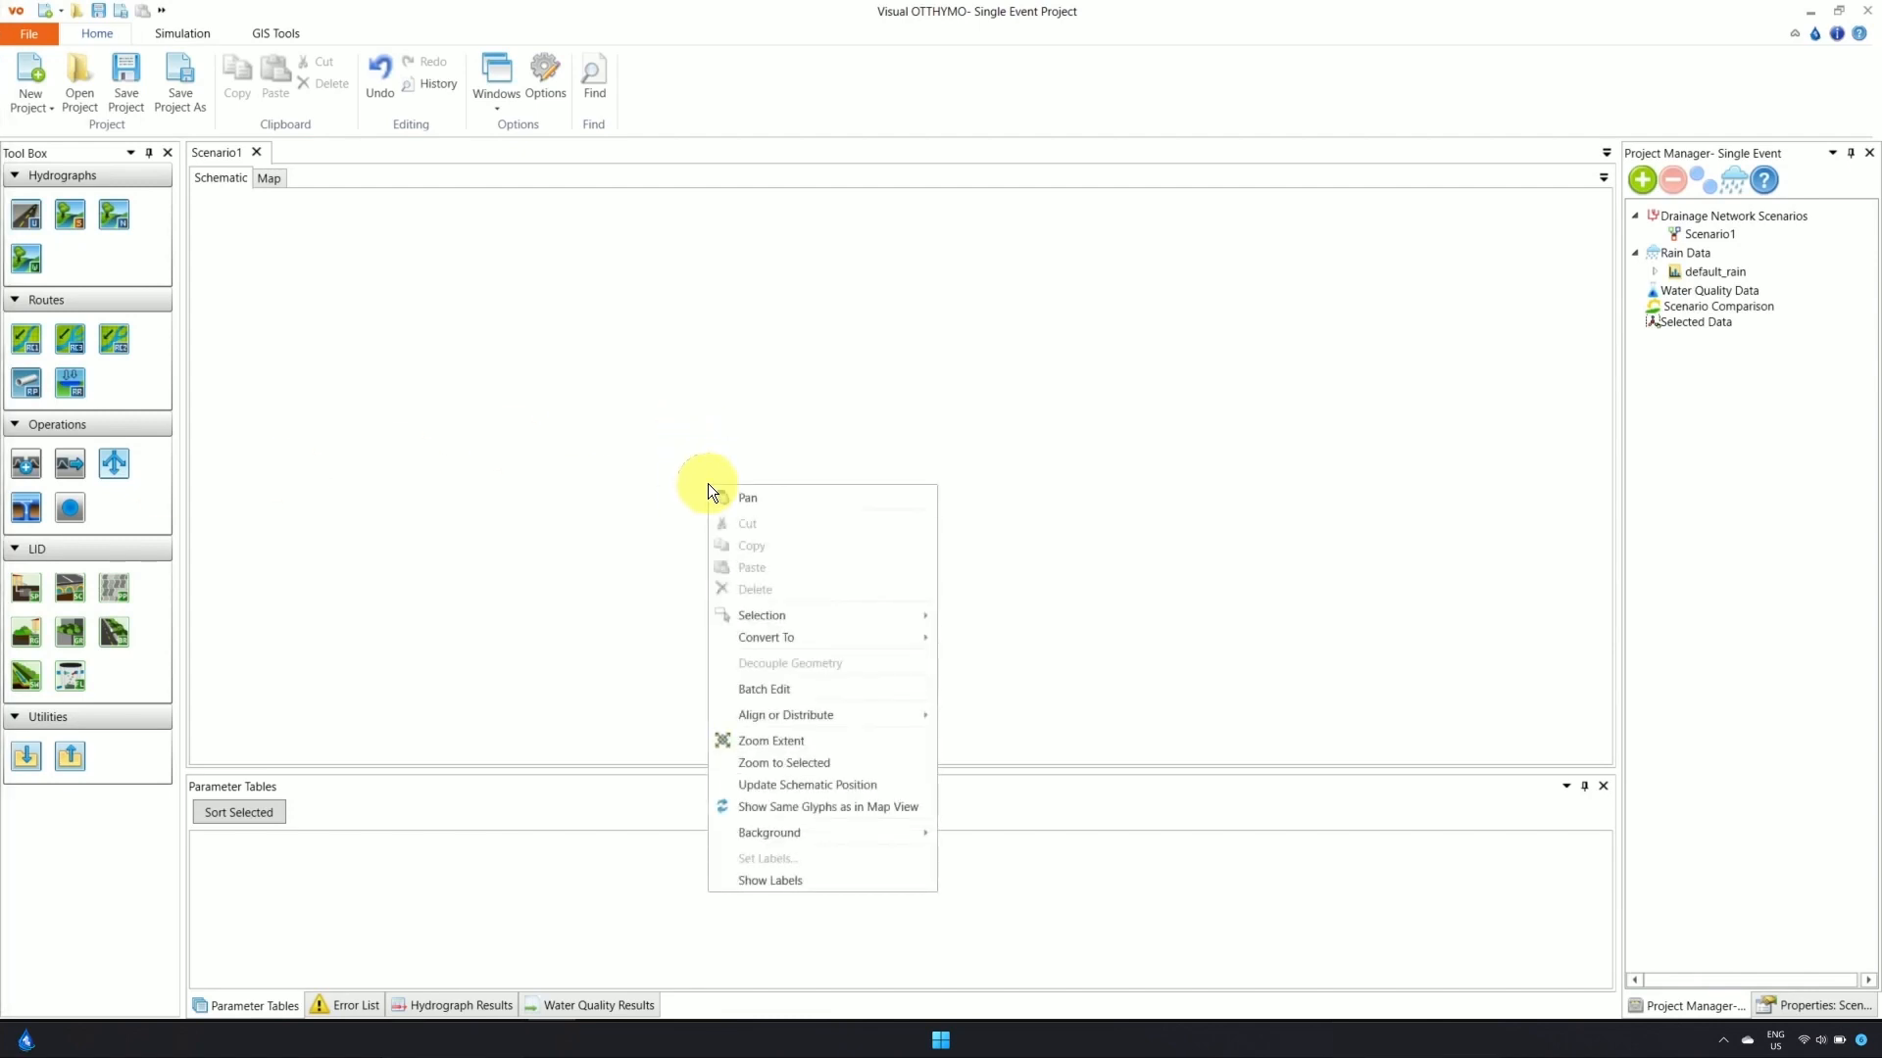
{"action": "mouse_move", "coordinate": [819, 833]}
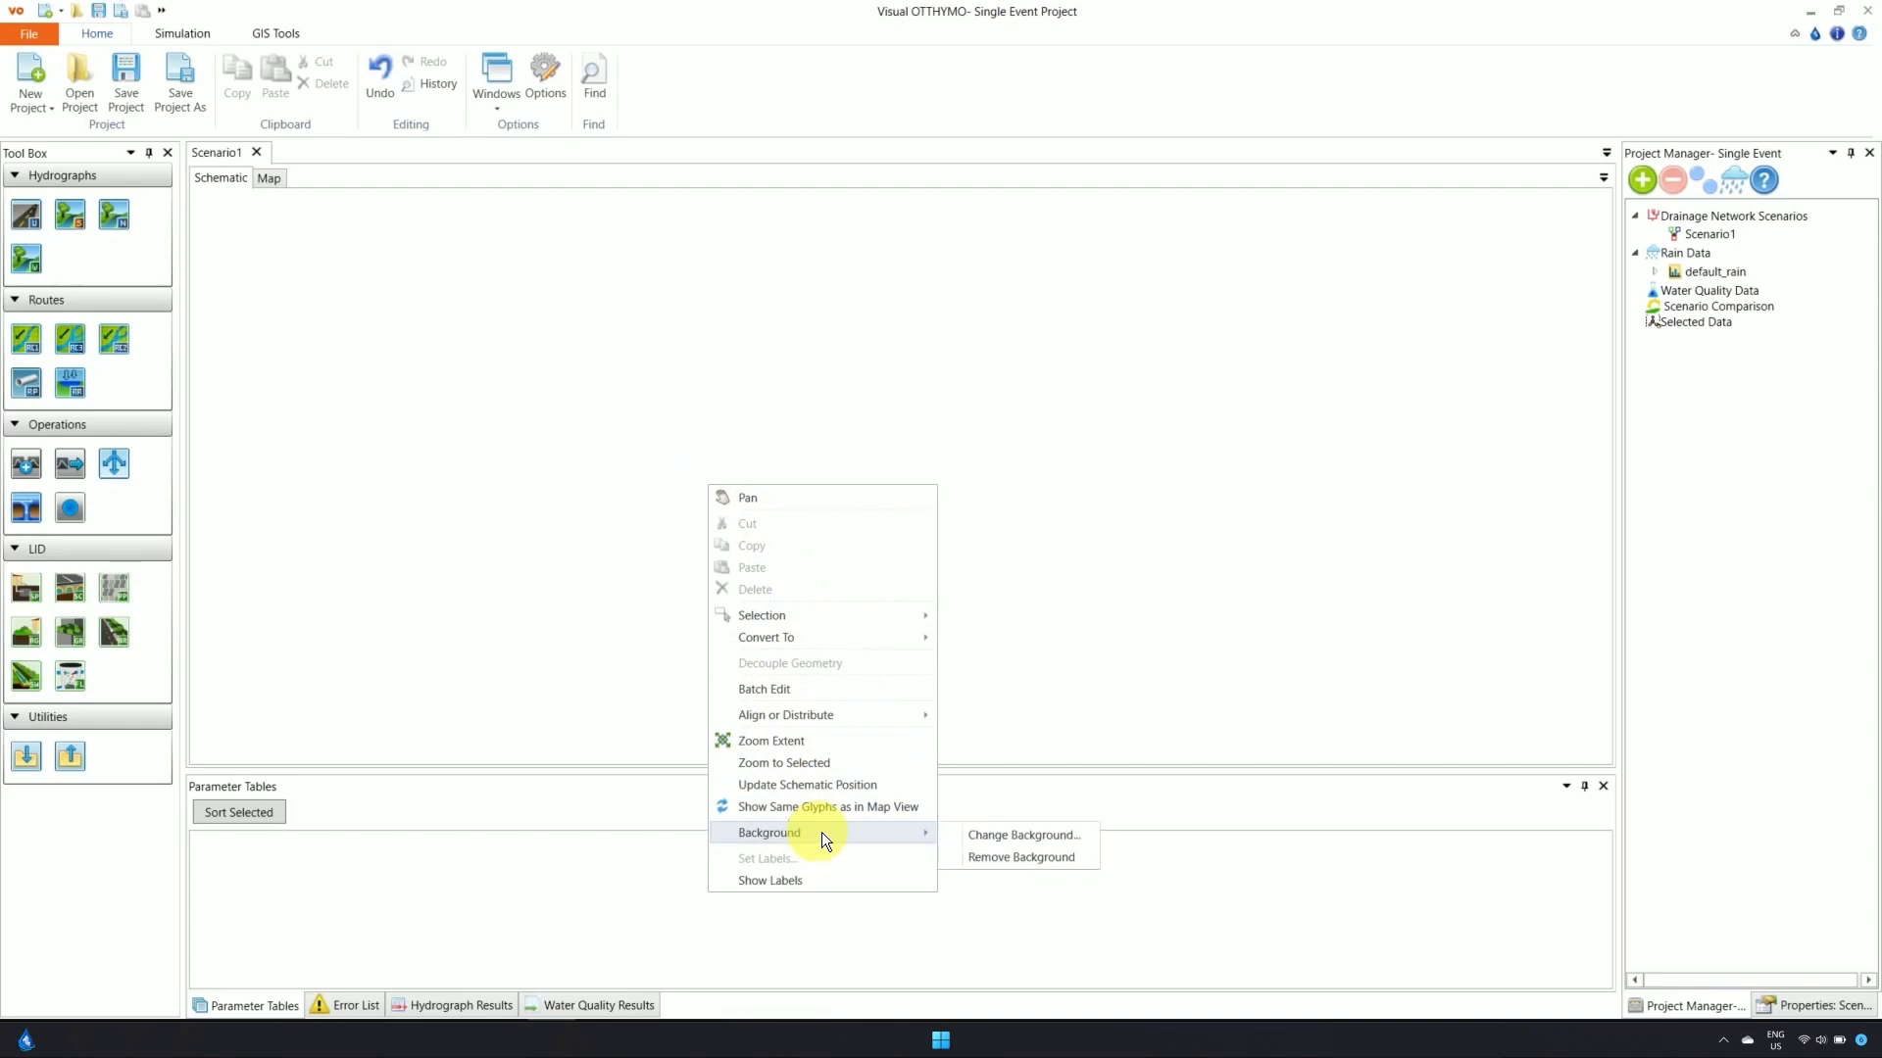
{"action": "left_click", "coordinate": [1027, 833]}
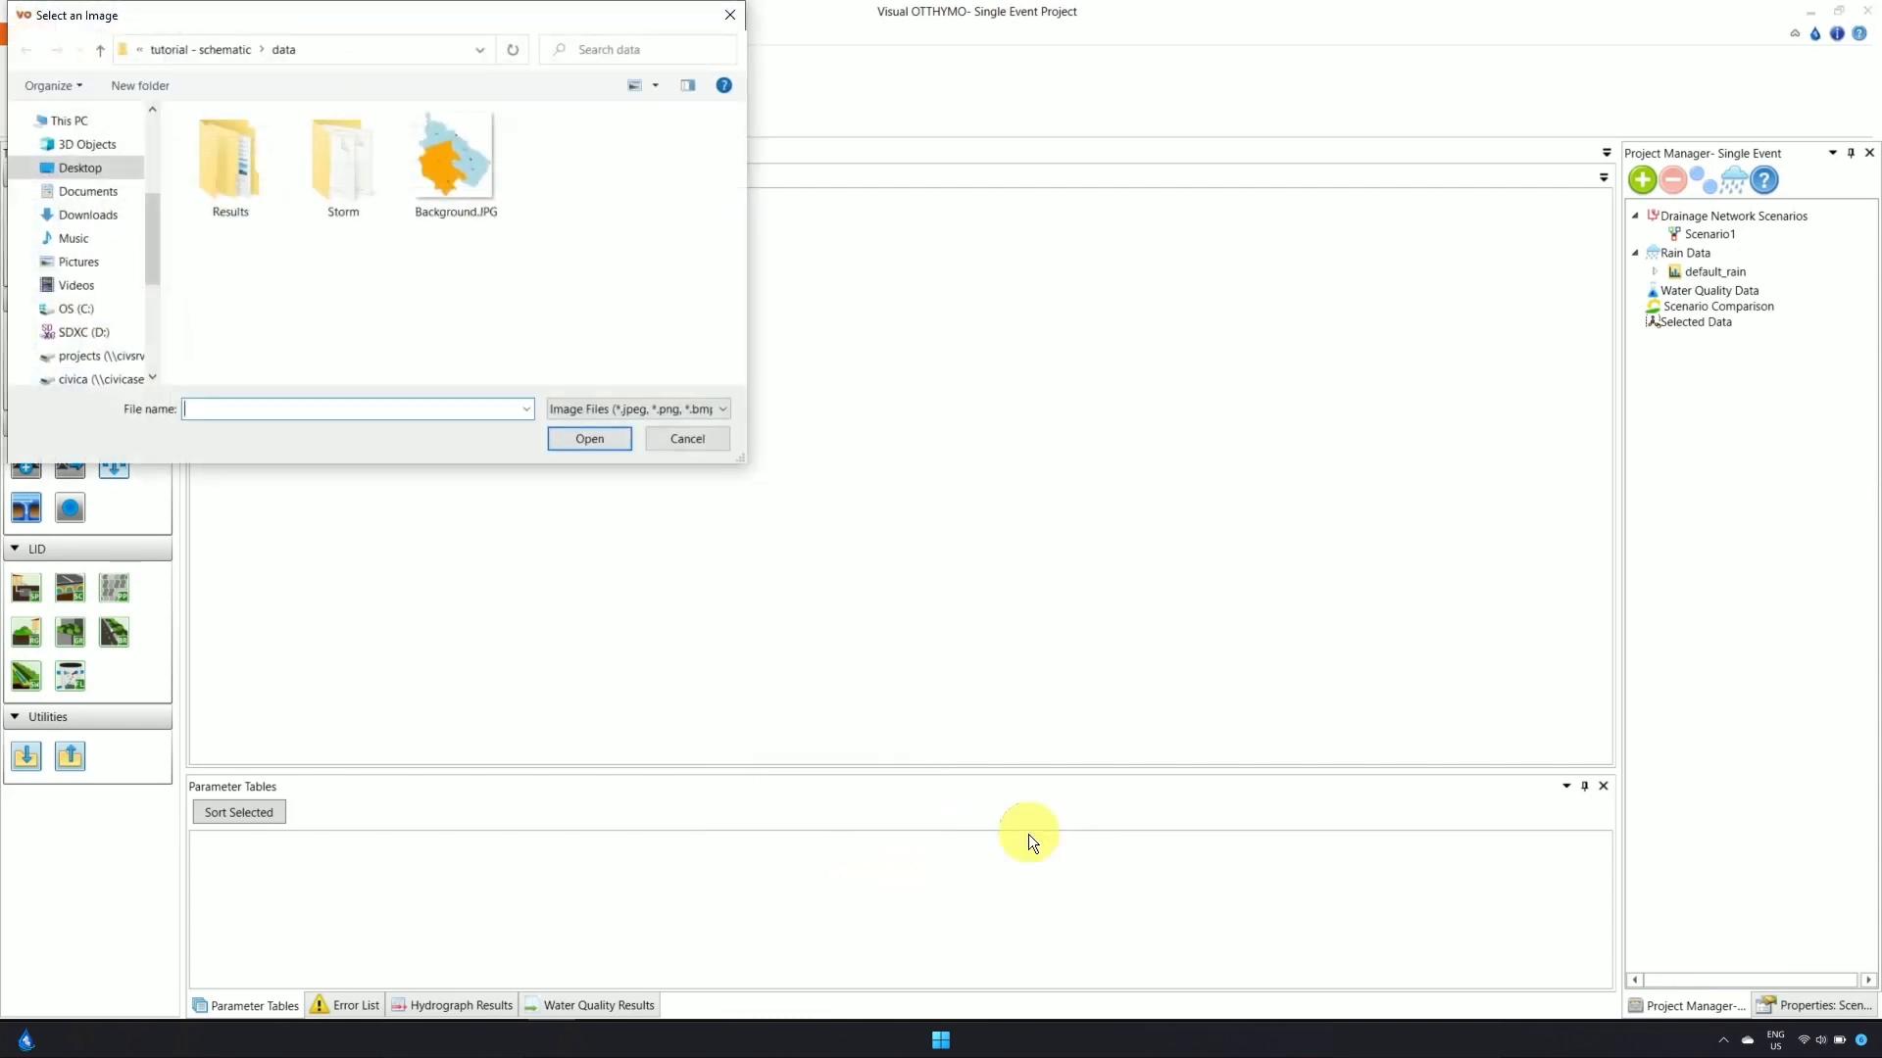
{"action": "left_click", "coordinate": [101, 46]}
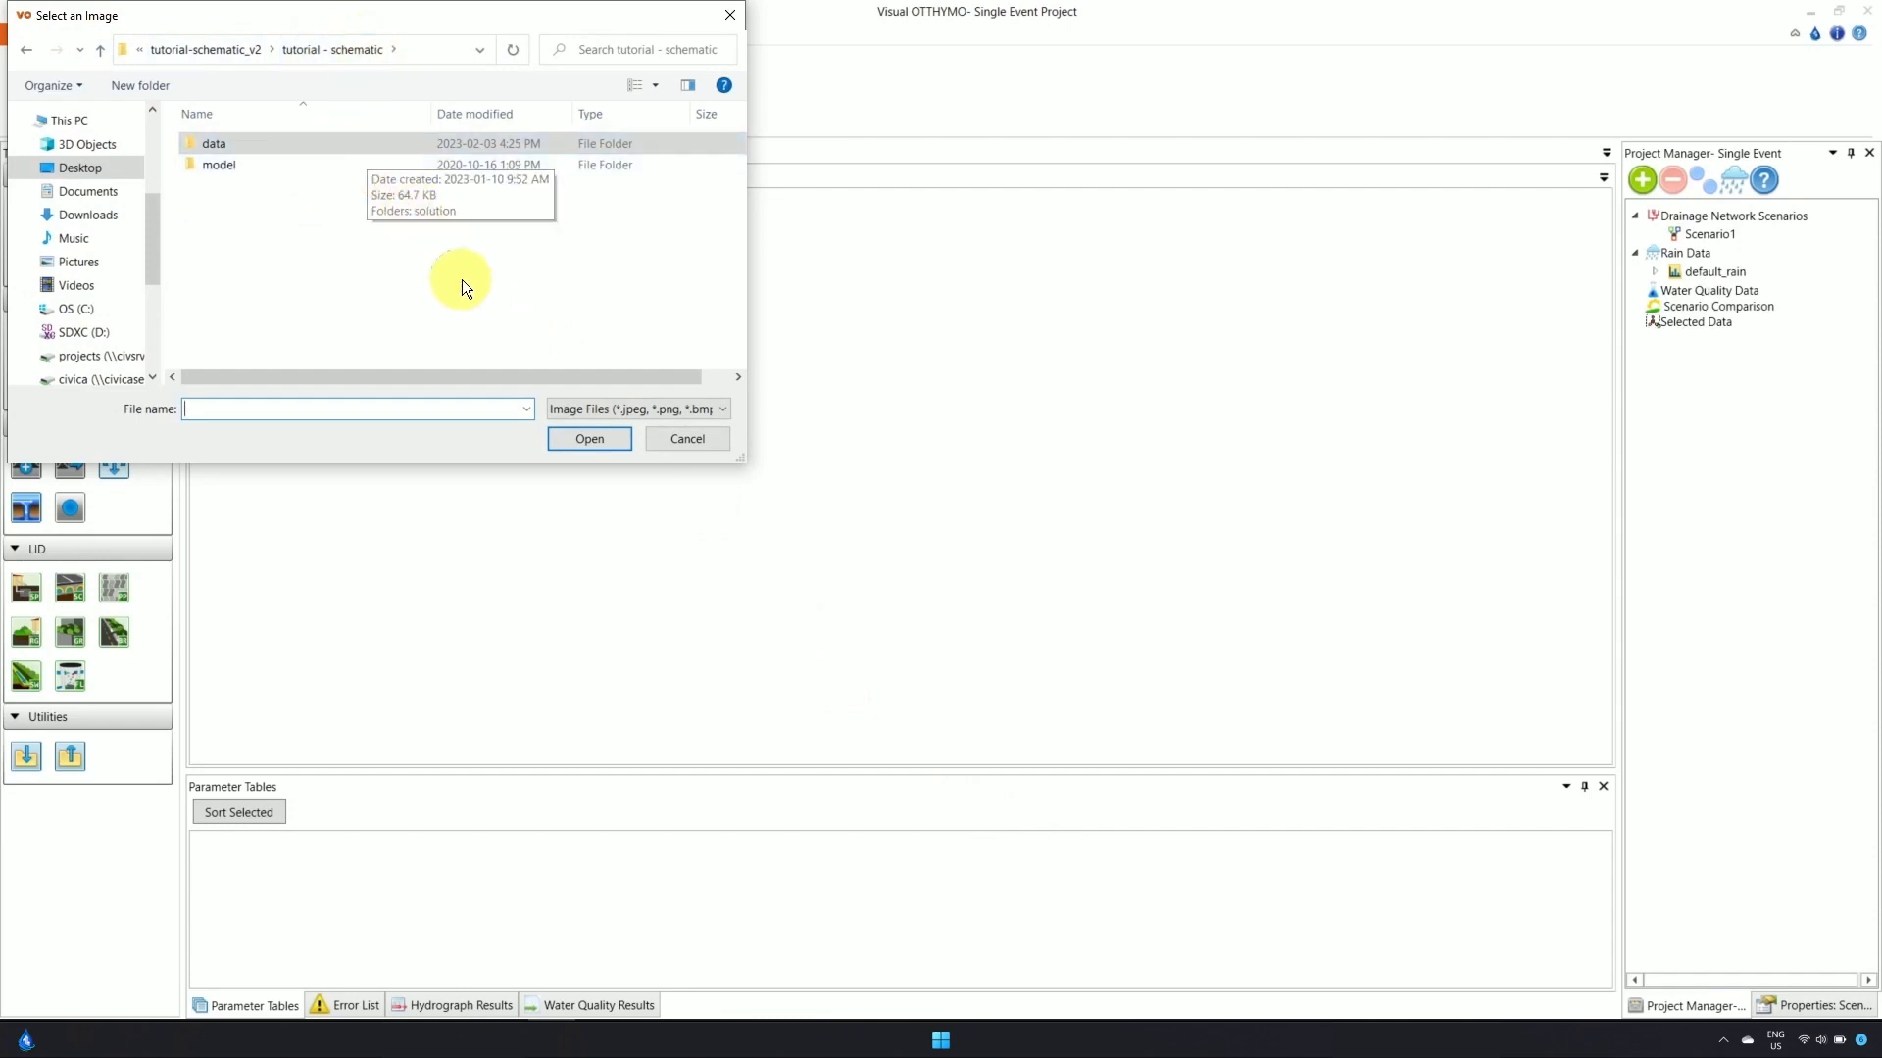
{"action": "double_click", "coordinate": [366, 149]}
{"action": "left_click", "coordinate": [449, 167]}
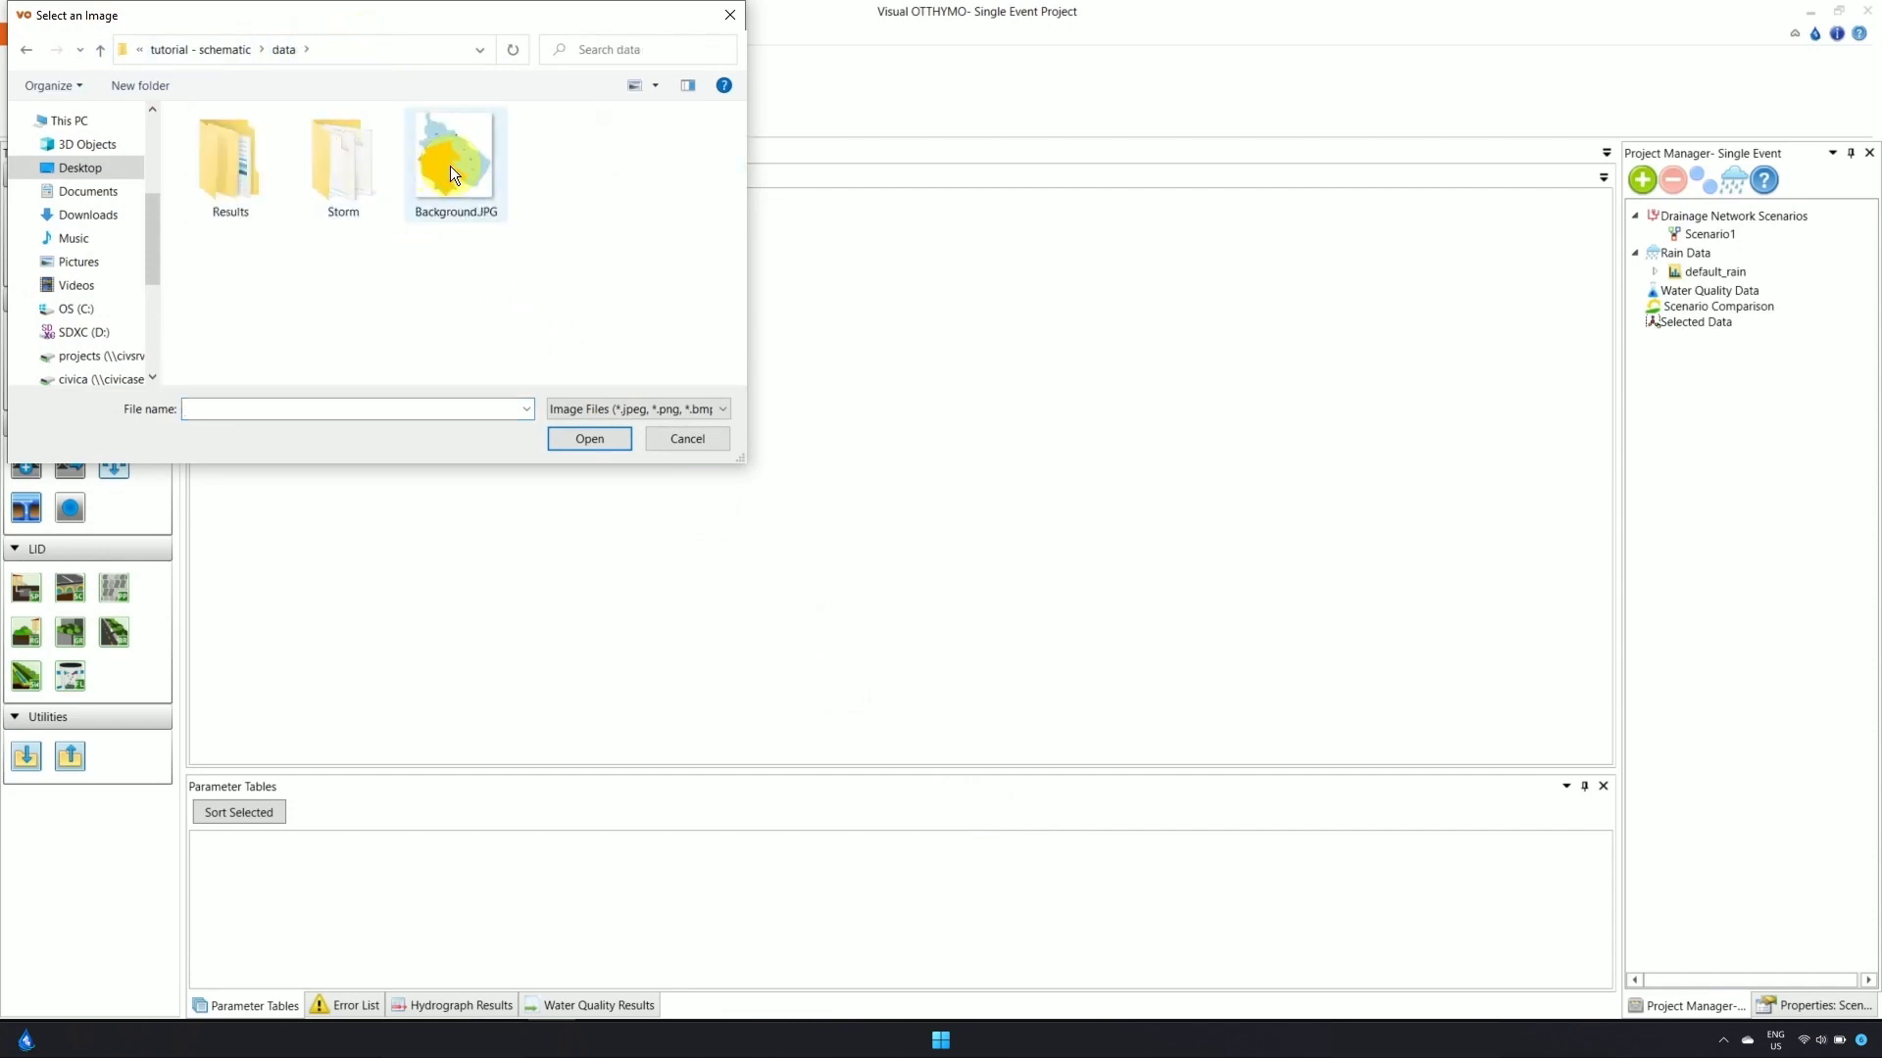
{"action": "double_click", "coordinate": [450, 167]}
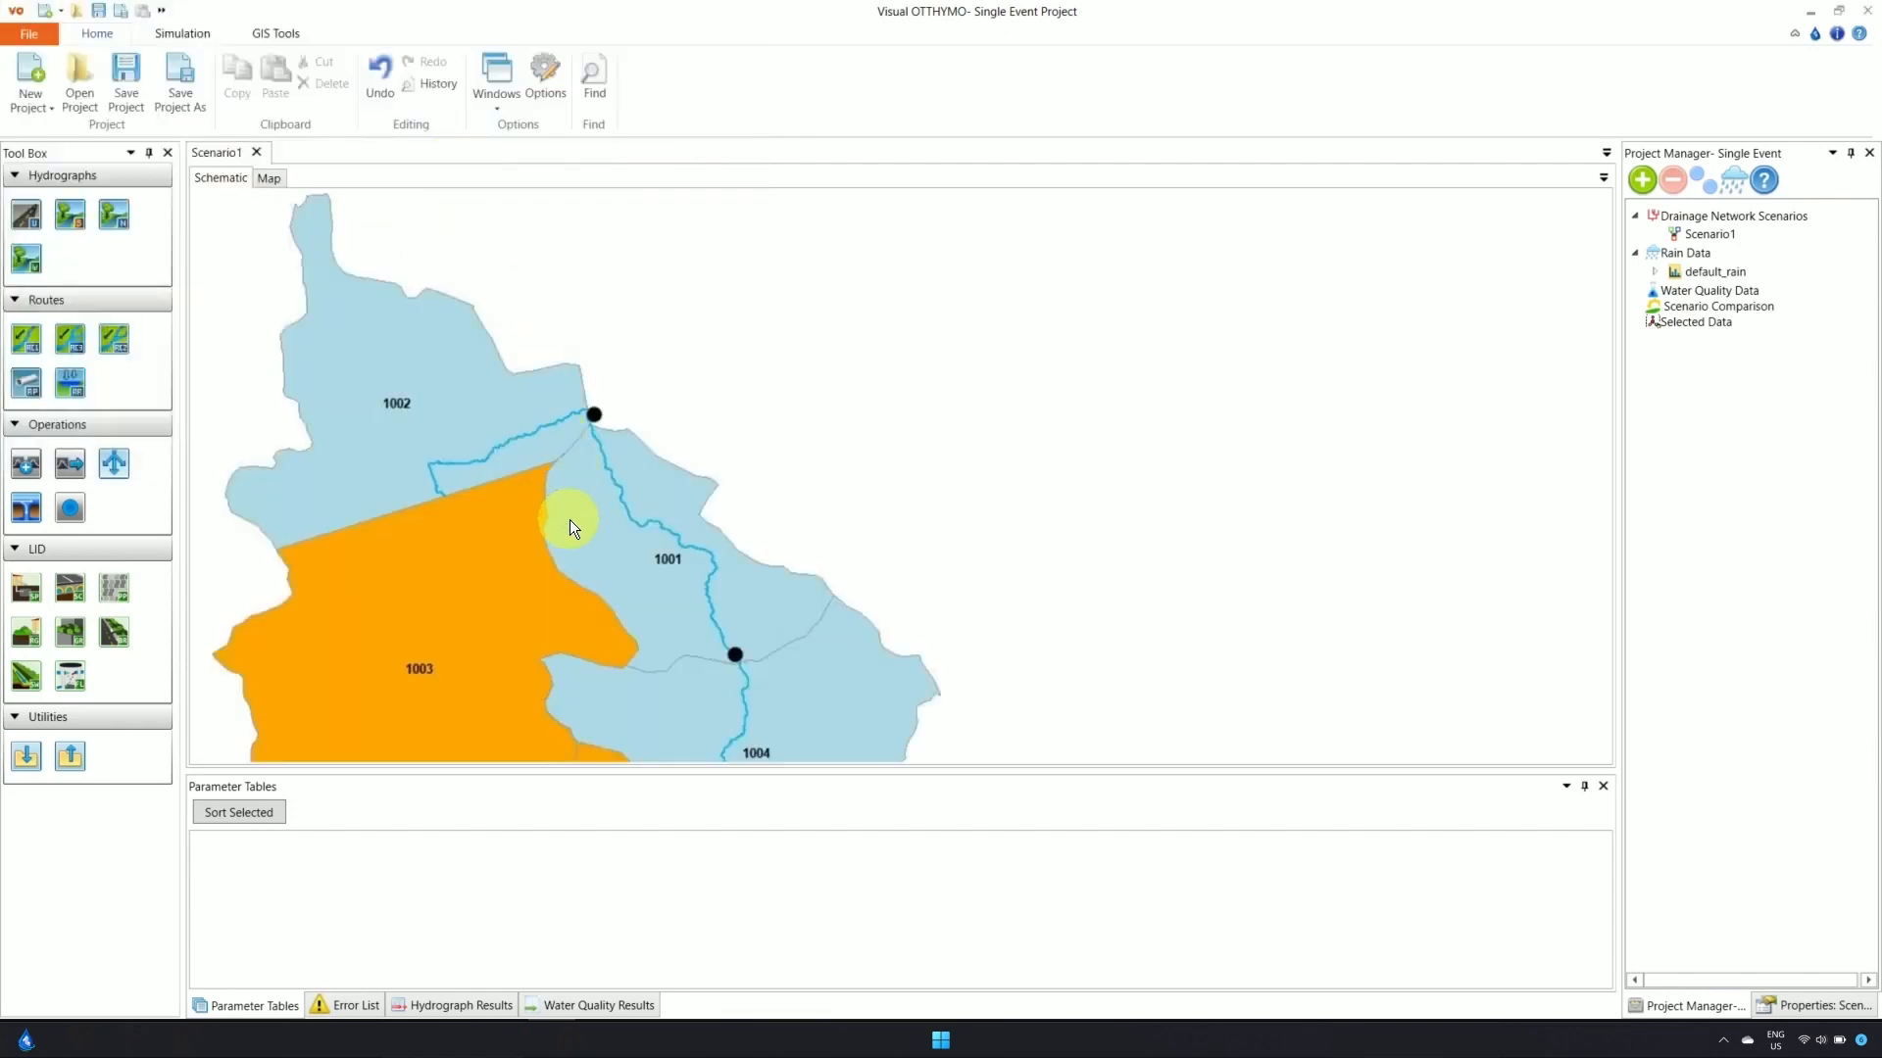
Zoom and pan so the catchment map of areas 1001–1005 is centred in view
{"action": "scroll", "coordinate": [569, 520], "scroll_direction": "down", "scroll_amount": 3}
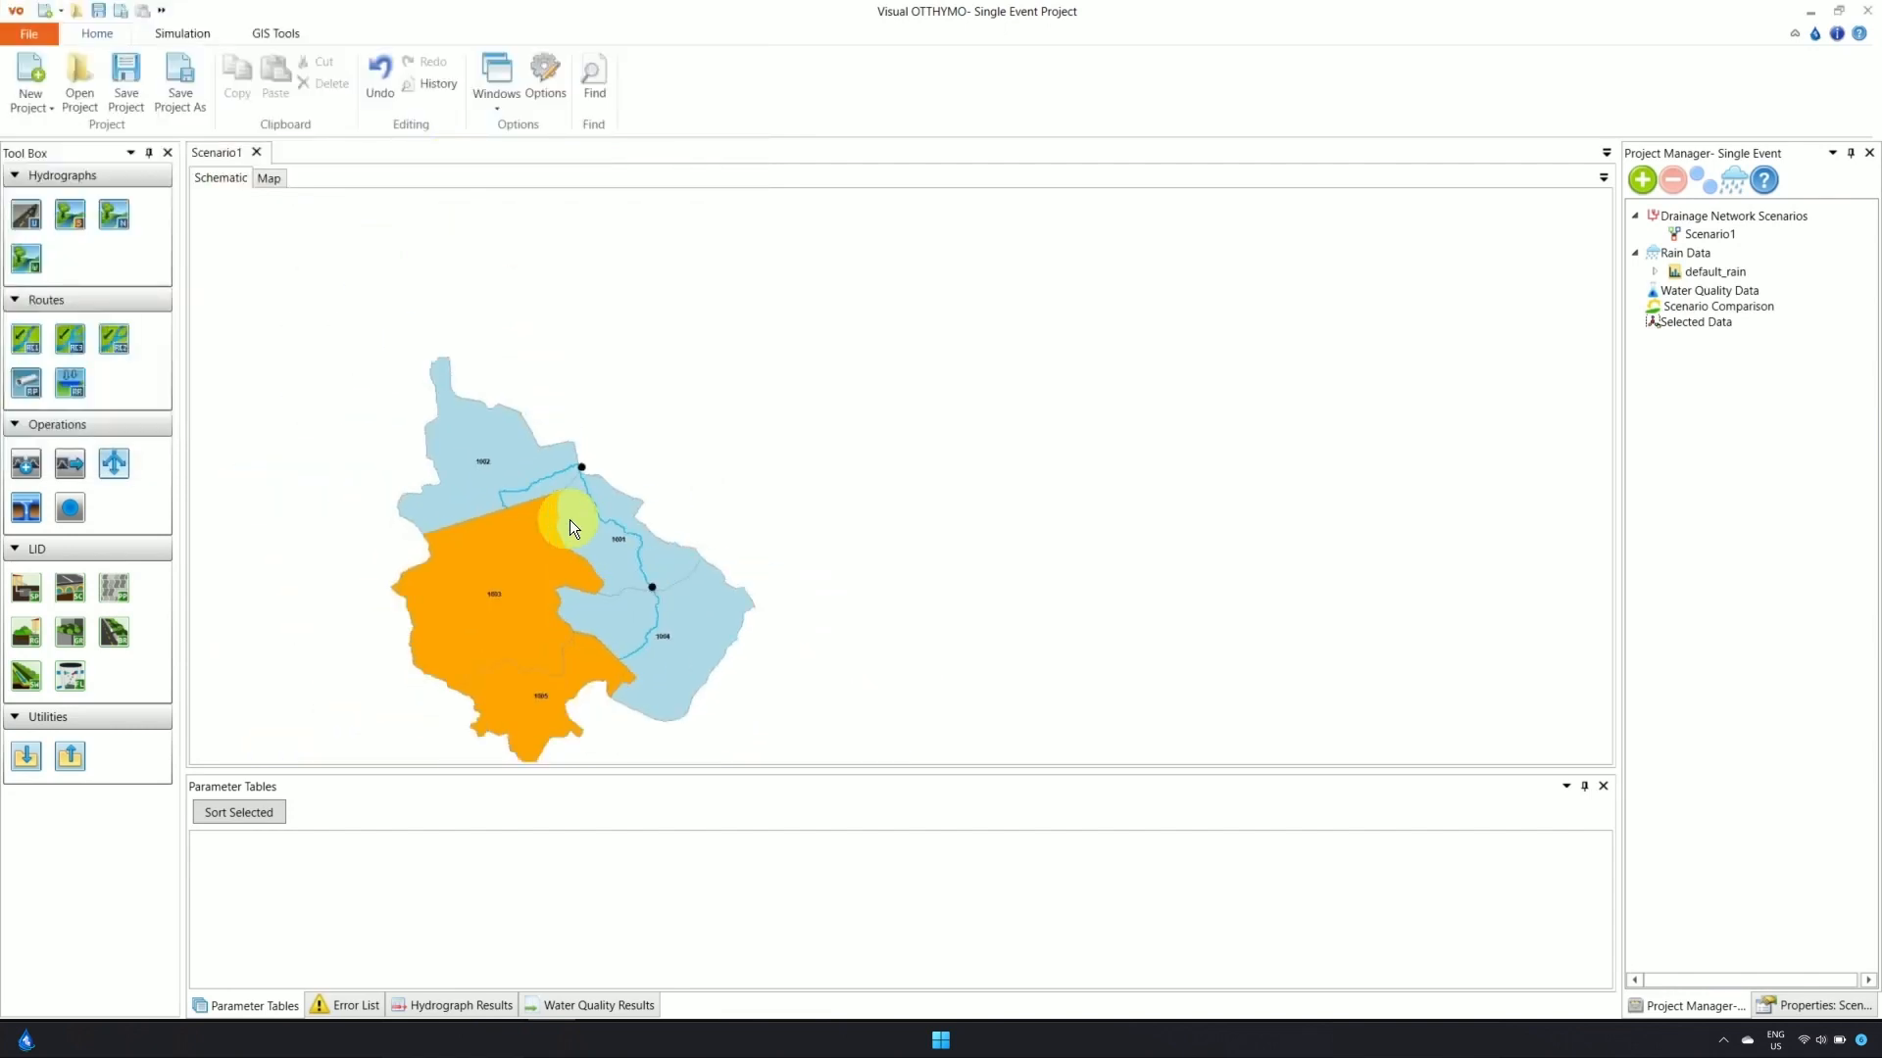
{"action": "scroll", "coordinate": [567, 611], "scroll_direction": "up", "scroll_amount": 2}
{"action": "scroll", "coordinate": [567, 612], "scroll_direction": "down", "scroll_amount": 2}
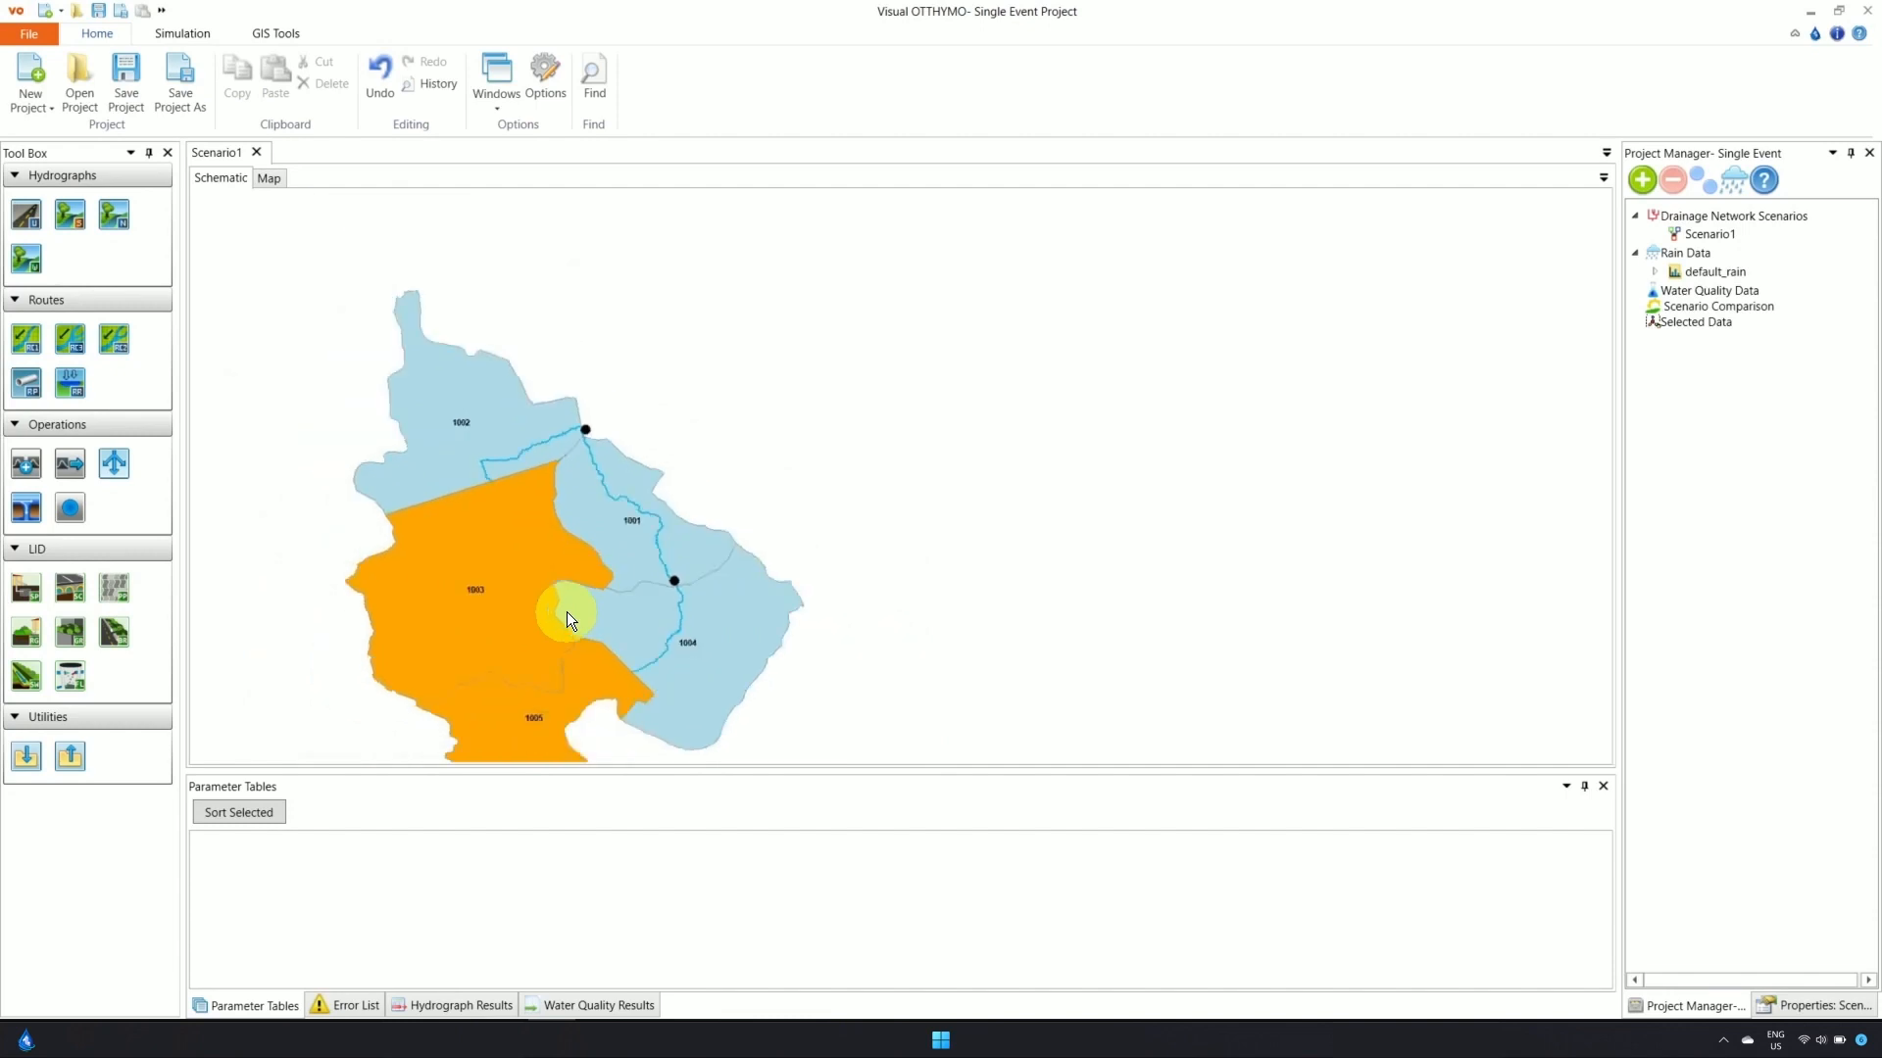
{"action": "left_click_drag", "start_coordinate": [566, 612], "coordinate": [541, 571]}
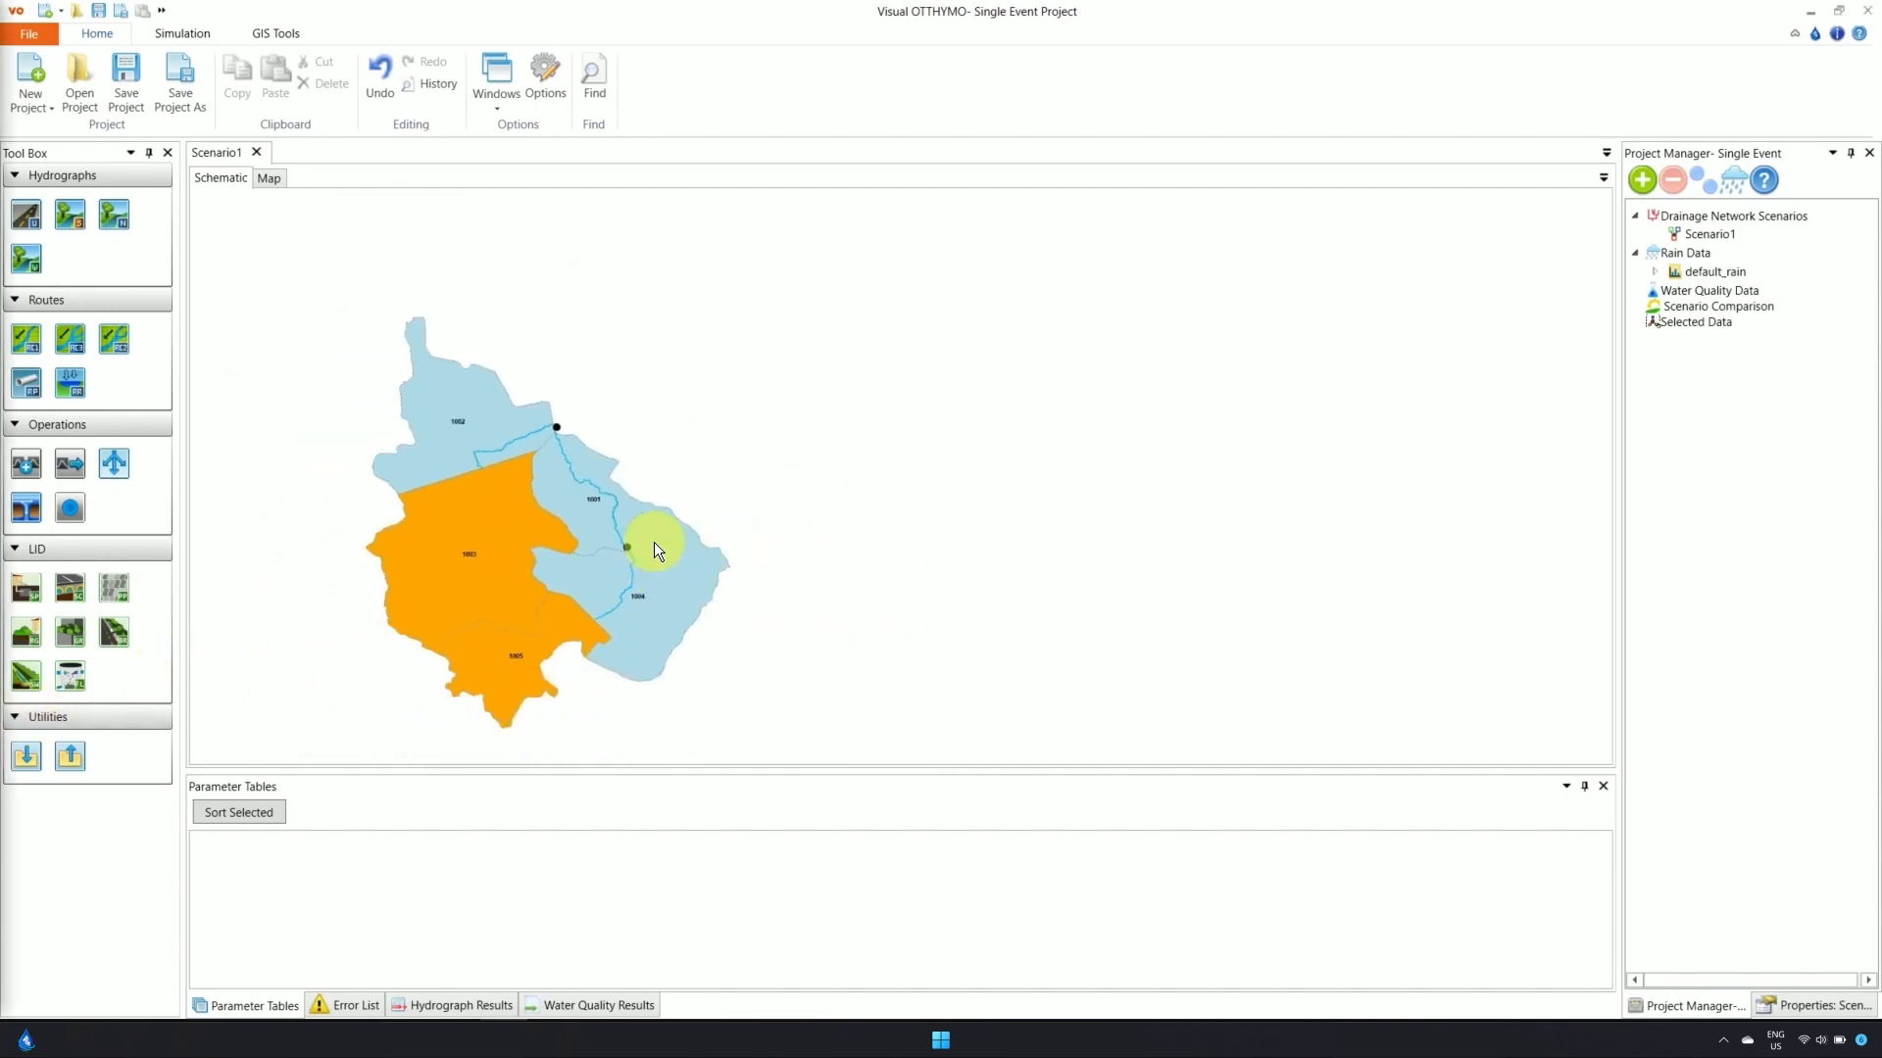
{"action": "scroll", "coordinate": [649, 552], "scroll_direction": "up", "scroll_amount": 1}
{"action": "scroll", "coordinate": [643, 562], "scroll_direction": "down", "scroll_amount": 2}
{"action": "scroll", "coordinate": [627, 569], "scroll_direction": "up", "scroll_amount": 2}
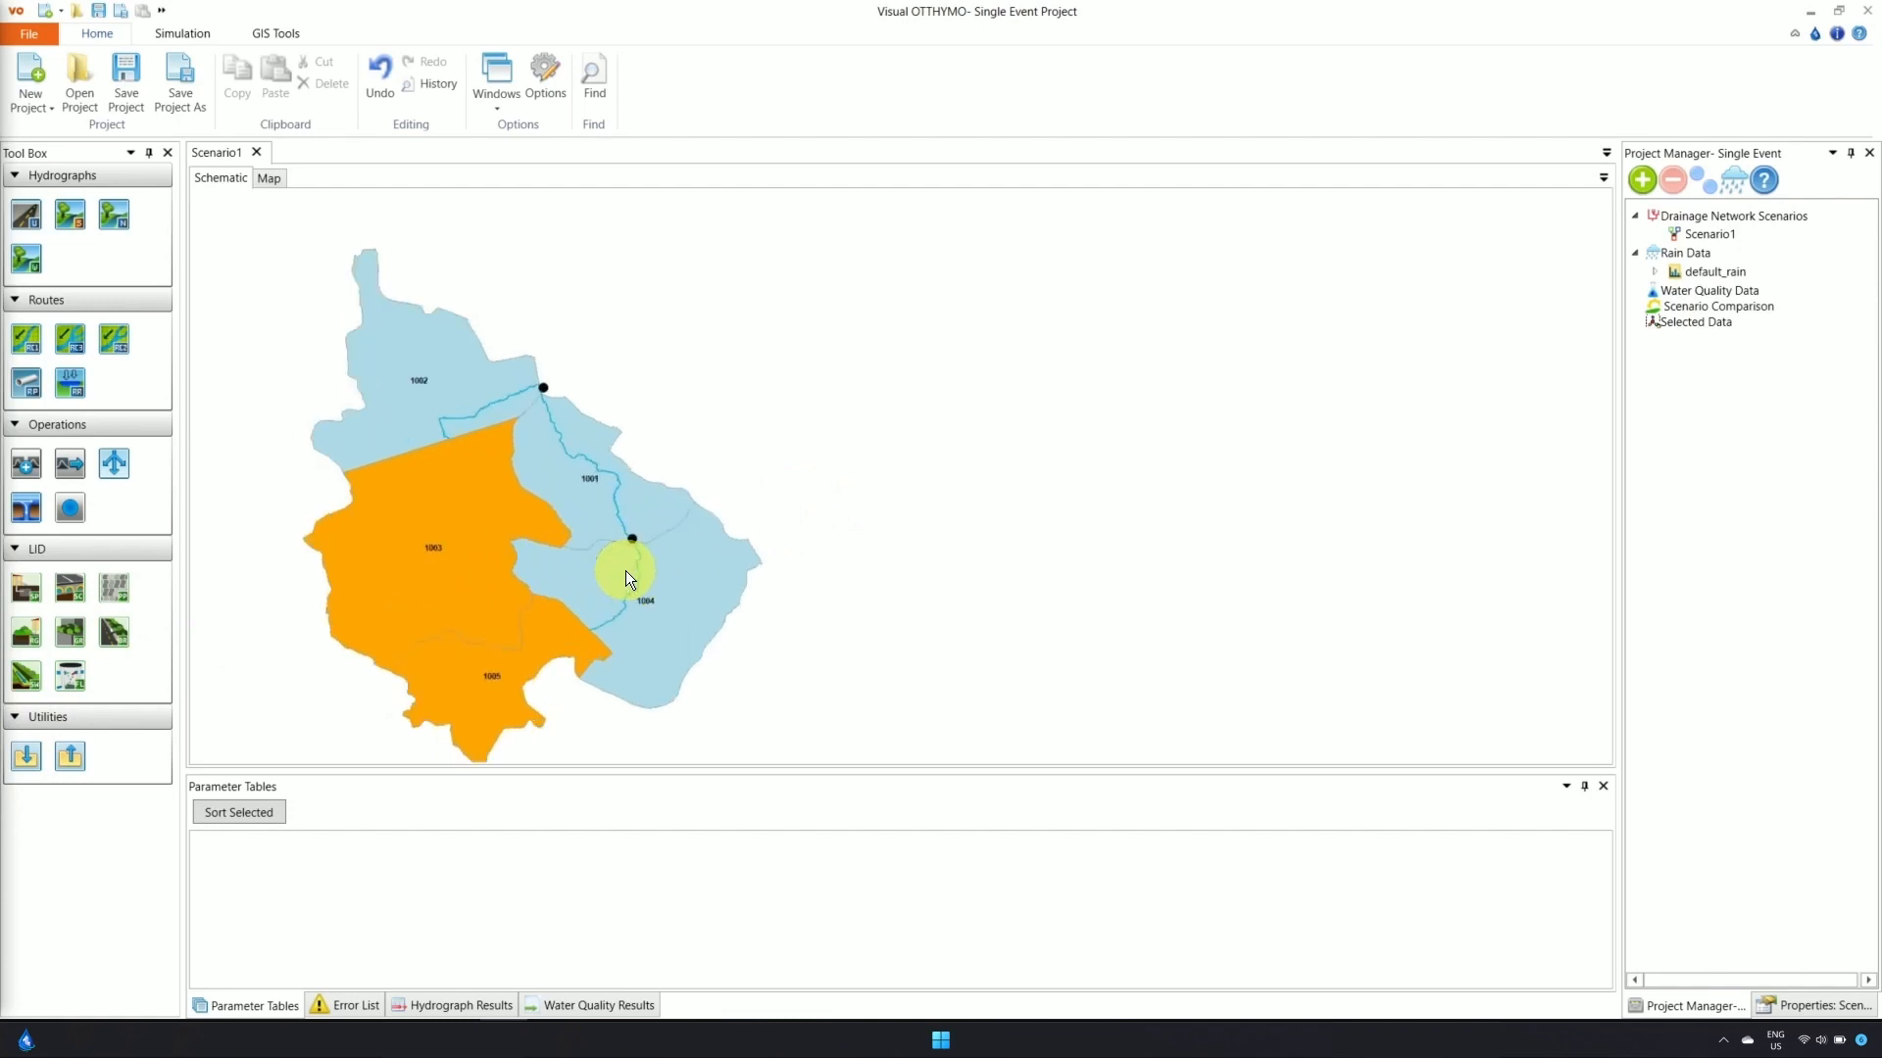
{"action": "left_click_drag", "start_coordinate": [626, 572], "coordinate": [744, 545]}
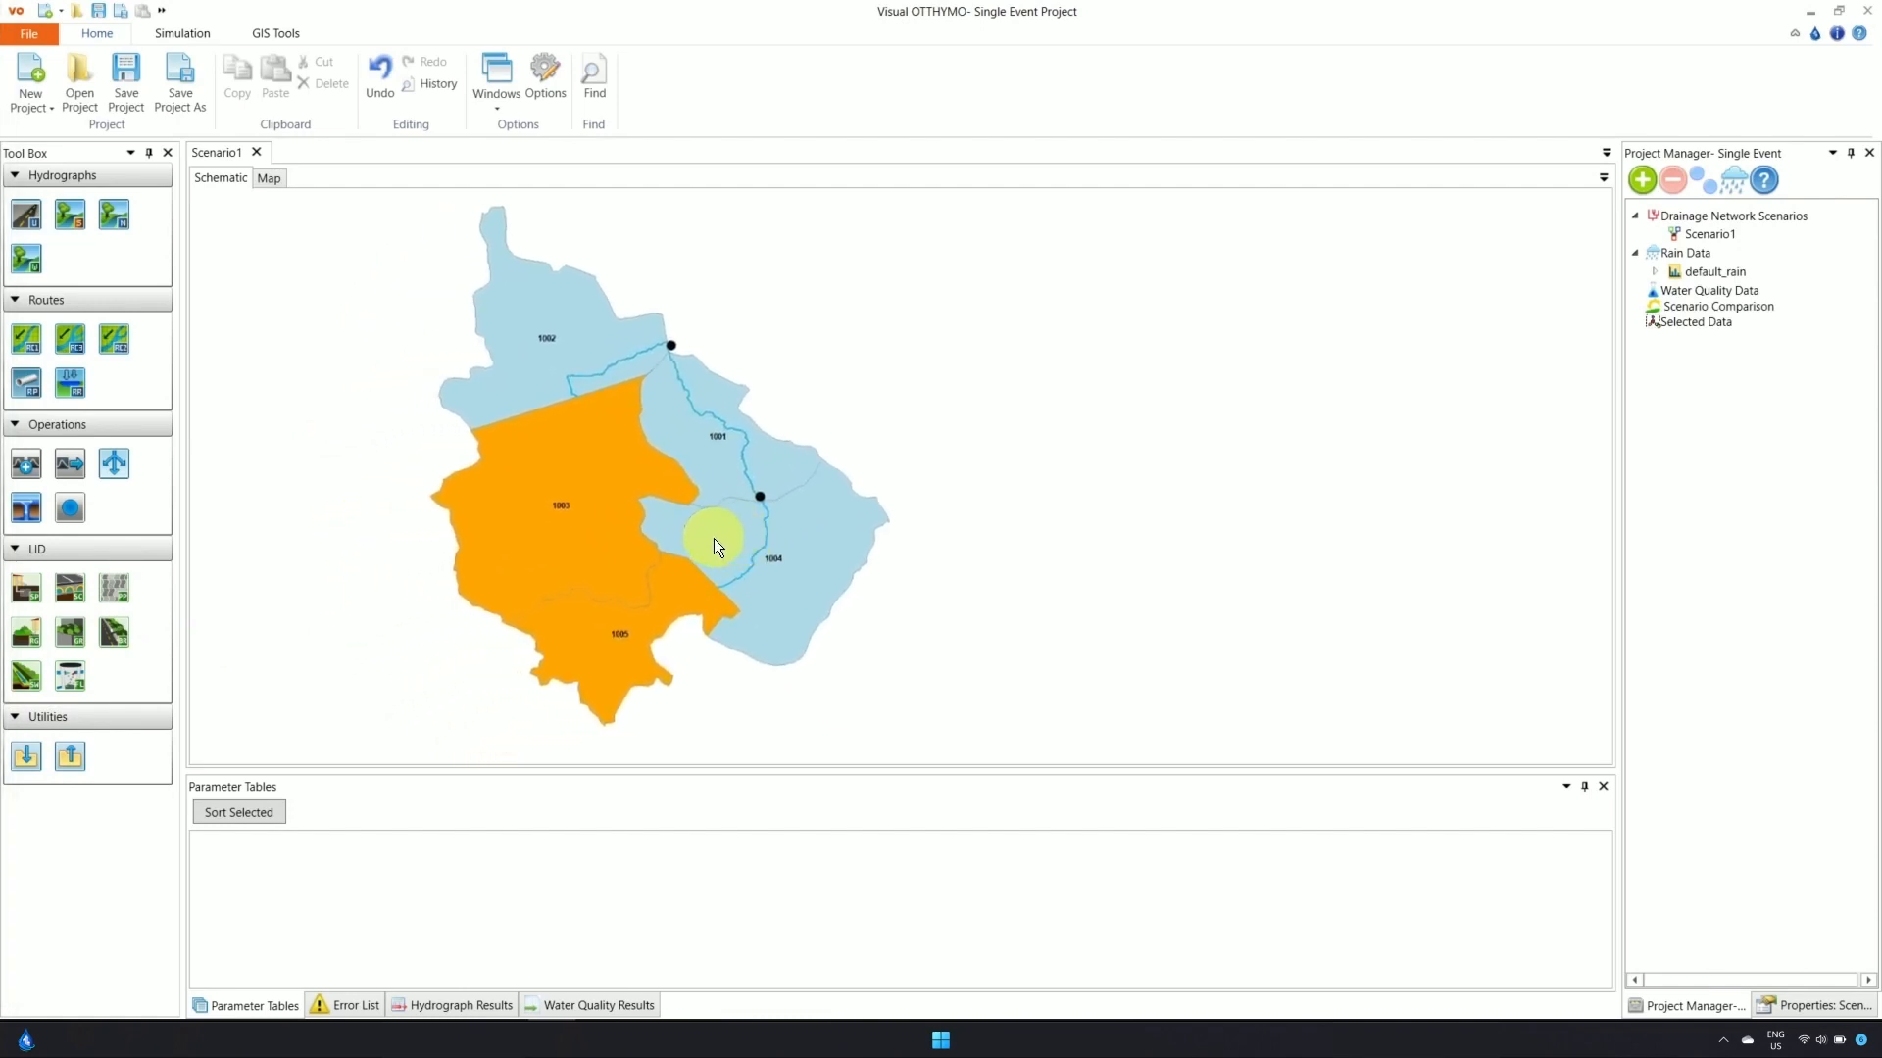
{"action": "mouse_move", "coordinate": [484, 541]}
{"action": "left_mouse_down"}
{"action": "mouse_move", "coordinate": [424, 538]}
{"action": "mouse_move", "coordinate": [489, 549]}
{"action": "left_mouse_up"}
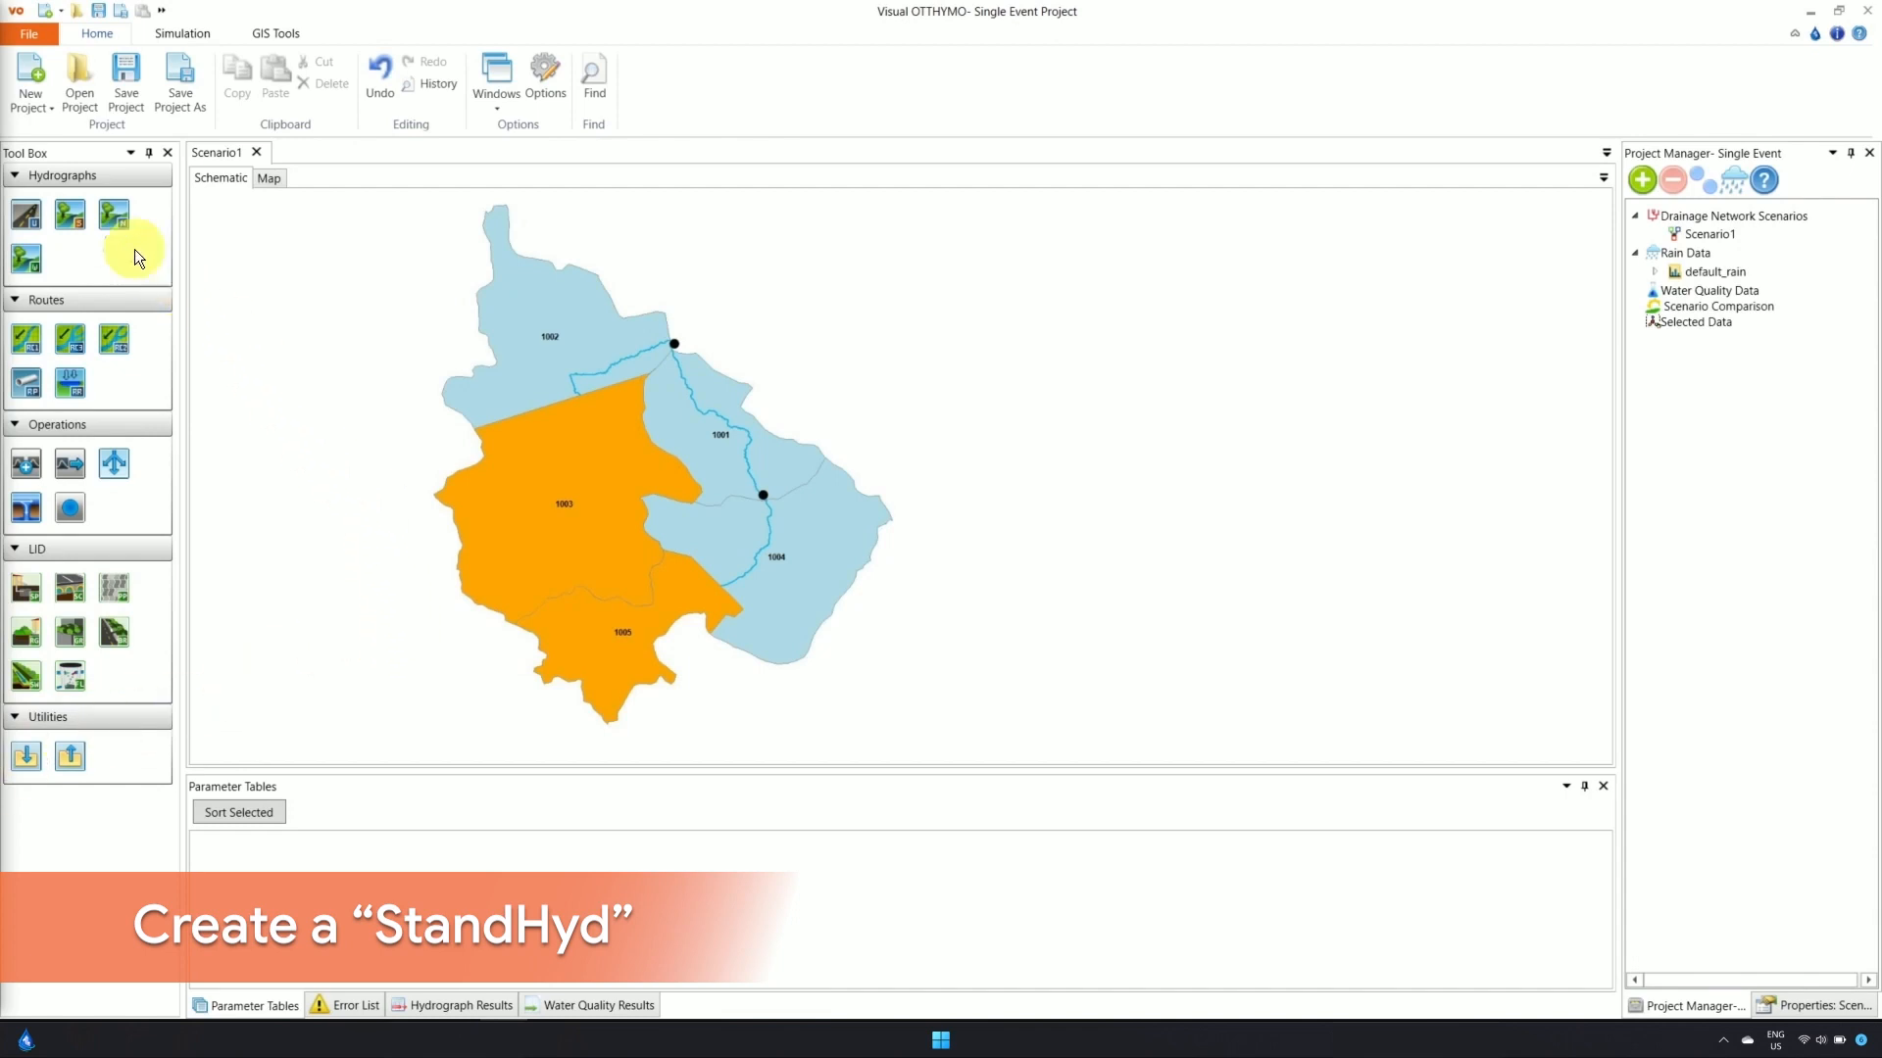
Drop StandHyd hydrographs onto areas 1003 and 1005, then show the Properties panel
{"action": "mouse_move", "coordinate": [30, 215]}
{"action": "left_mouse_down"}
{"action": "mouse_move", "coordinate": [474, 431]}
{"action": "mouse_move", "coordinate": [577, 529]}
{"action": "mouse_move", "coordinate": [551, 531]}
{"action": "left_mouse_up"}
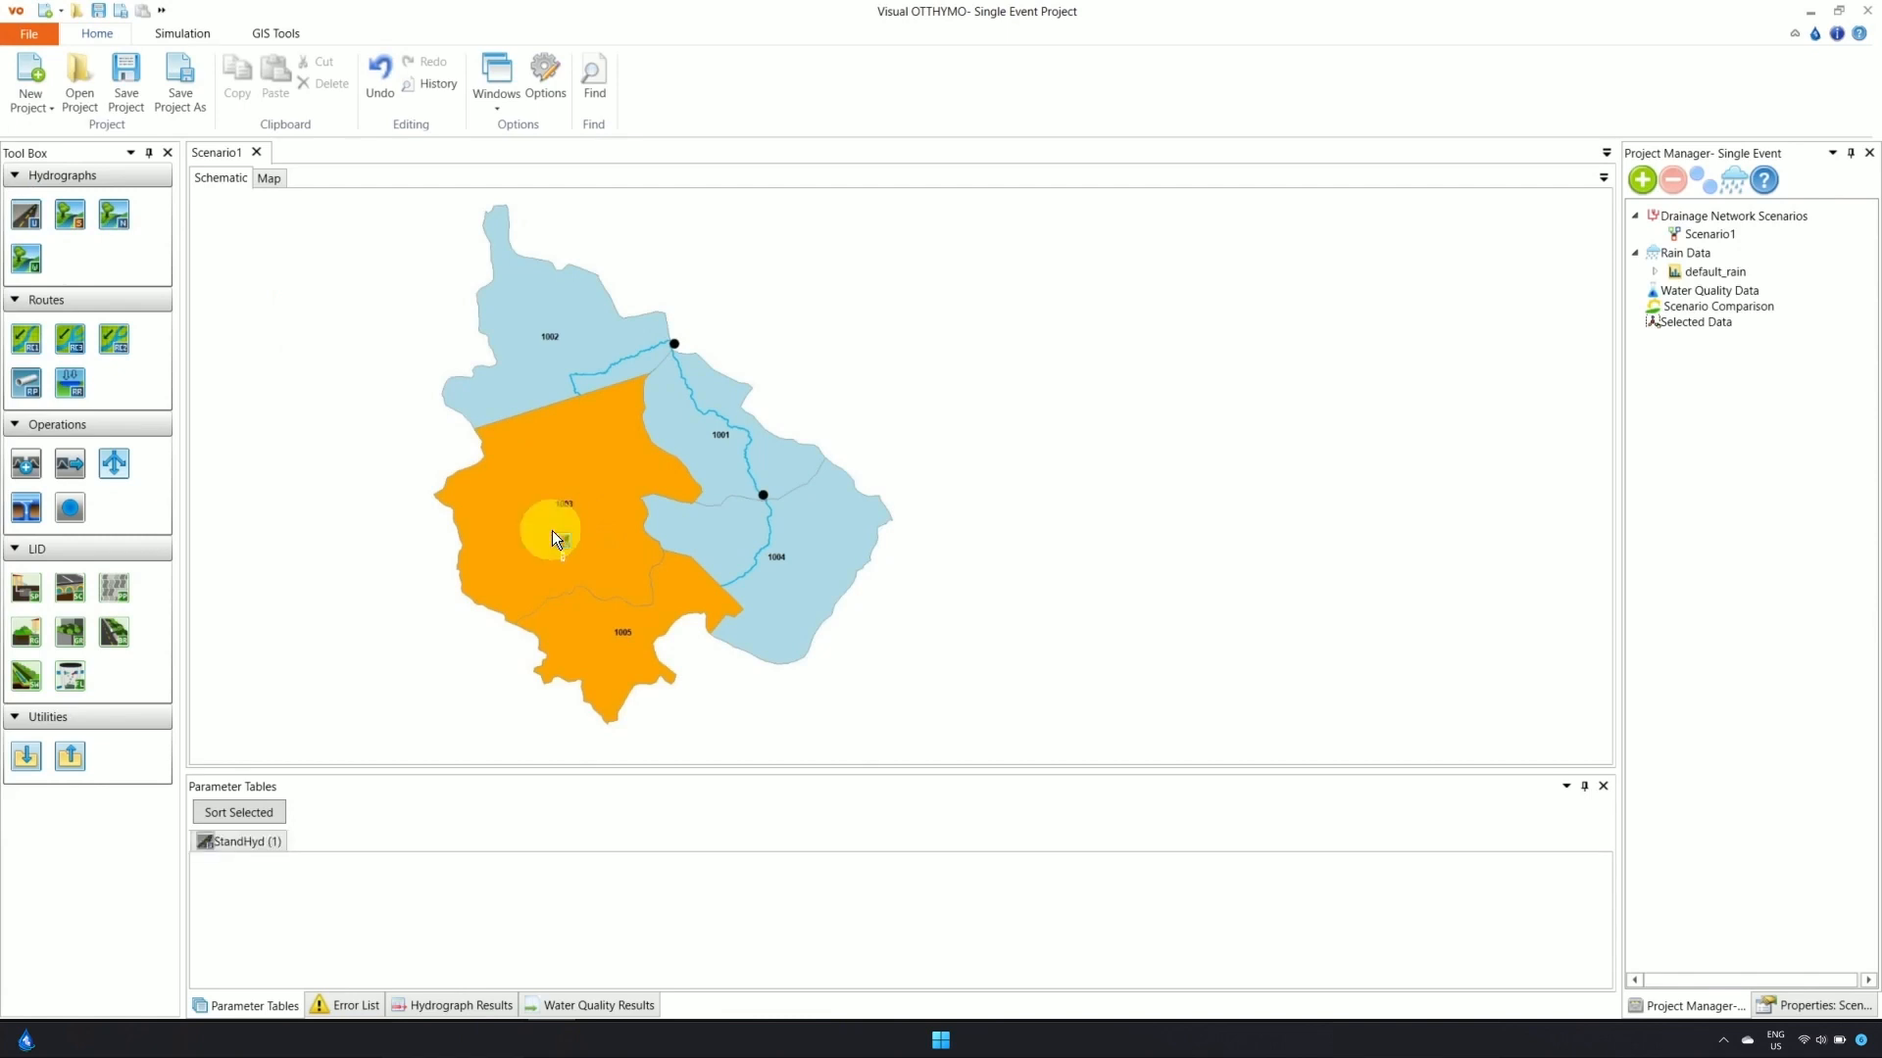
{"action": "left_click_drag", "start_coordinate": [37, 219], "coordinate": [628, 637]}
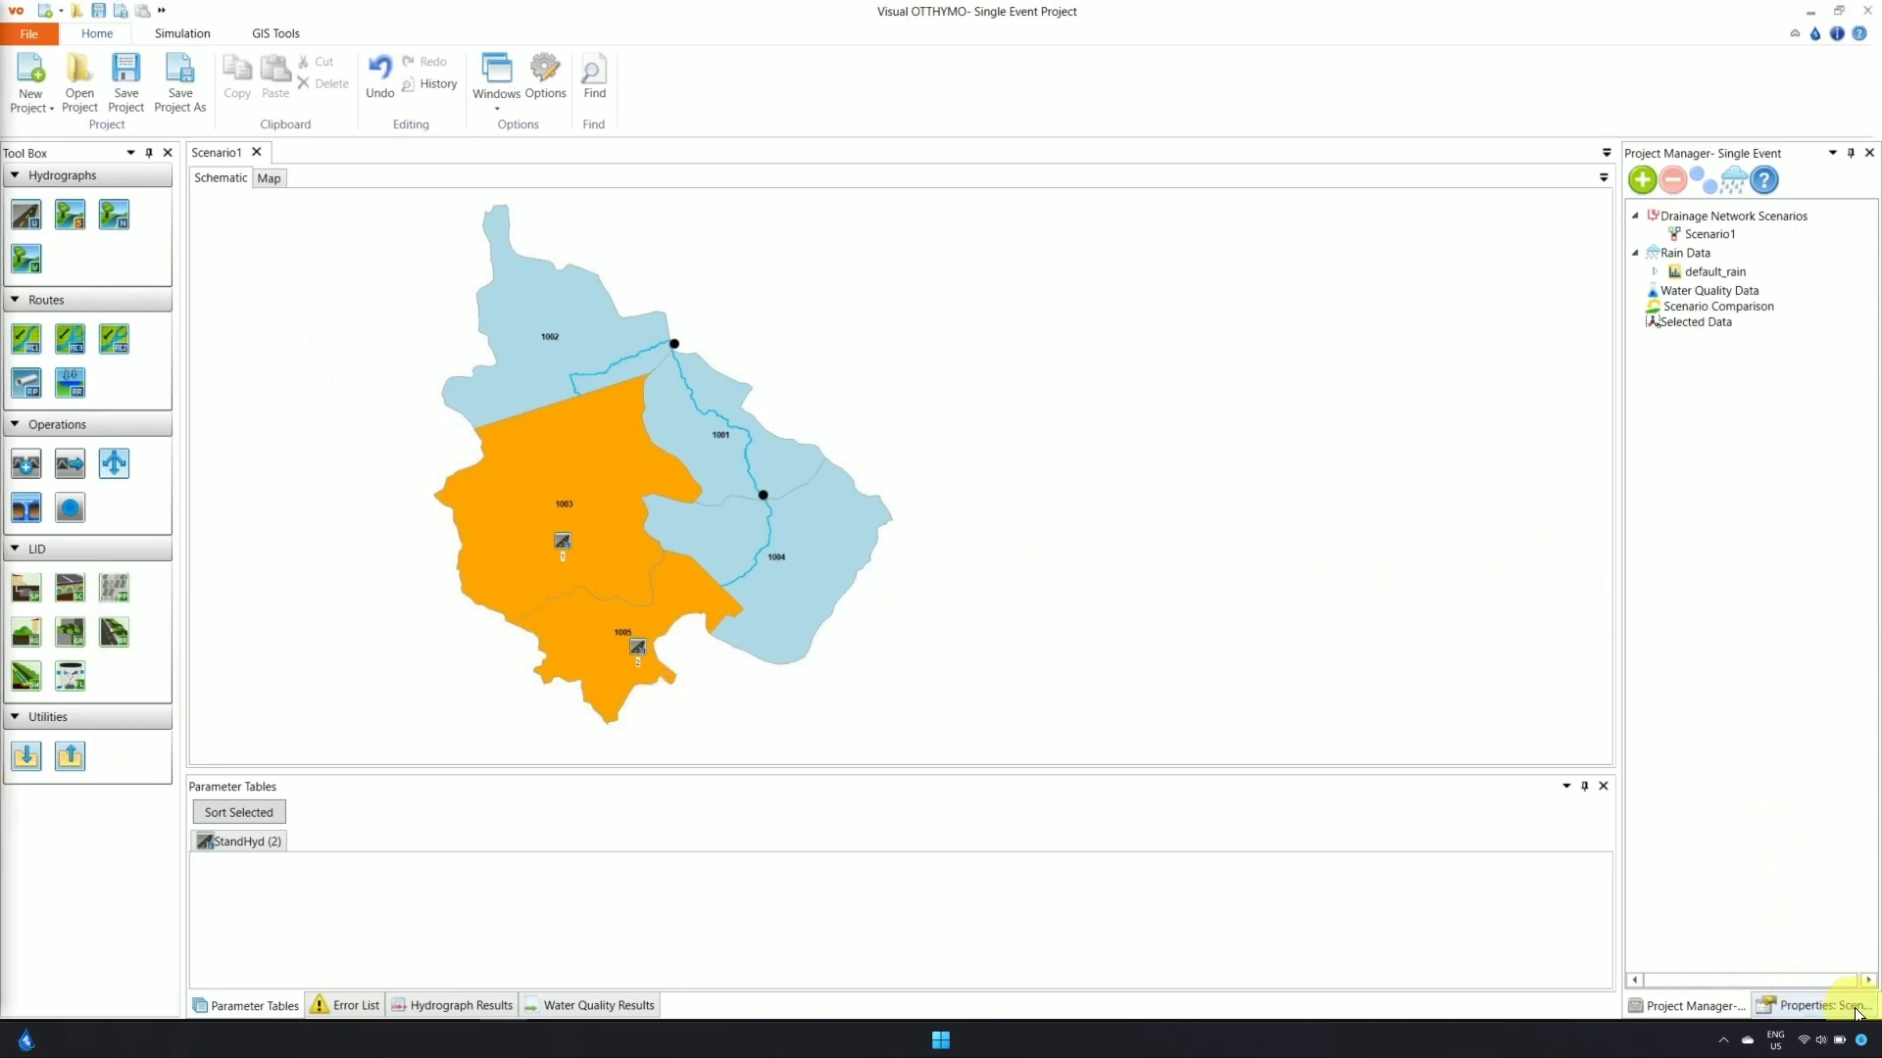
{"action": "left_click", "coordinate": [1816, 1006]}
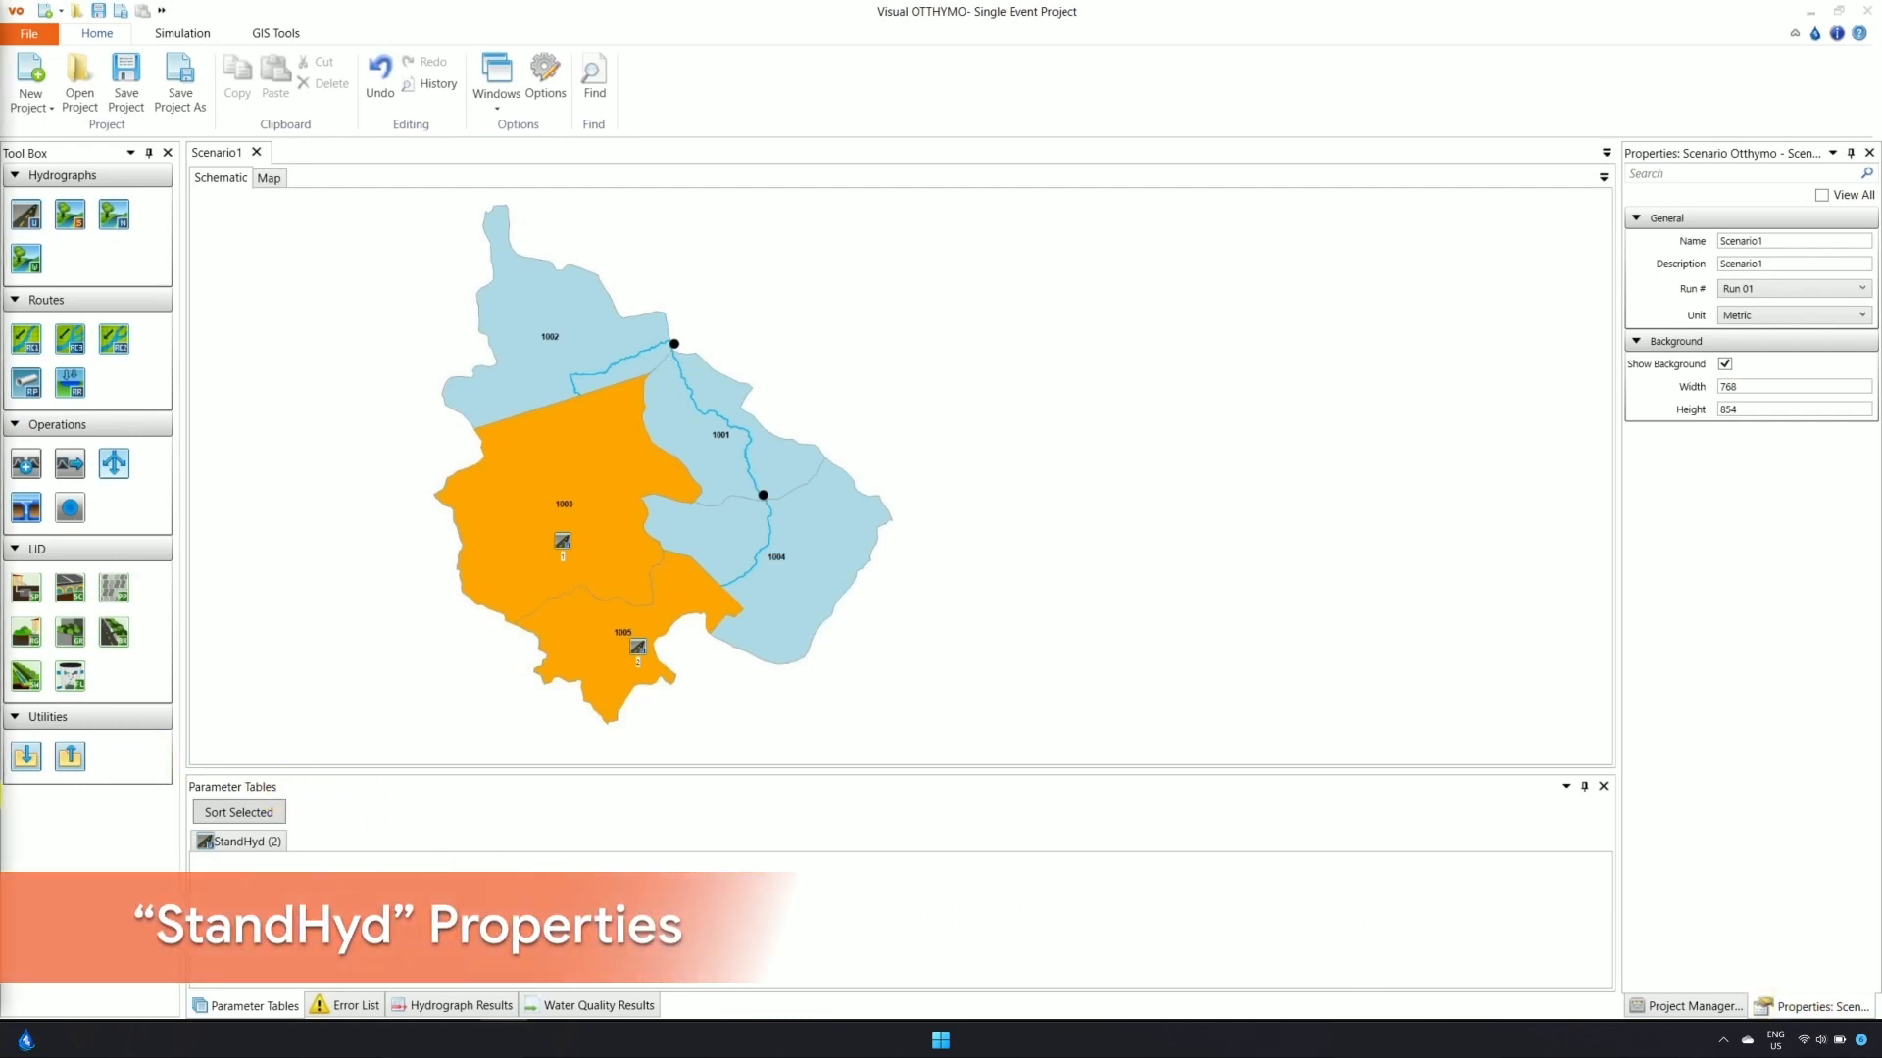
Set the area-1003 StandHyd's NAME and NHYD both to 1003
{"action": "left_click", "coordinate": [564, 545]}
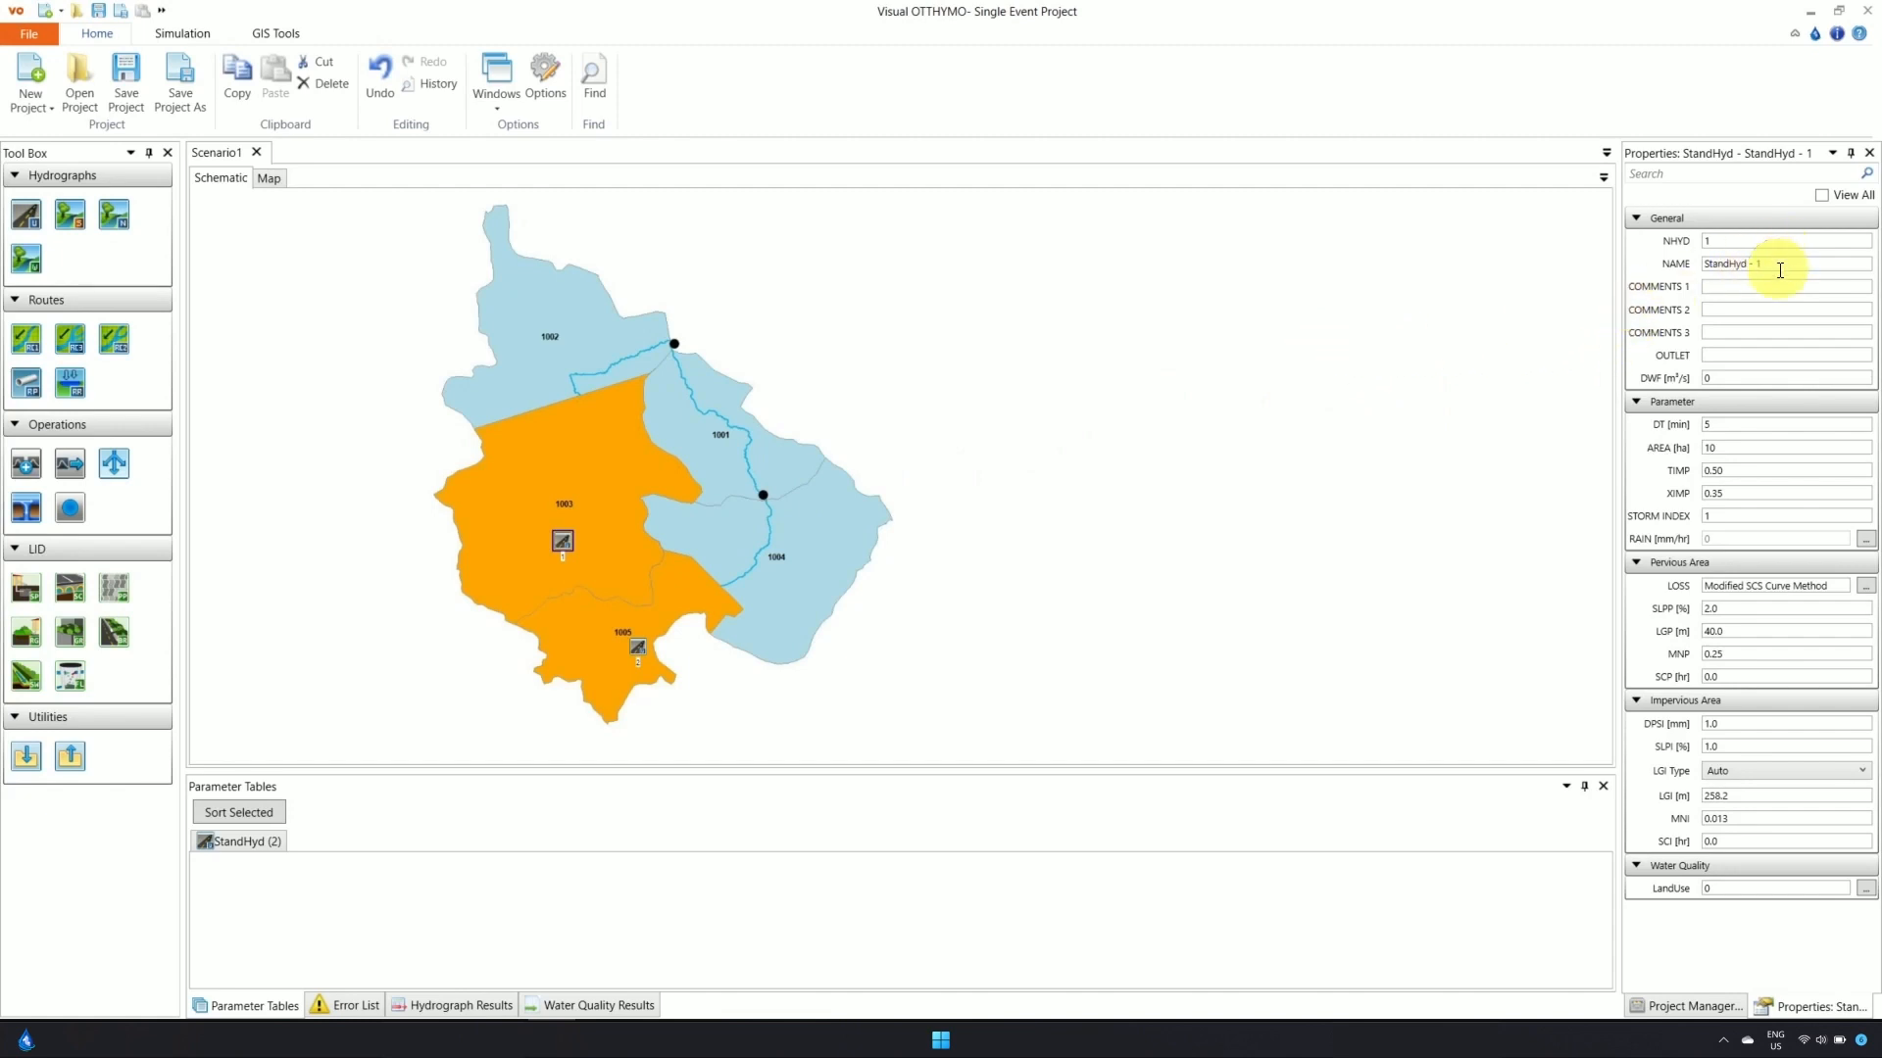
{"action": "left_click_drag", "start_coordinate": [1777, 260], "coordinate": [1704, 270]}
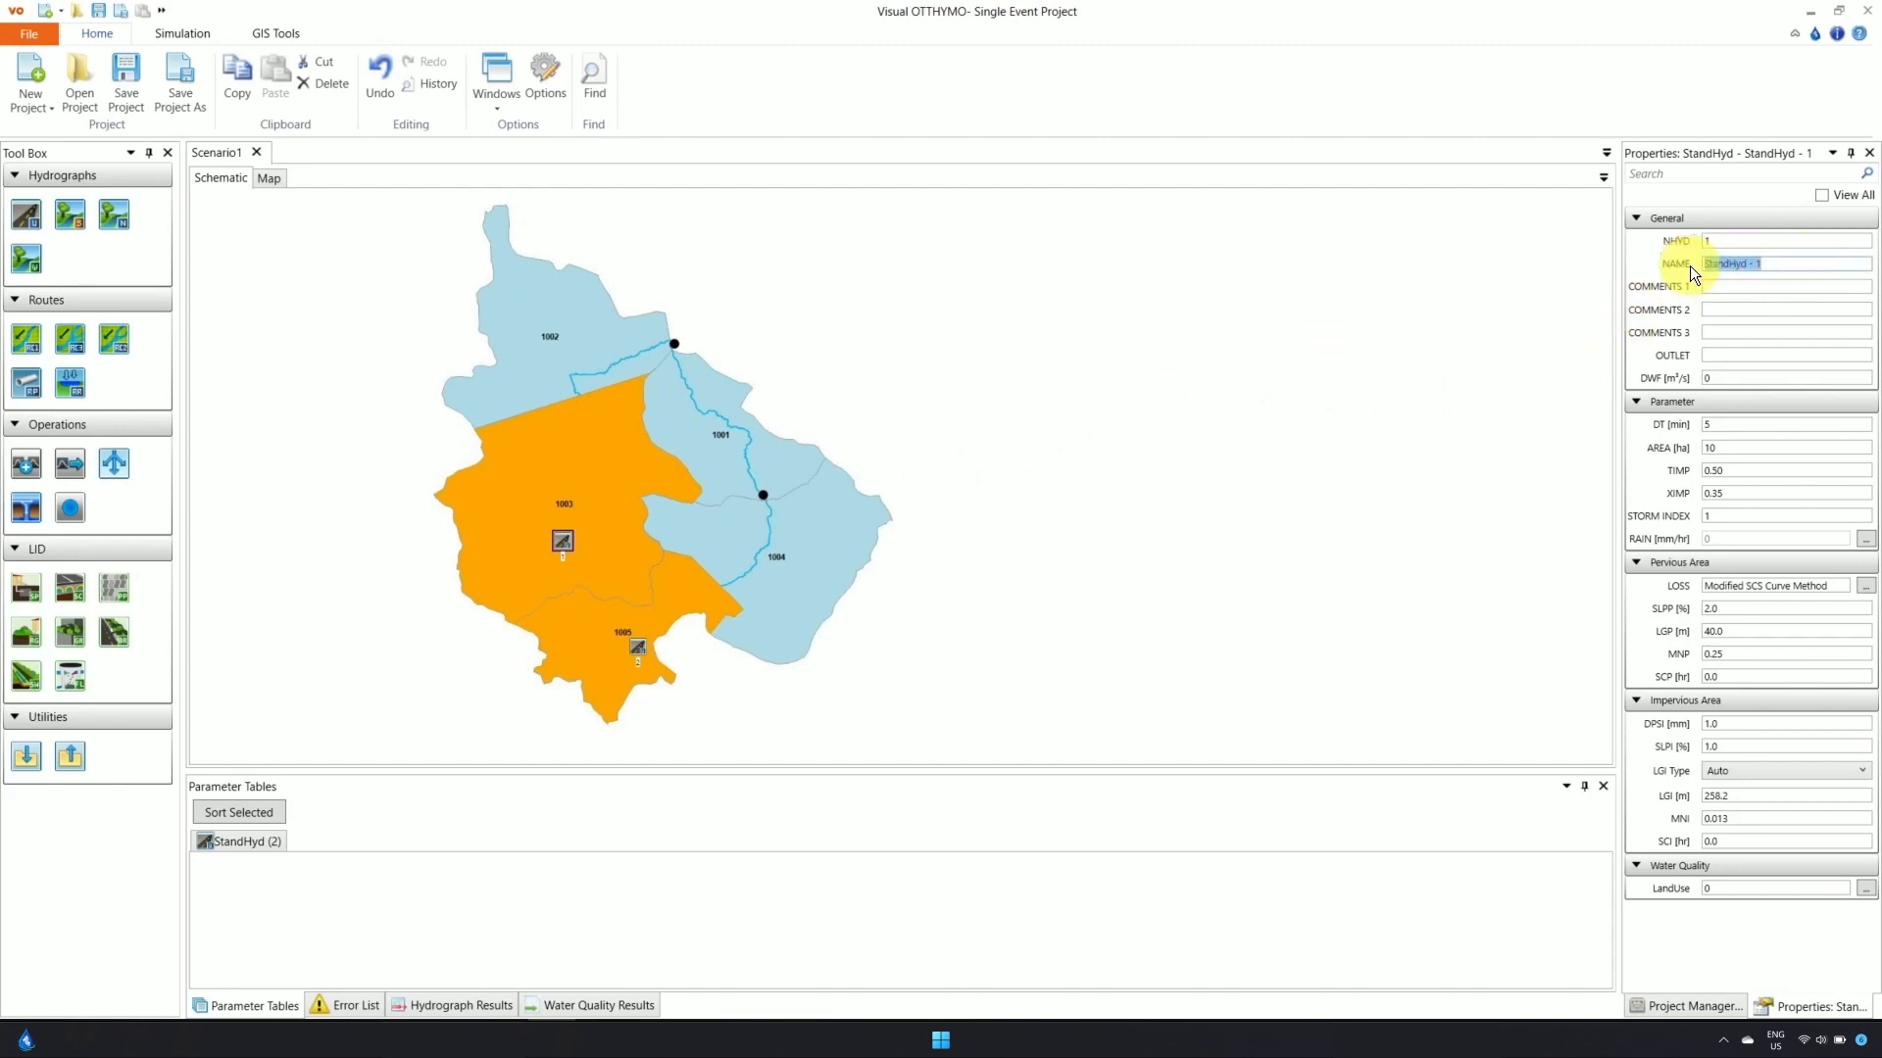
{"action": "type", "text": "10"}
{"action": "left_click", "coordinate": [1698, 240]}
{"action": "type", "text": "1003"}
{"action": "key", "text": "Return"}
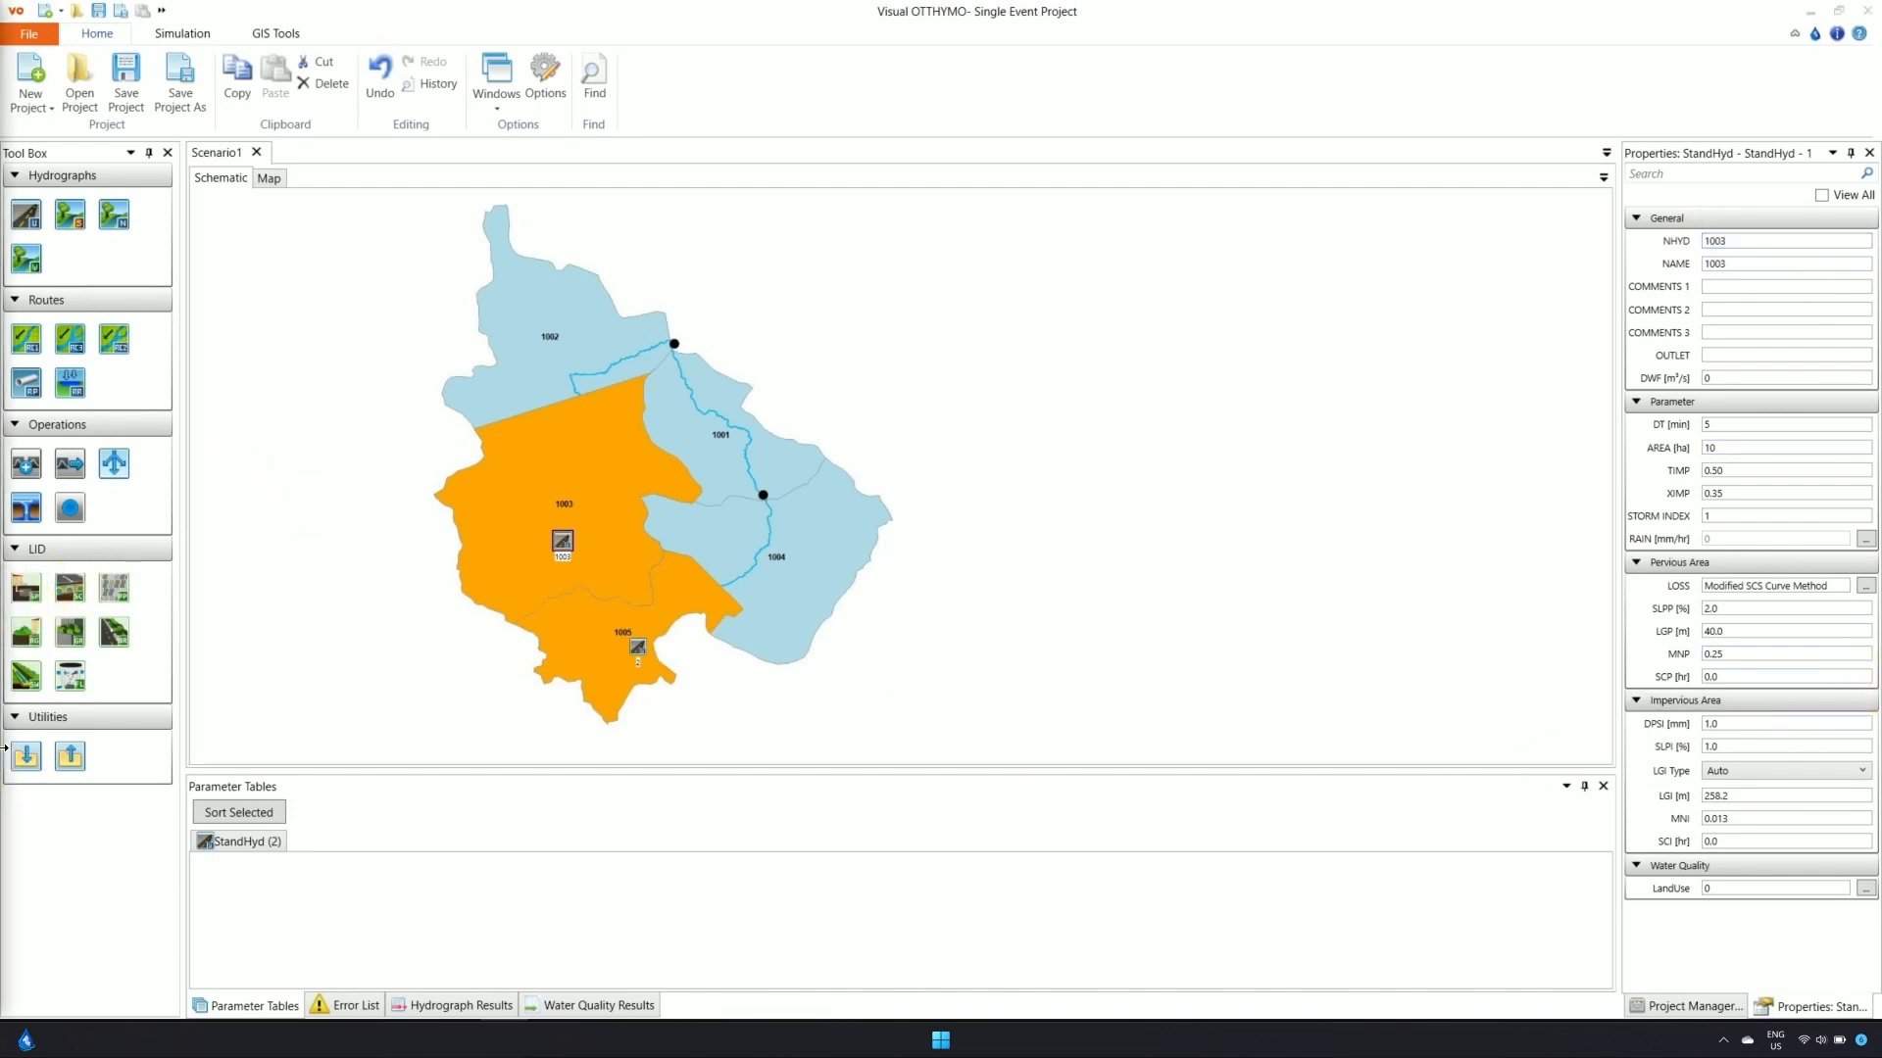
{"action": "left_click", "coordinate": [1672, 454]}
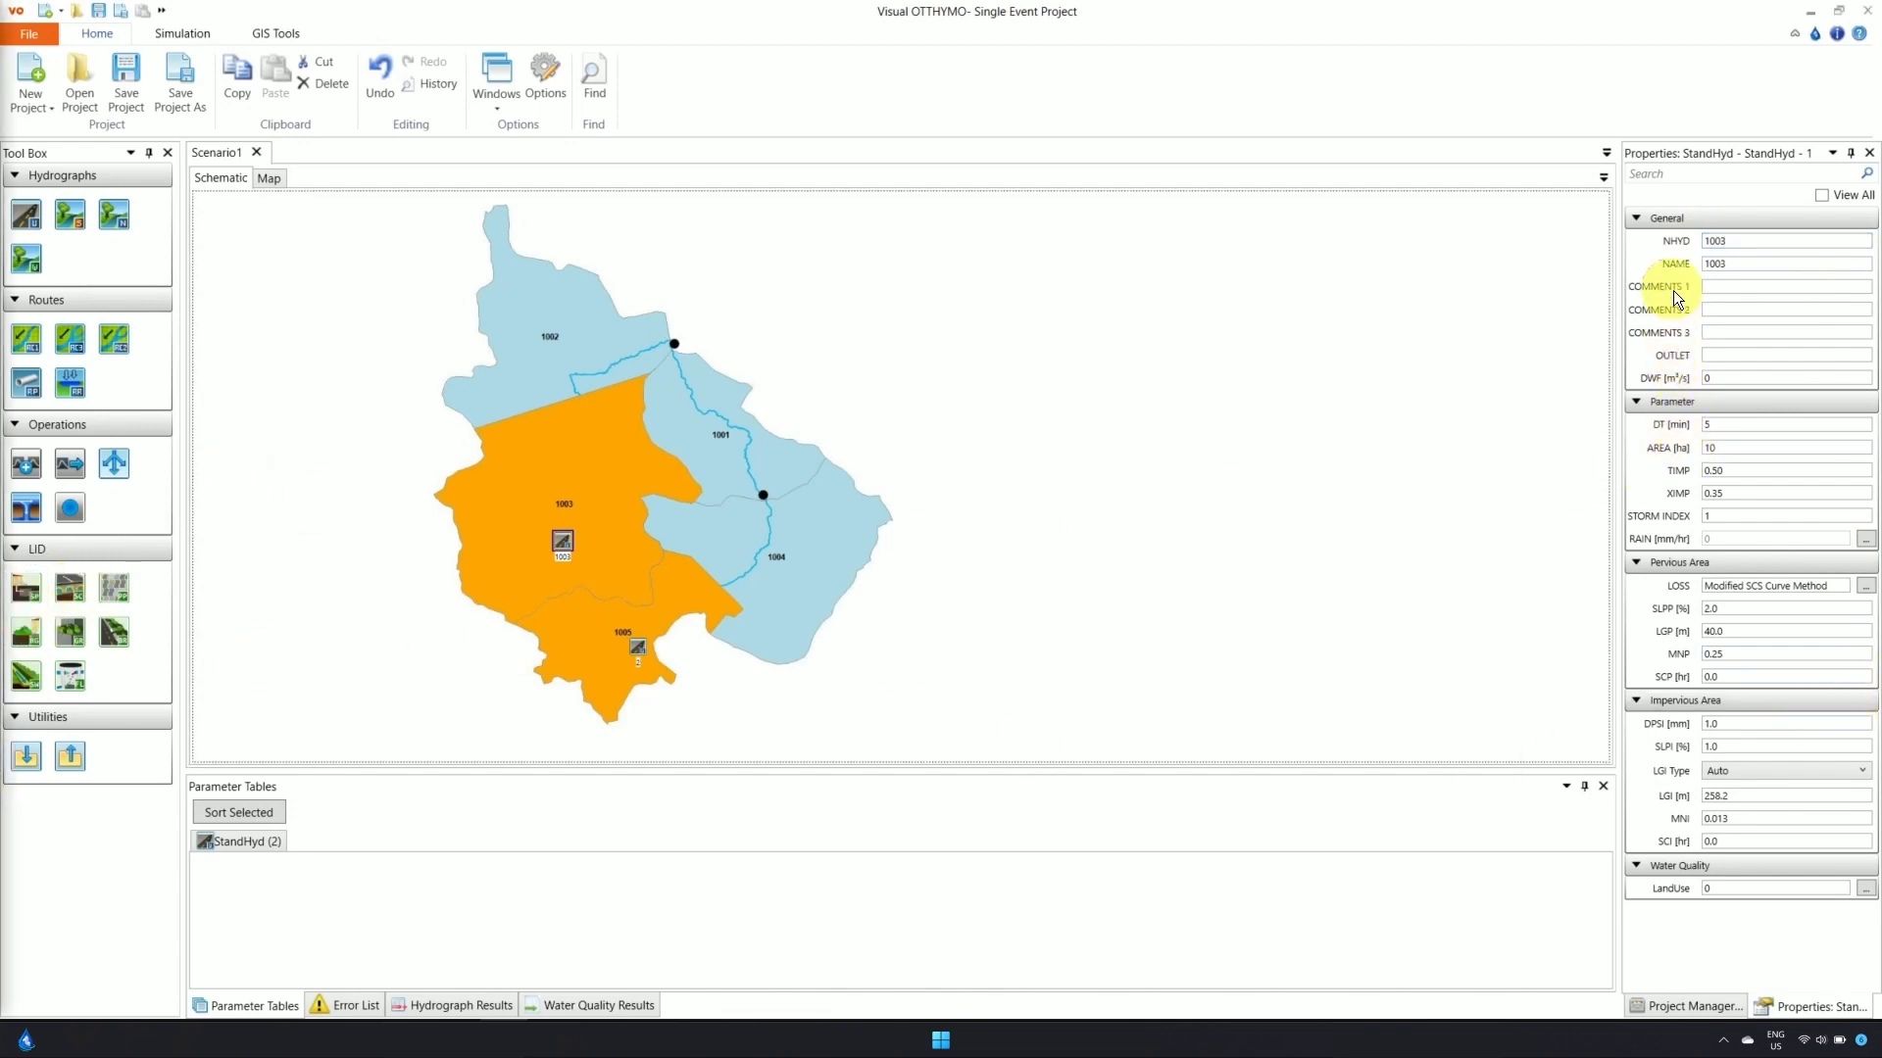
{"action": "mouse_move", "coordinate": [1661, 386]}
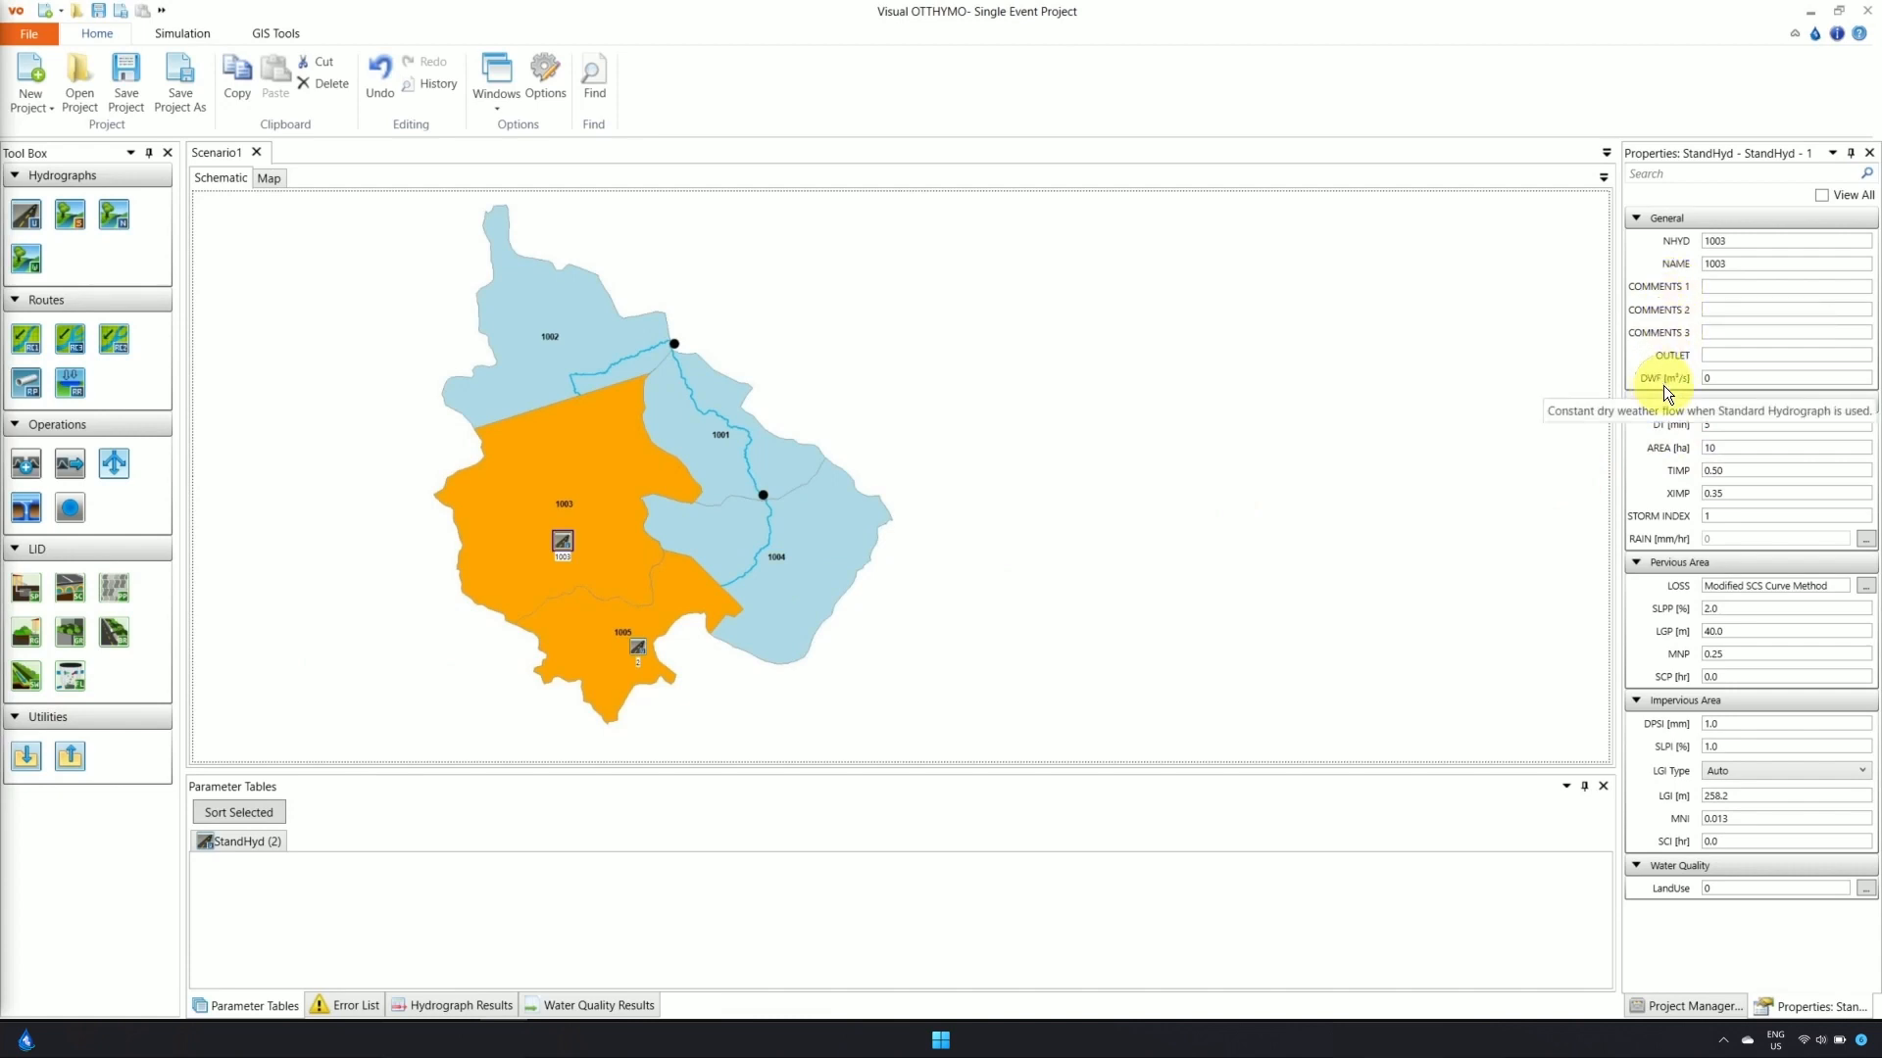
{"action": "mouse_move", "coordinate": [1661, 516]}
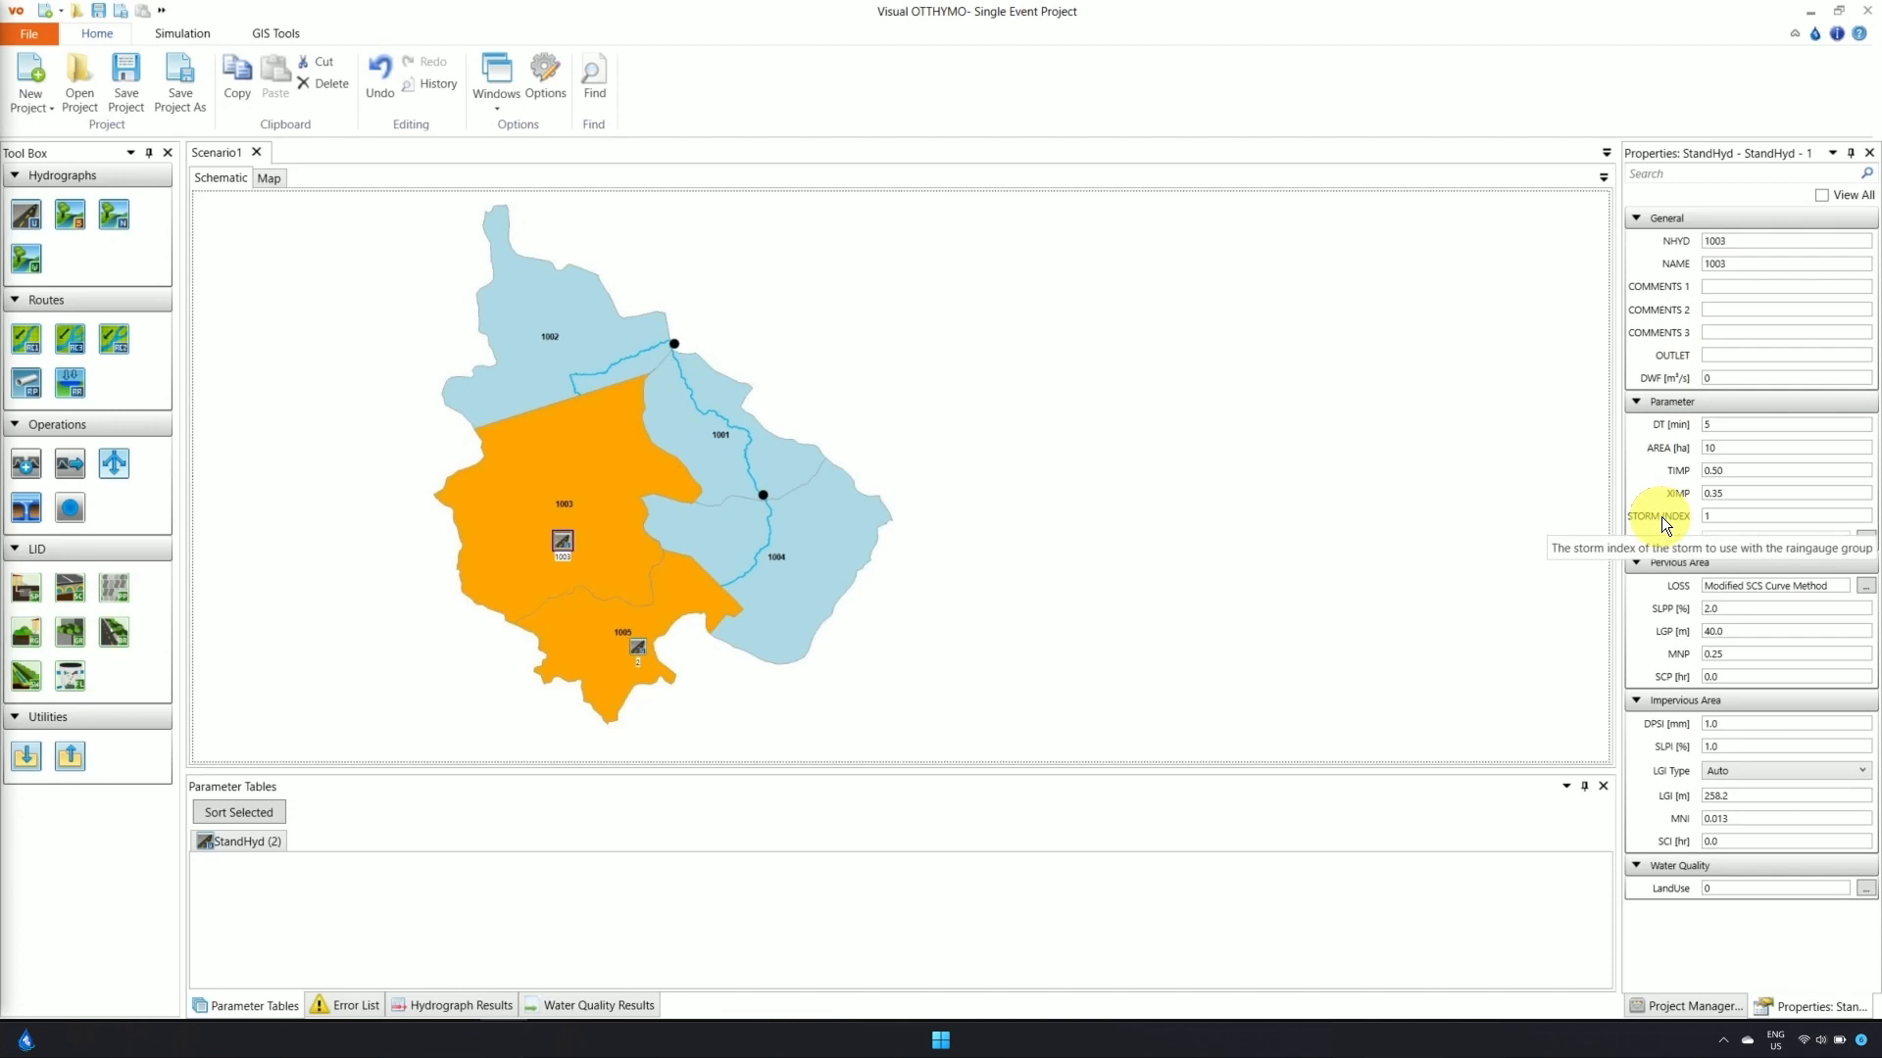
{"action": "mouse_move", "coordinate": [1668, 451]}
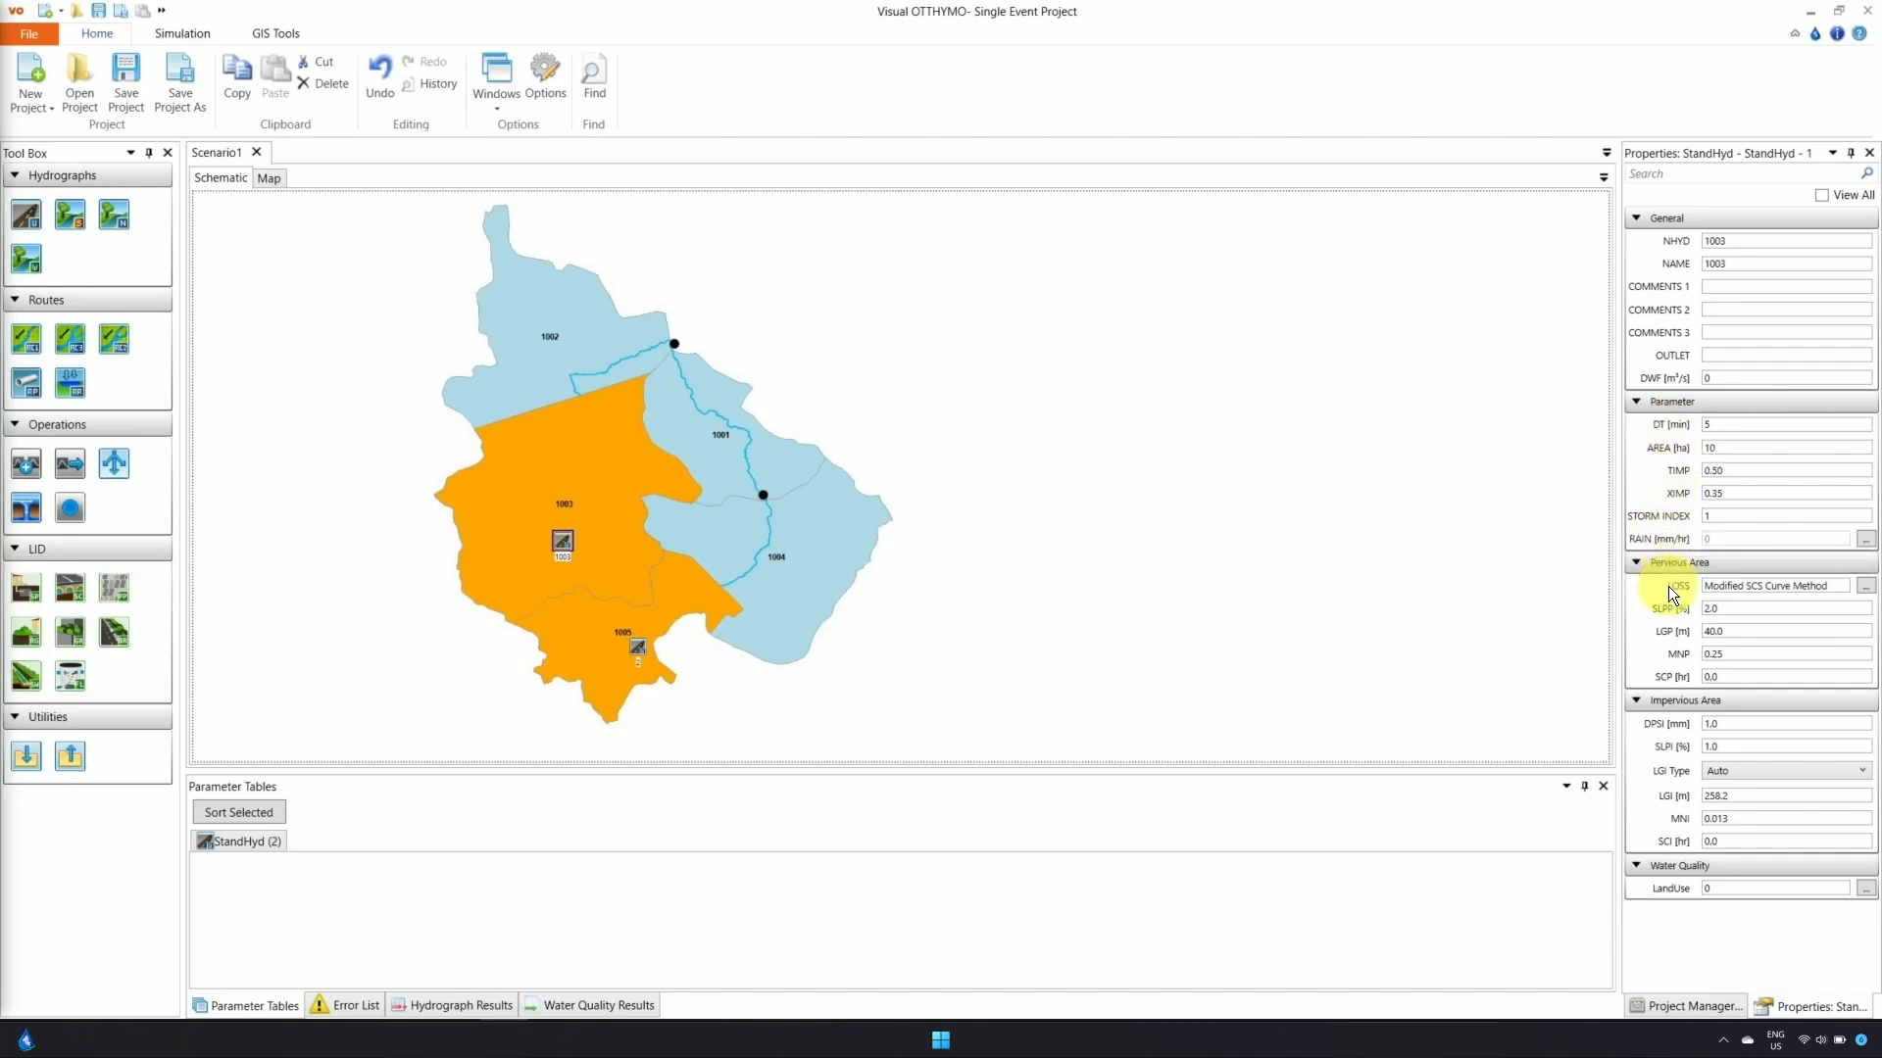
{"action": "mouse_move", "coordinate": [1668, 586]}
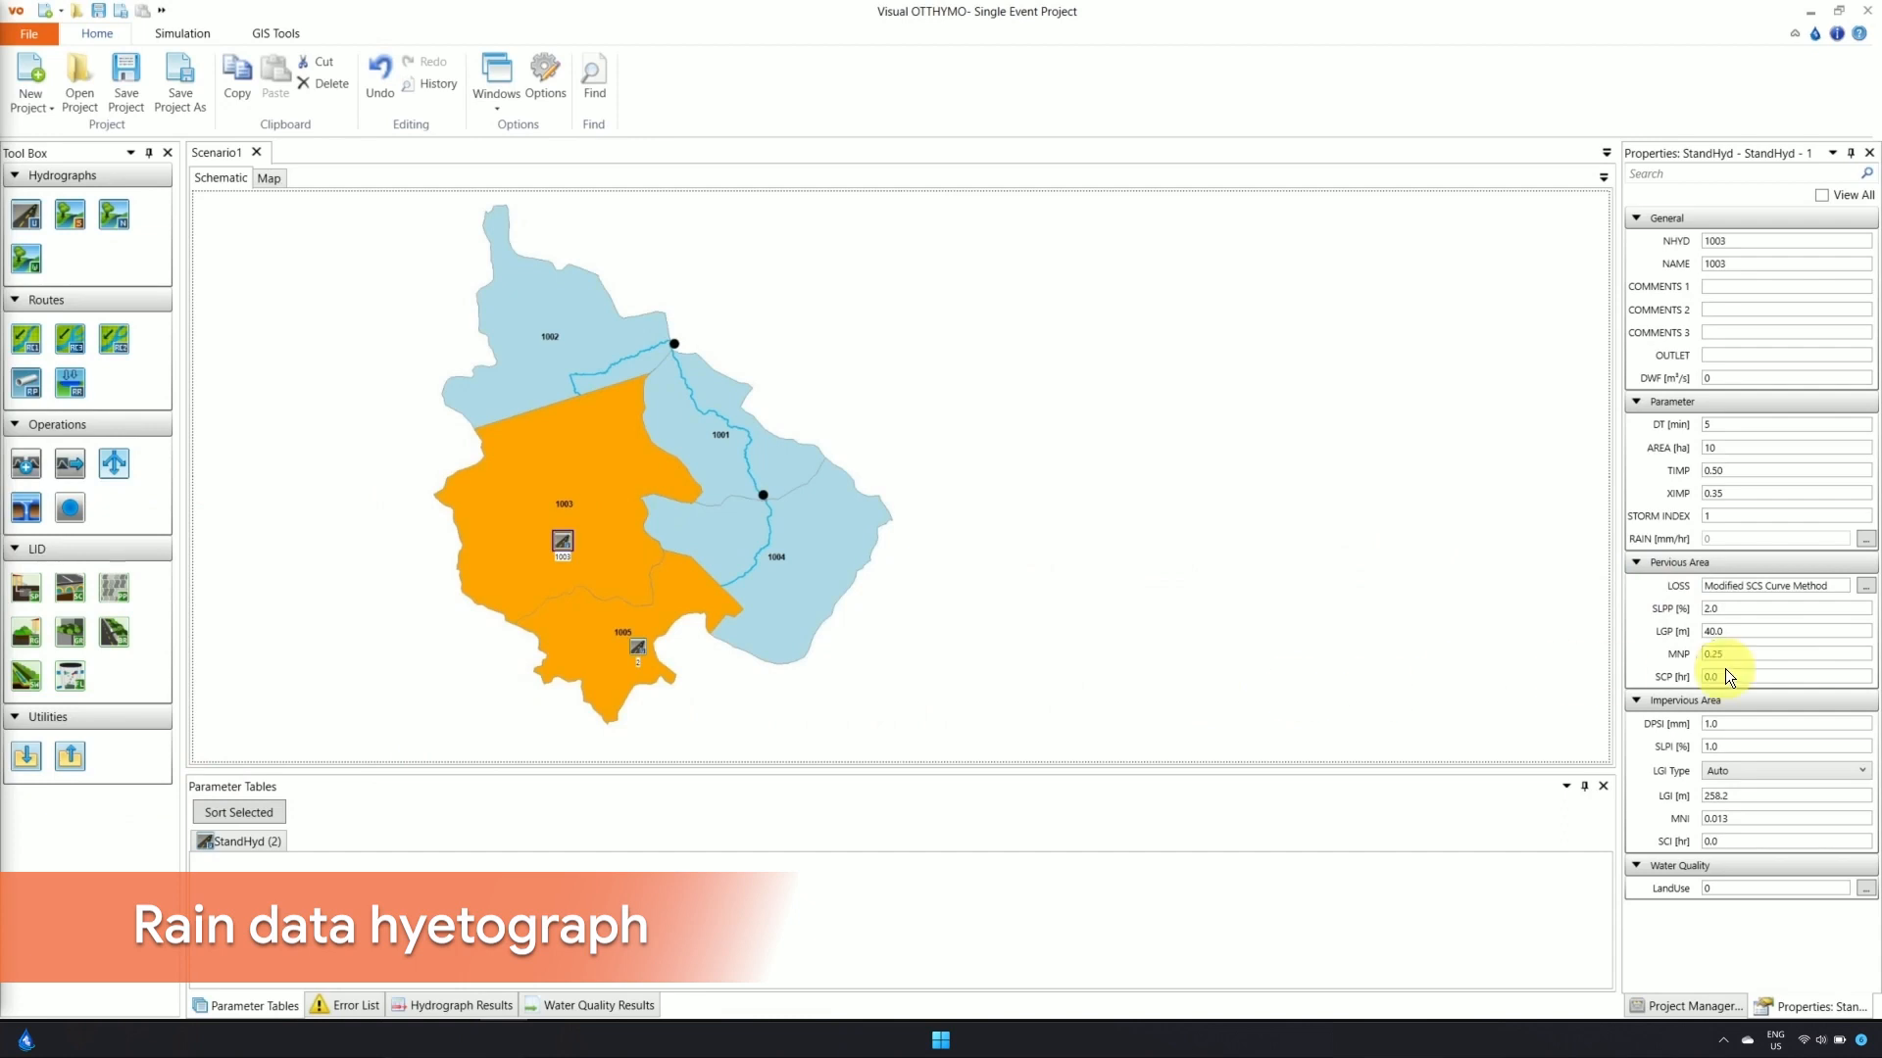
Review the default_Chicago storm hyetograph, then return to the 1003 StandHyd's properties
{"action": "left_click", "coordinate": [1693, 1010]}
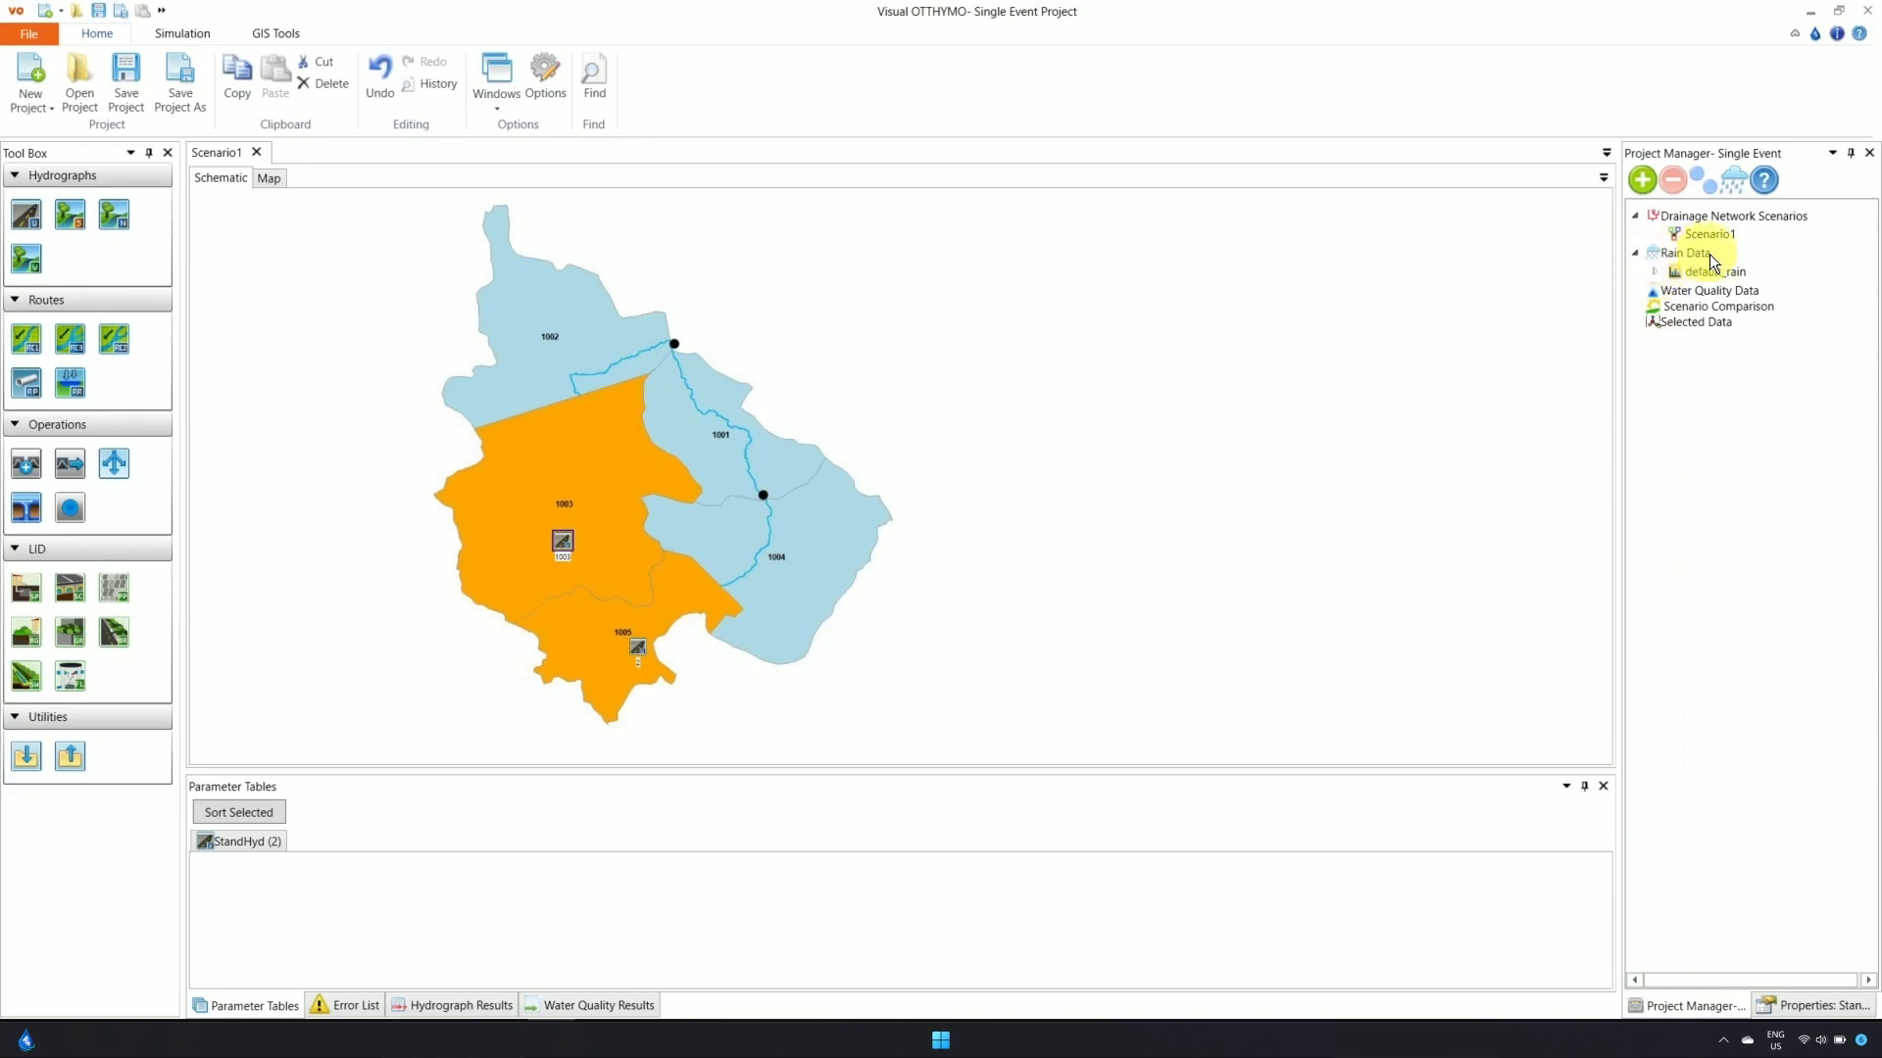
{"action": "left_click", "coordinate": [1656, 273]}
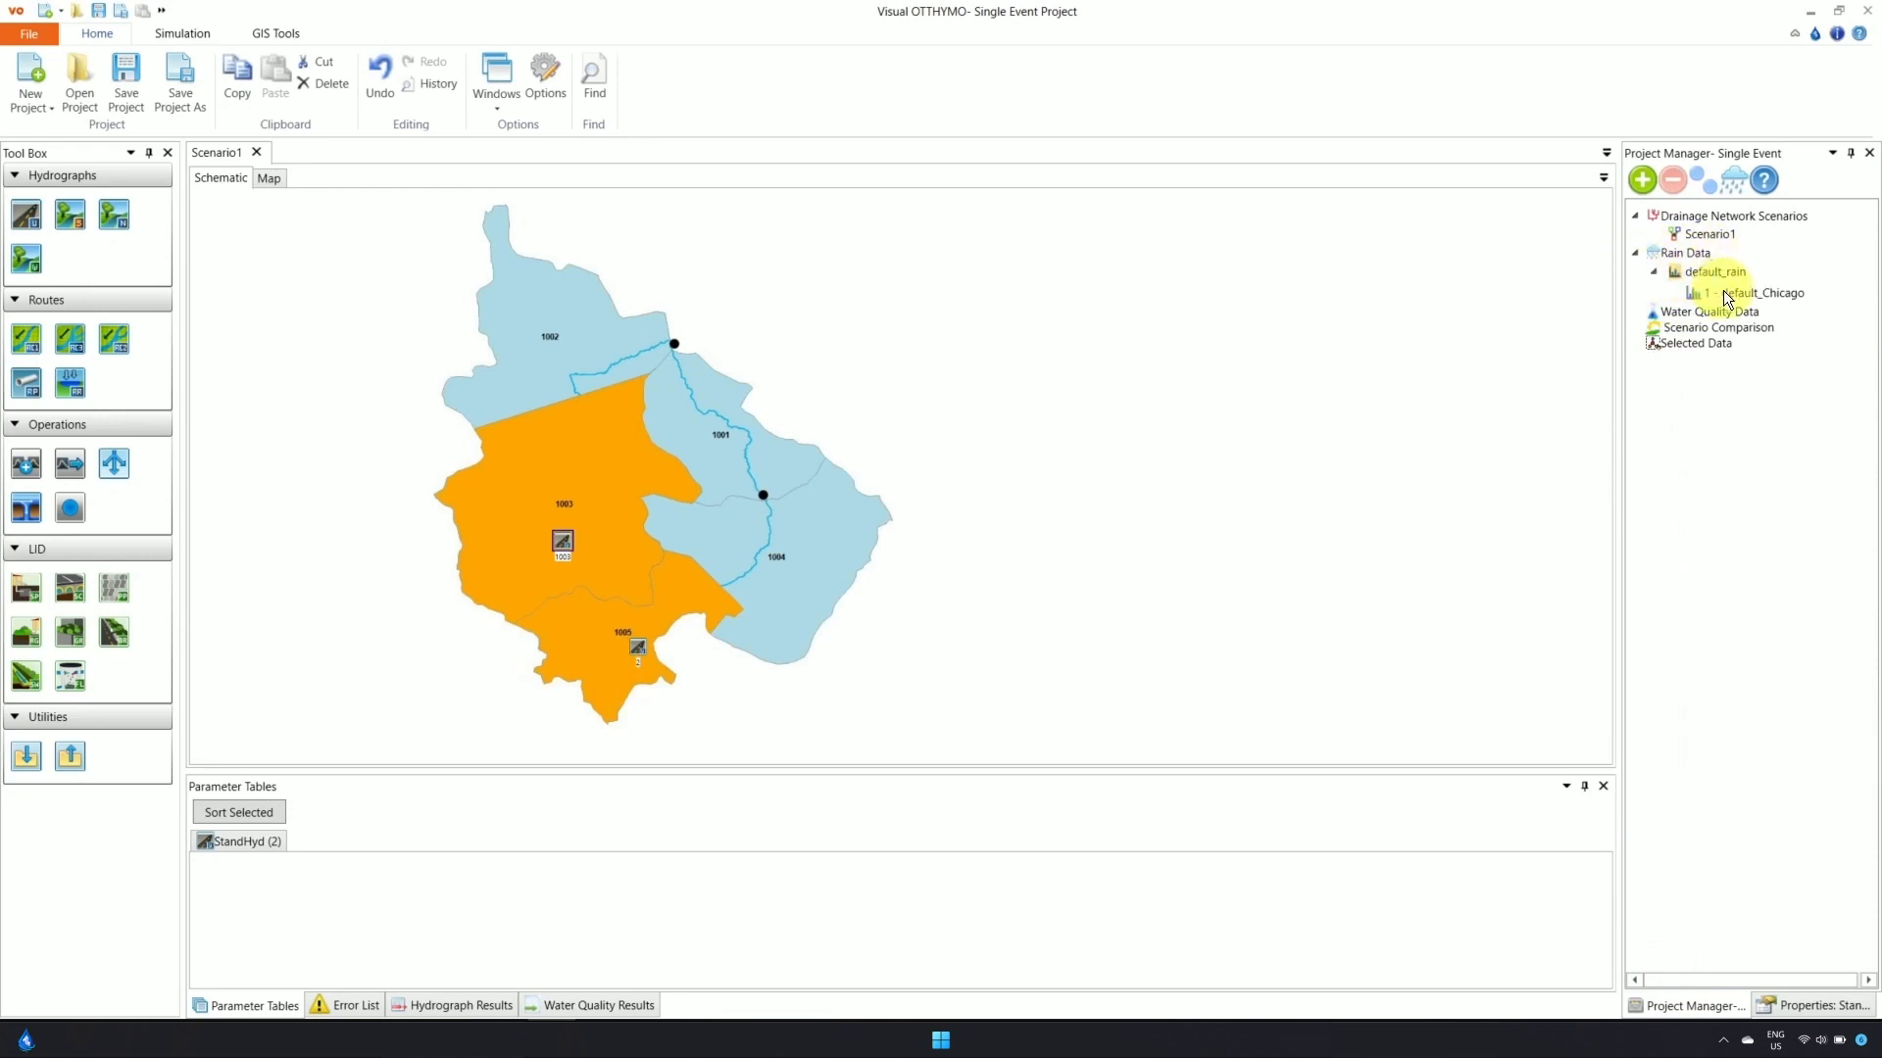
{"action": "double_click", "coordinate": [1725, 291]}
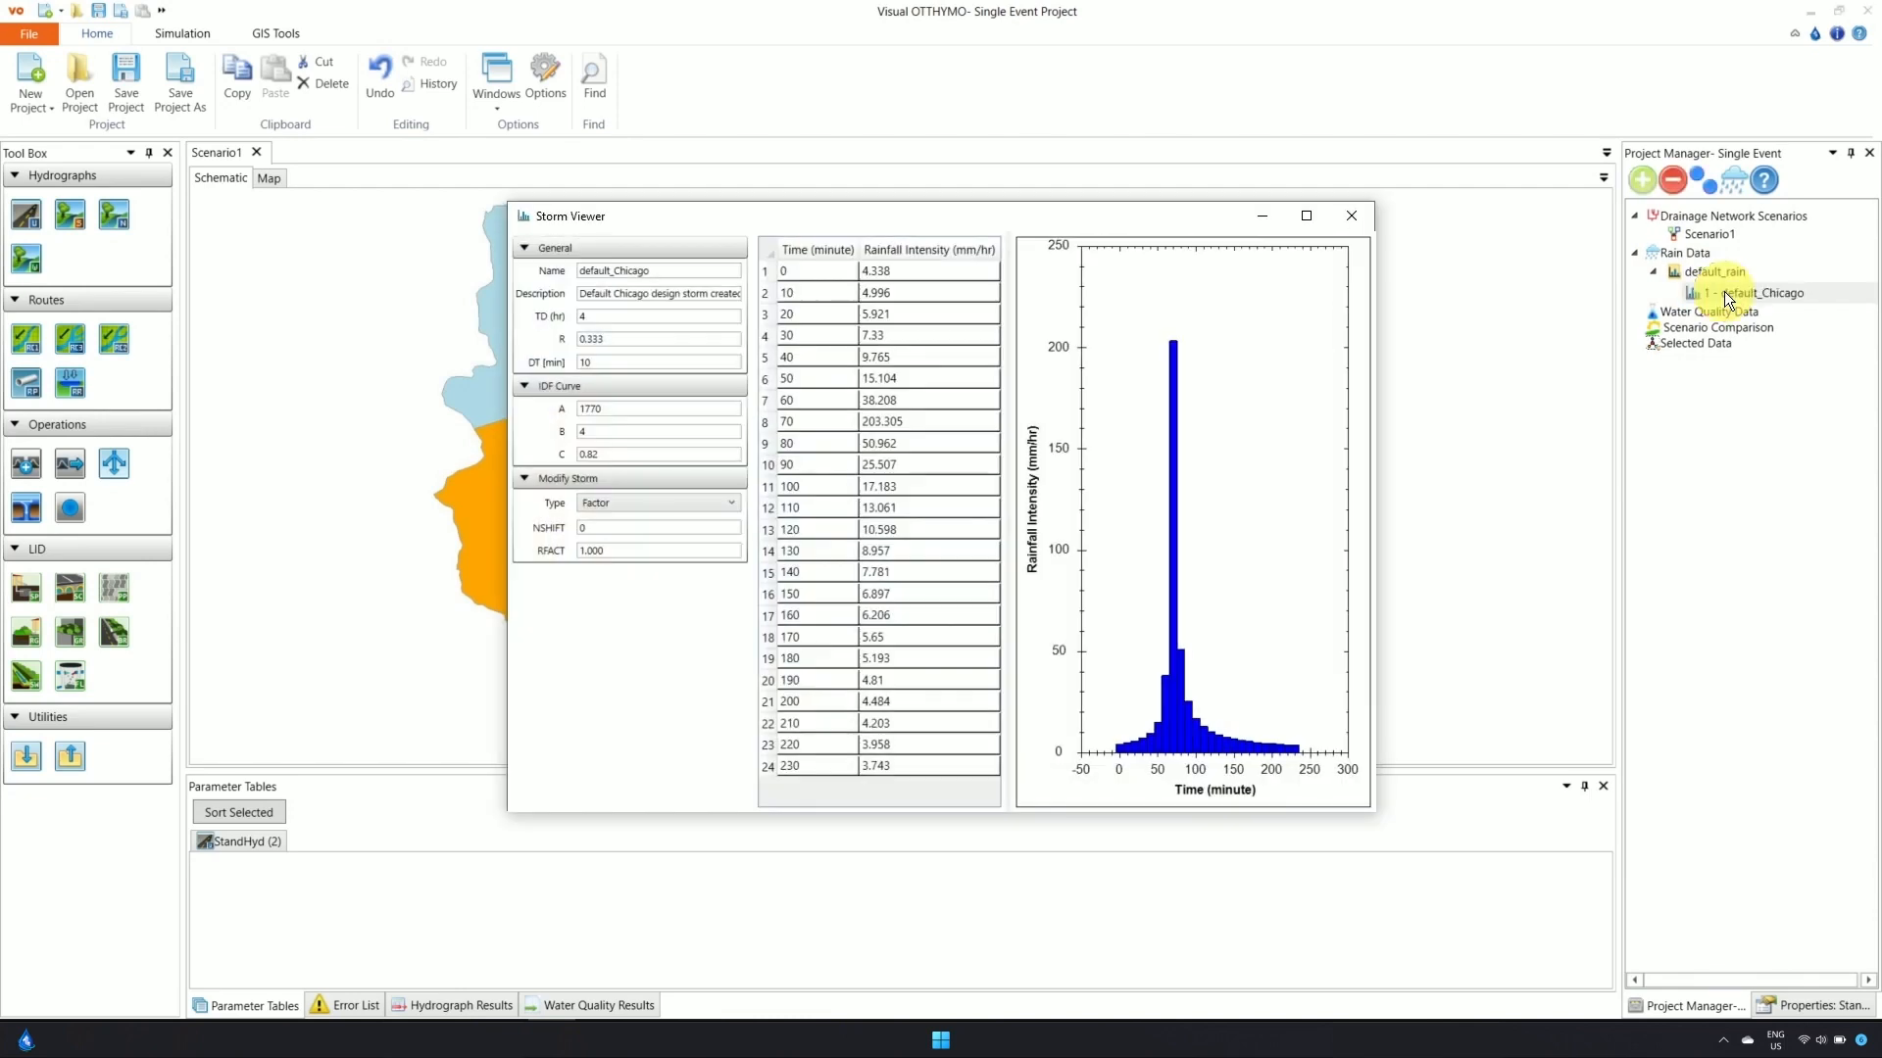
{"action": "left_click", "coordinate": [1353, 218]}
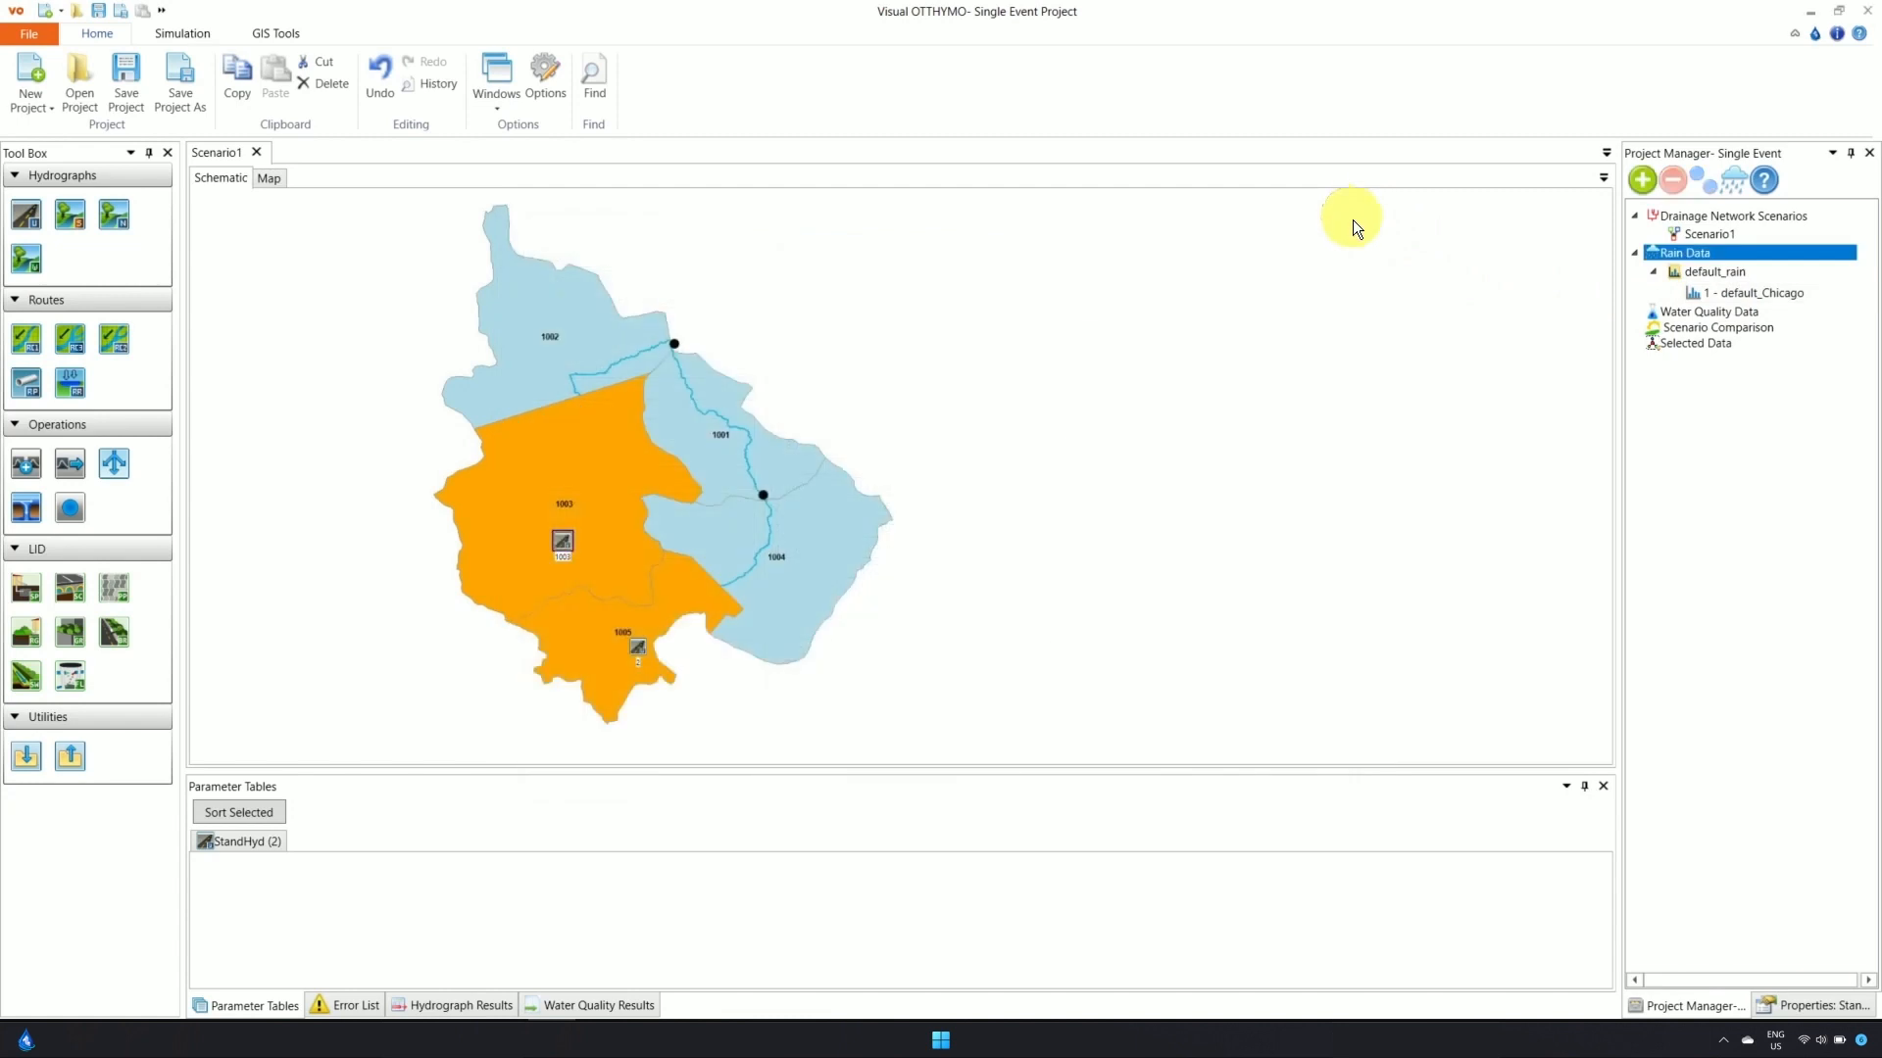
{"action": "left_click", "coordinate": [1823, 1007]}
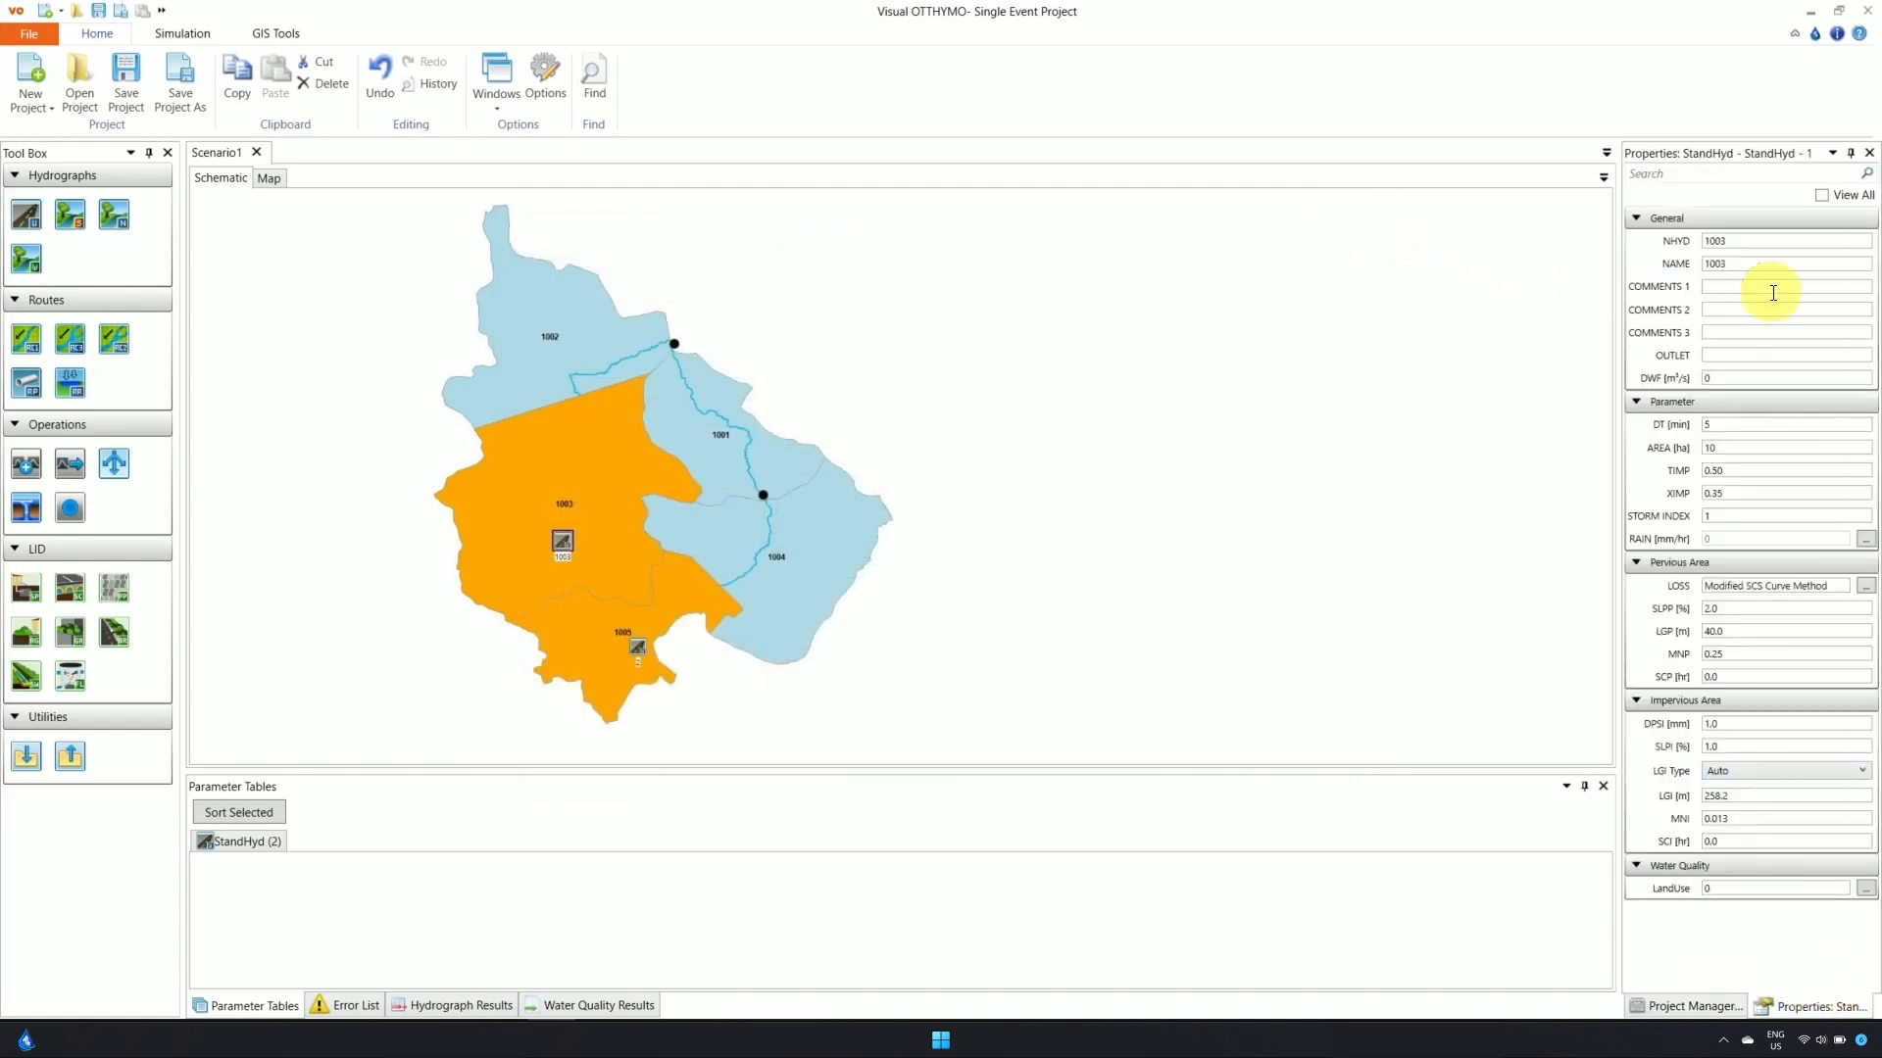
Set the area-1005 StandHyd's NAME and NHYD both to 1005
{"action": "left_click", "coordinate": [639, 651]}
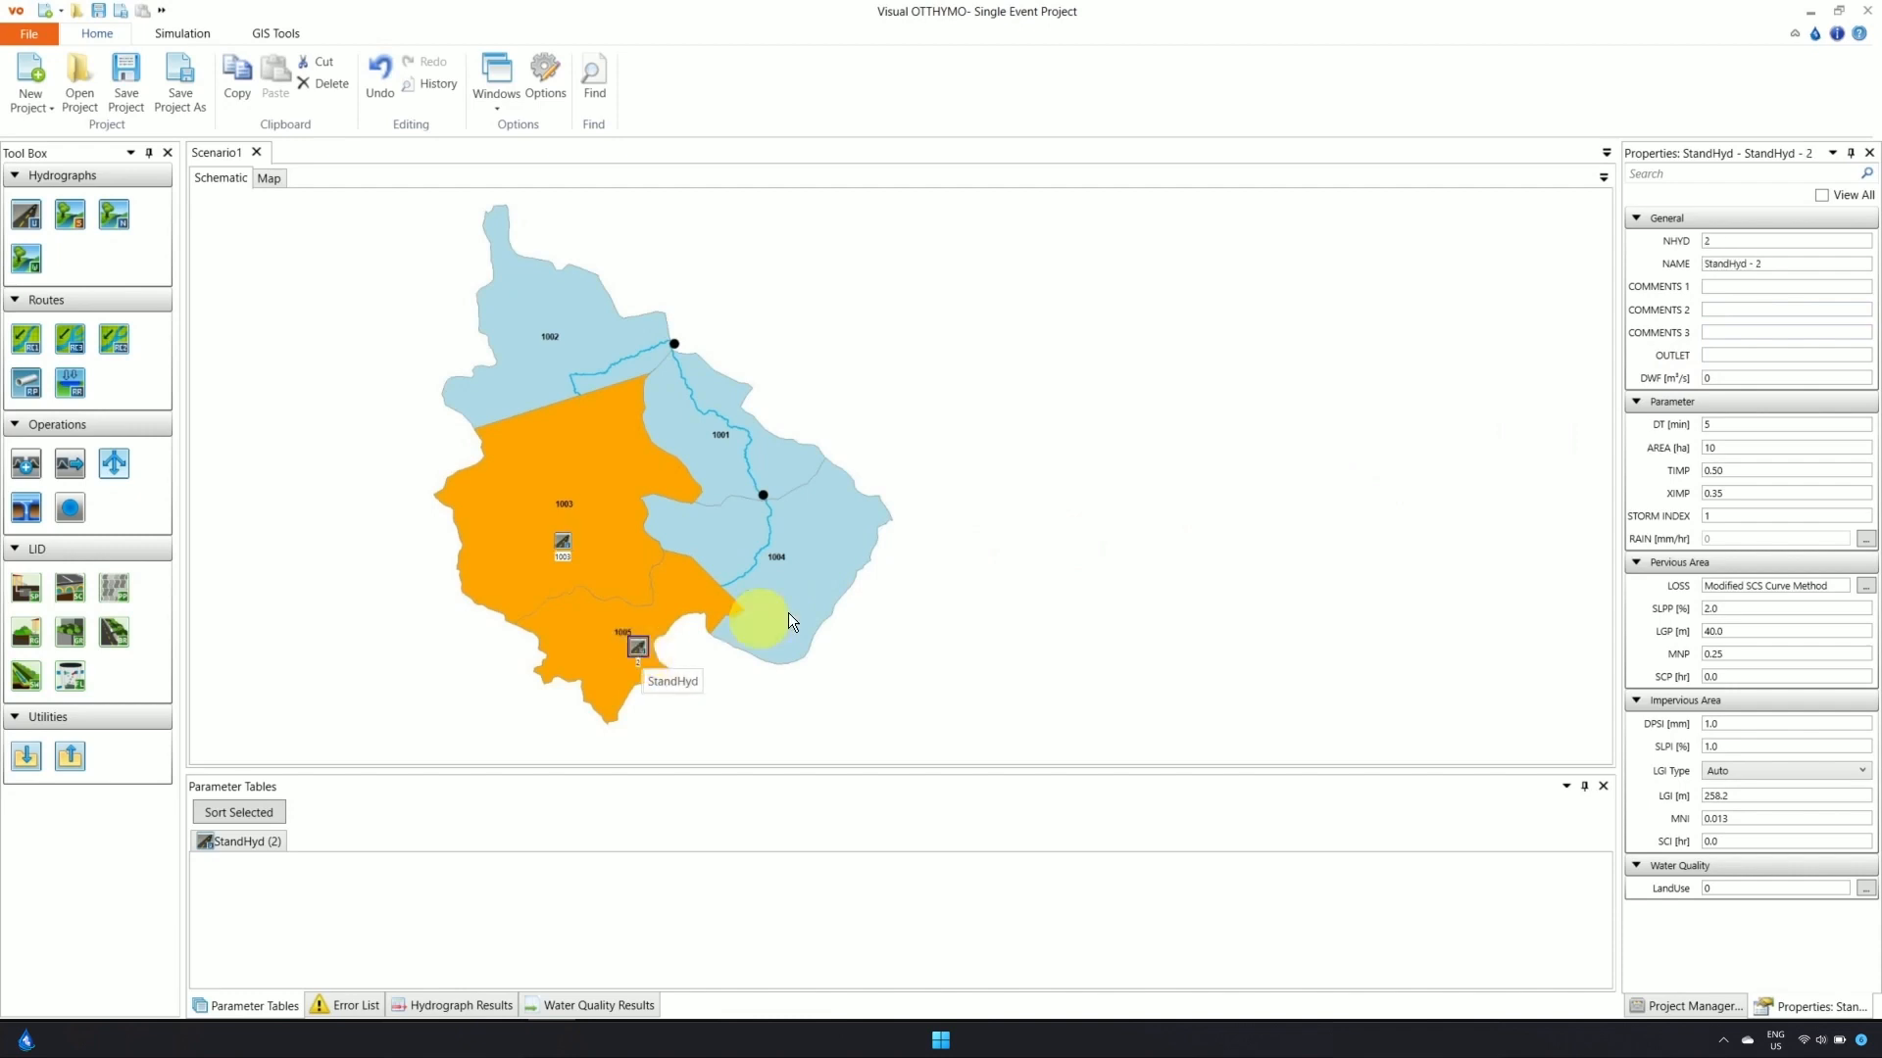
{"action": "left_click_drag", "start_coordinate": [1772, 266], "coordinate": [1705, 275]}
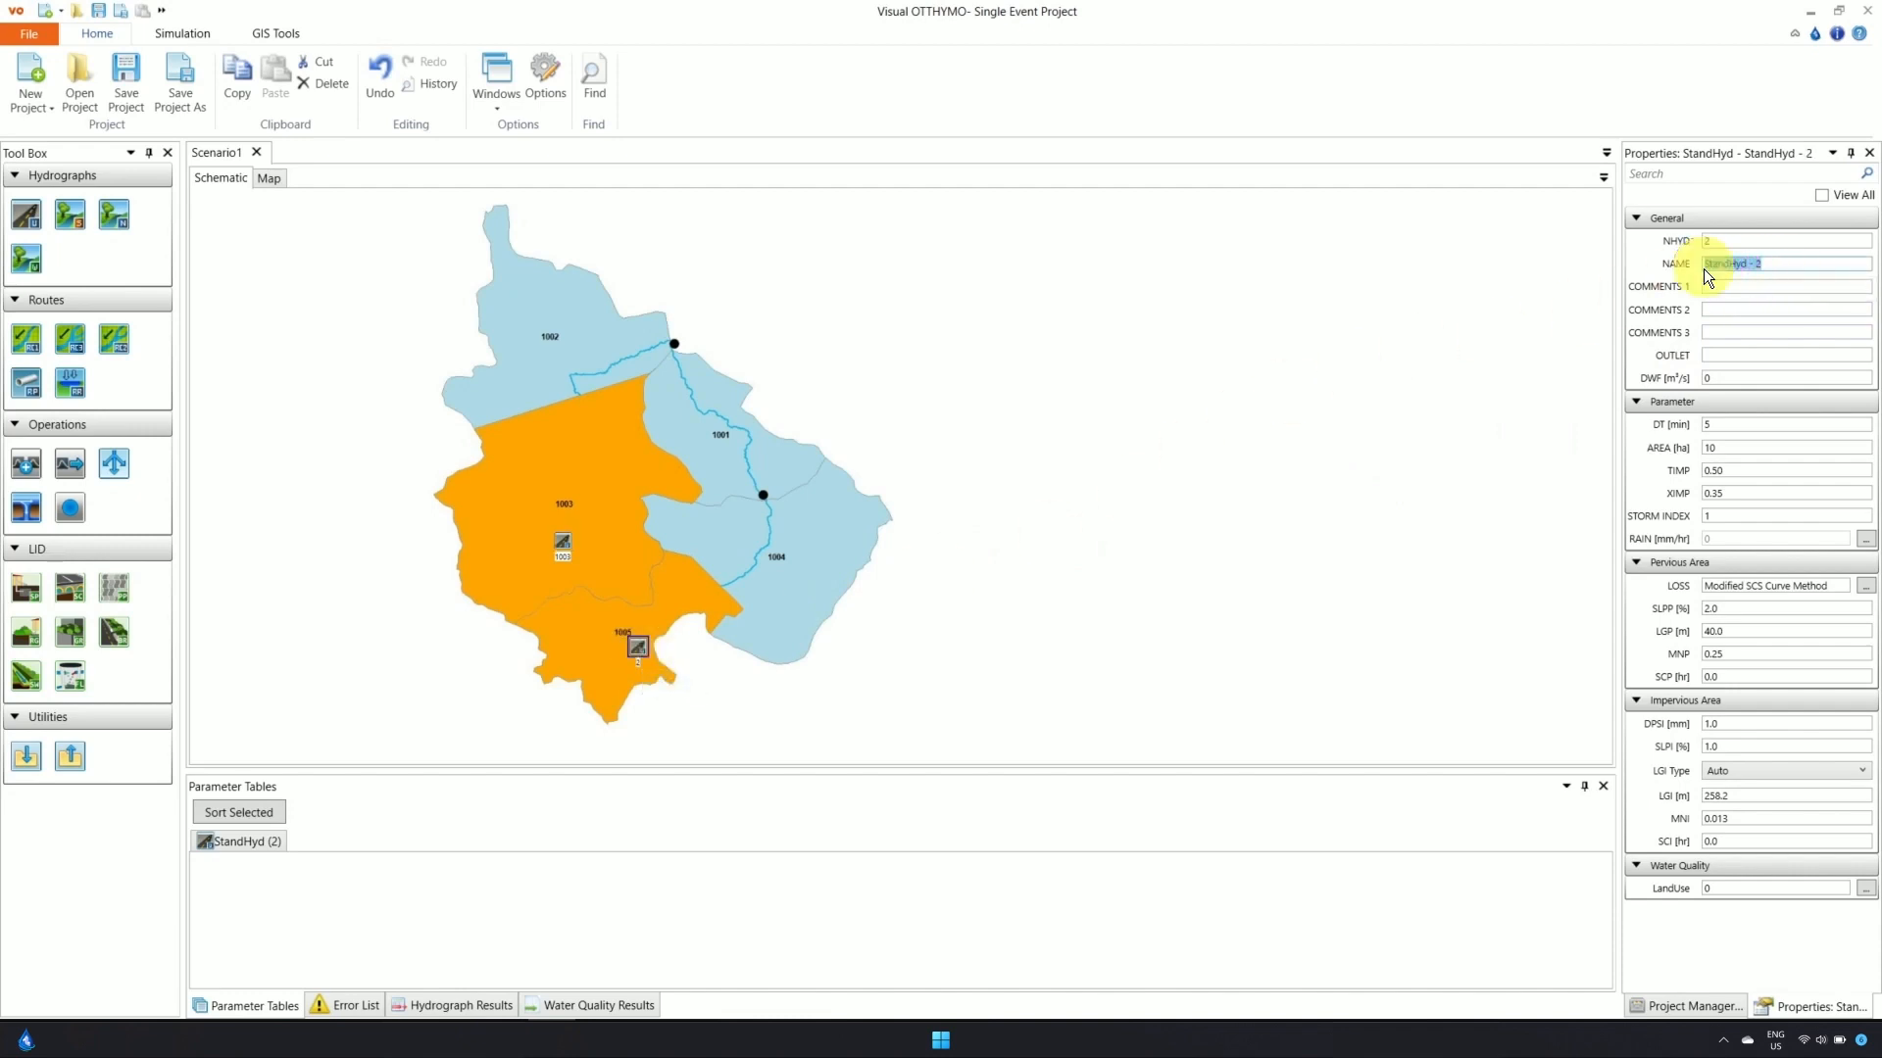
{"action": "type", "text": "1005"}
{"action": "double_click", "coordinate": [1708, 242]}
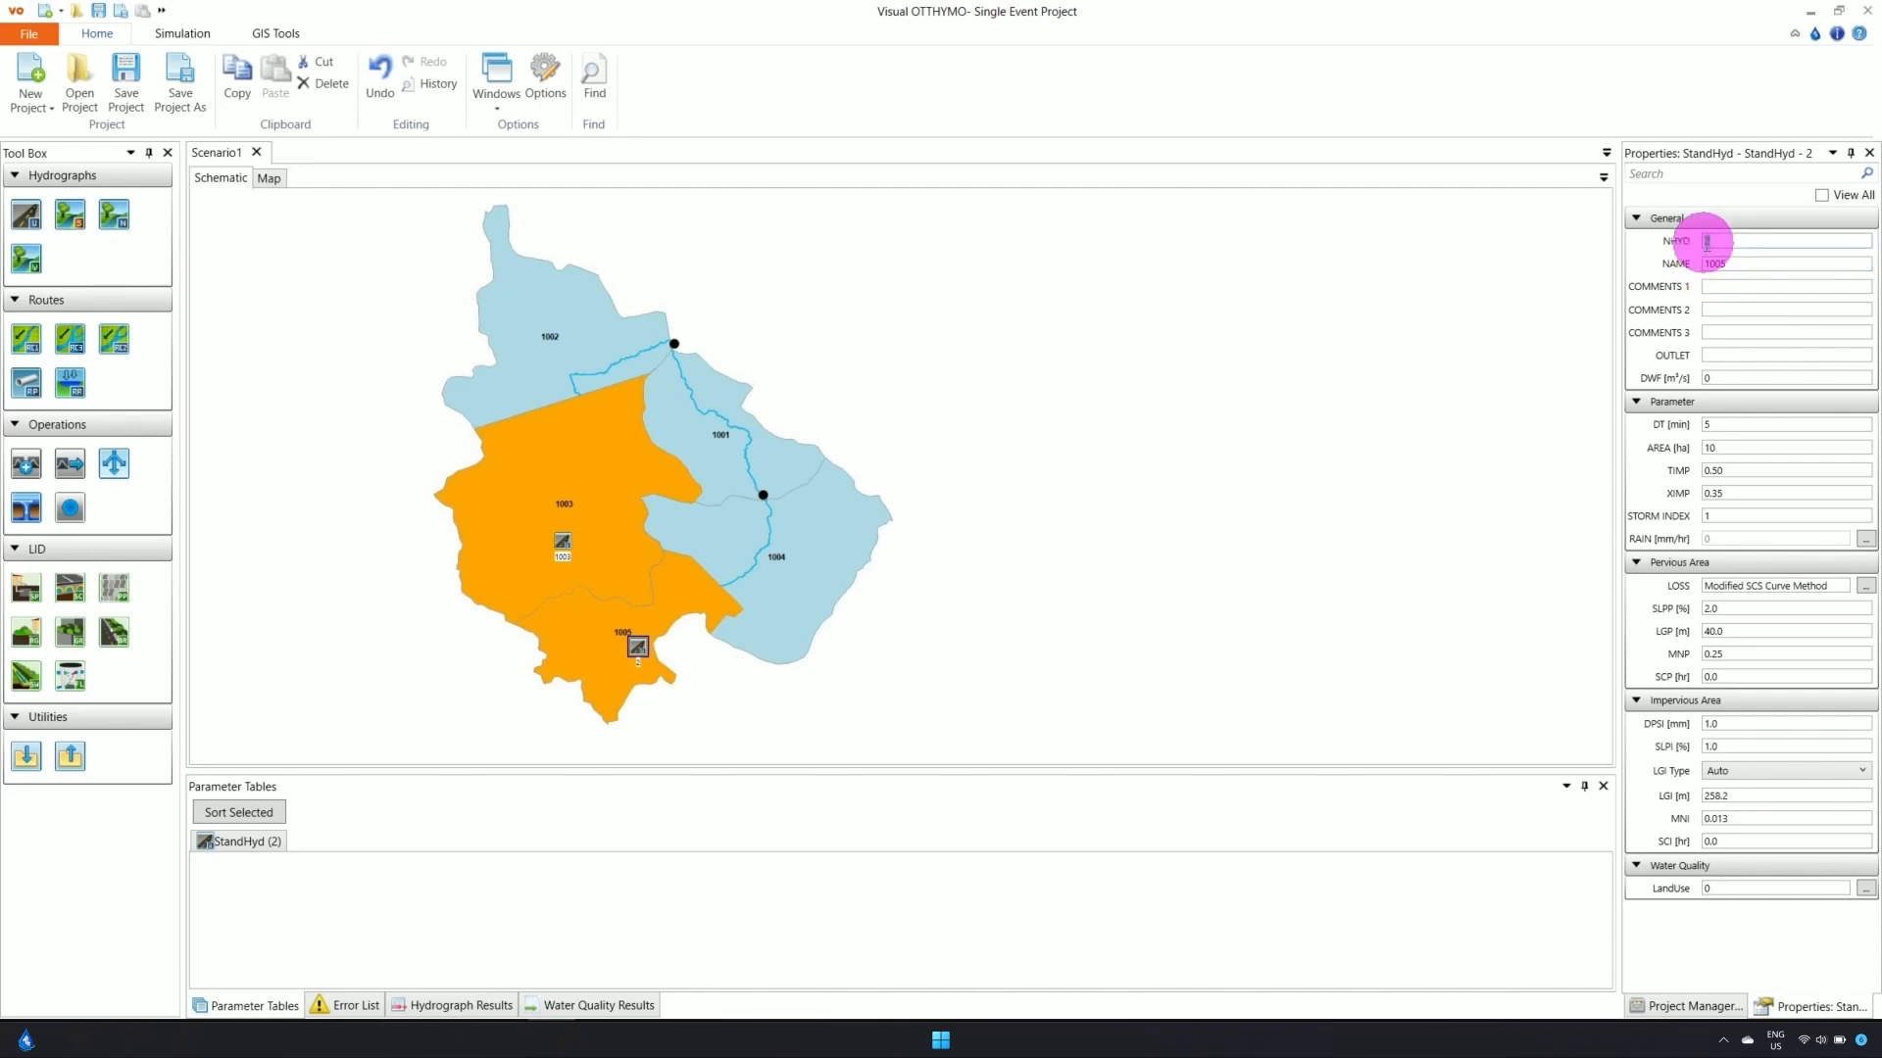
{"action": "key", "text": "BackSpace"}
{"action": "type", "text": "1005"}
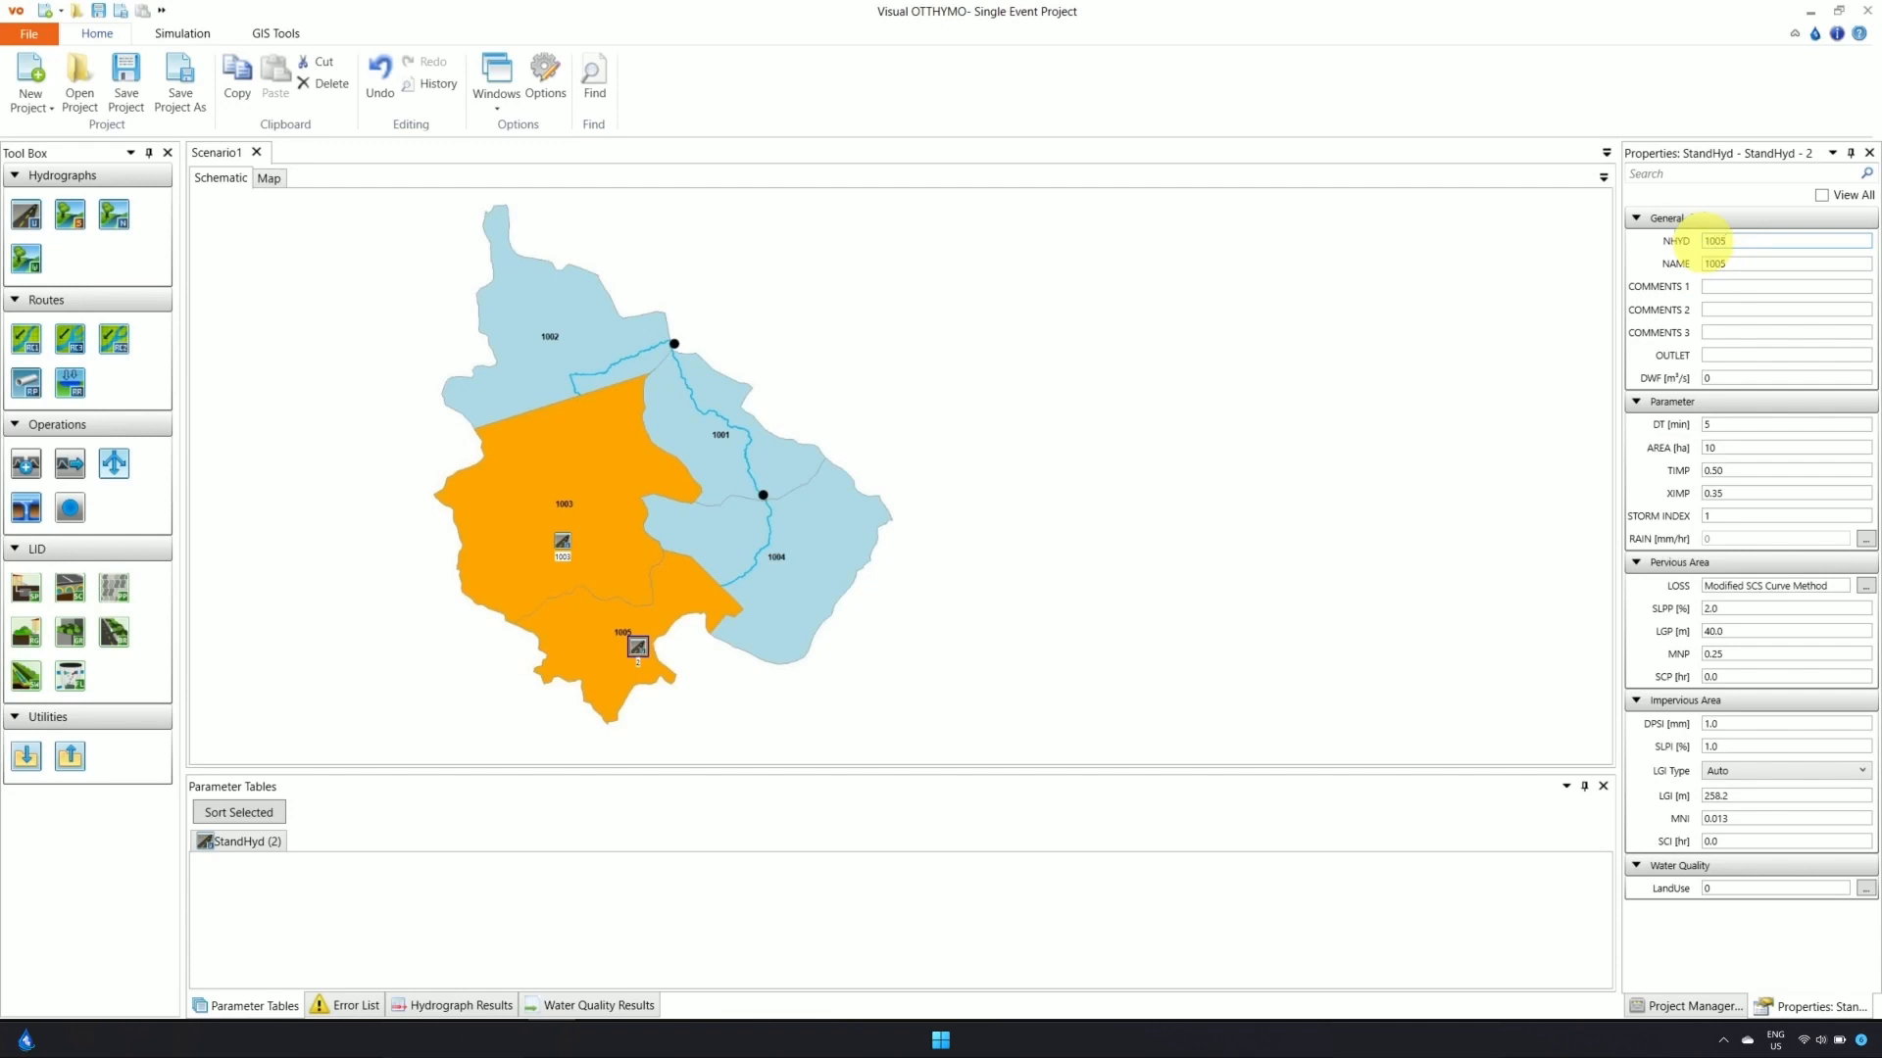
{"action": "key", "text": "Return"}
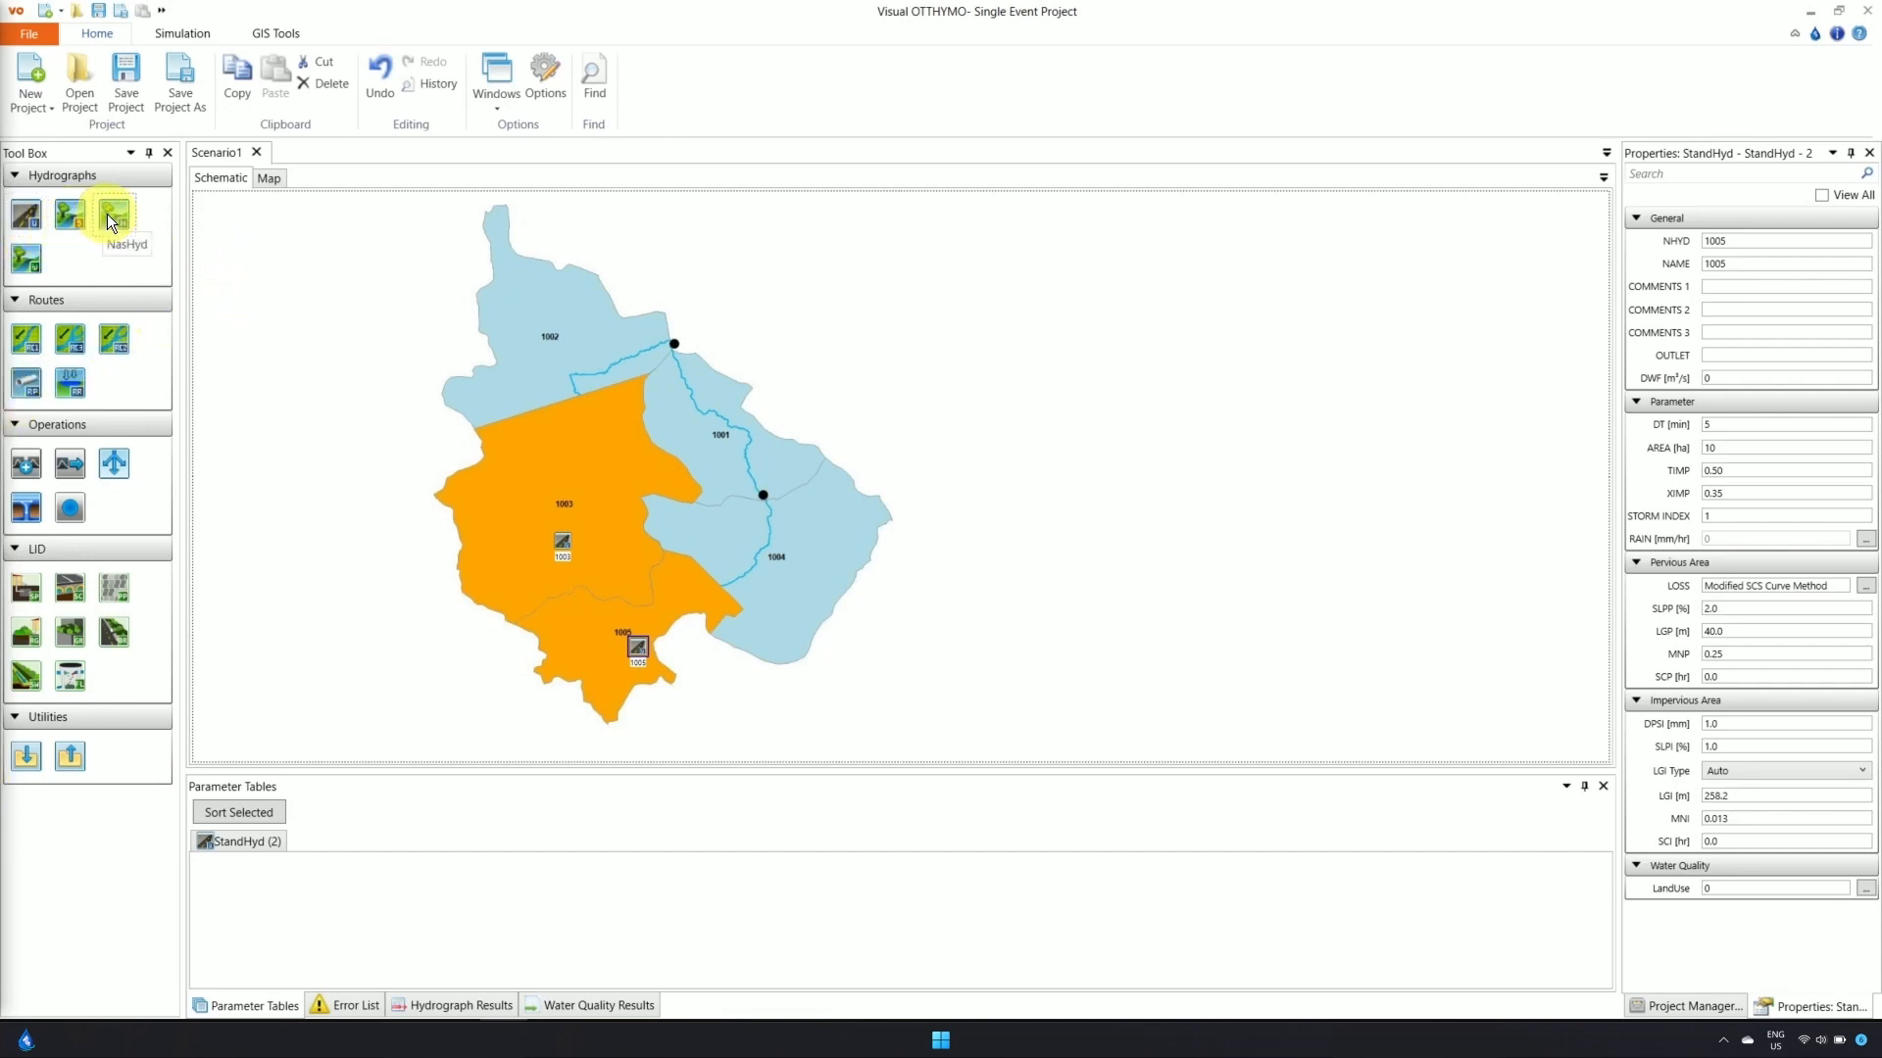
Place NasHyd hydrographs in subcatchments 1001, 1004 and 1002
{"action": "left_click_drag", "start_coordinate": [108, 213], "coordinate": [743, 424]}
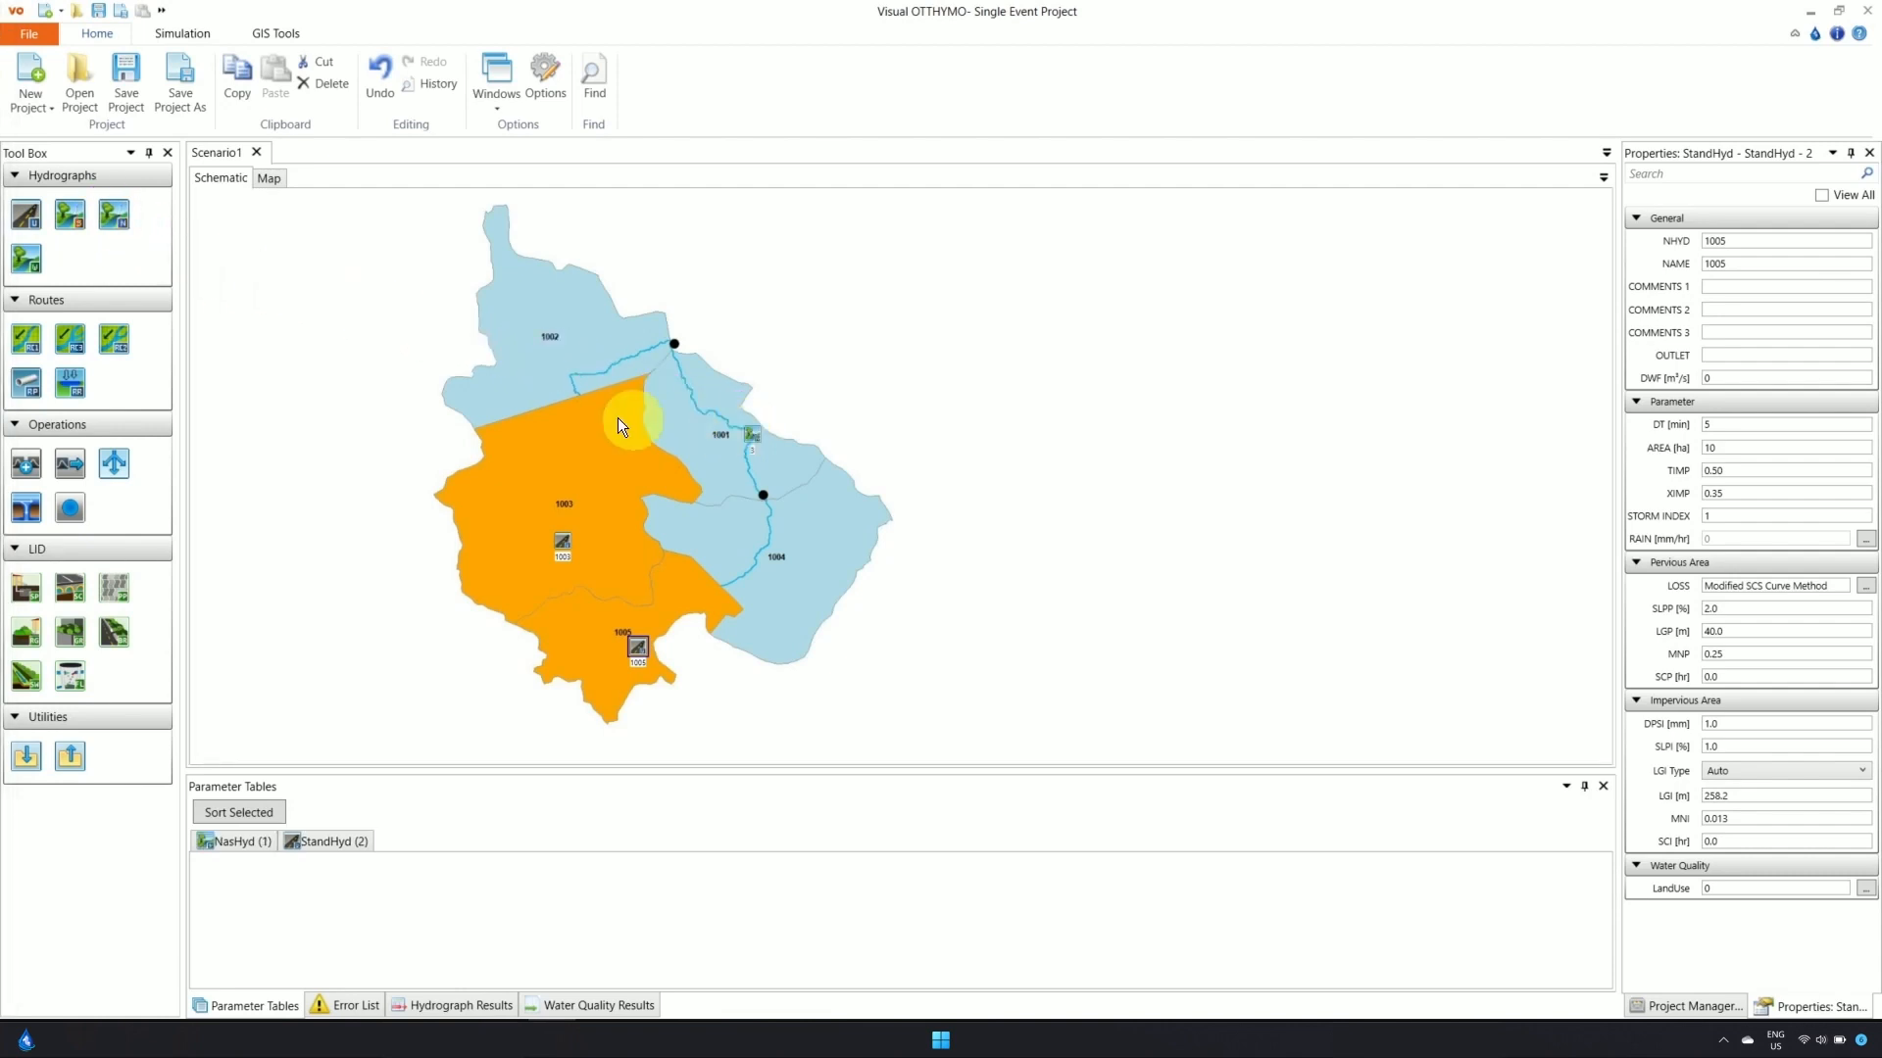
{"action": "left_click_drag", "start_coordinate": [128, 220], "coordinate": [703, 520]}
{"action": "left_click_drag", "start_coordinate": [120, 215], "coordinate": [446, 315]}
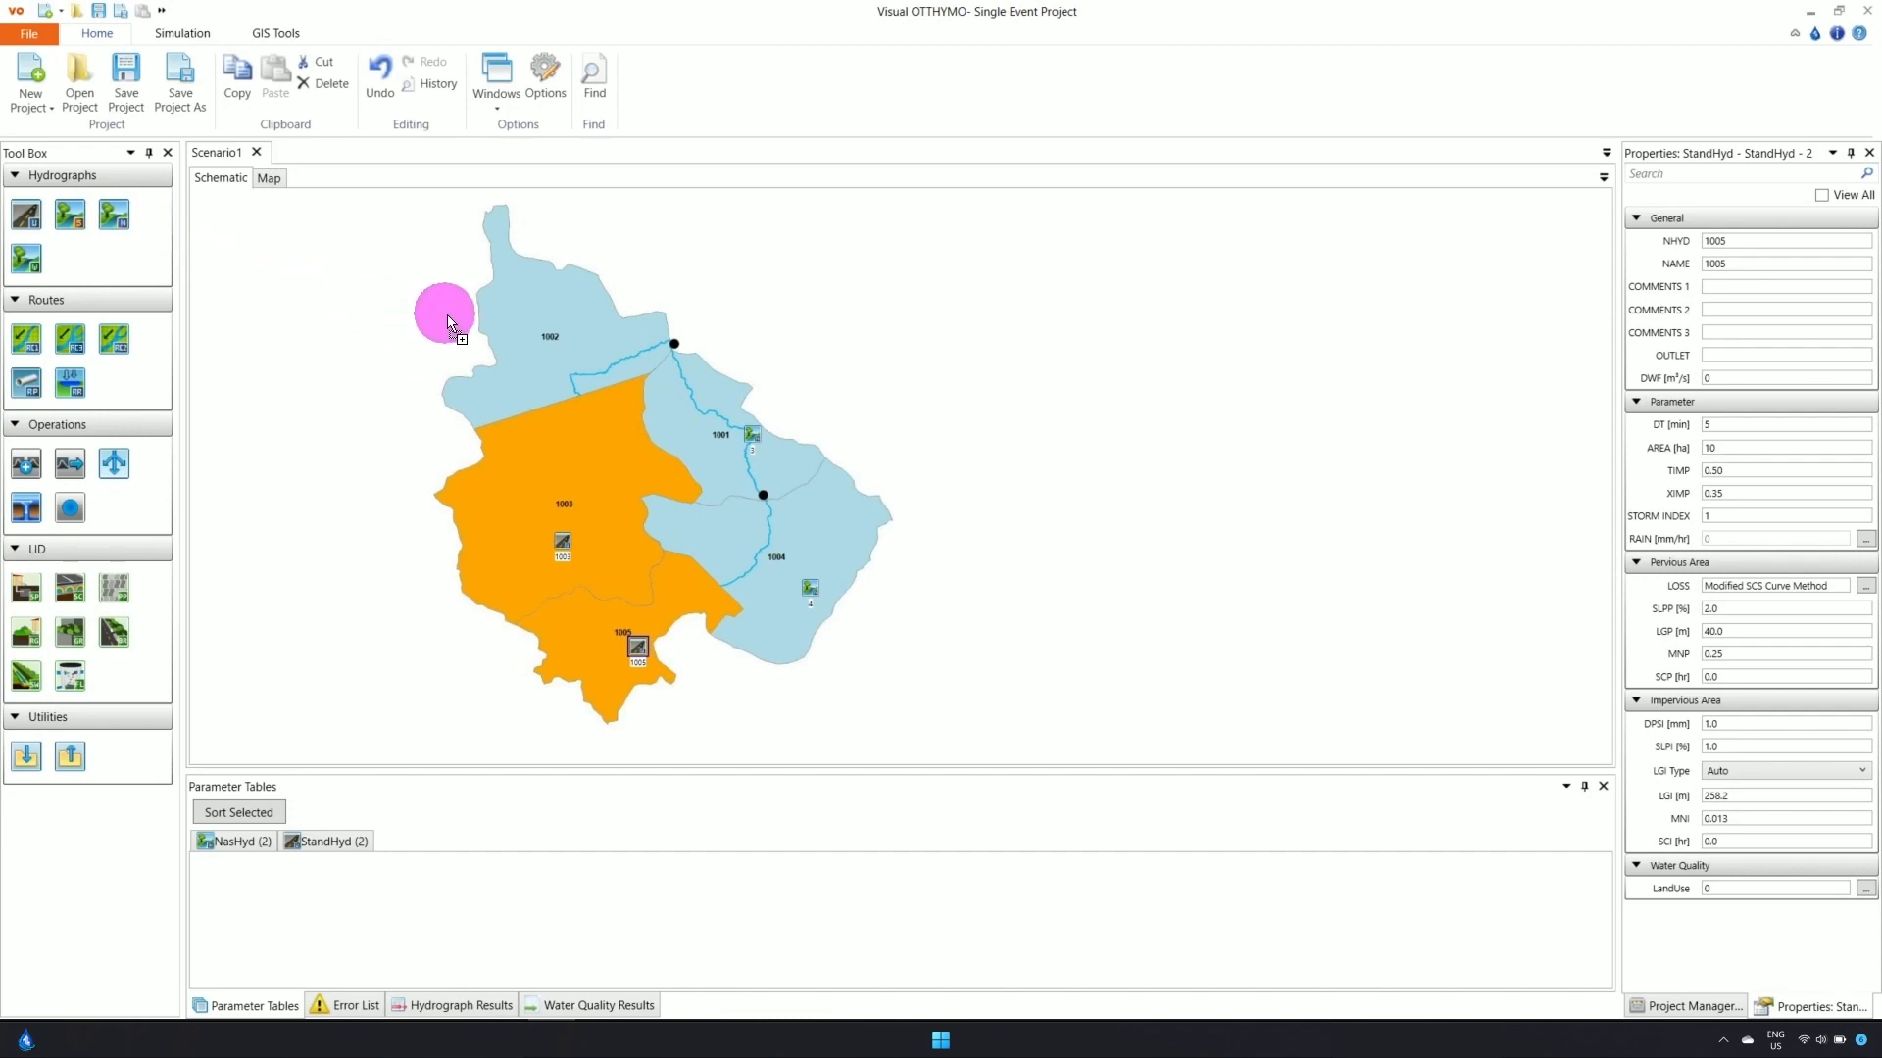
Name and number the NasHyds 1001, 1004 and 1002 to match their subcatchments
{"action": "left_click", "coordinate": [753, 435]}
{"action": "left_click_drag", "start_coordinate": [1758, 264], "coordinate": [1705, 242]}
{"action": "type", "text": "10011001"}
{"action": "left_click", "coordinate": [810, 588]}
{"action": "type", "text": "10041004"}
{"action": "left_click", "coordinate": [575, 322]}
{"action": "type", "text": "10021002"}
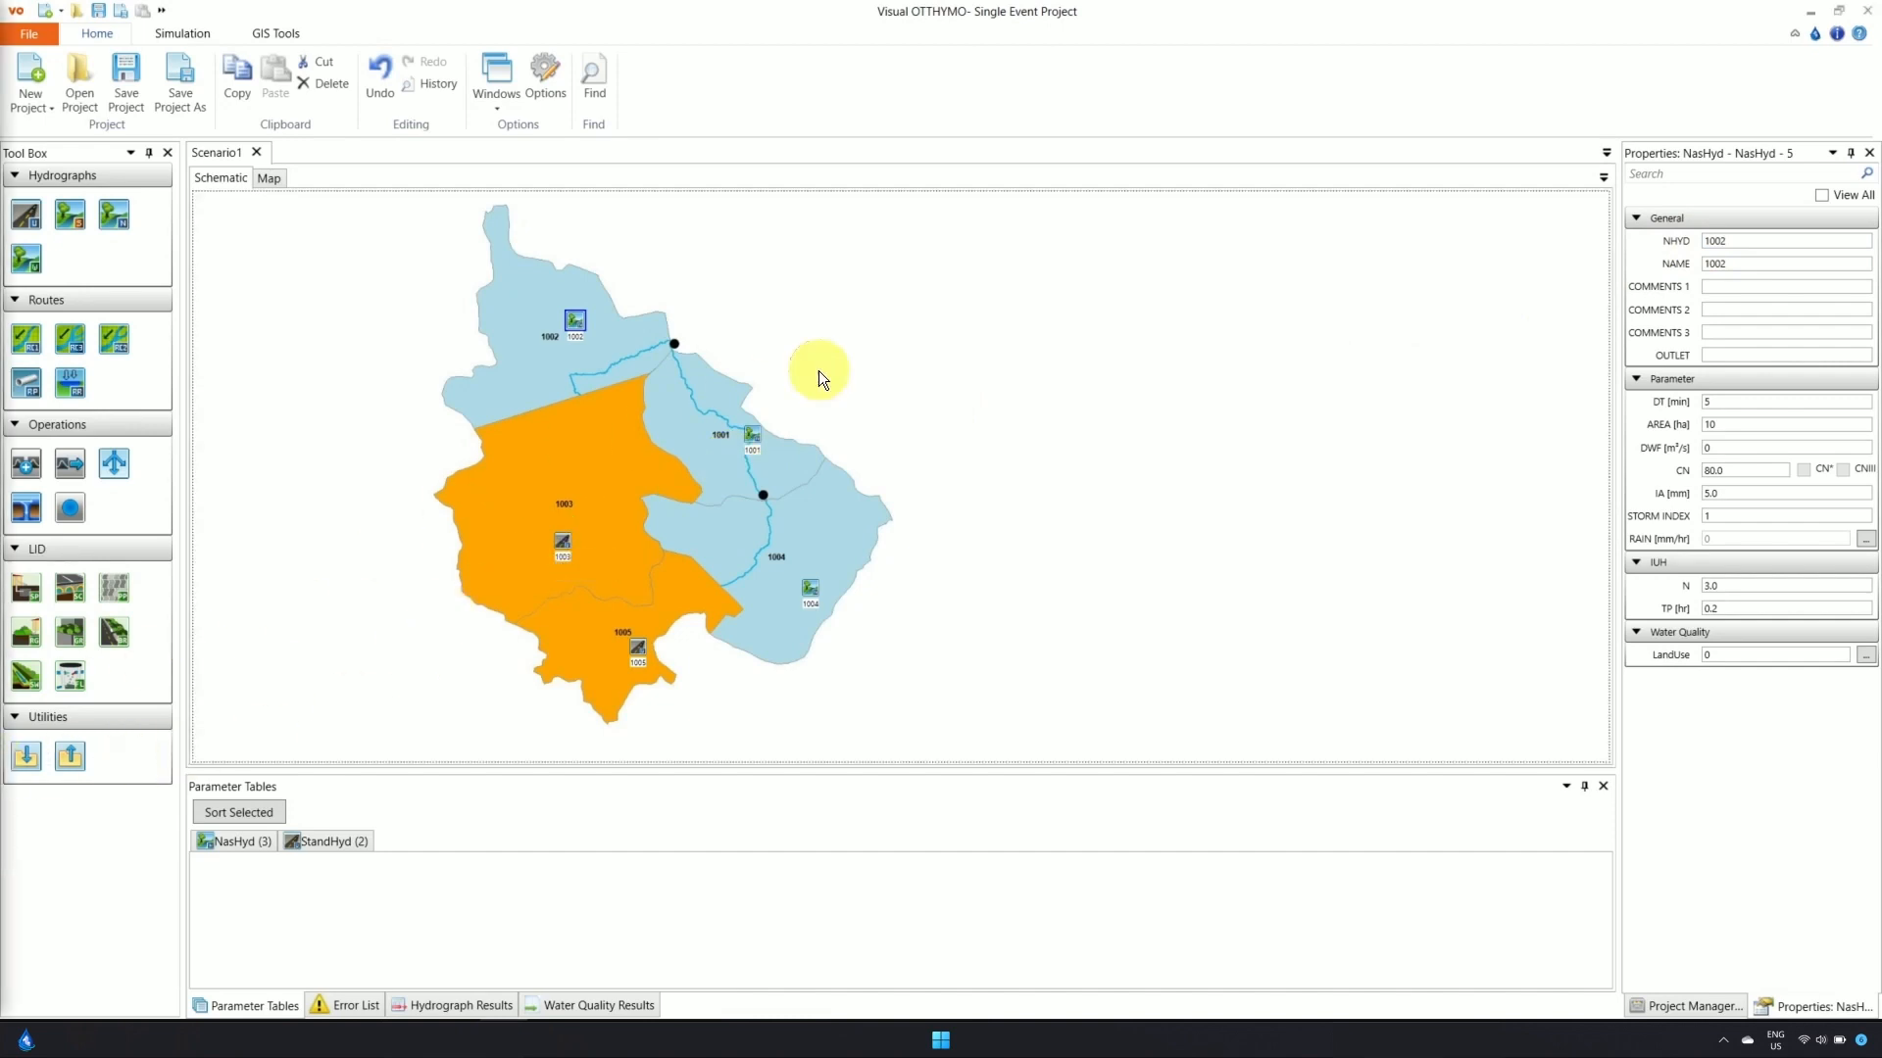
Set labels for all five hydrographs to show the Name property in red
{"action": "scroll", "coordinate": [870, 361], "scroll_direction": "down", "scroll_amount": 1}
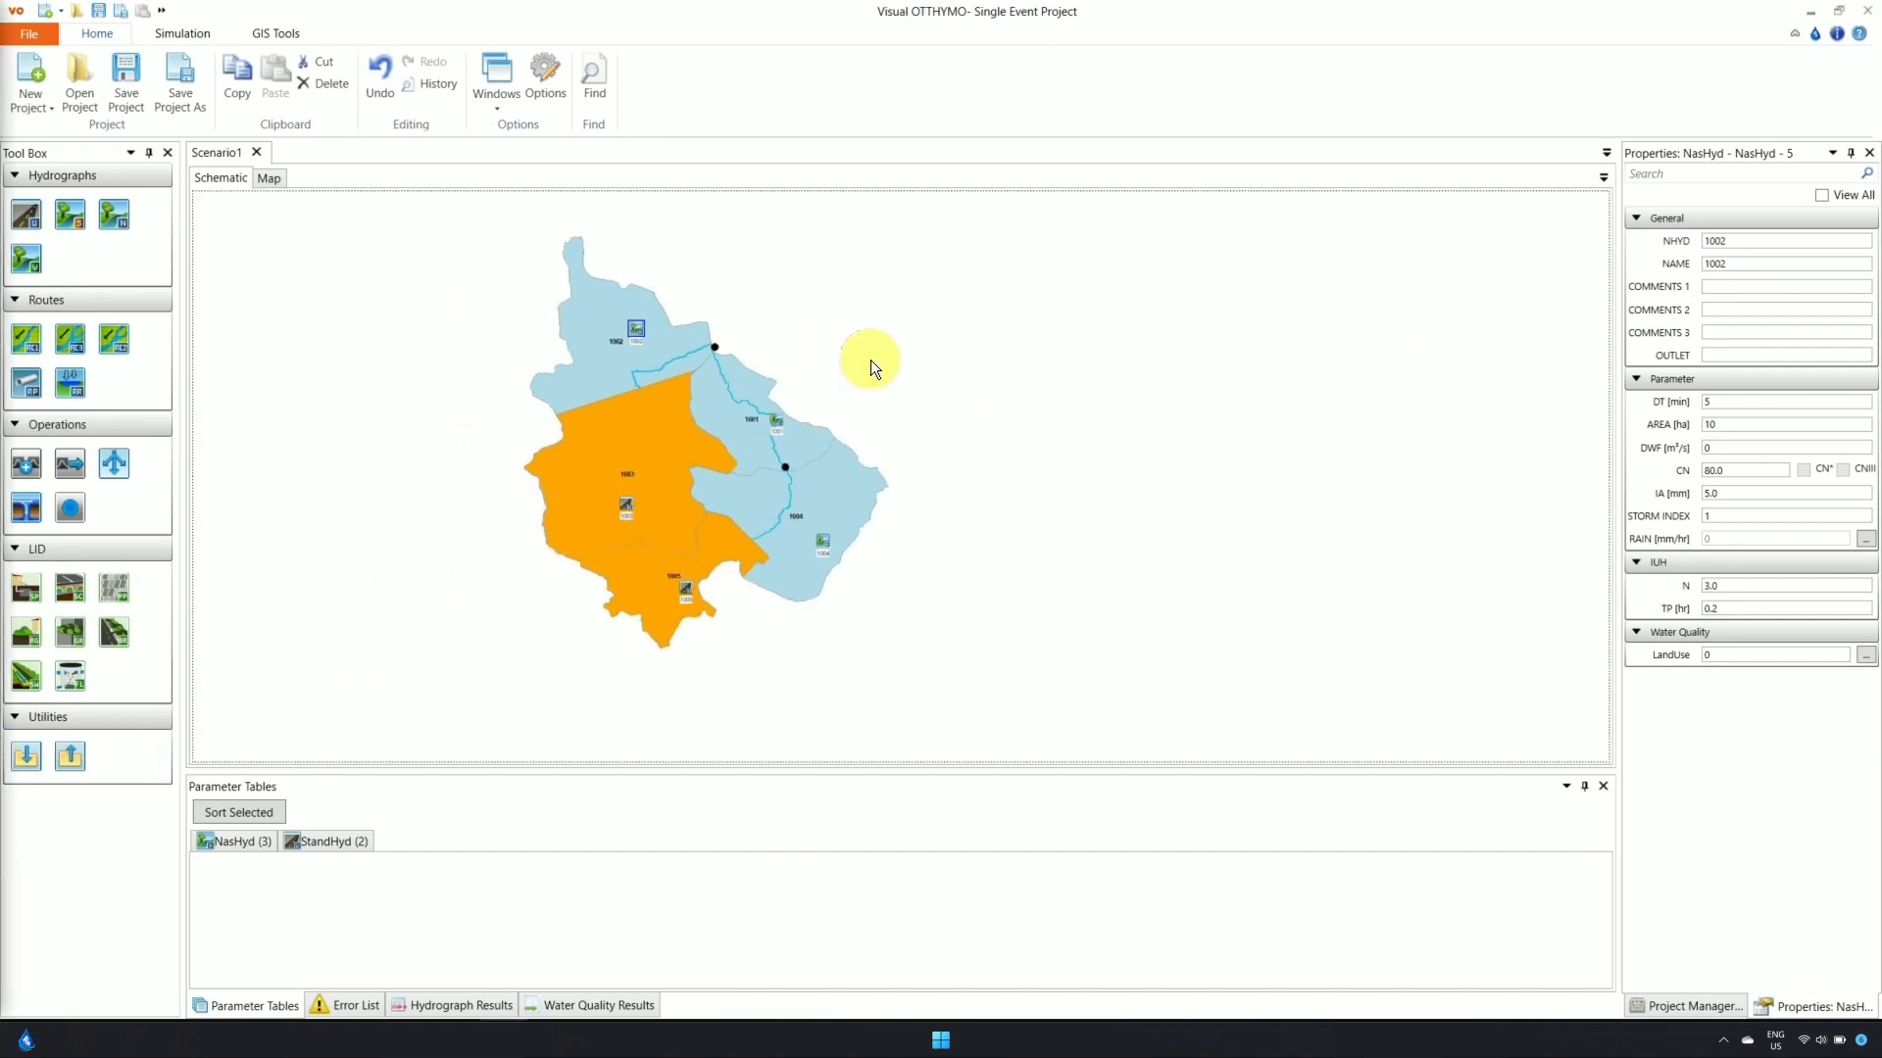
{"action": "left_click_drag", "start_coordinate": [937, 302], "coordinate": [490, 668]}
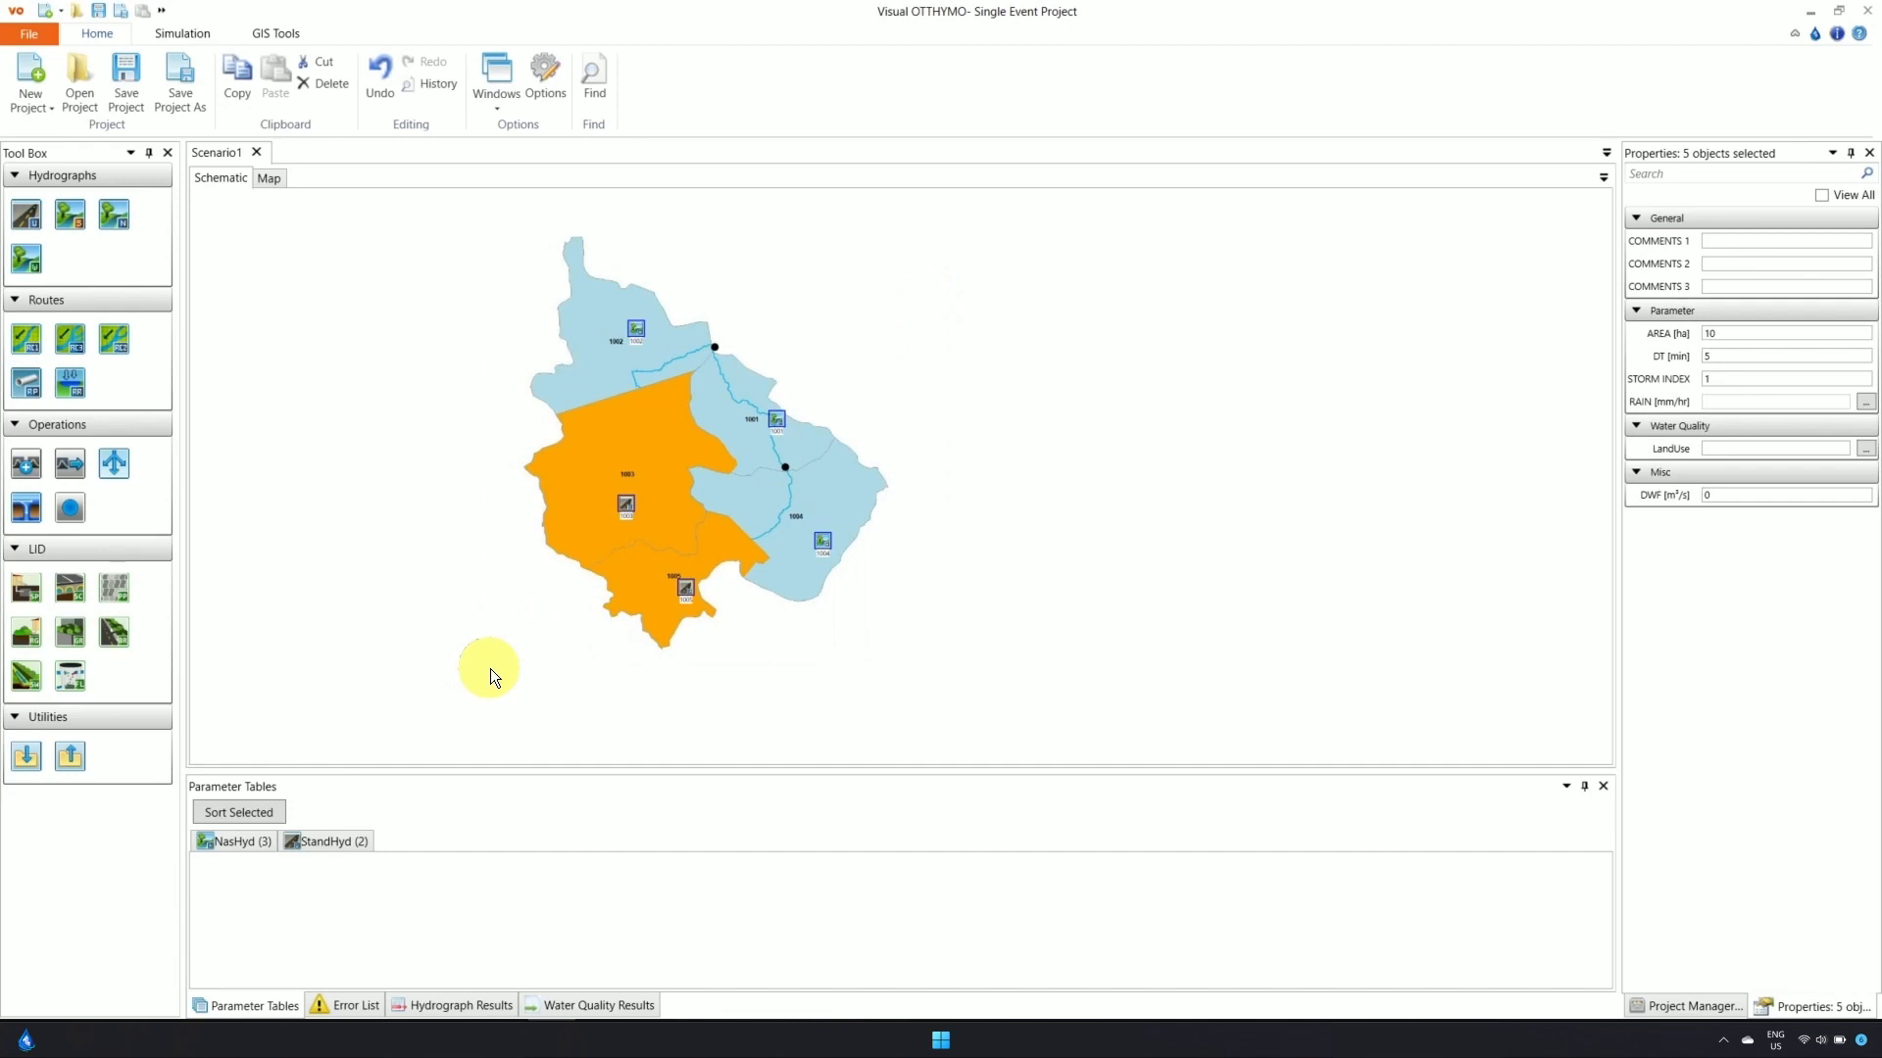
{"action": "right_click", "coordinate": [926, 606]}
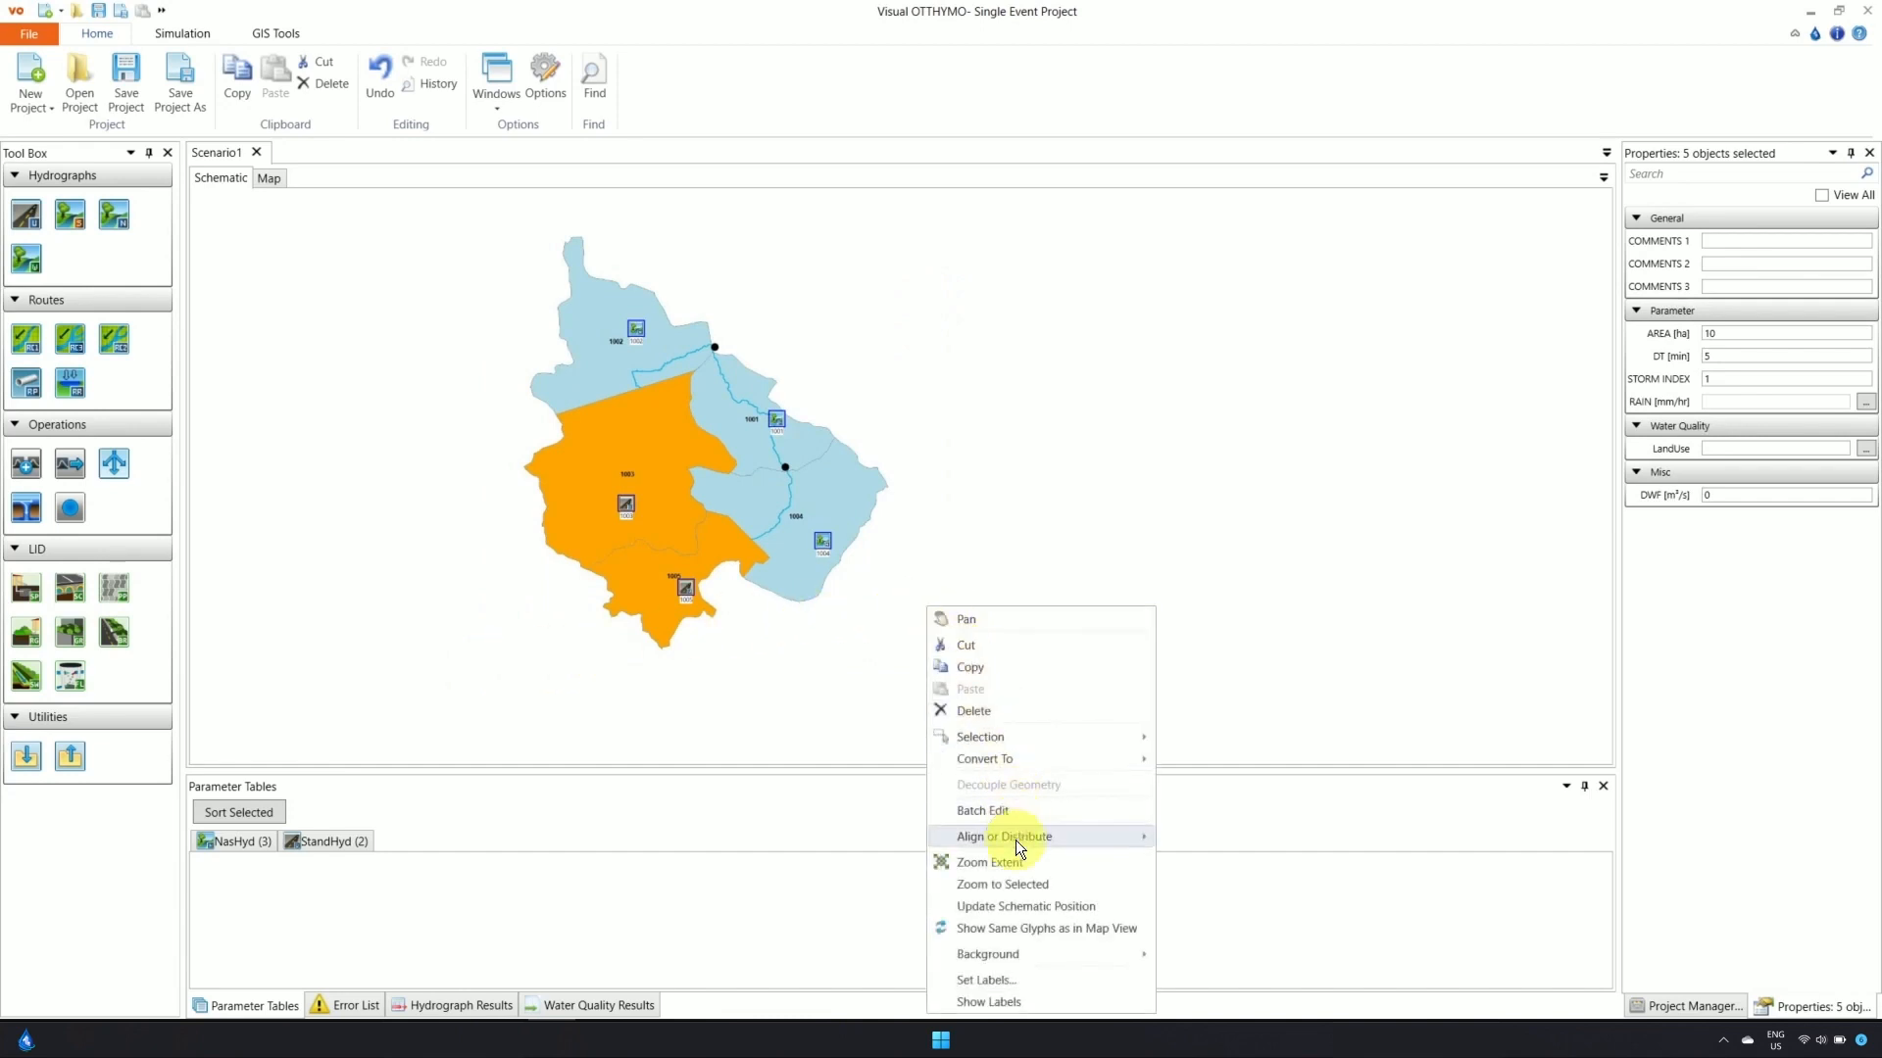
{"action": "left_click", "coordinate": [1008, 980]}
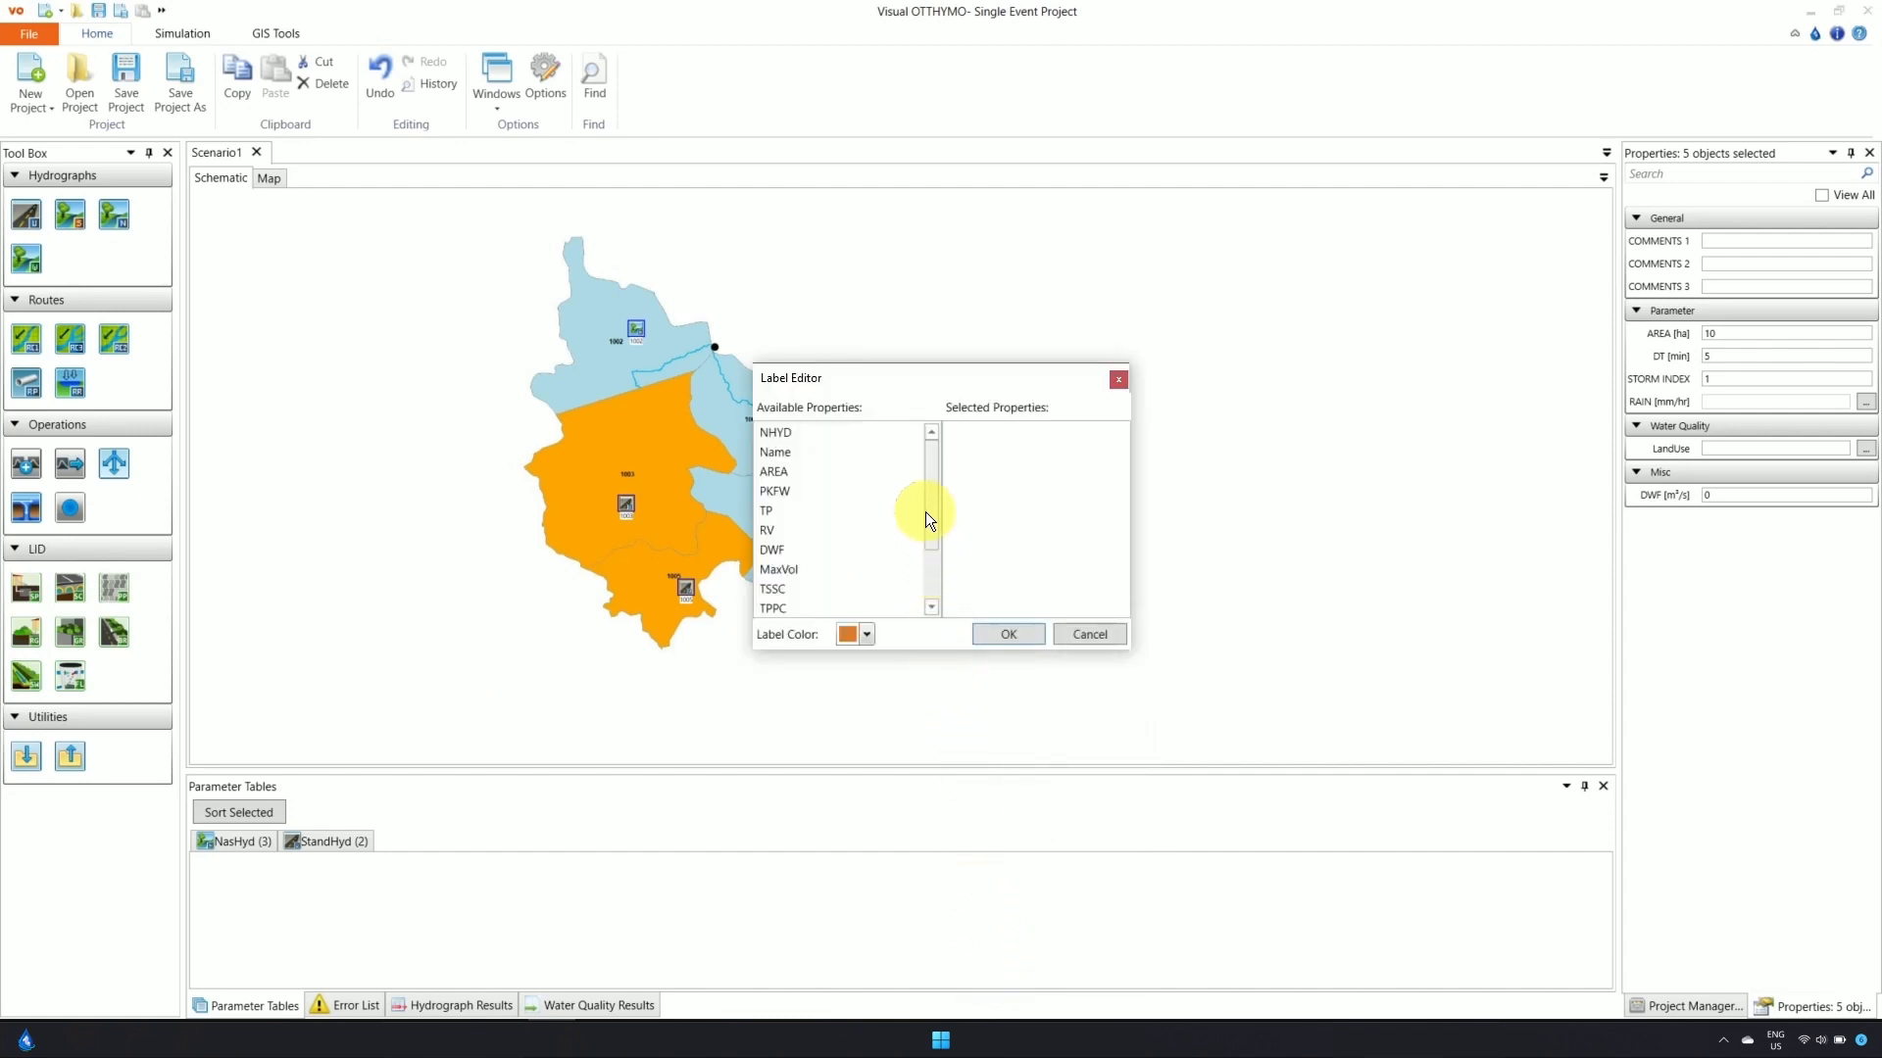
{"action": "mouse_move", "coordinate": [933, 505]}
{"action": "left_mouse_down"}
{"action": "mouse_move", "coordinate": [928, 559]}
{"action": "mouse_move", "coordinate": [926, 498]}
{"action": "left_mouse_up"}
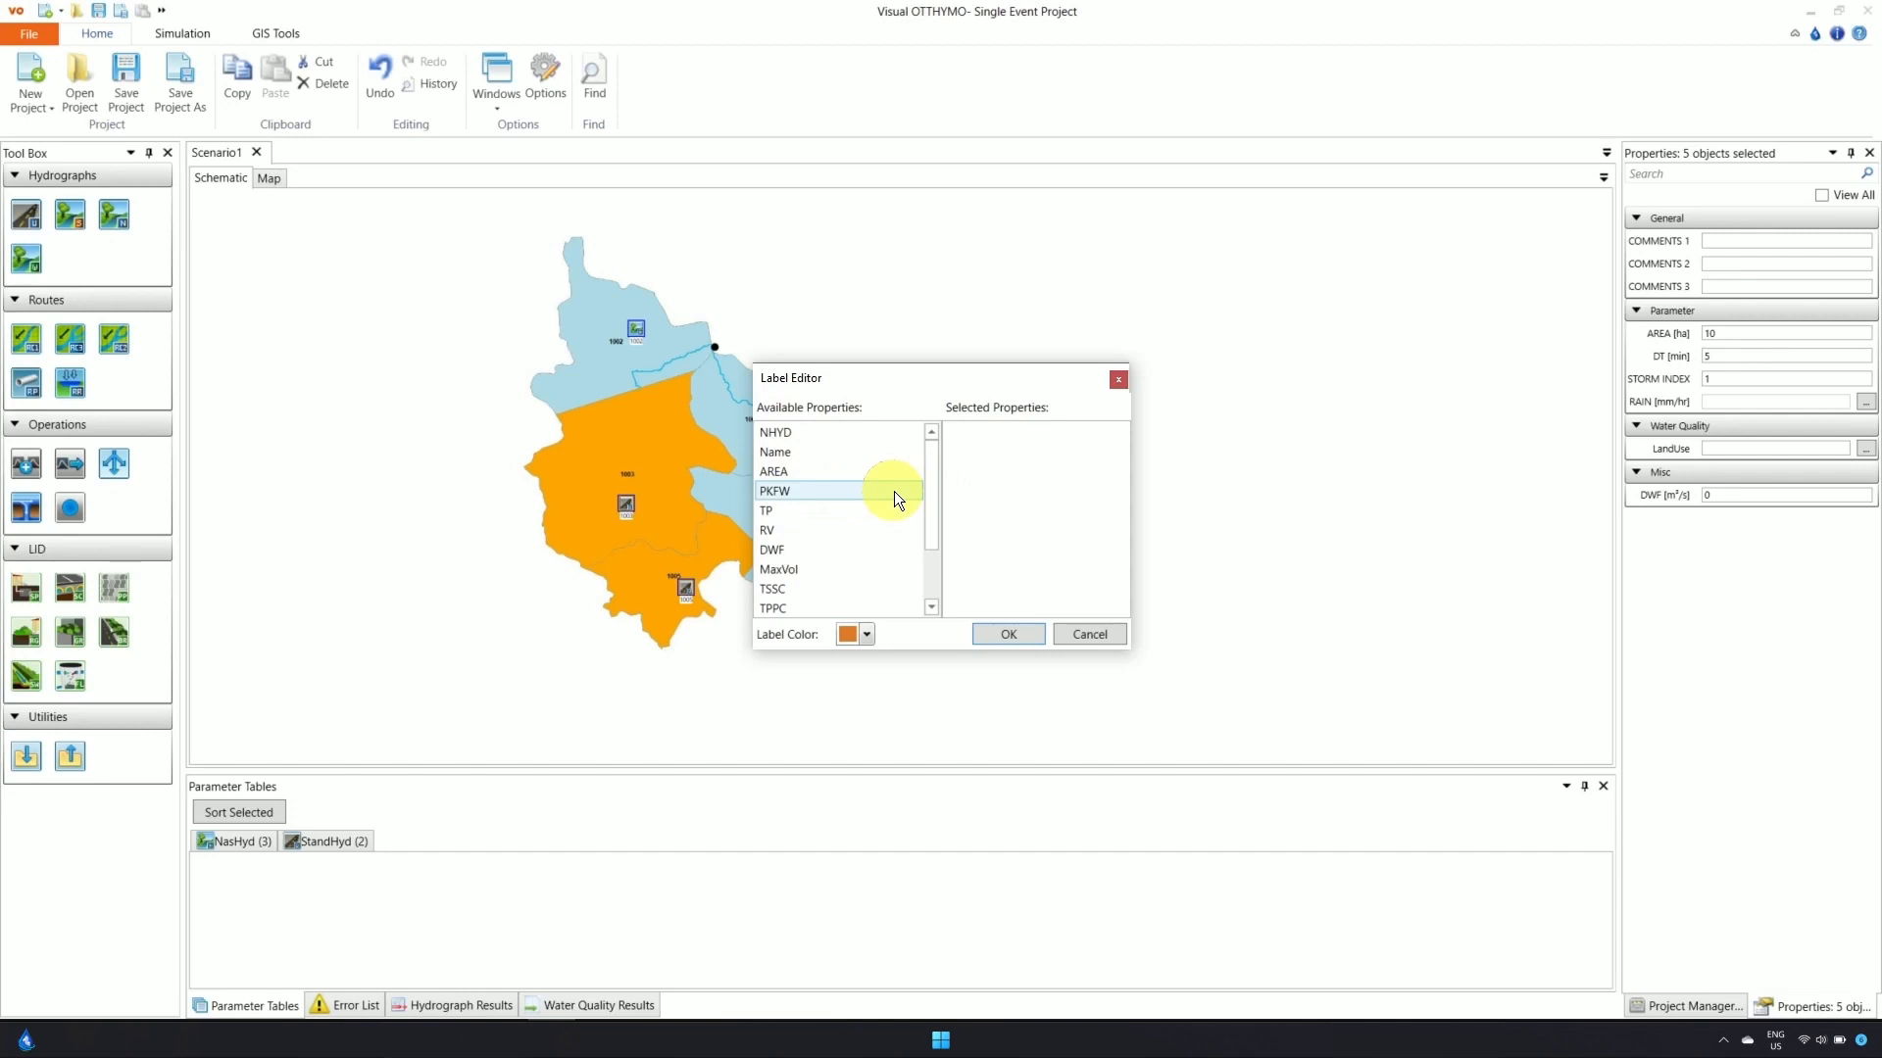
{"action": "left_click_drag", "start_coordinate": [876, 451], "coordinate": [998, 456]}
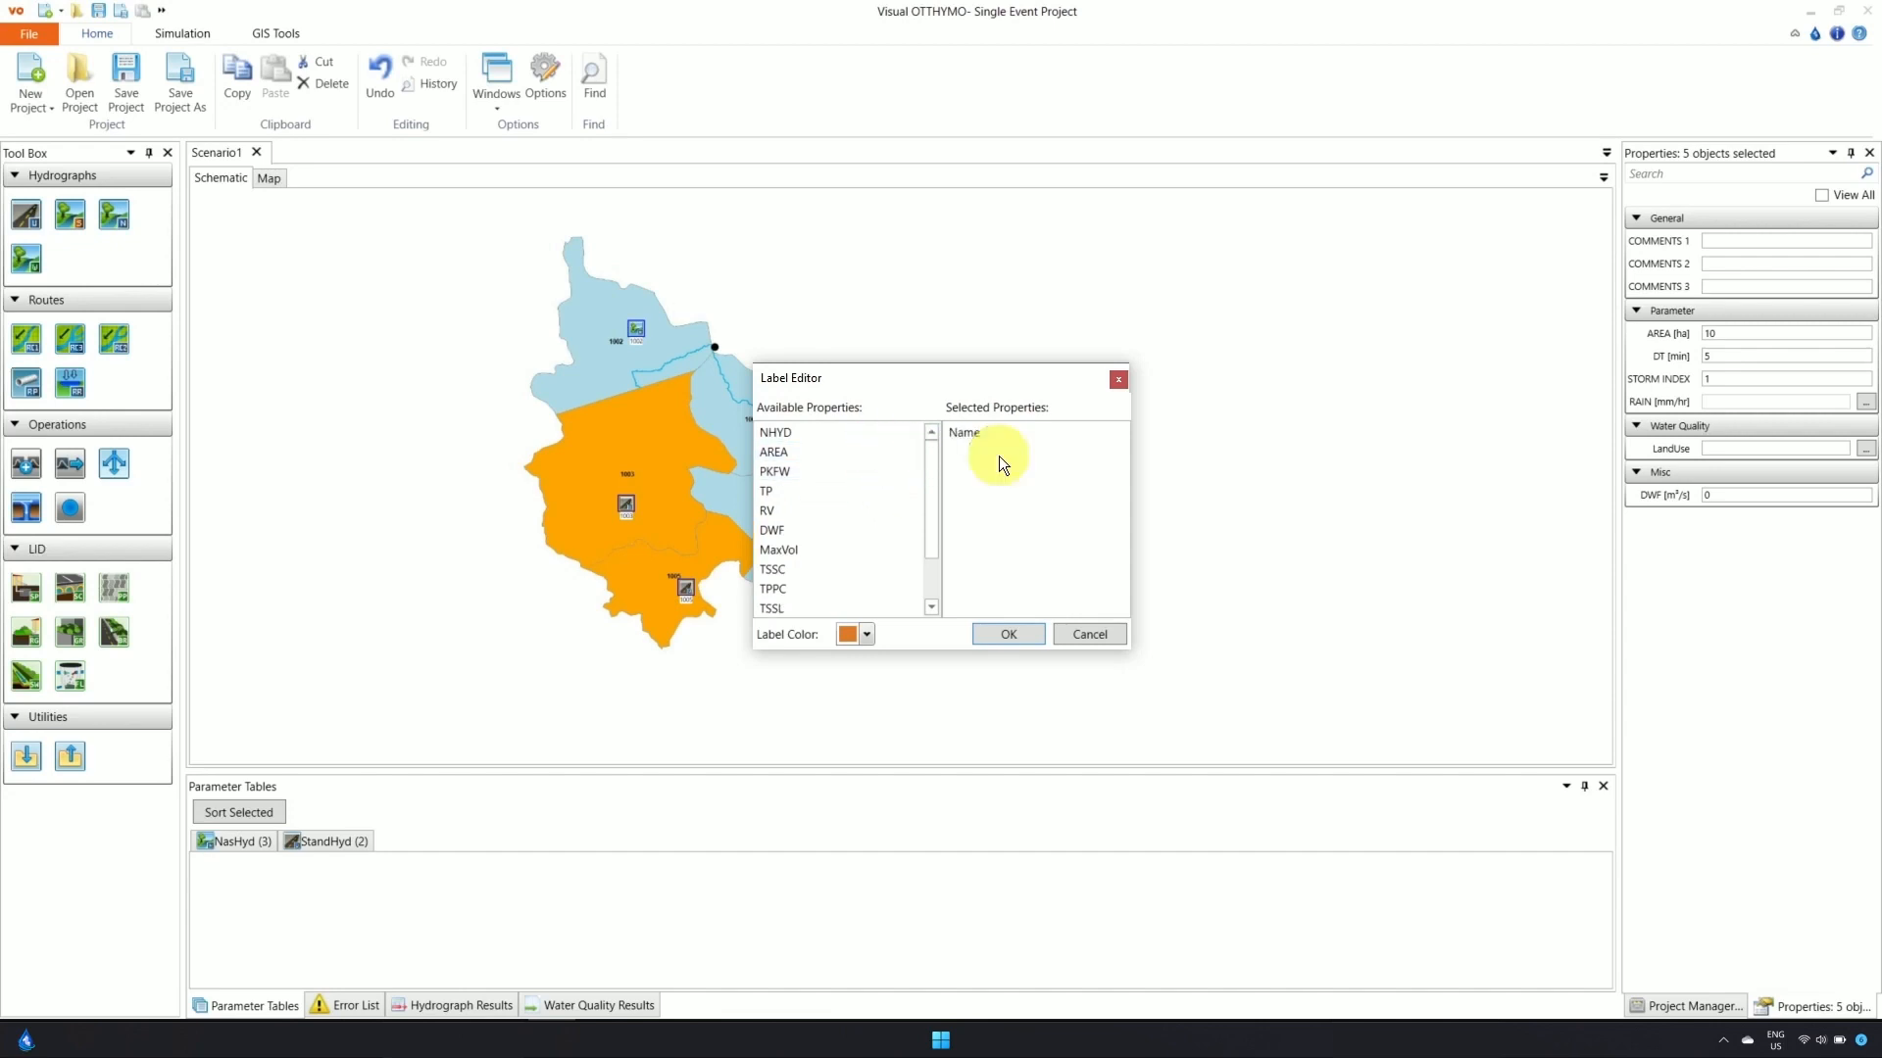
{"action": "left_click", "coordinate": [1, 780]}
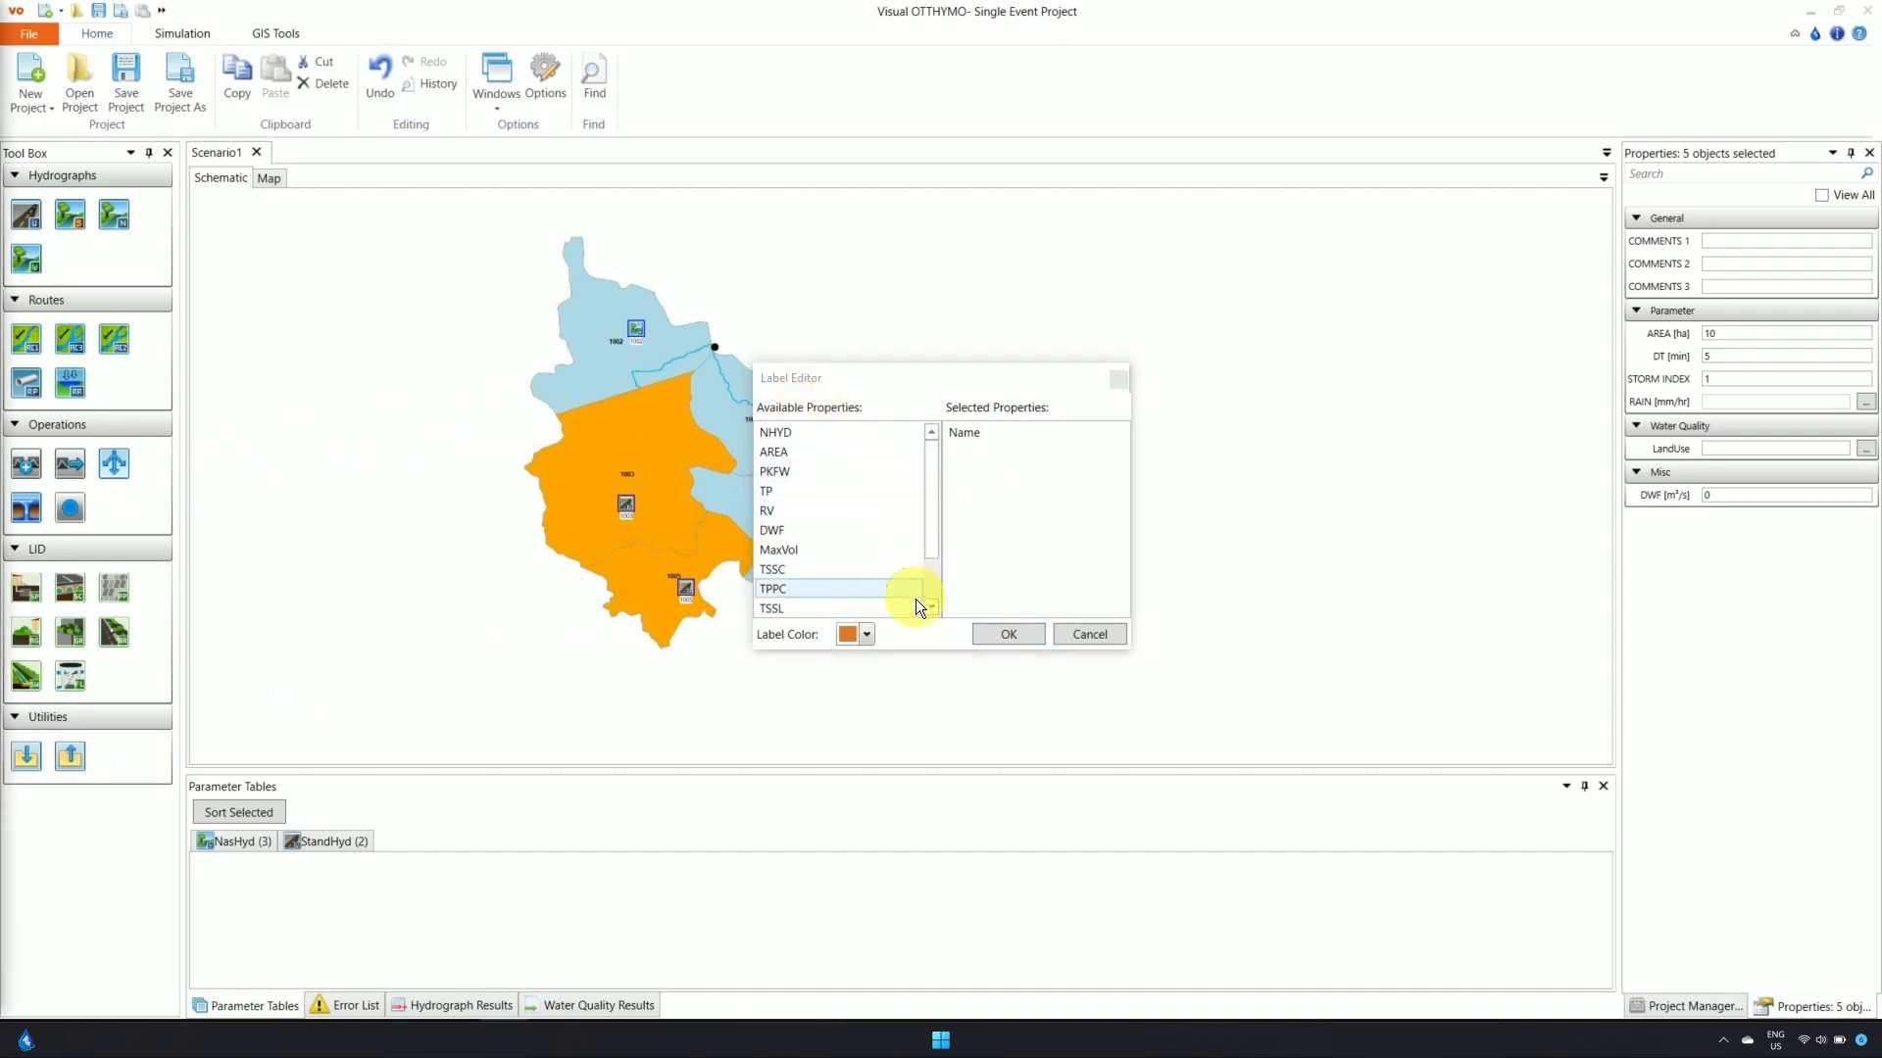
{"action": "left_click", "coordinate": [868, 634]}
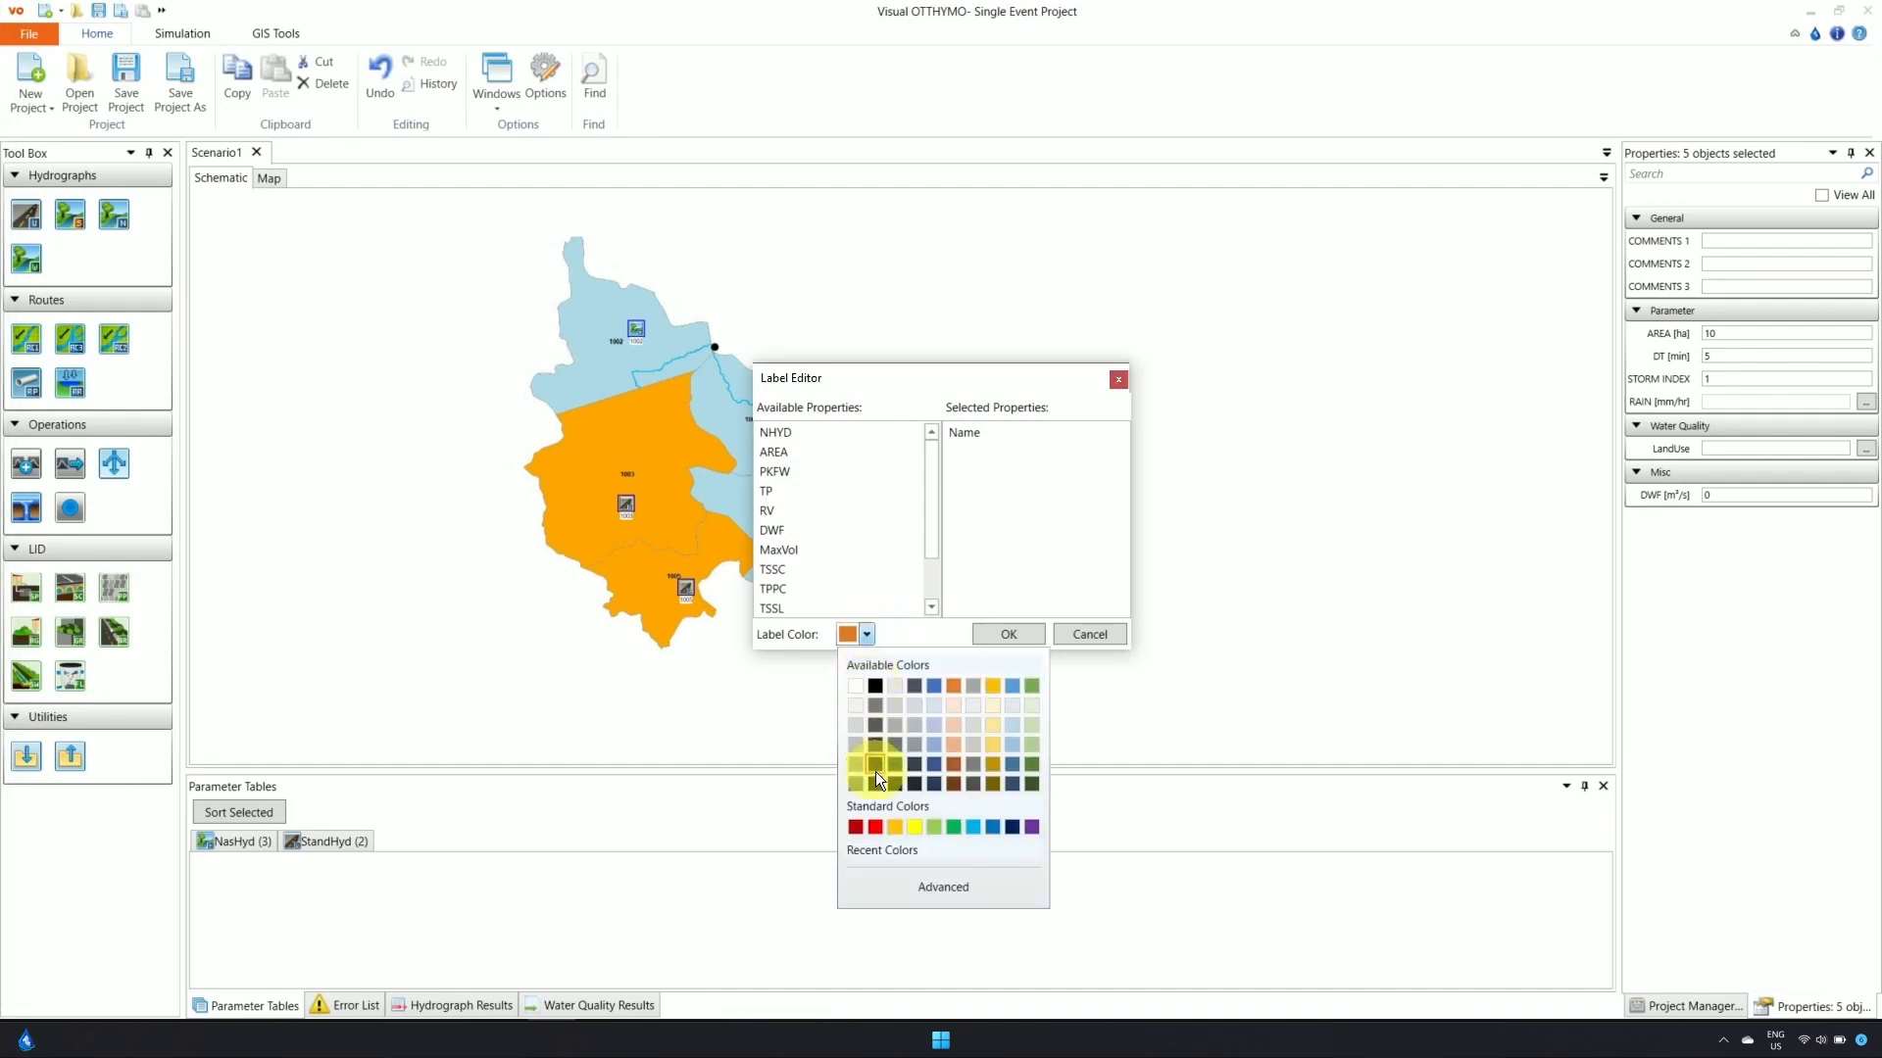
{"action": "left_click", "coordinate": [875, 826]}
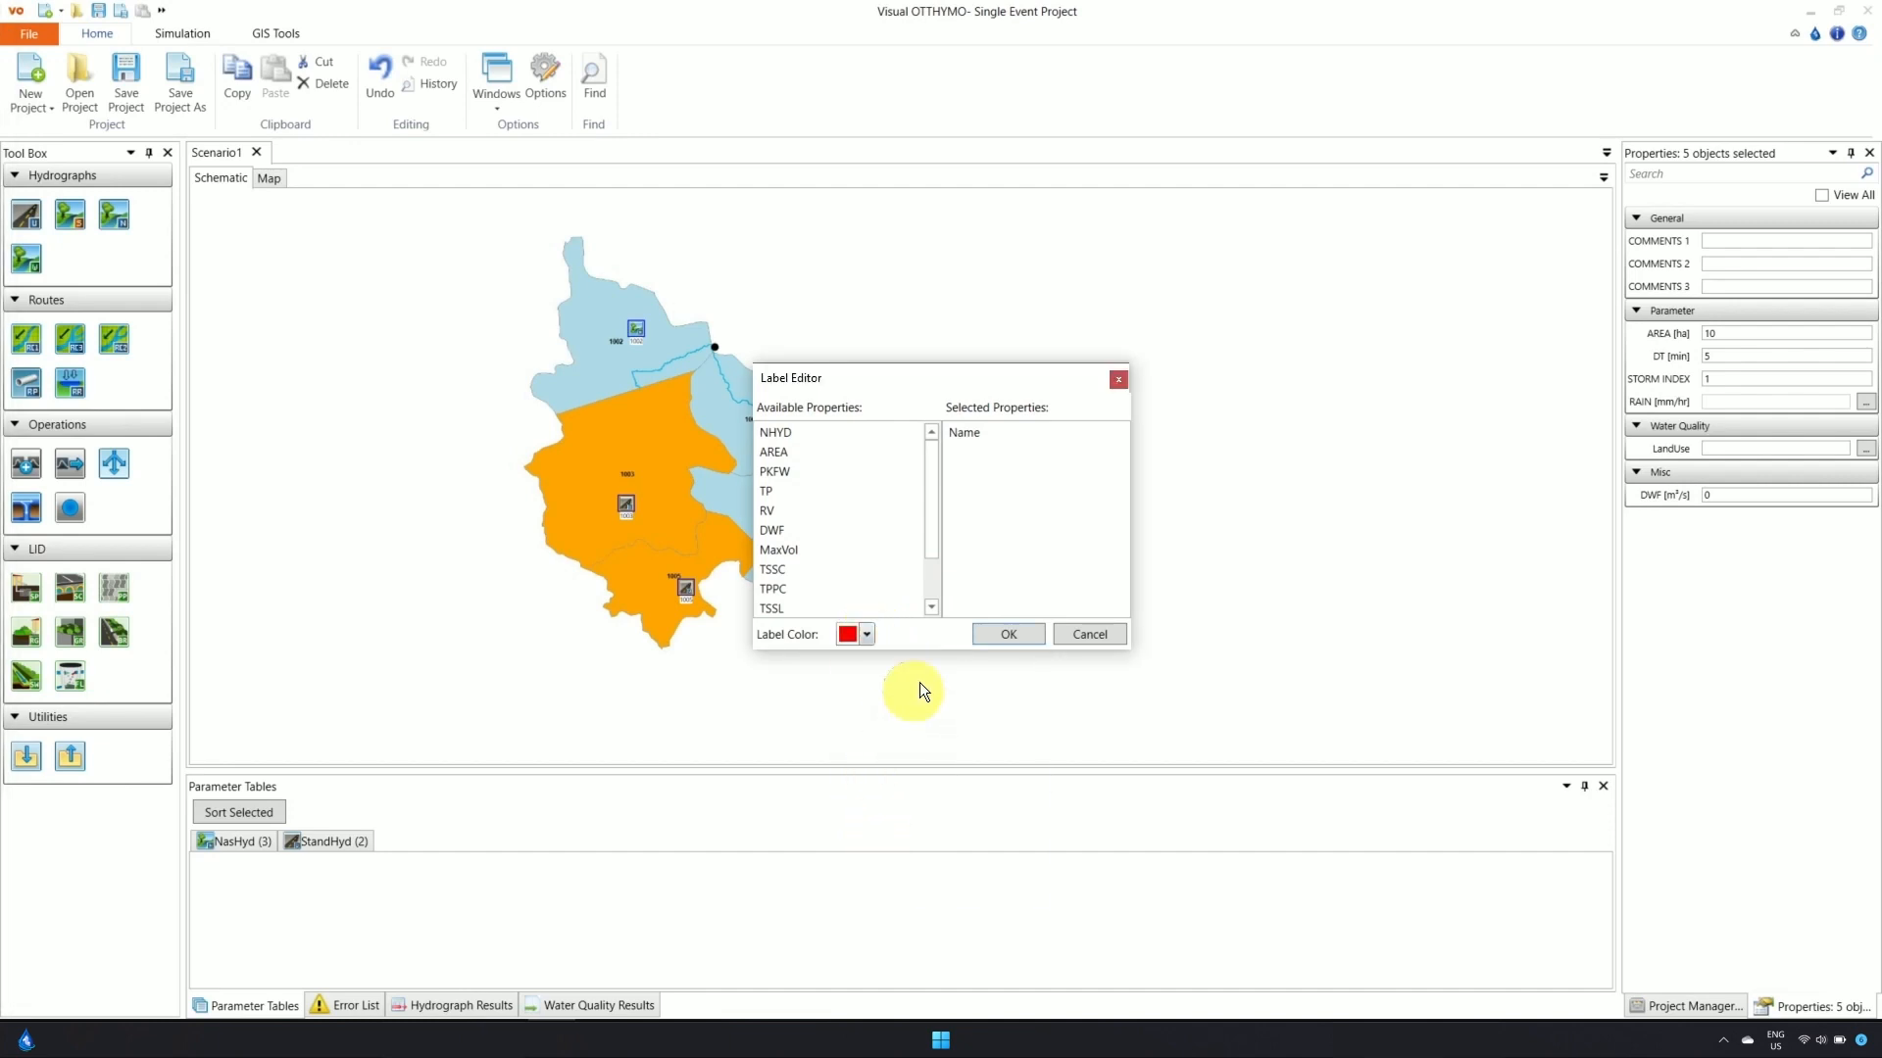
{"action": "left_click", "coordinate": [993, 638]}
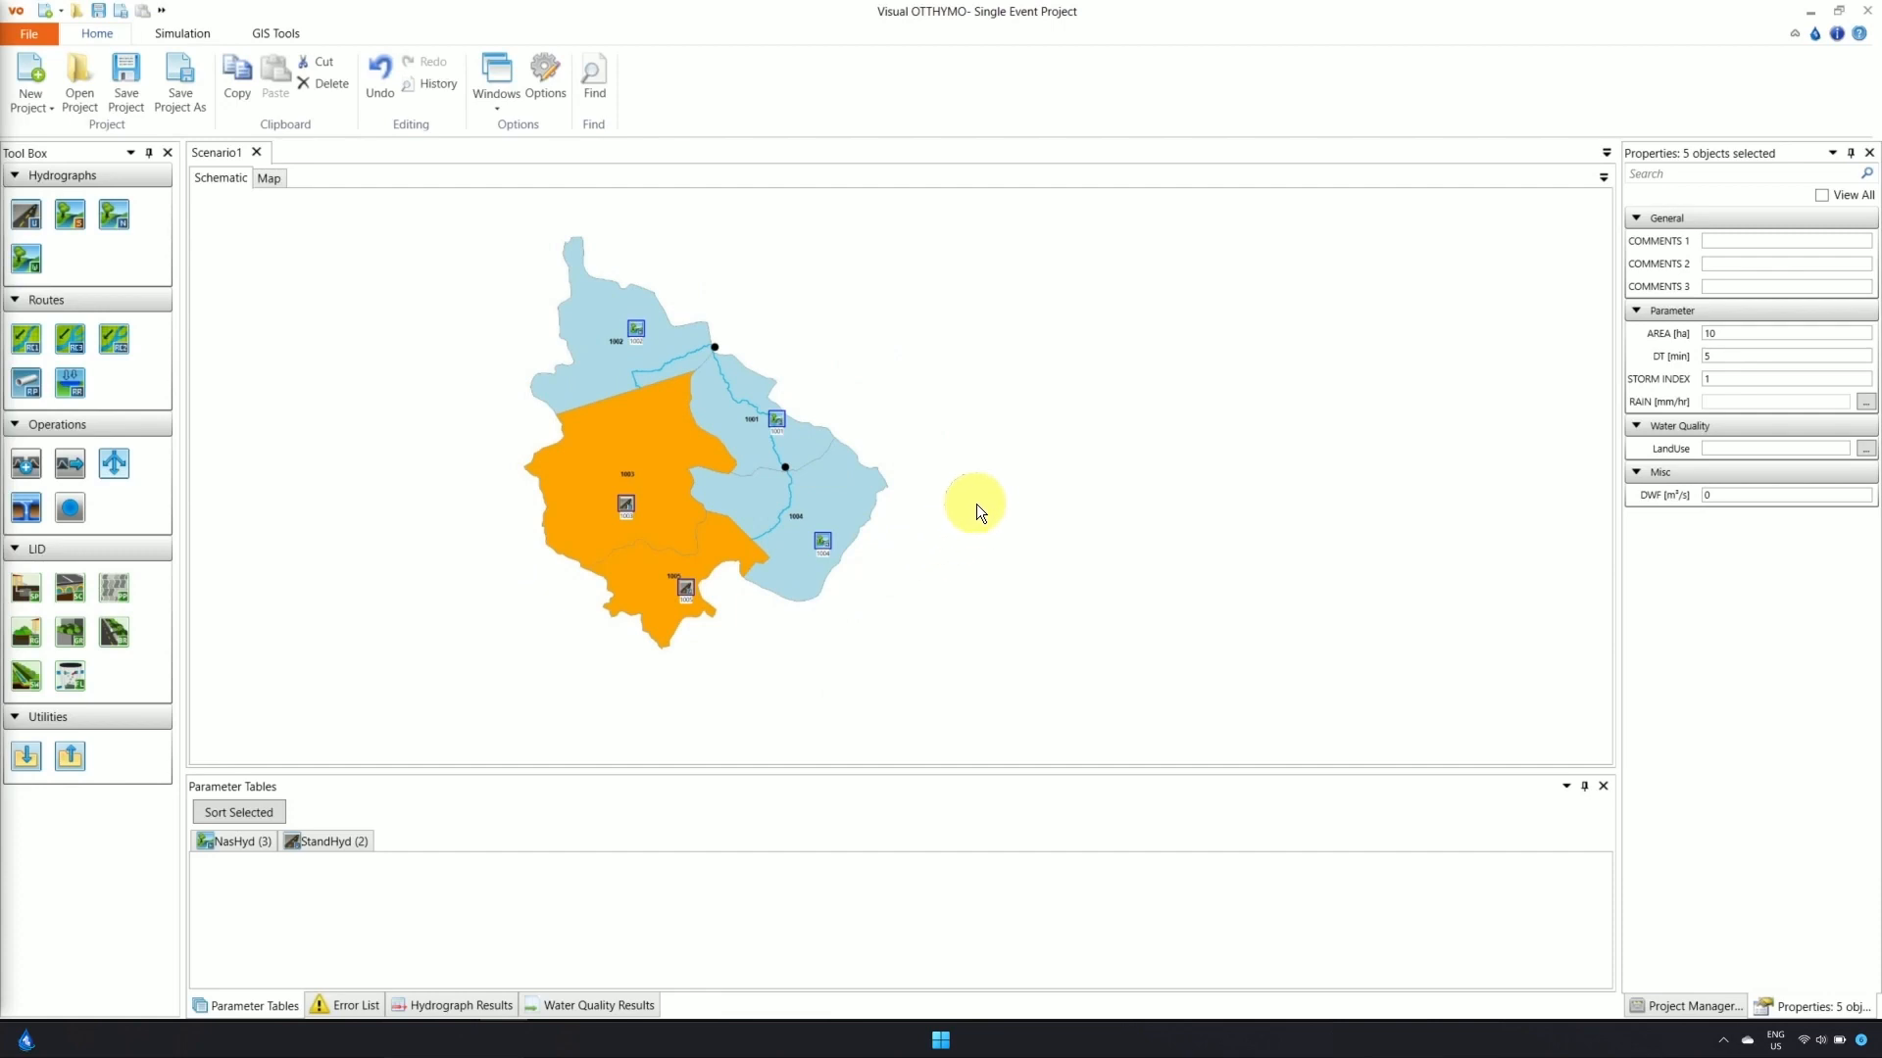
Turn on Show Labels so red names 1001–1005 appear, then deselect the elements
{"action": "right_click", "coordinate": [972, 475]}
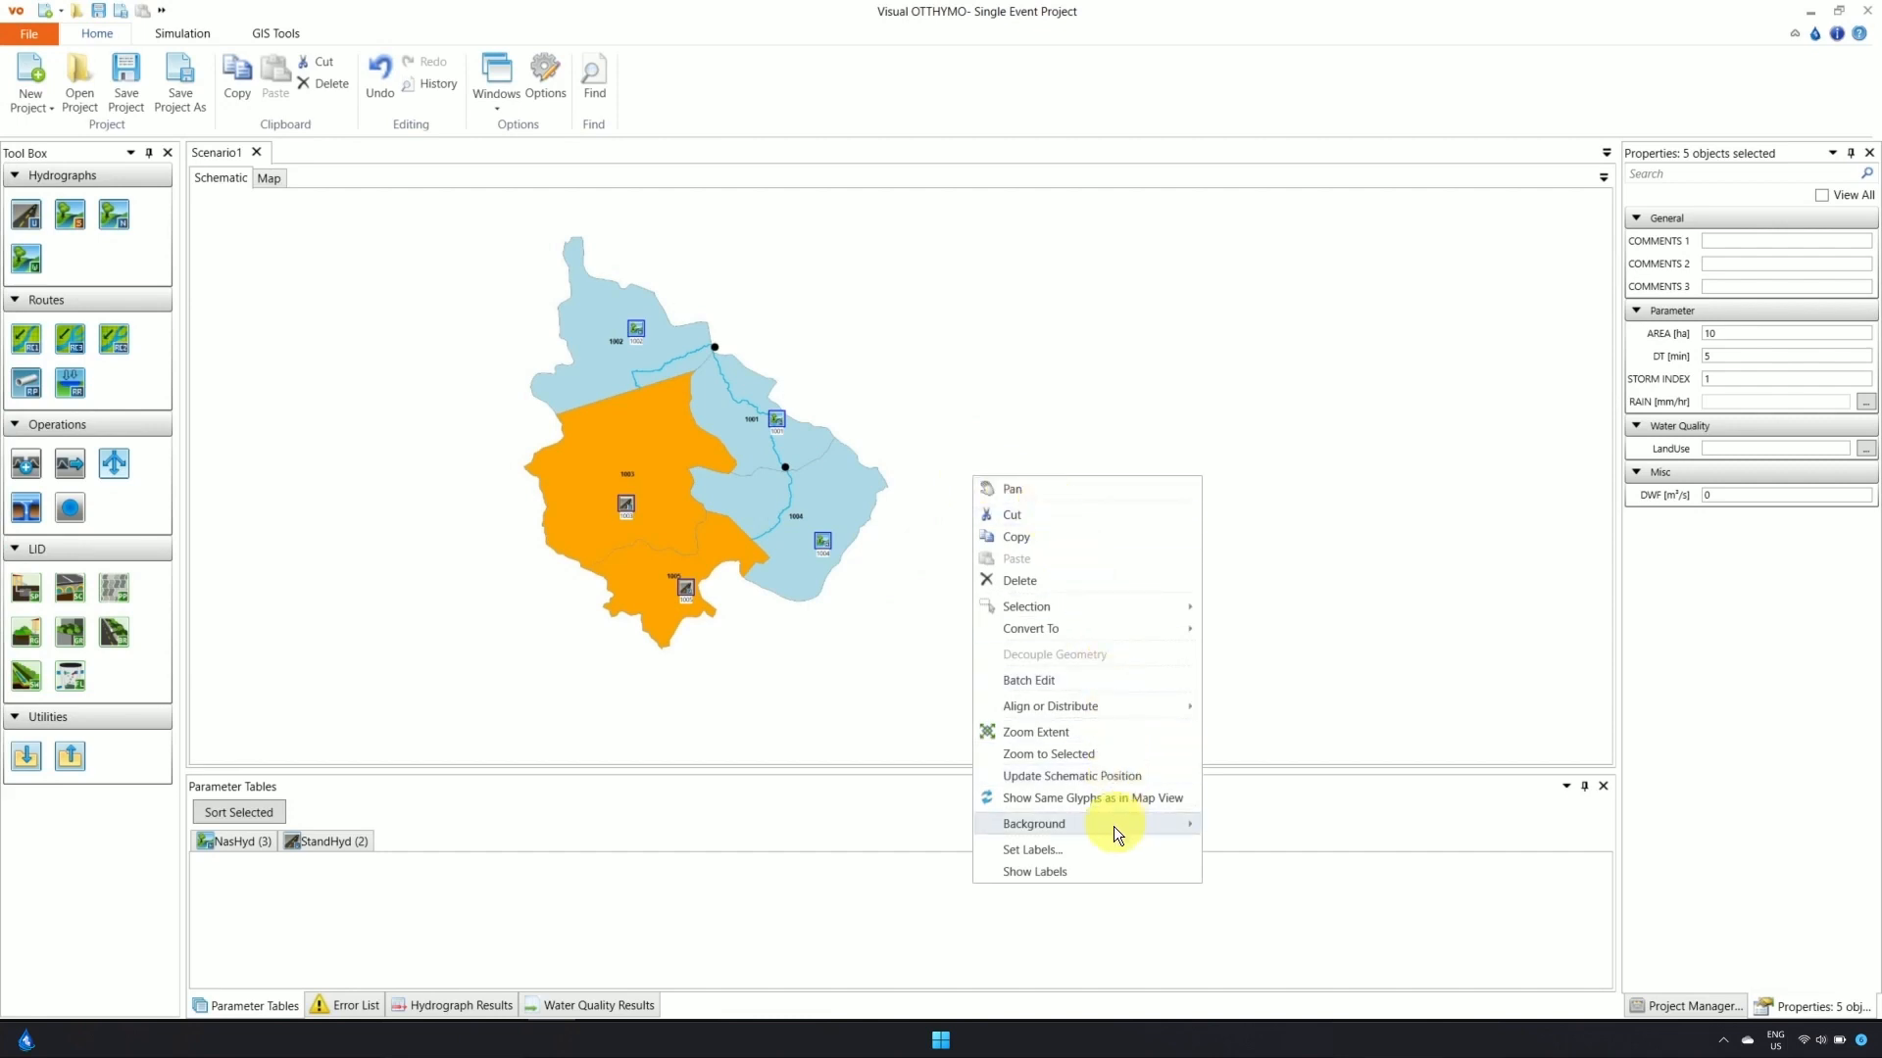
{"action": "left_click", "coordinate": [1063, 870]}
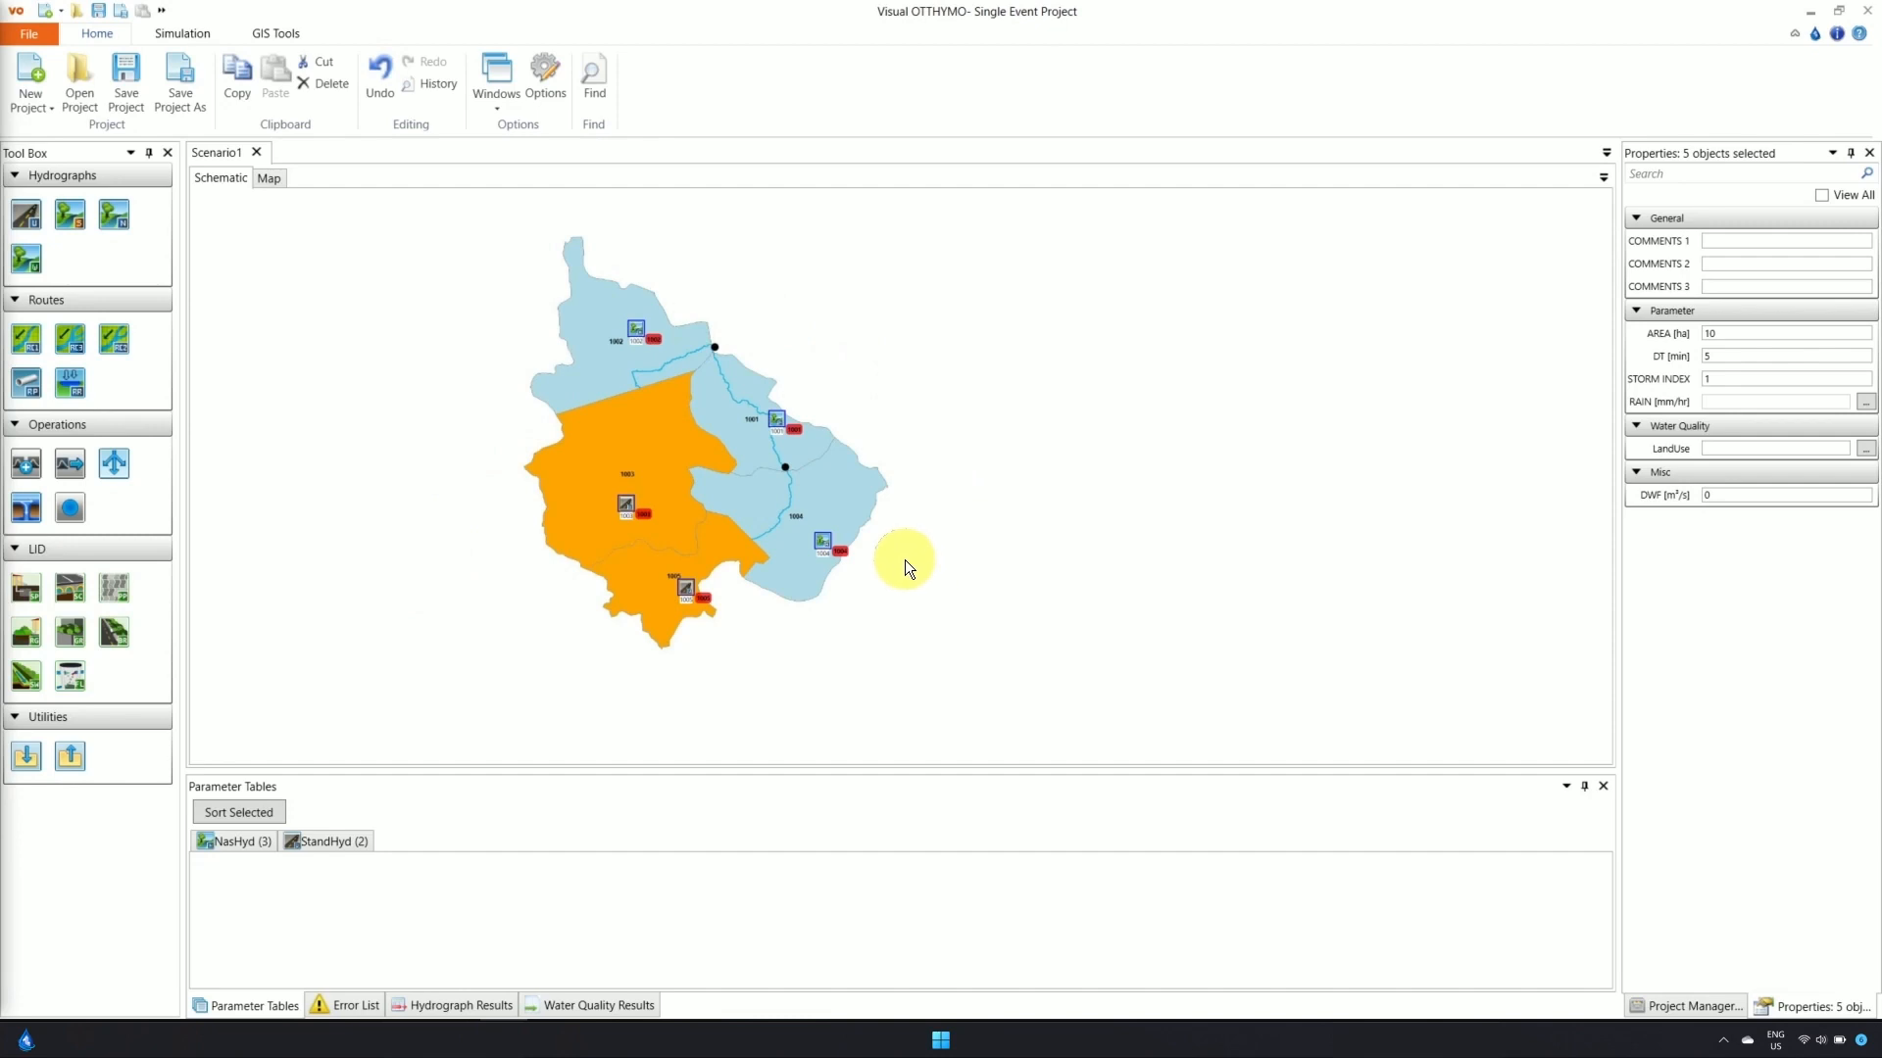
{"action": "scroll", "coordinate": [829, 554], "scroll_direction": "up", "scroll_amount": 3}
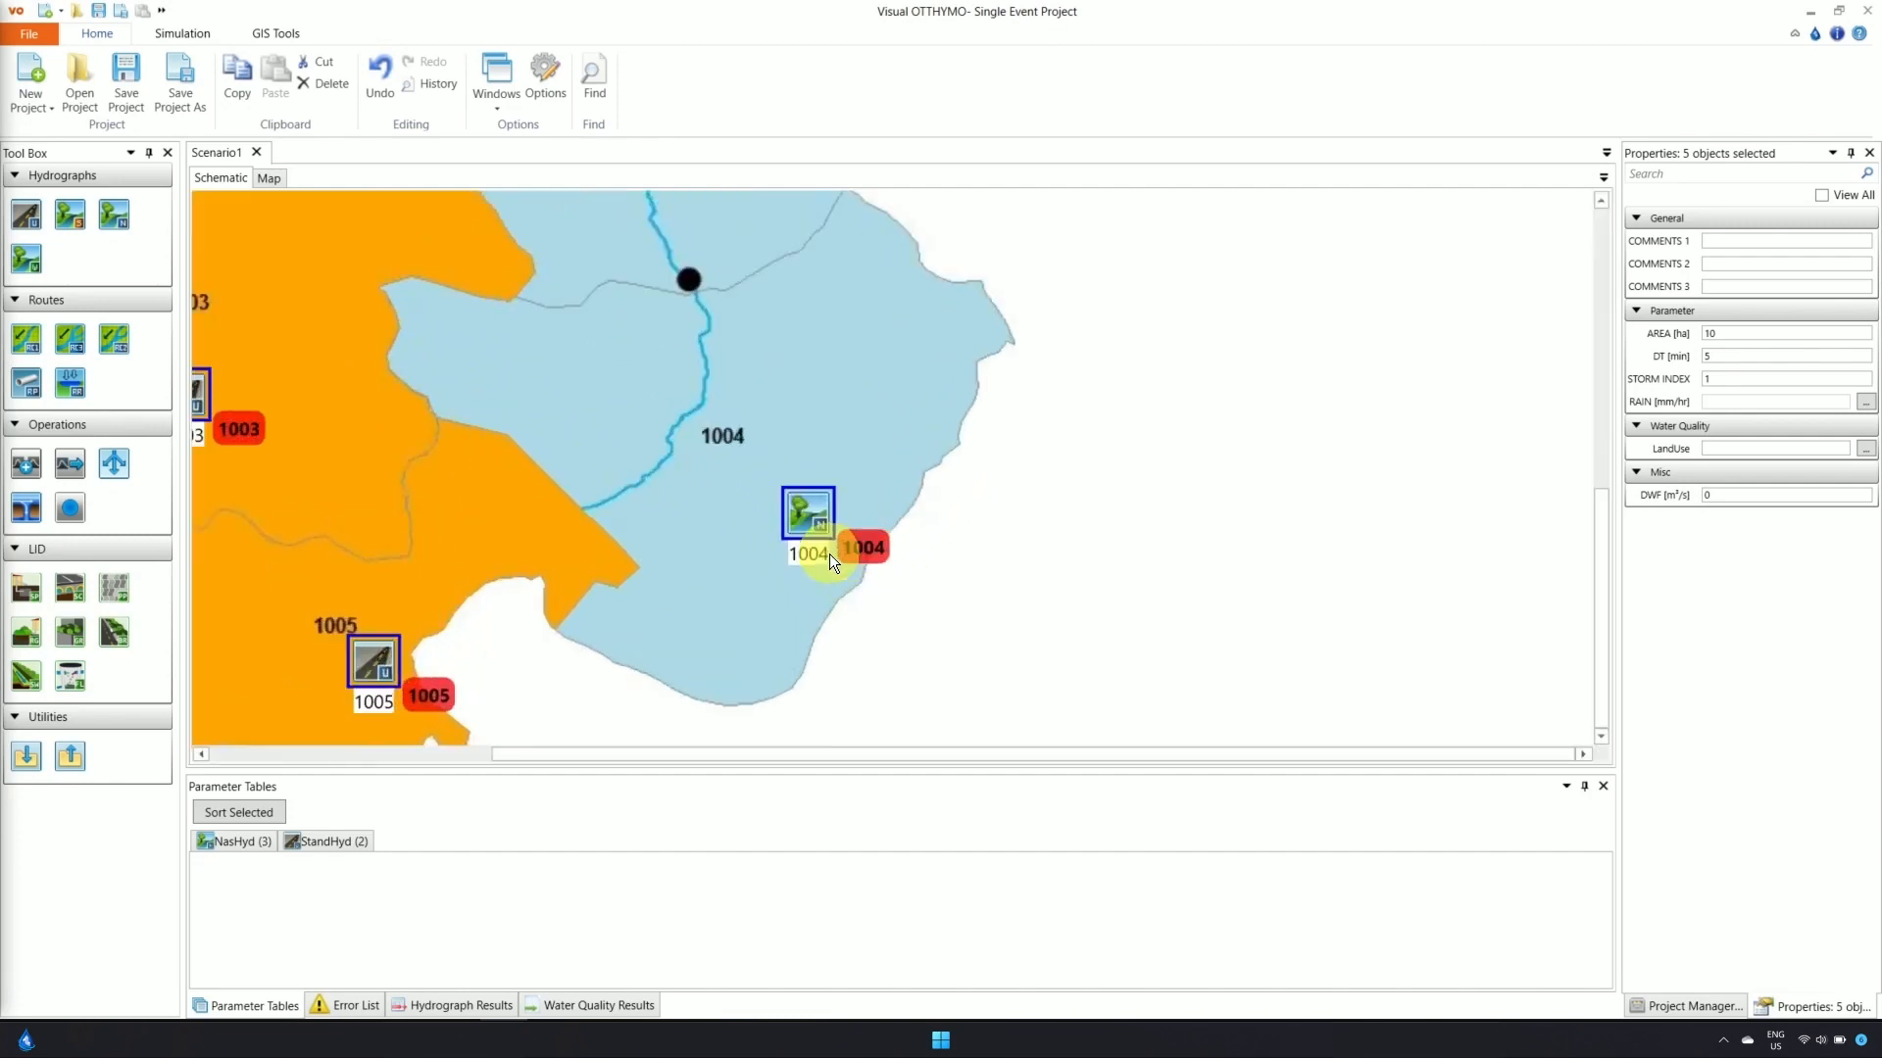
{"action": "scroll", "coordinate": [829, 555], "scroll_direction": "down", "scroll_amount": 3}
{"action": "left_click", "coordinate": [906, 537]}
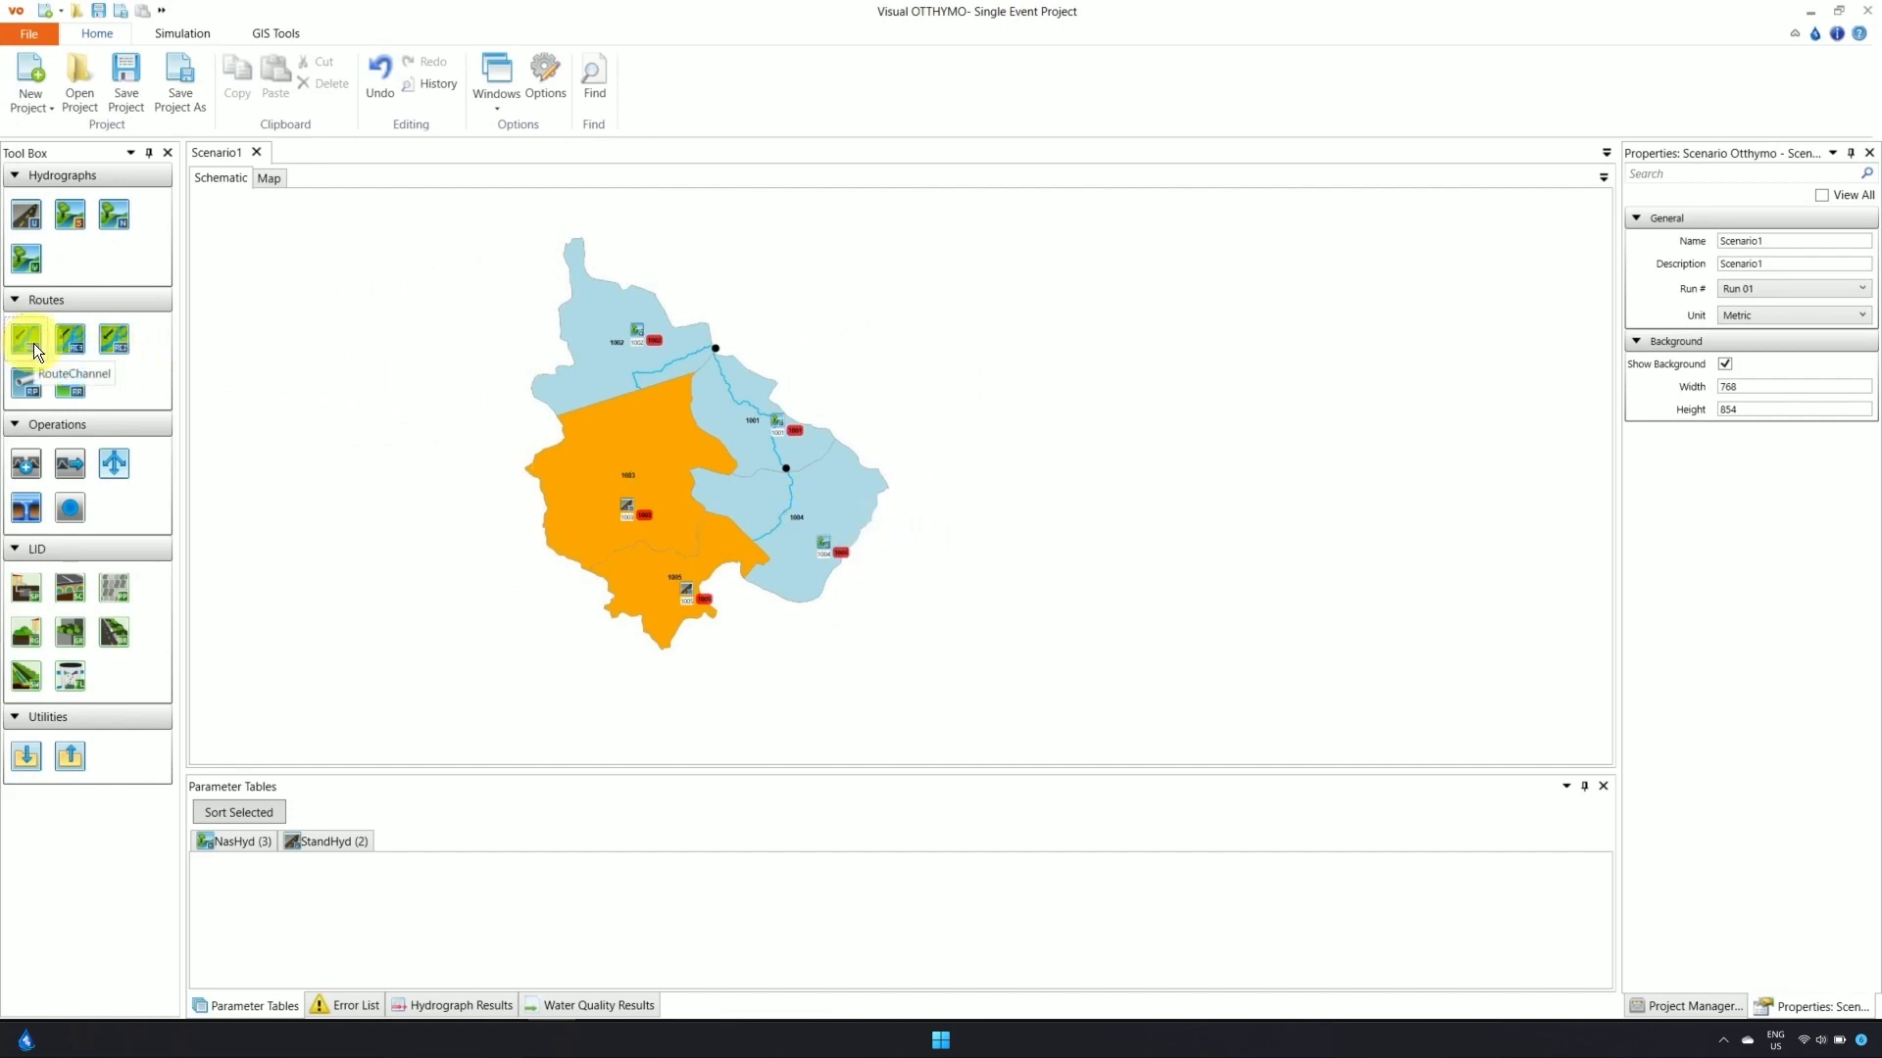
Place RouteChannel elements on the streams of subcatchments 1002, 1001 and 1004
{"action": "left_click_drag", "start_coordinate": [33, 343], "coordinate": [683, 351]}
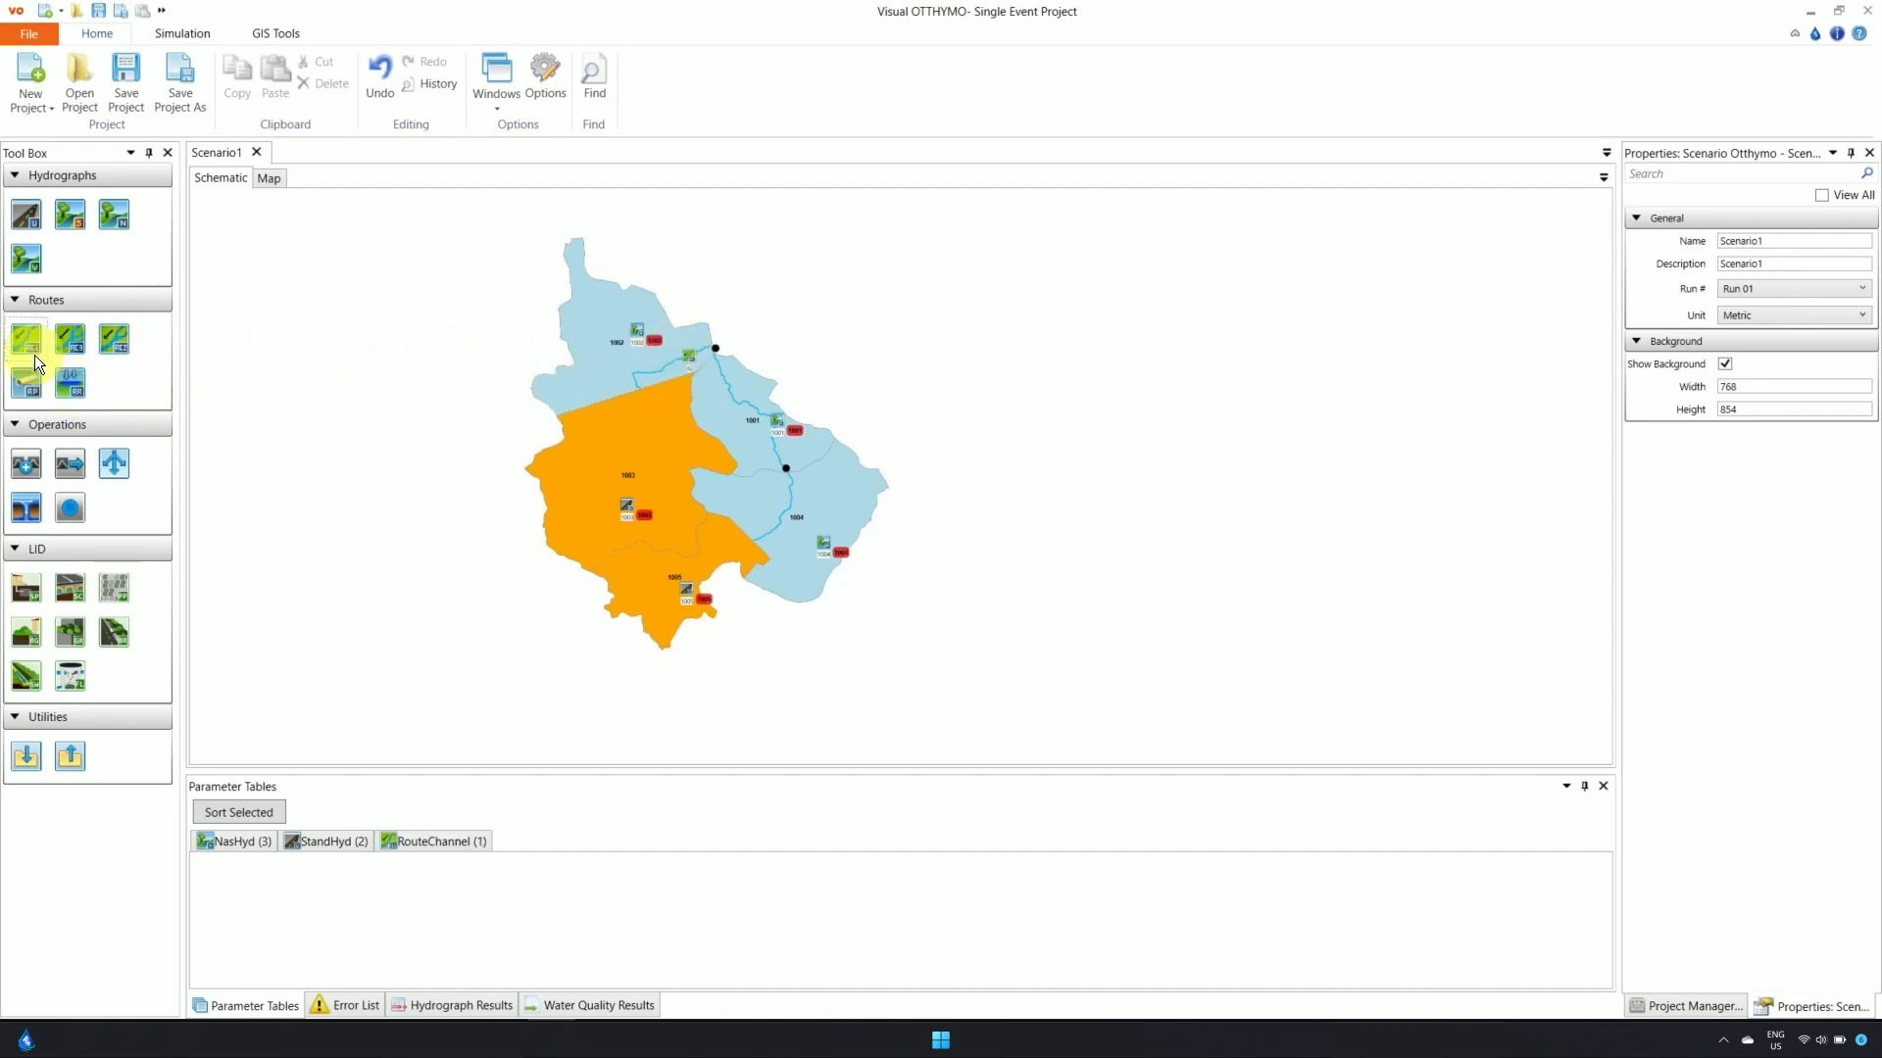
{"action": "left_click_drag", "start_coordinate": [33, 354], "coordinate": [737, 399]}
{"action": "left_click_drag", "start_coordinate": [33, 347], "coordinate": [595, 474]}
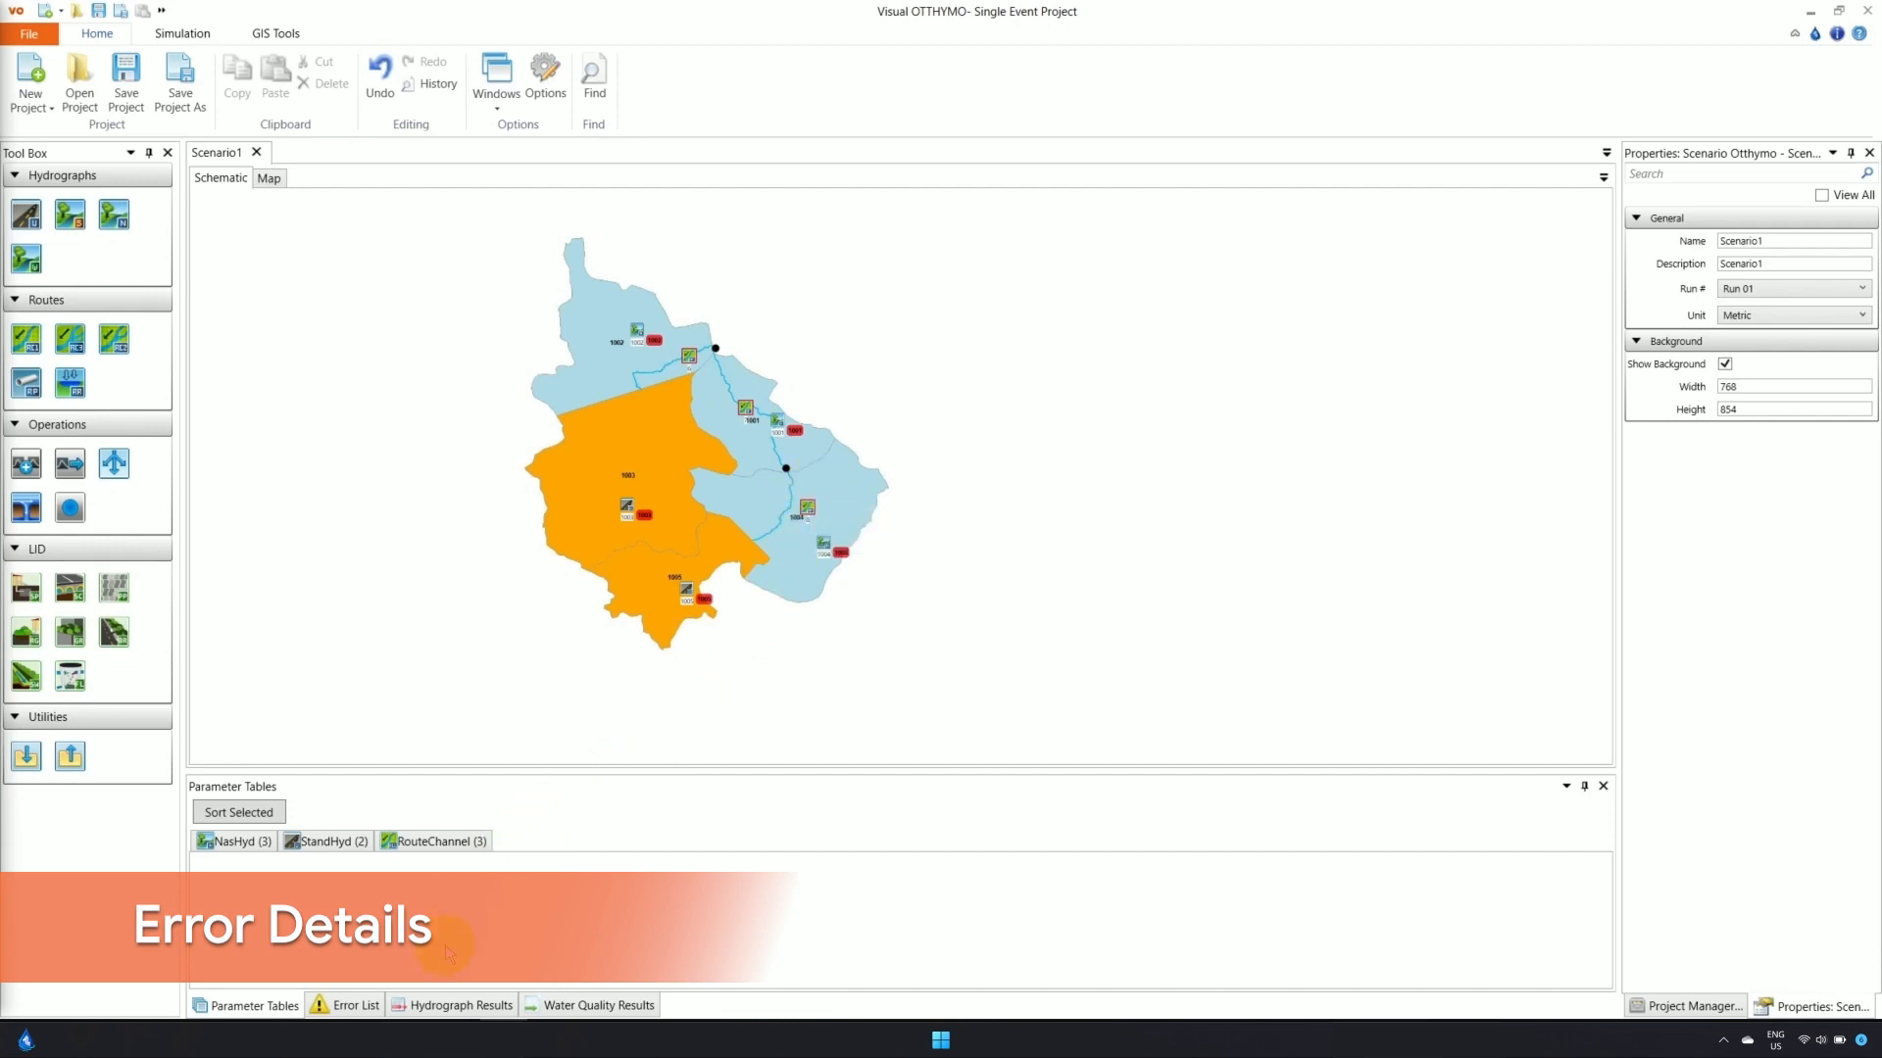
In the Error List, locate RouteChannels 6, 7 and 8, each flagged as missing a source link
{"action": "left_click", "coordinate": [351, 1003]}
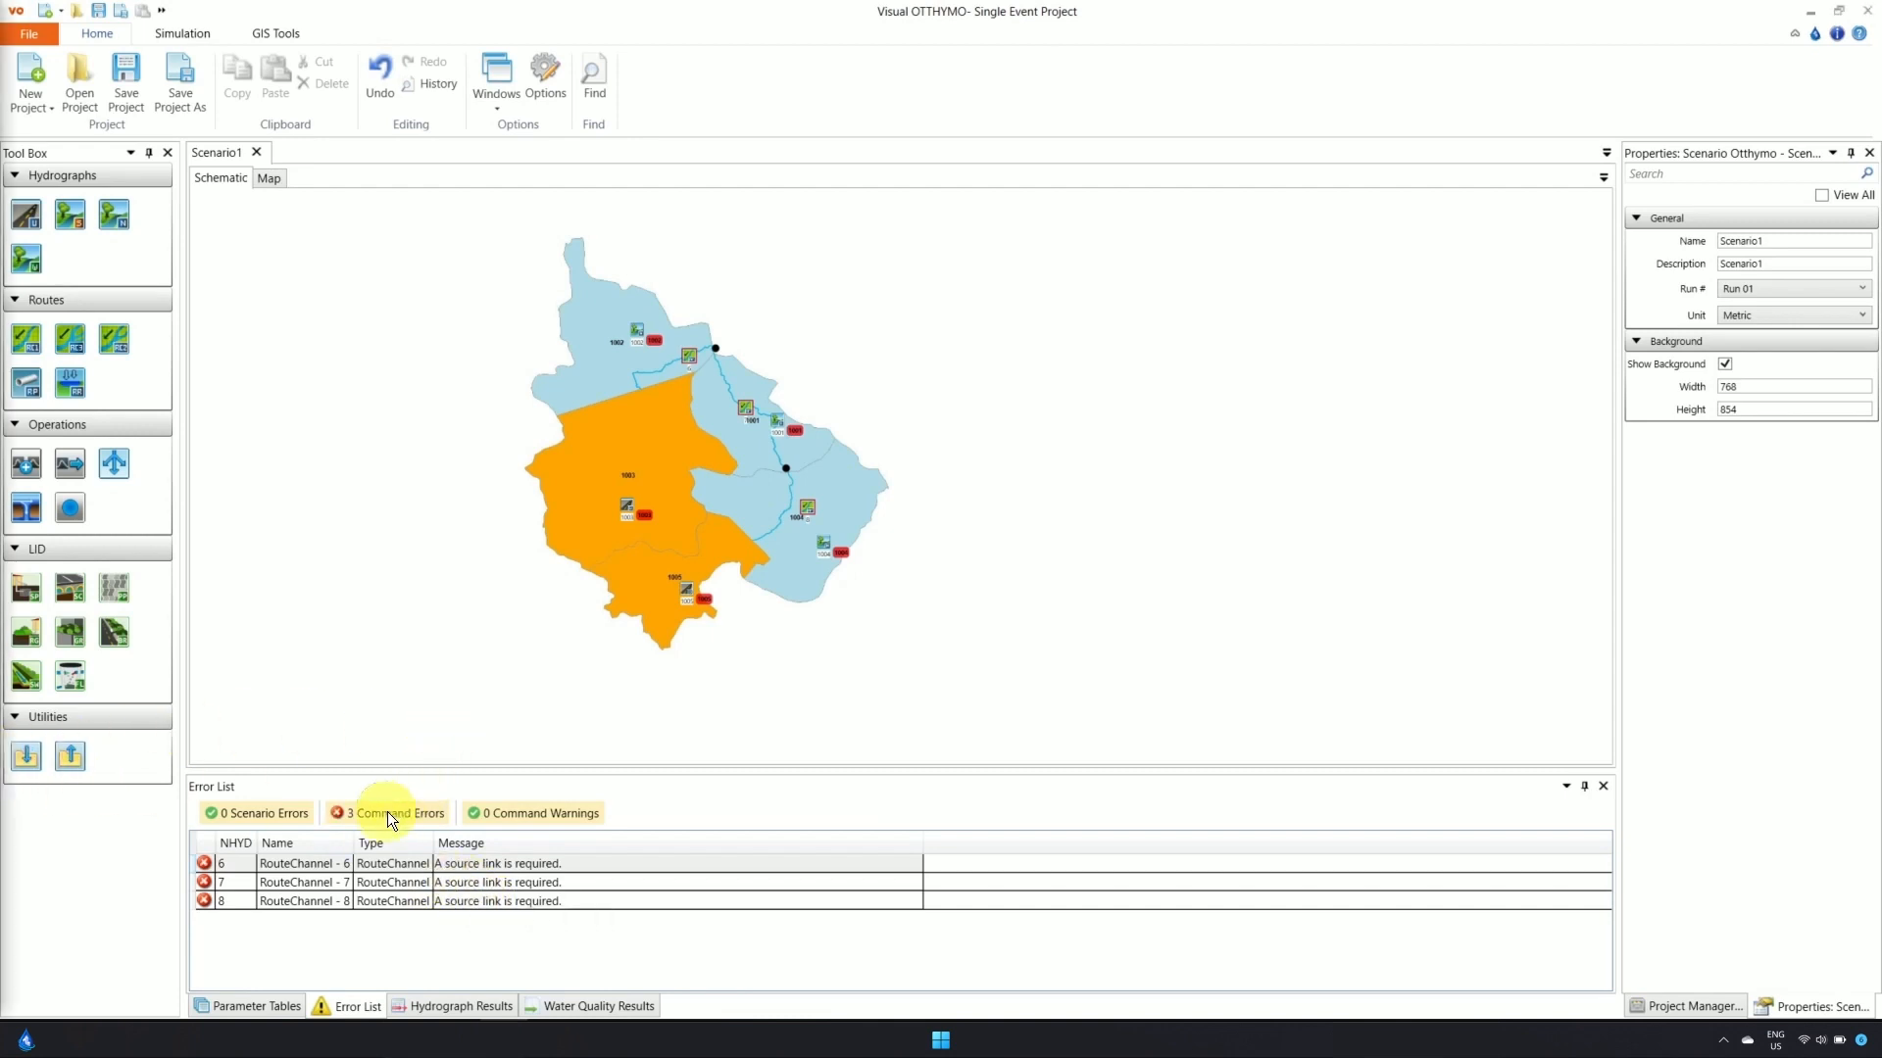
{"action": "double_click", "coordinate": [247, 861]}
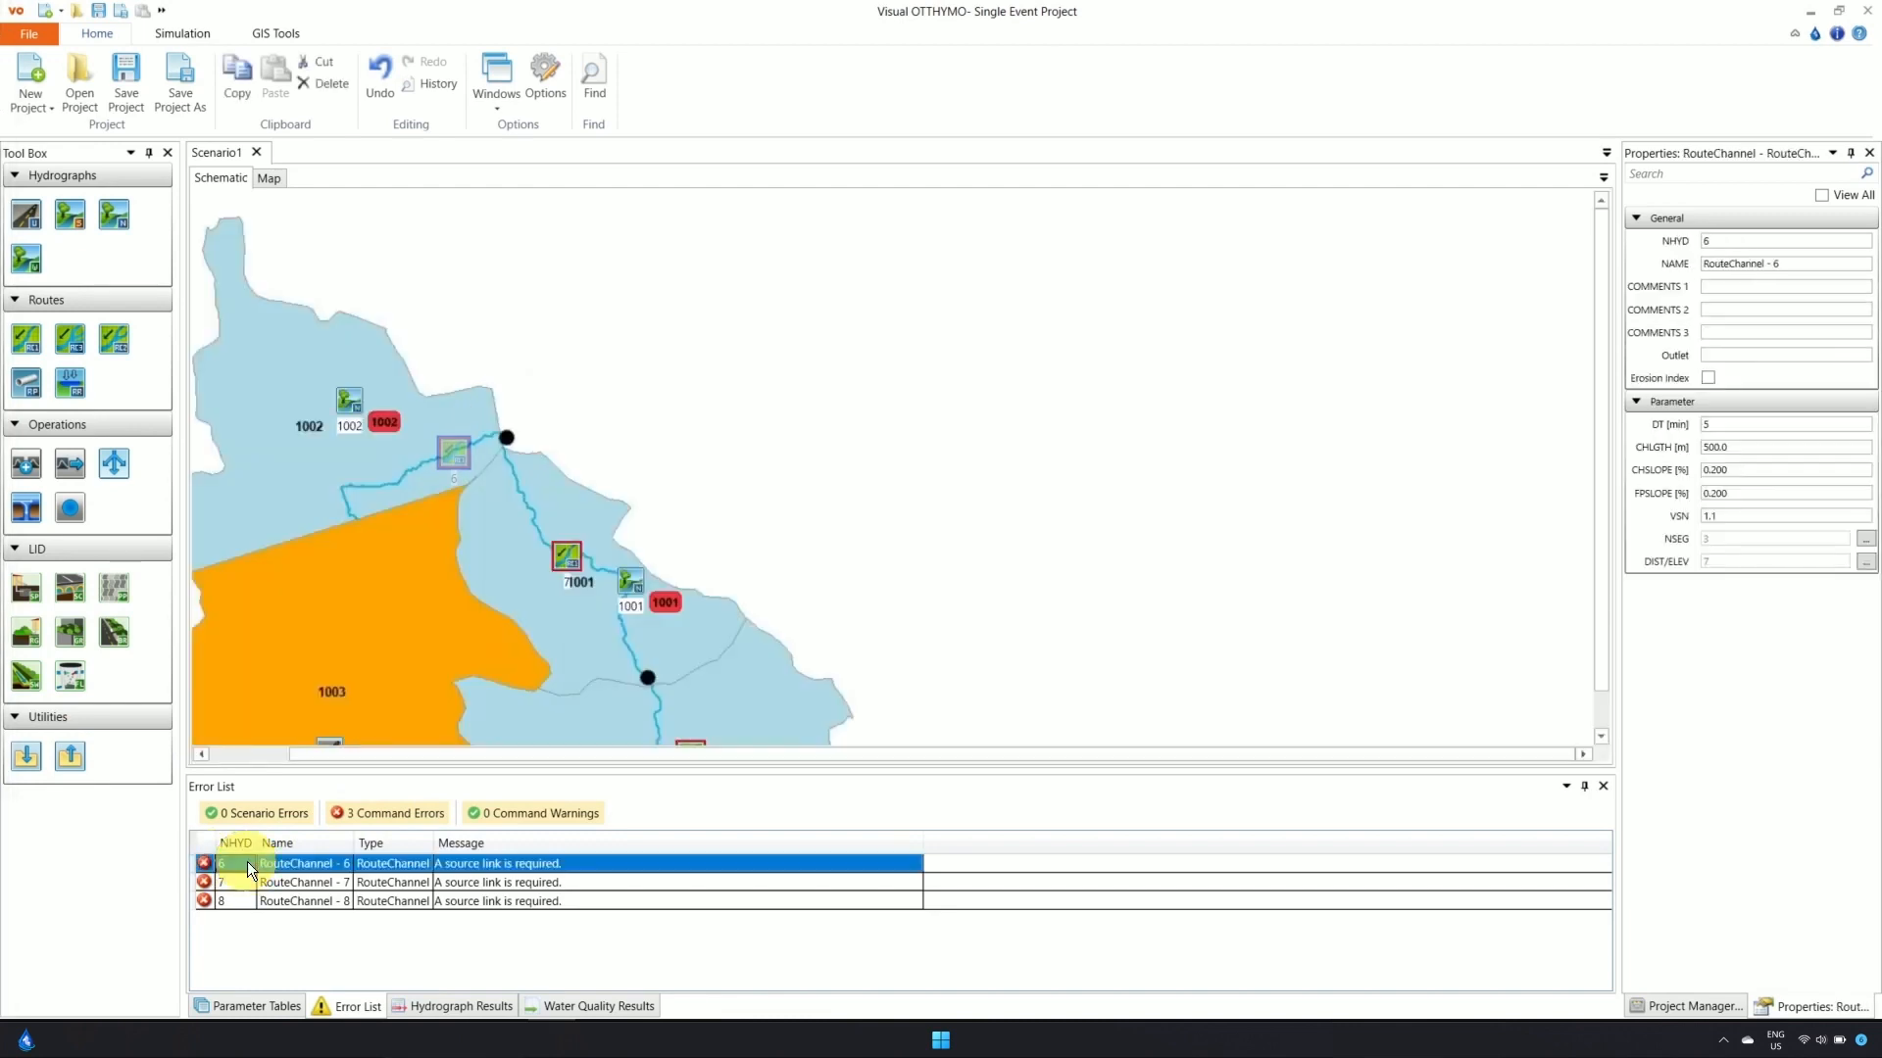
{"action": "double_click", "coordinate": [247, 885]}
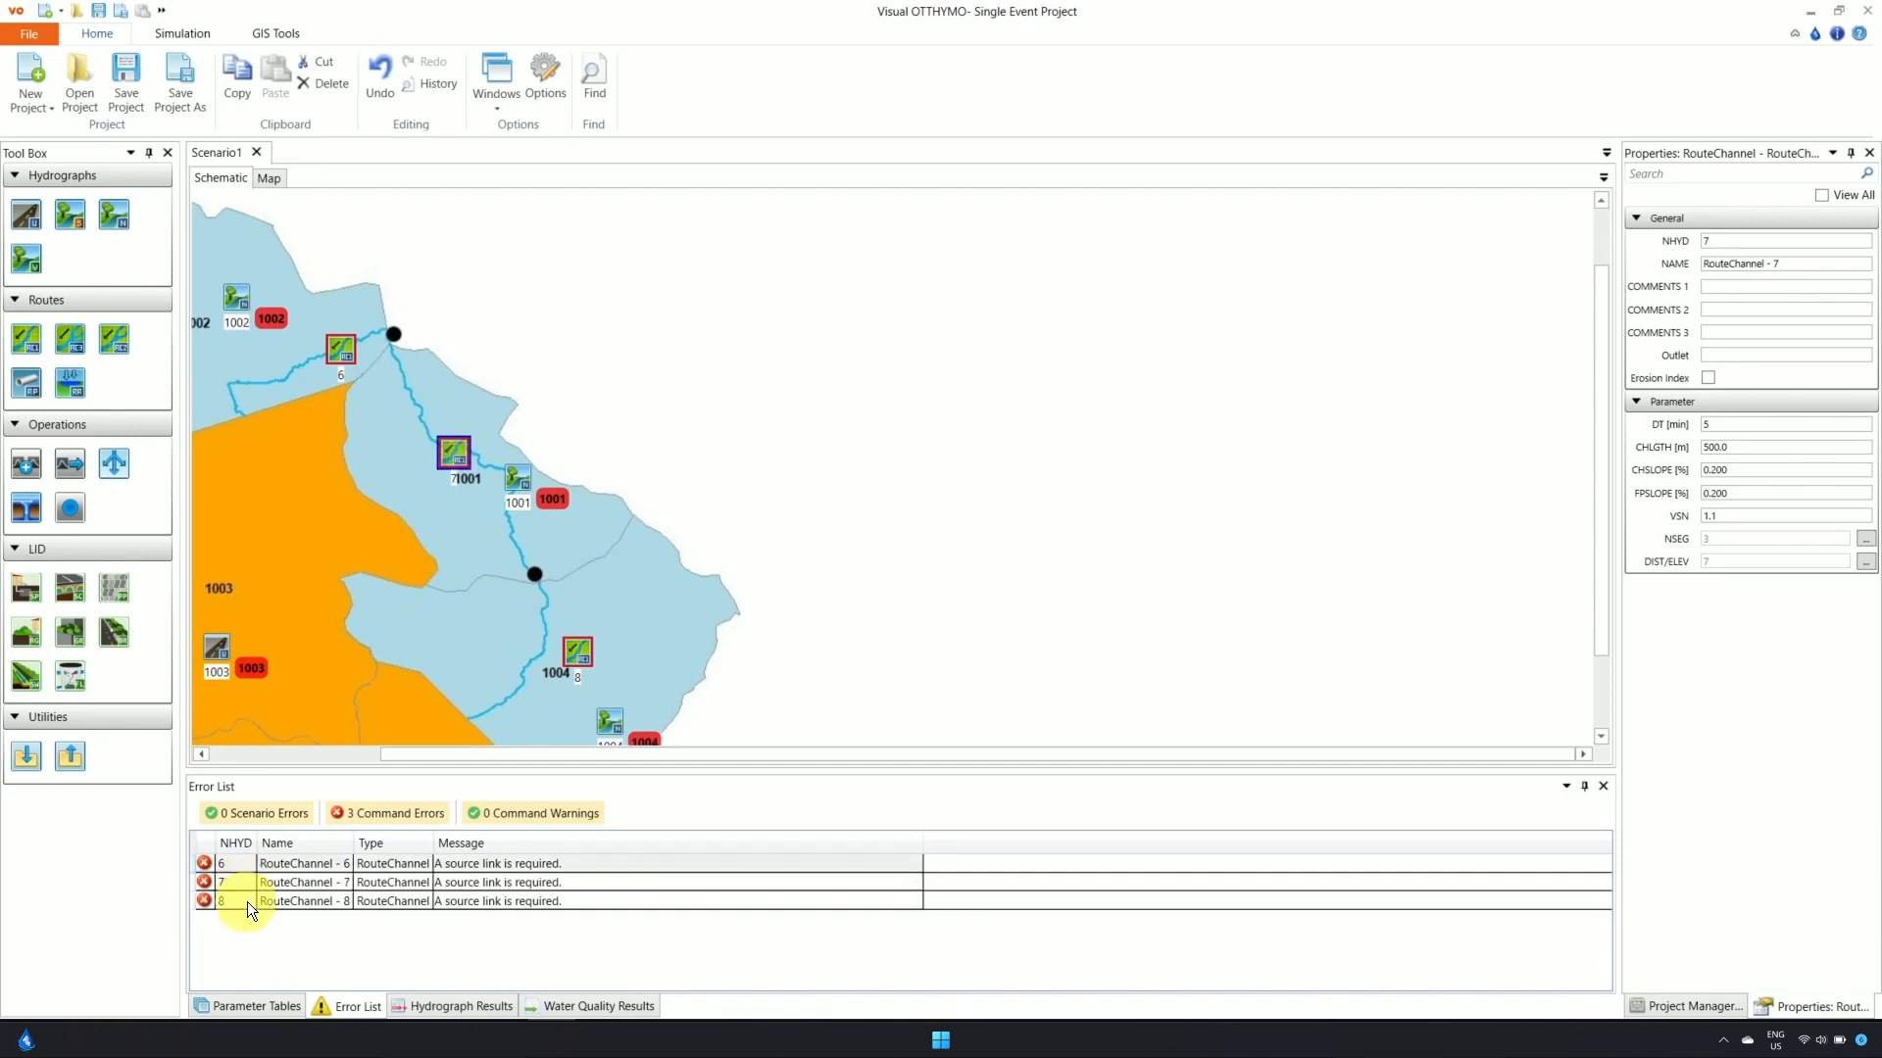
{"action": "double_click", "coordinate": [247, 902]}
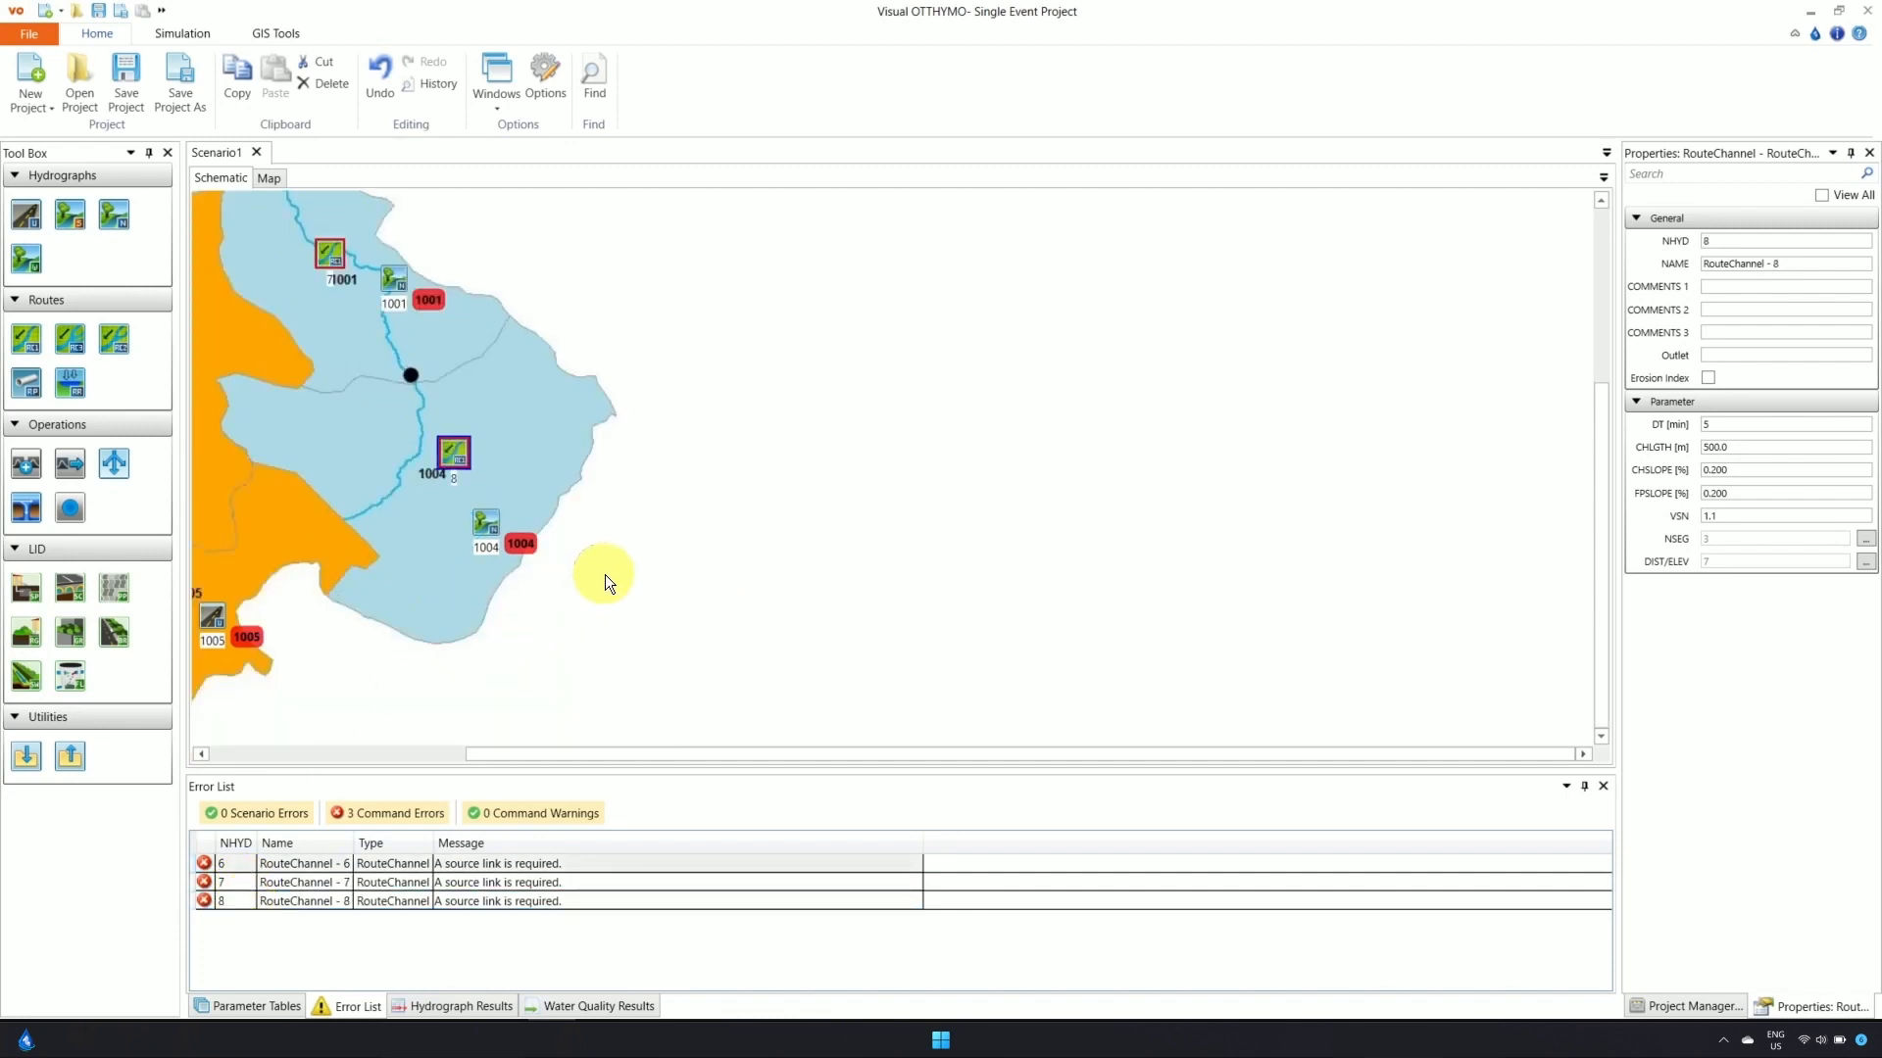
{"action": "scroll", "coordinate": [609, 578], "scroll_direction": "down", "scroll_amount": 3}
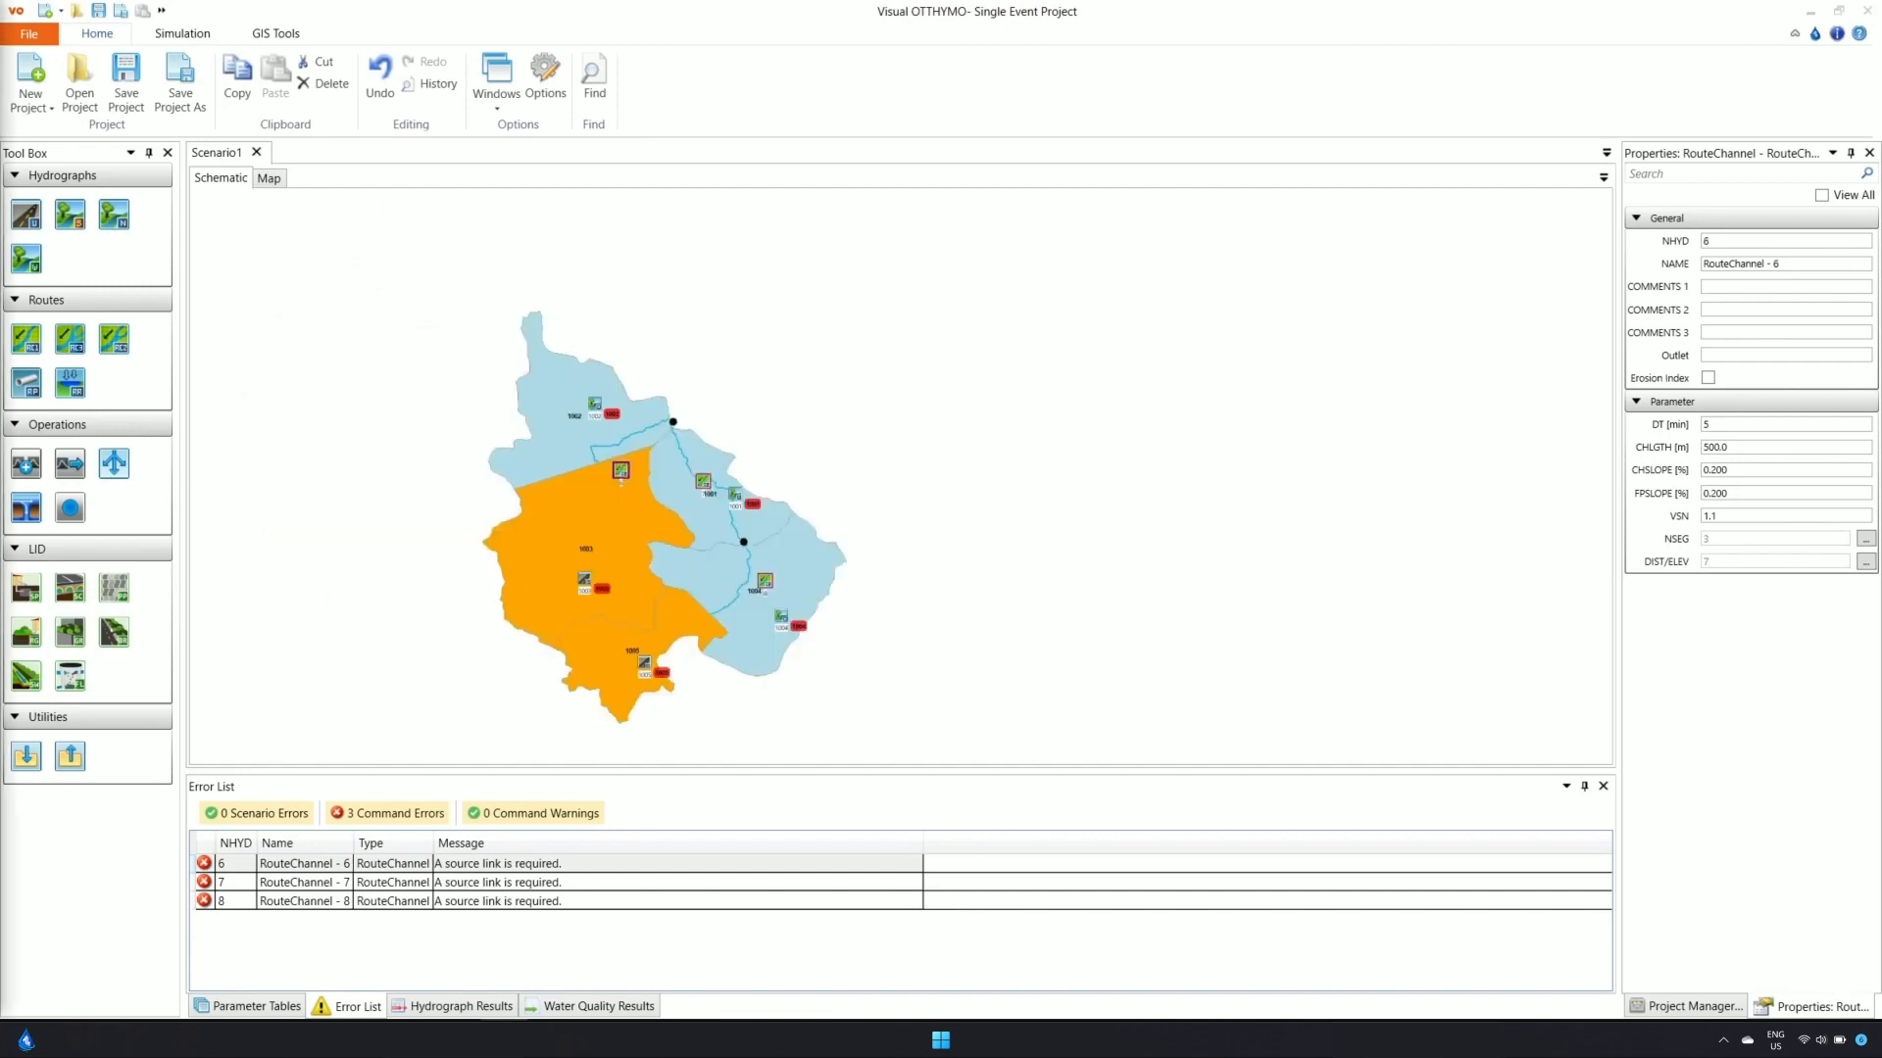
Link StandHyd 1003 to nearby route channel 6 and check both elements' properties
{"action": "left_click", "coordinate": [584, 576]}
{"action": "left_click_drag", "start_coordinate": [584, 577], "coordinate": [620, 469]}
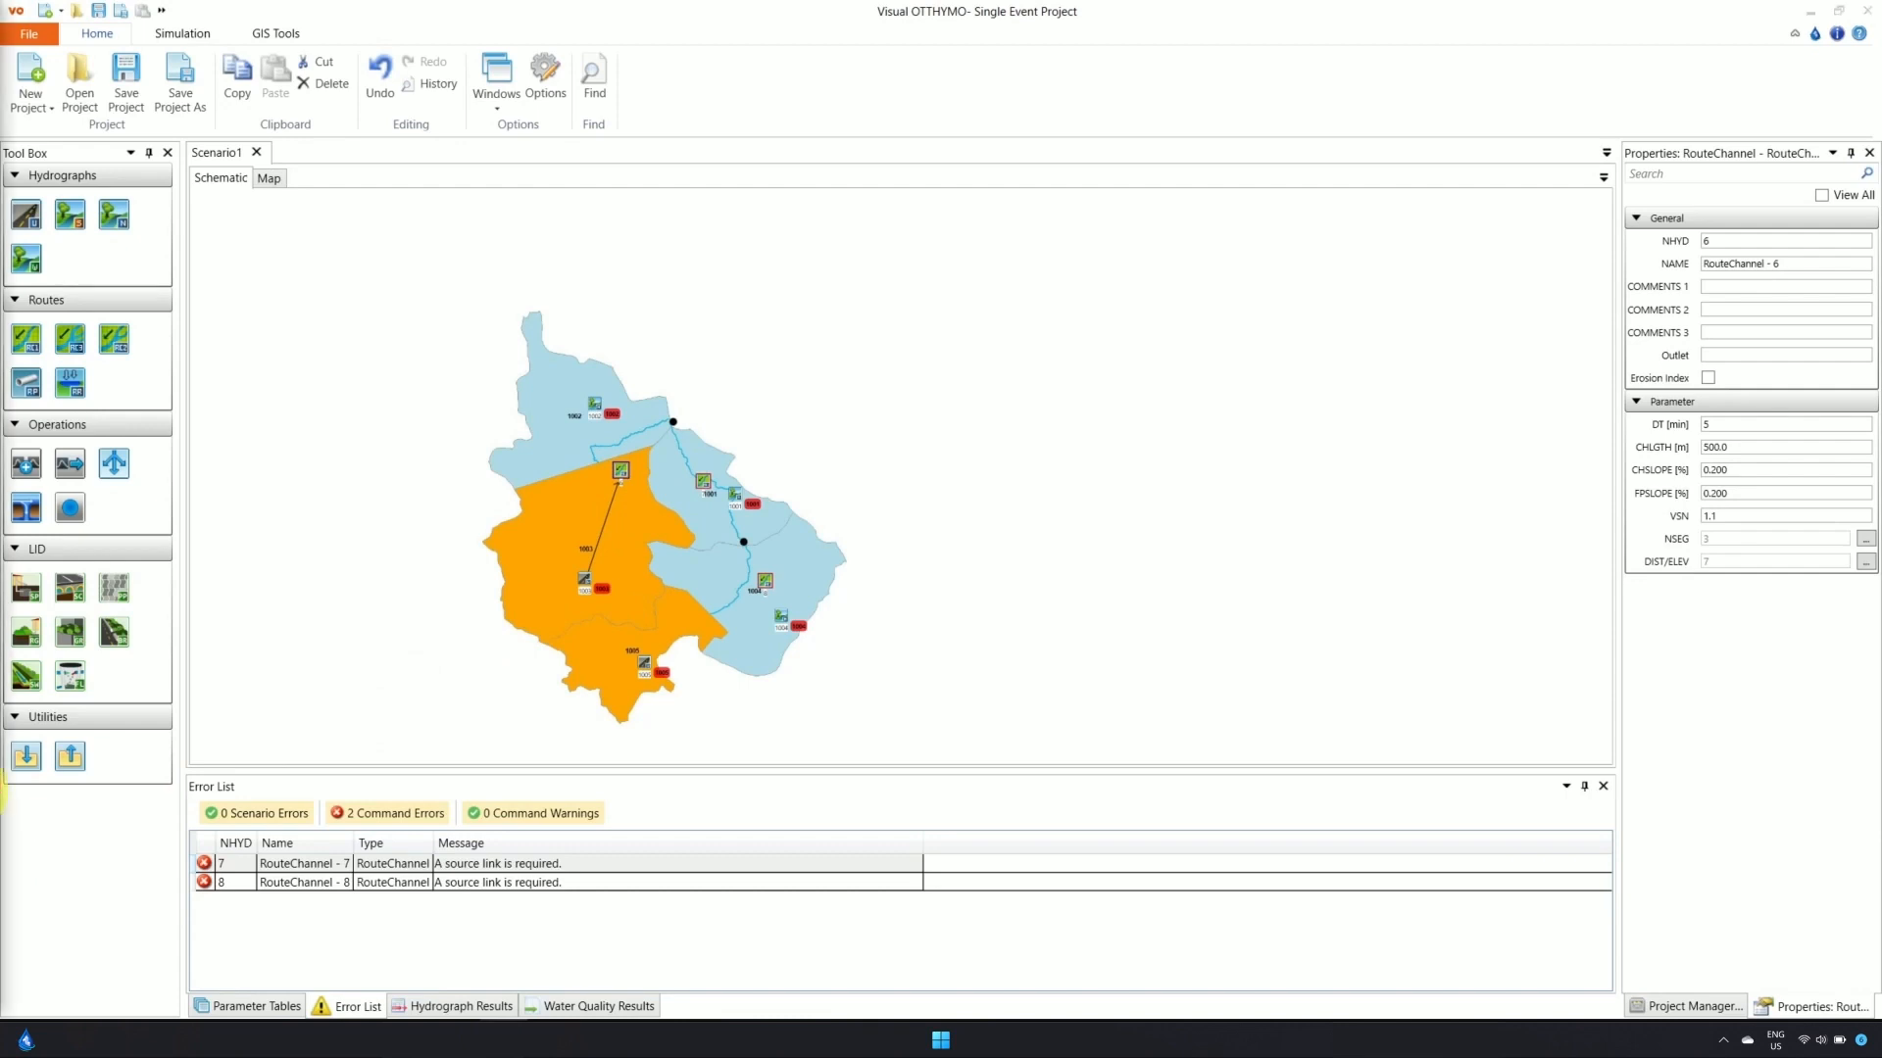
{"action": "left_click", "coordinate": [583, 588]}
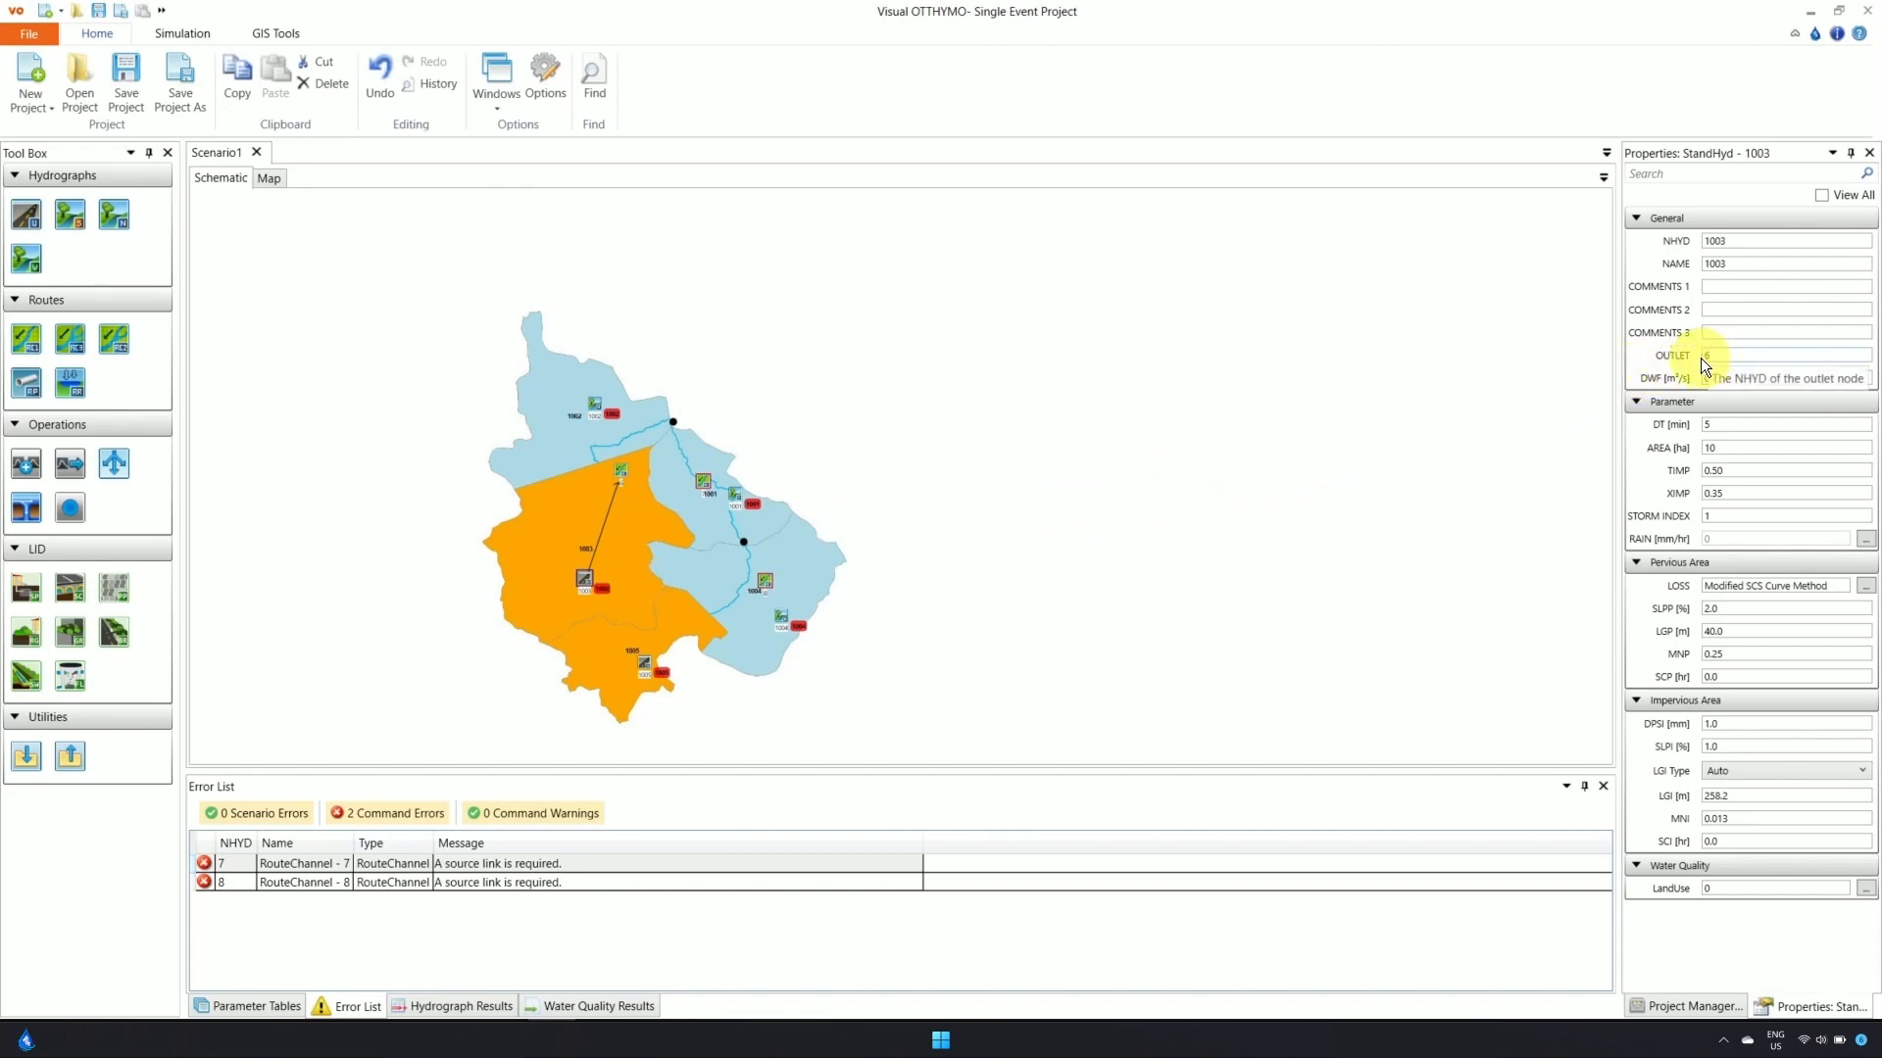
{"action": "left_click", "coordinate": [620, 475]}
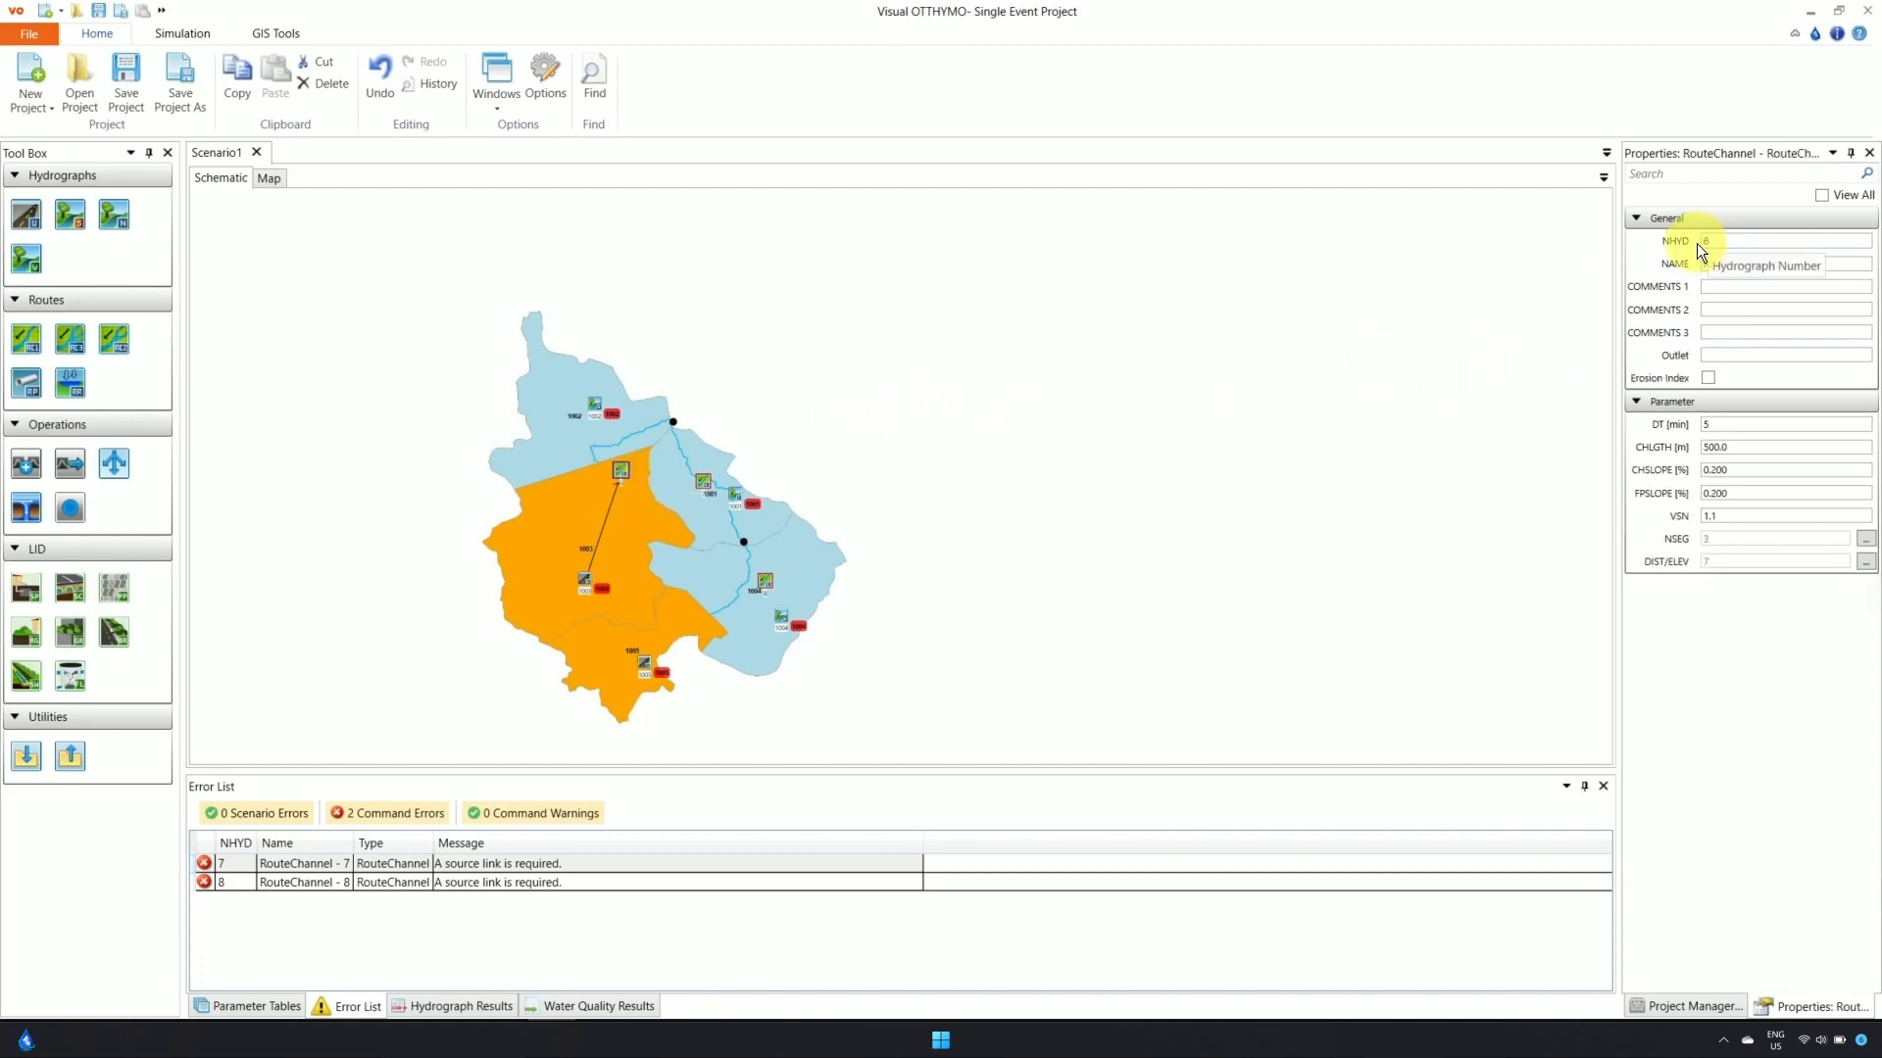
{"action": "left_click", "coordinate": [576, 584]}
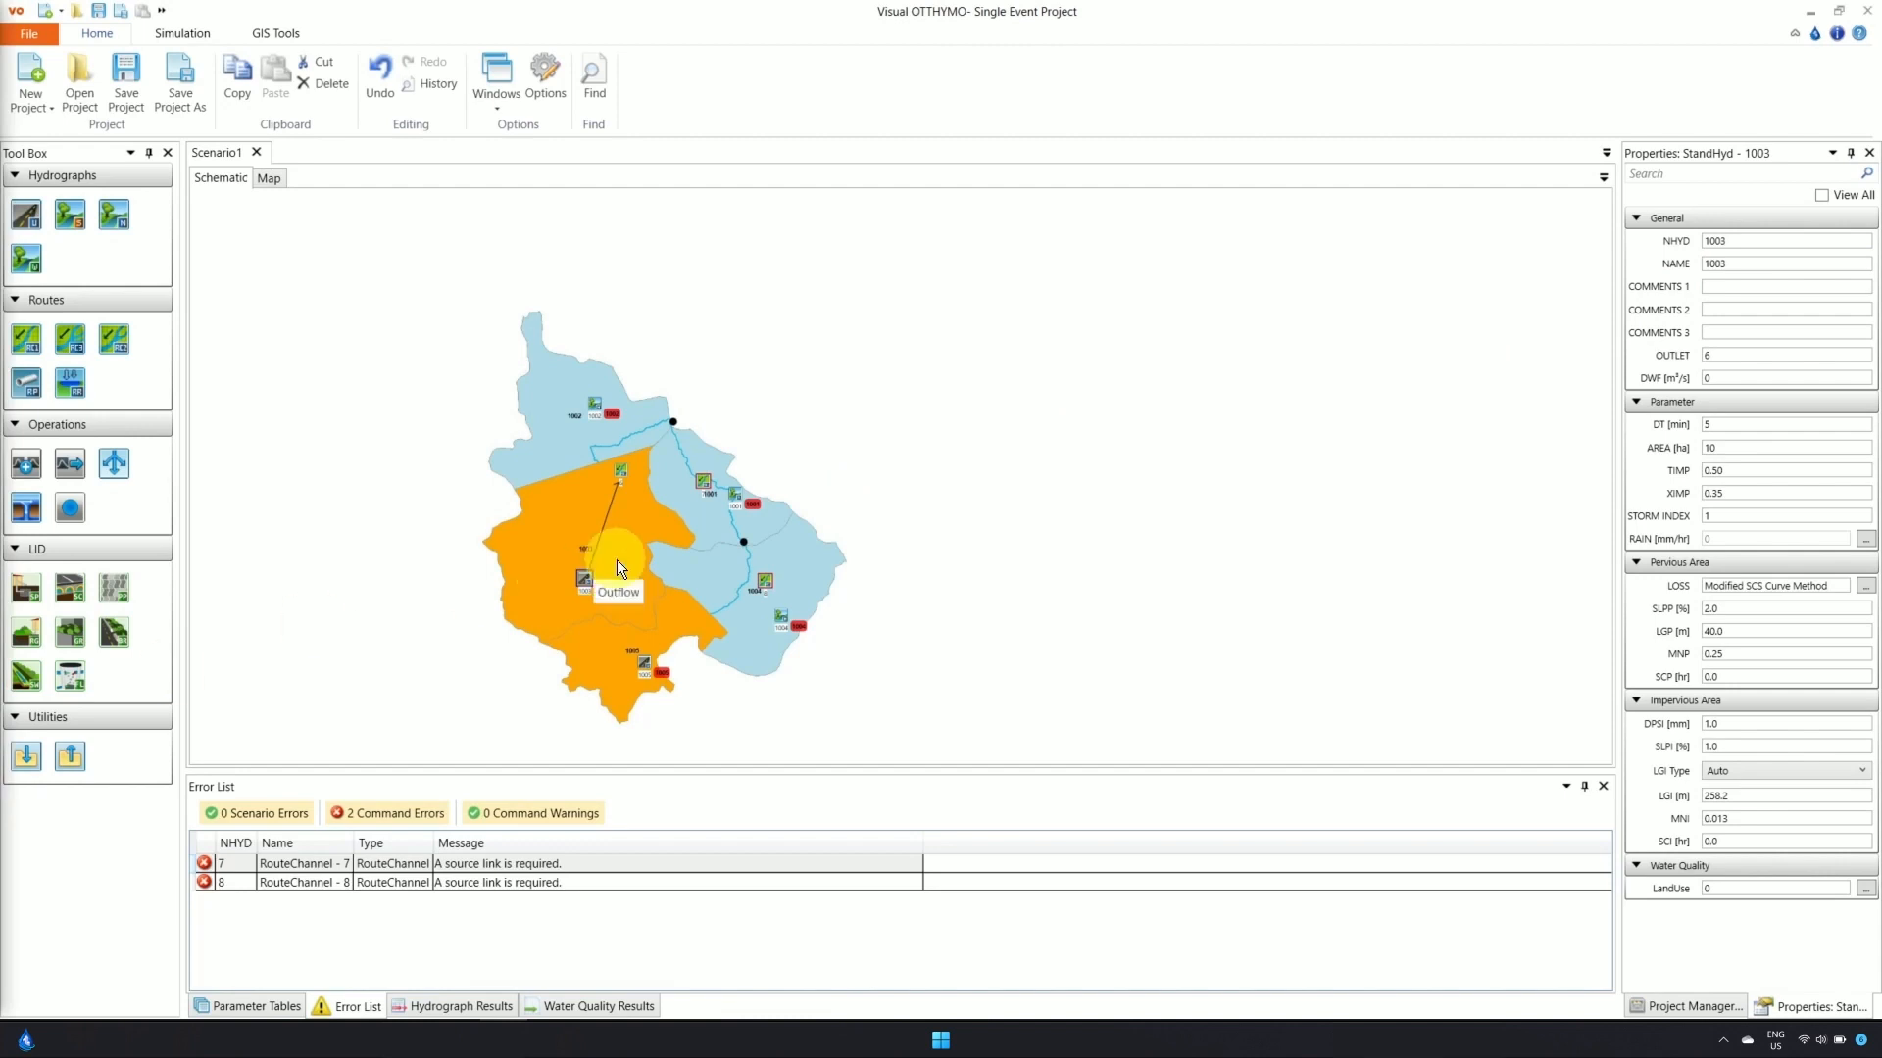
Rename route channel 7 to 2201 with hydrograph number 2001
{"action": "left_click", "coordinate": [708, 483]}
{"action": "left_click_drag", "start_coordinate": [1778, 265], "coordinate": [1699, 271]}
{"action": "type", "text": "2201"}
{"action": "left_click", "coordinate": [1705, 243]}
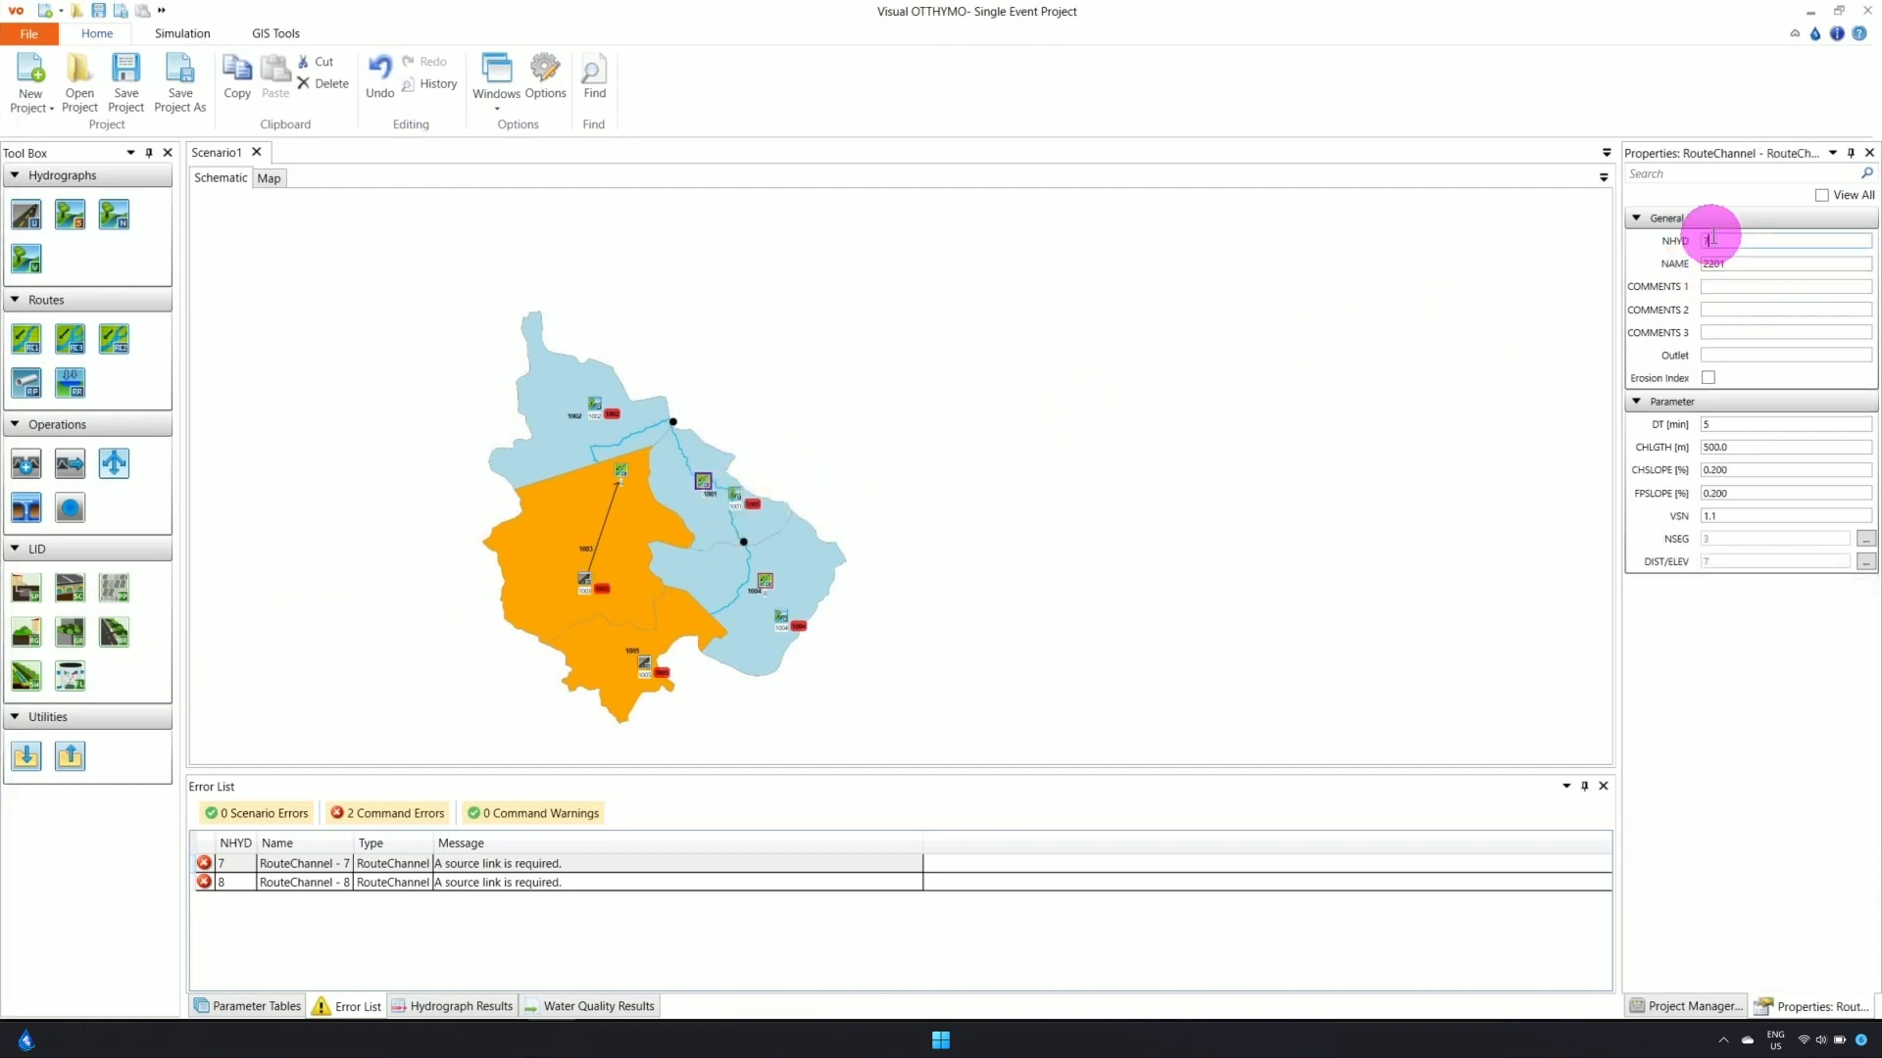
{"action": "type", "text": "2001"}
{"action": "left_click", "coordinate": [1077, 517]}
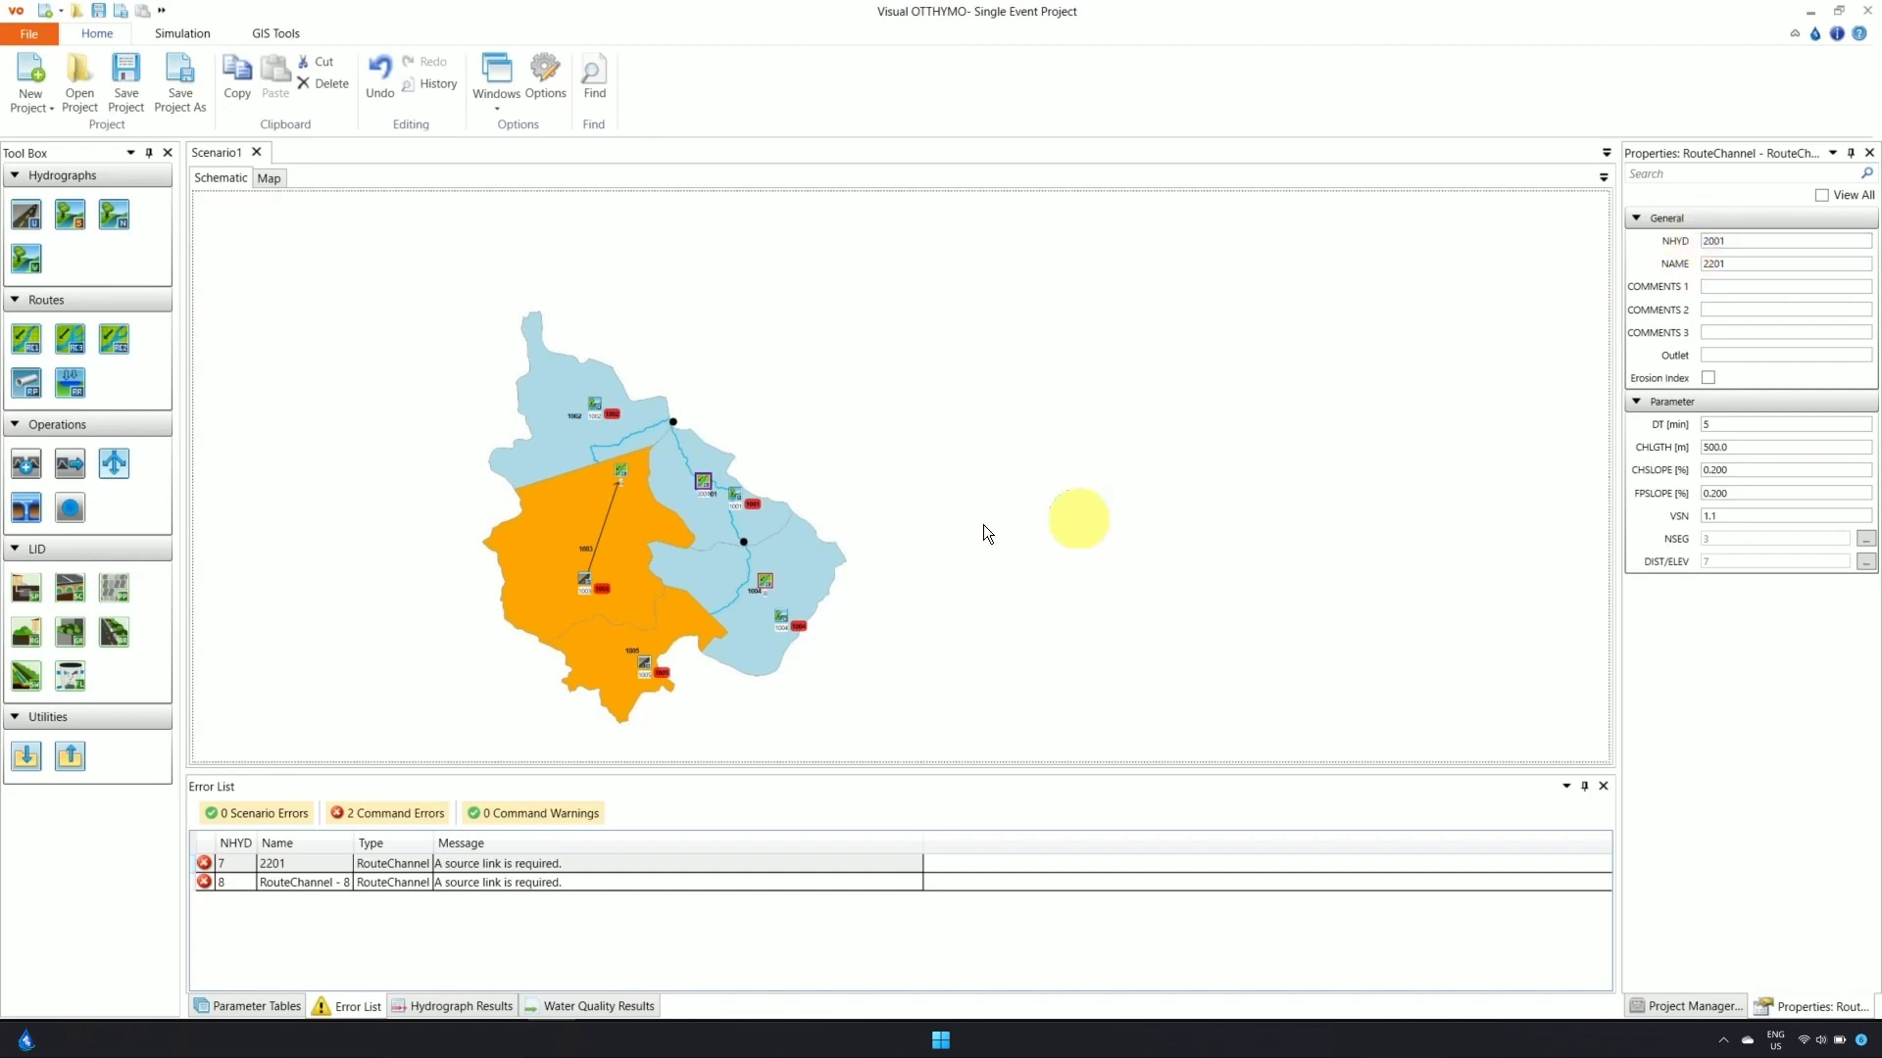
Rename route channel 6 to 2002 with hydrograph number 2002
{"action": "left_click", "coordinate": [635, 476]}
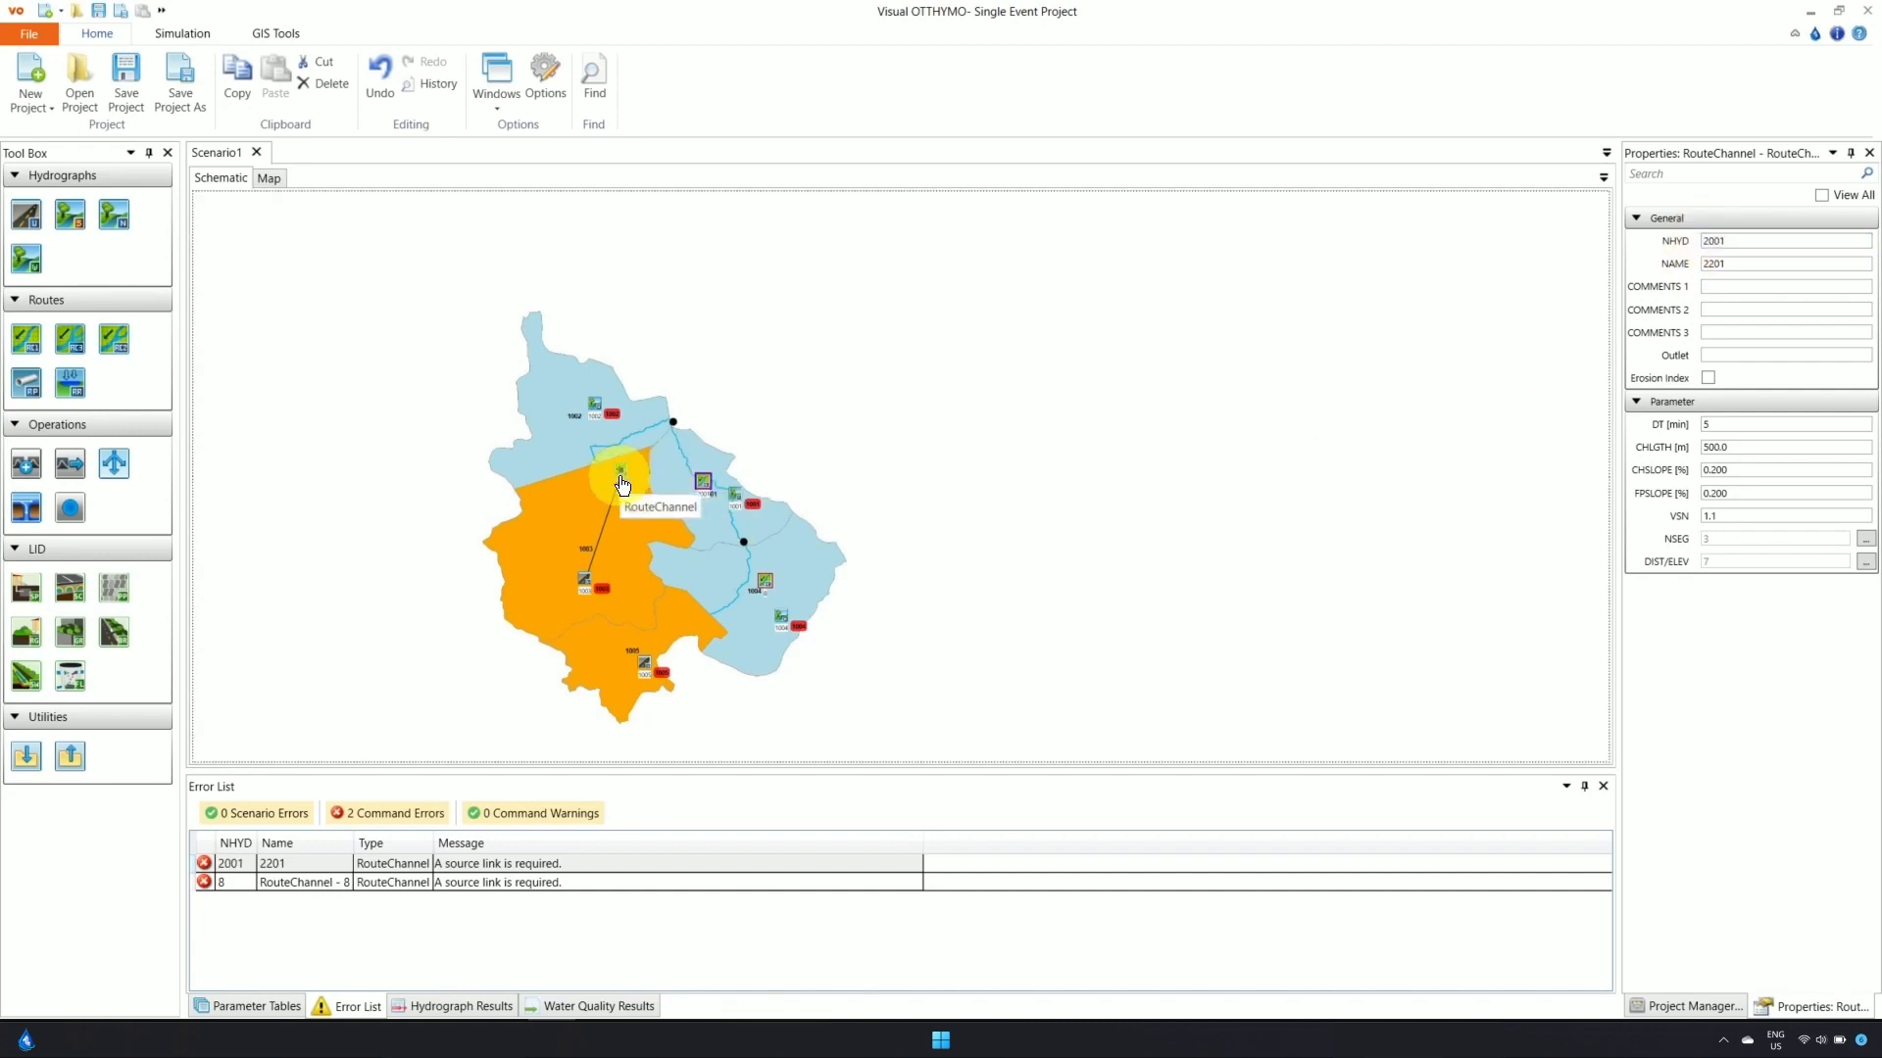
{"action": "triple_click", "coordinate": [1798, 266]}
{"action": "type", "text": "2002"}
{"action": "left_click", "coordinate": [1727, 238]}
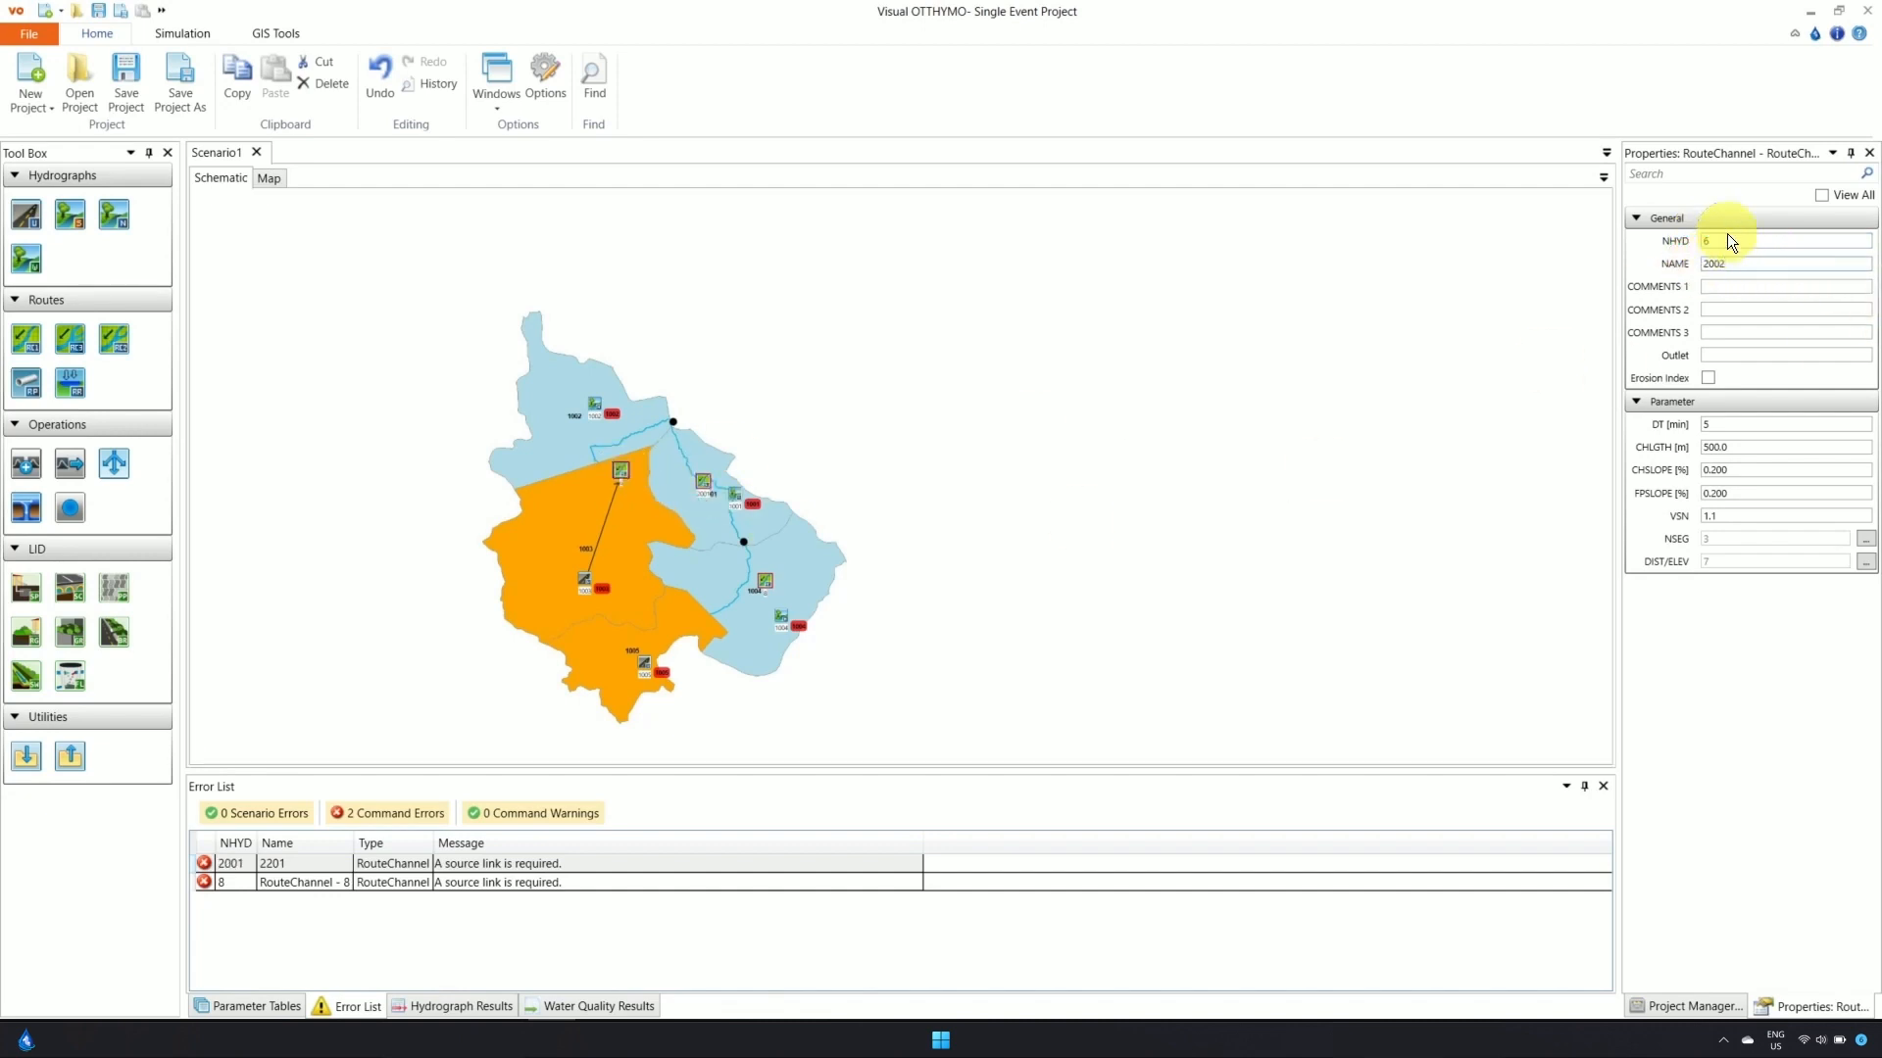
{"action": "type", "text": "2002"}
Rename route channel 8 near node 1004 to 2004 with hydrograph number 2004
{"action": "left_click", "coordinate": [766, 588]}
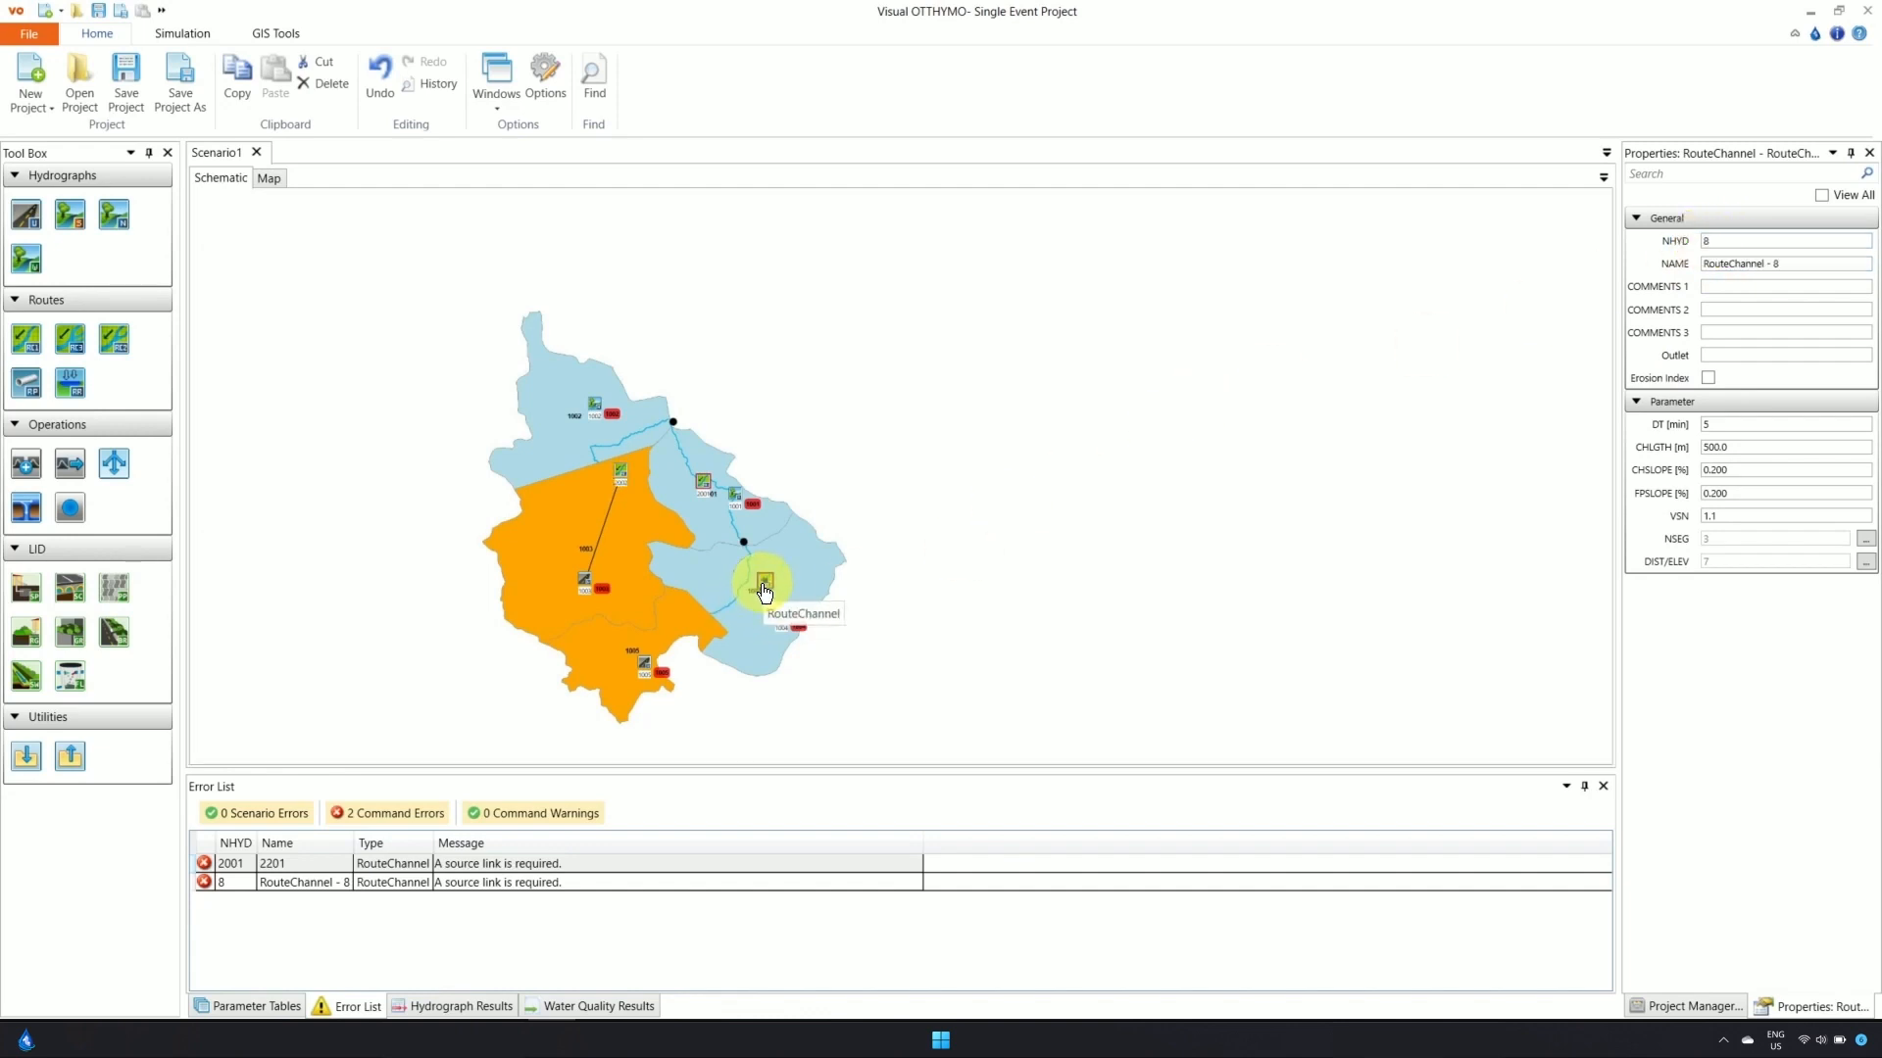
{"action": "left_click_drag", "start_coordinate": [1804, 268], "coordinate": [1724, 268]}
{"action": "type", "text": "2004"}
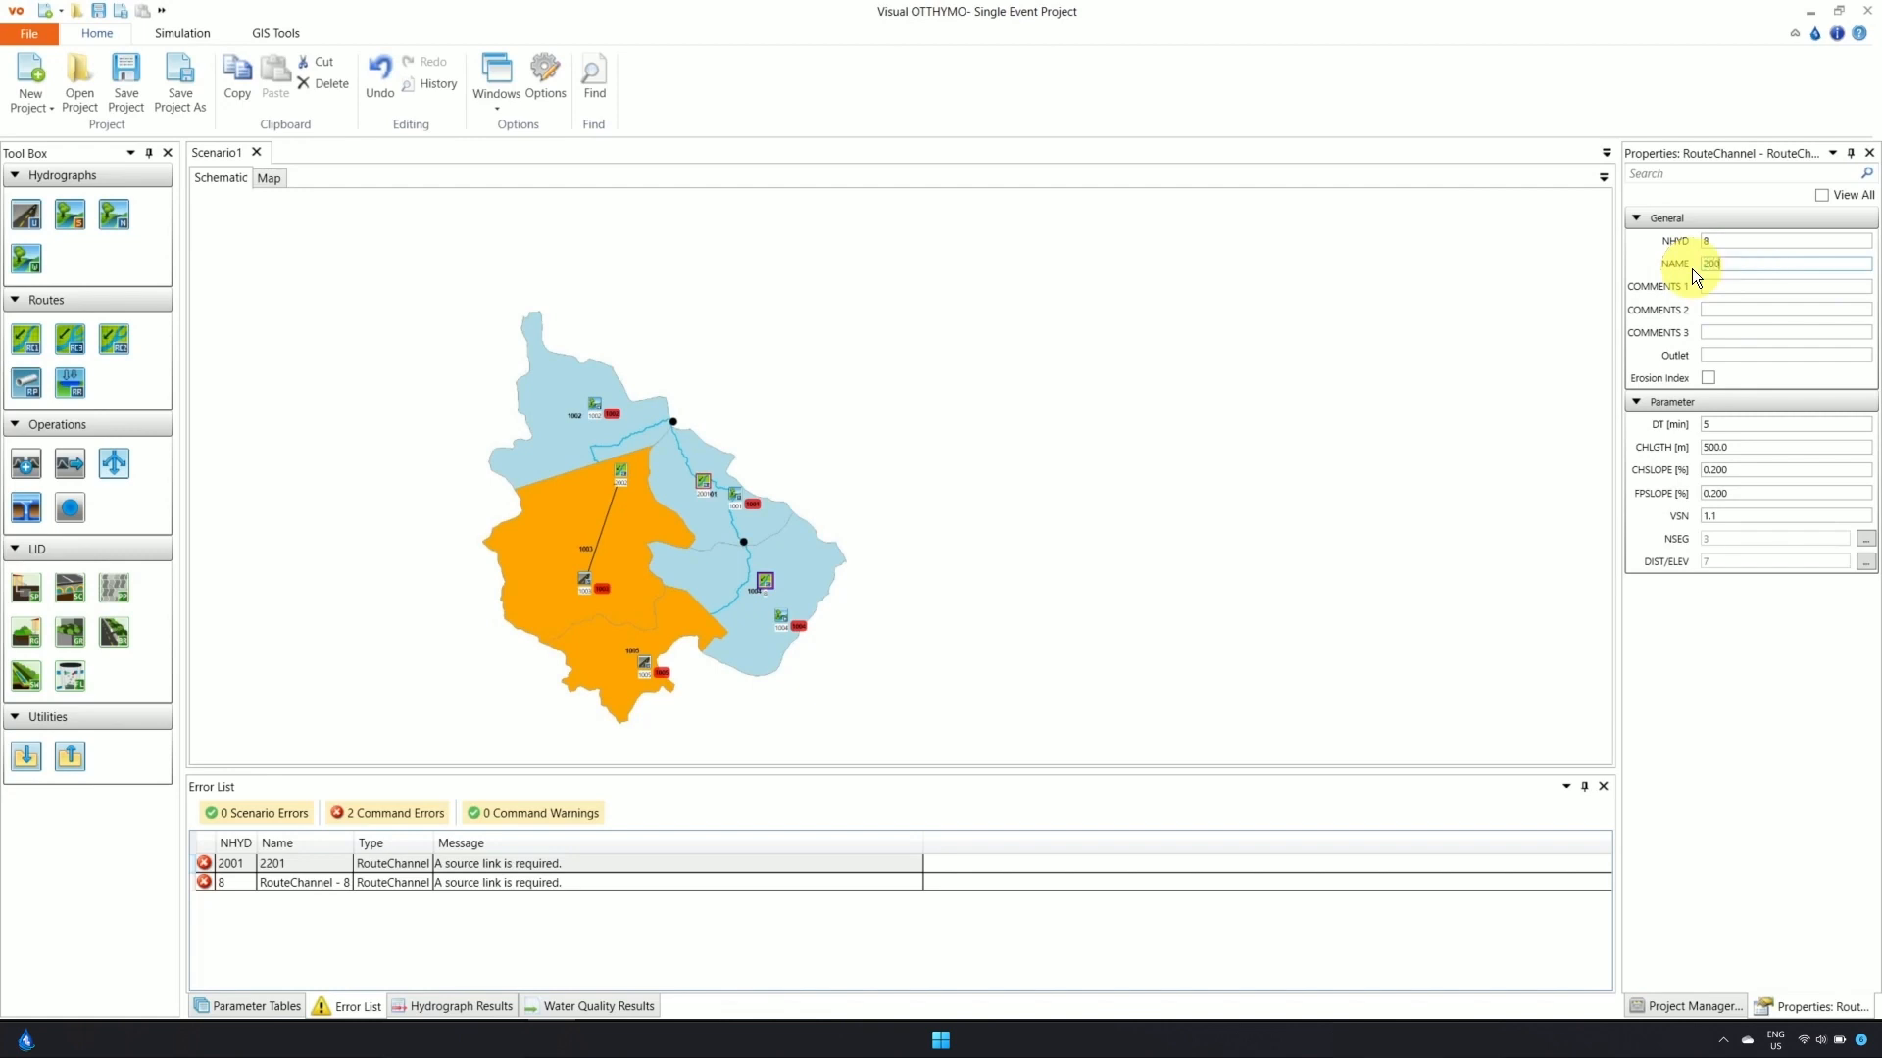
{"action": "left_click", "coordinate": [1705, 246]}
{"action": "type", "text": "2004"}
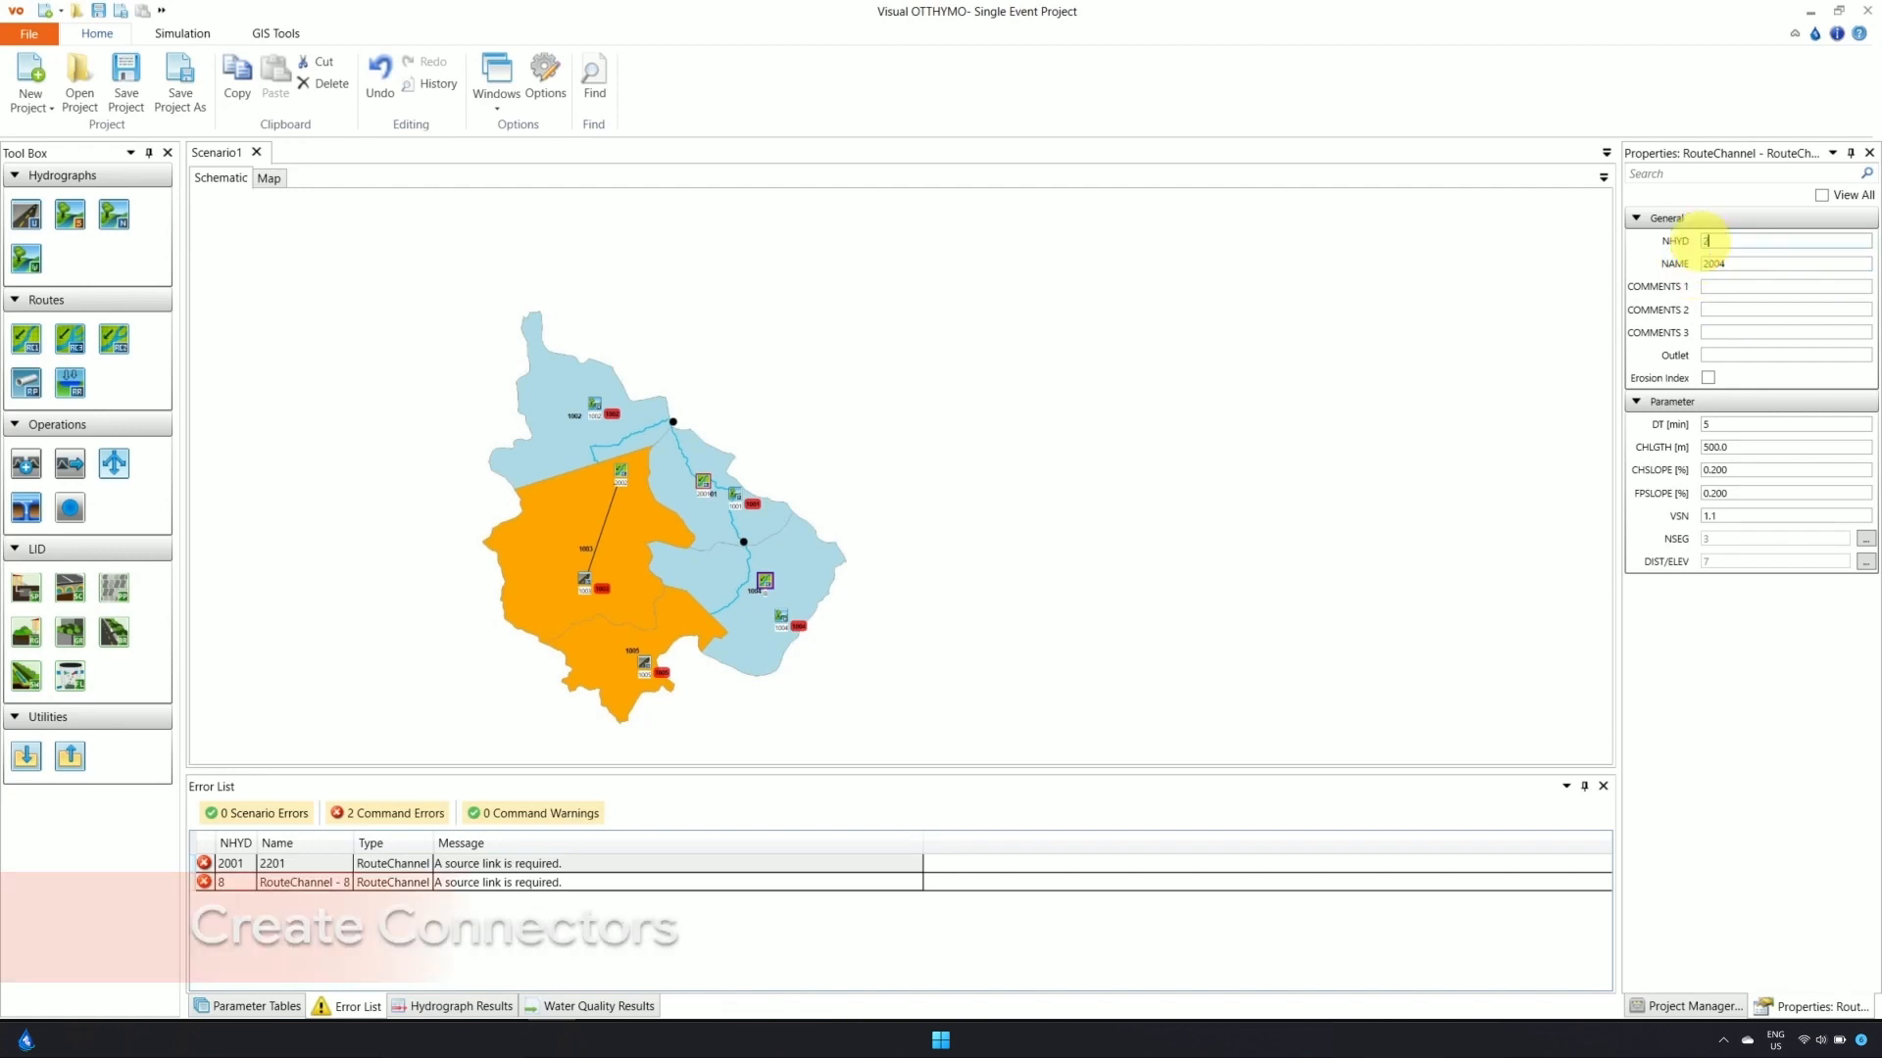
{"action": "left_click", "coordinate": [812, 537]}
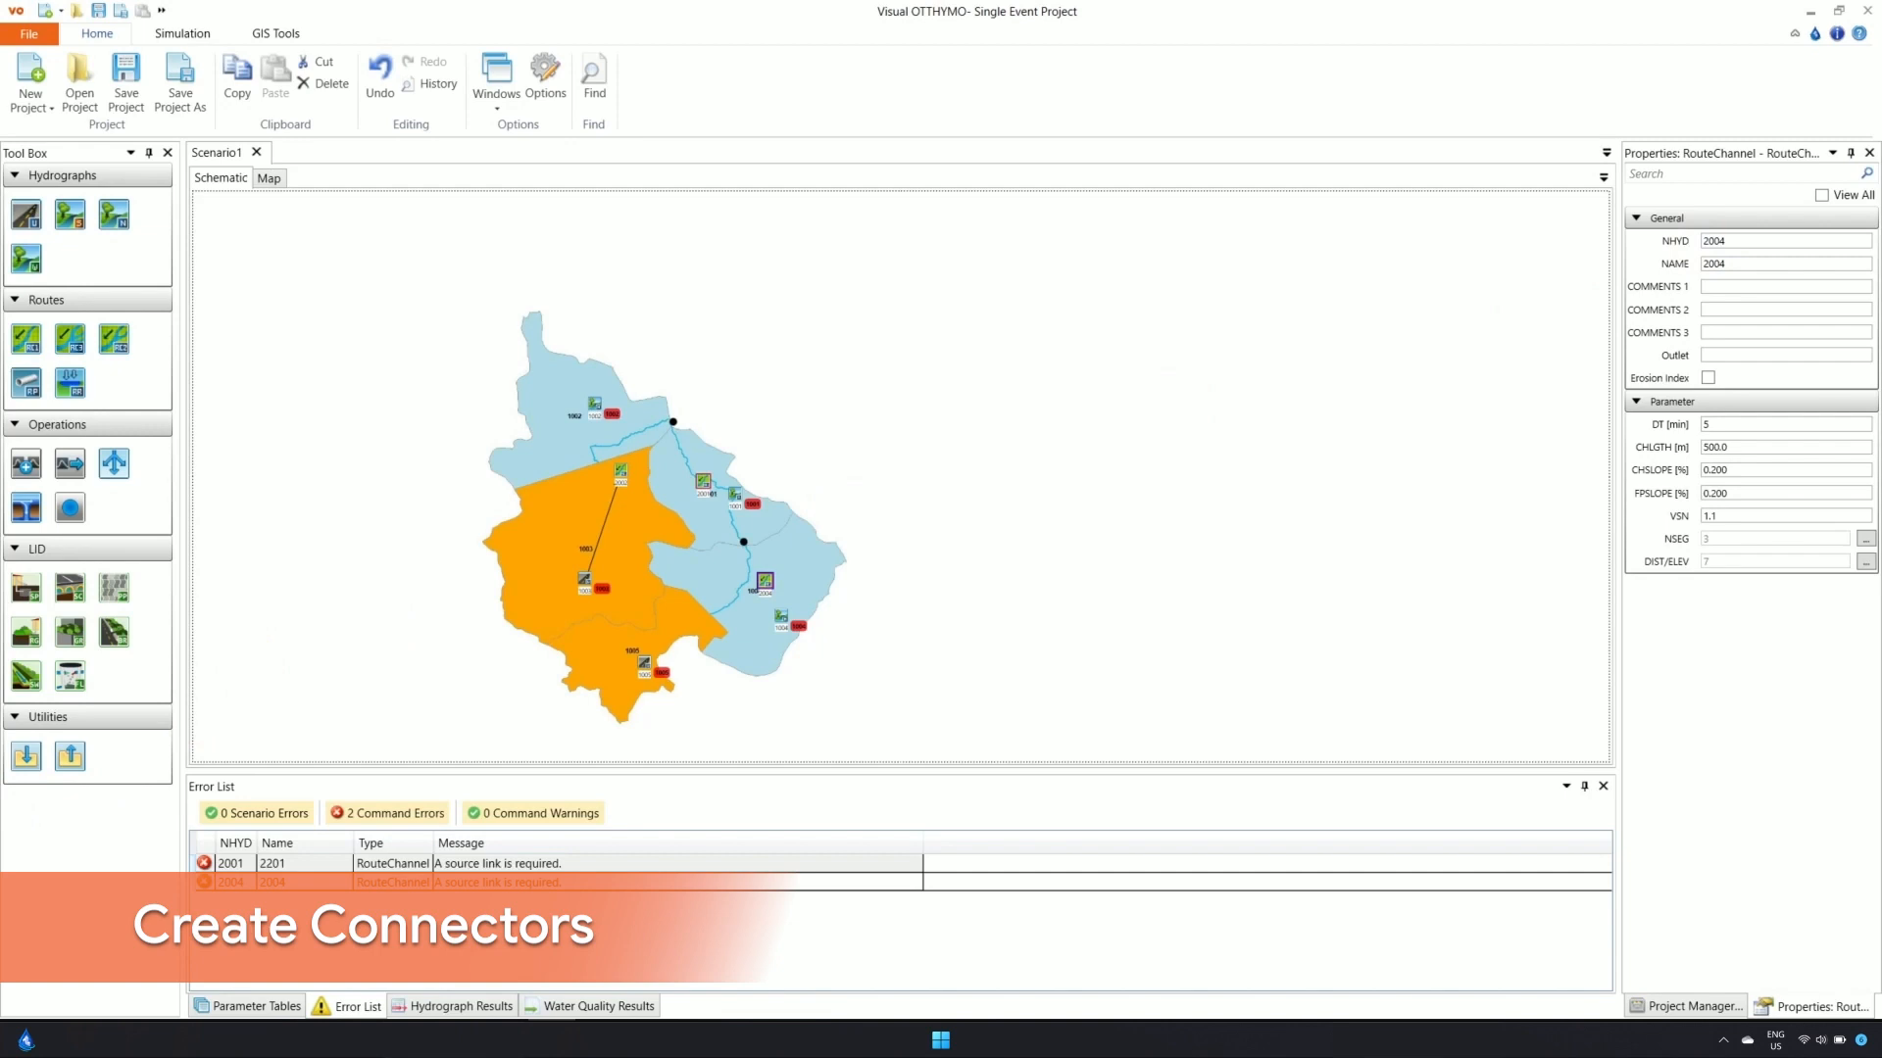
Set StandHyd 1005's outlet to 2004 and link NasHyd 1004 into channel 2001
{"action": "left_click", "coordinate": [644, 669]}
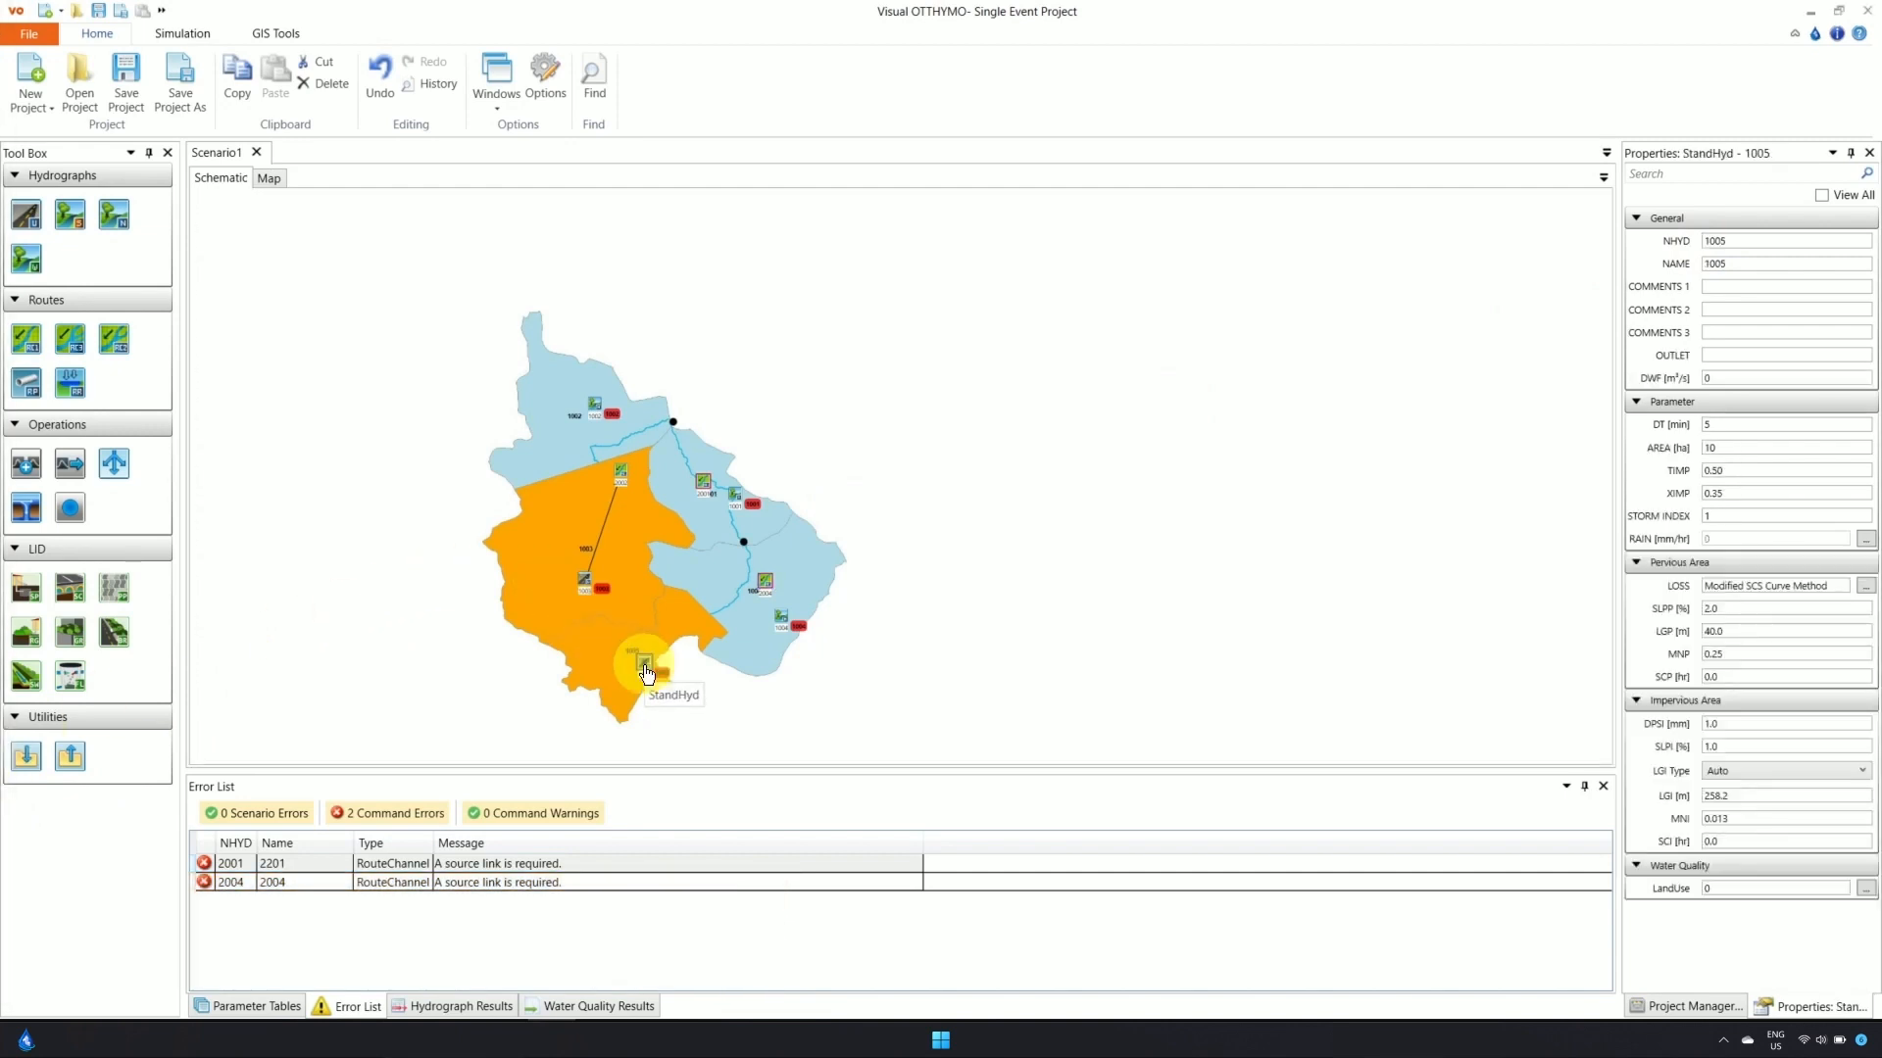
{"action": "left_click", "coordinate": [1728, 356]}
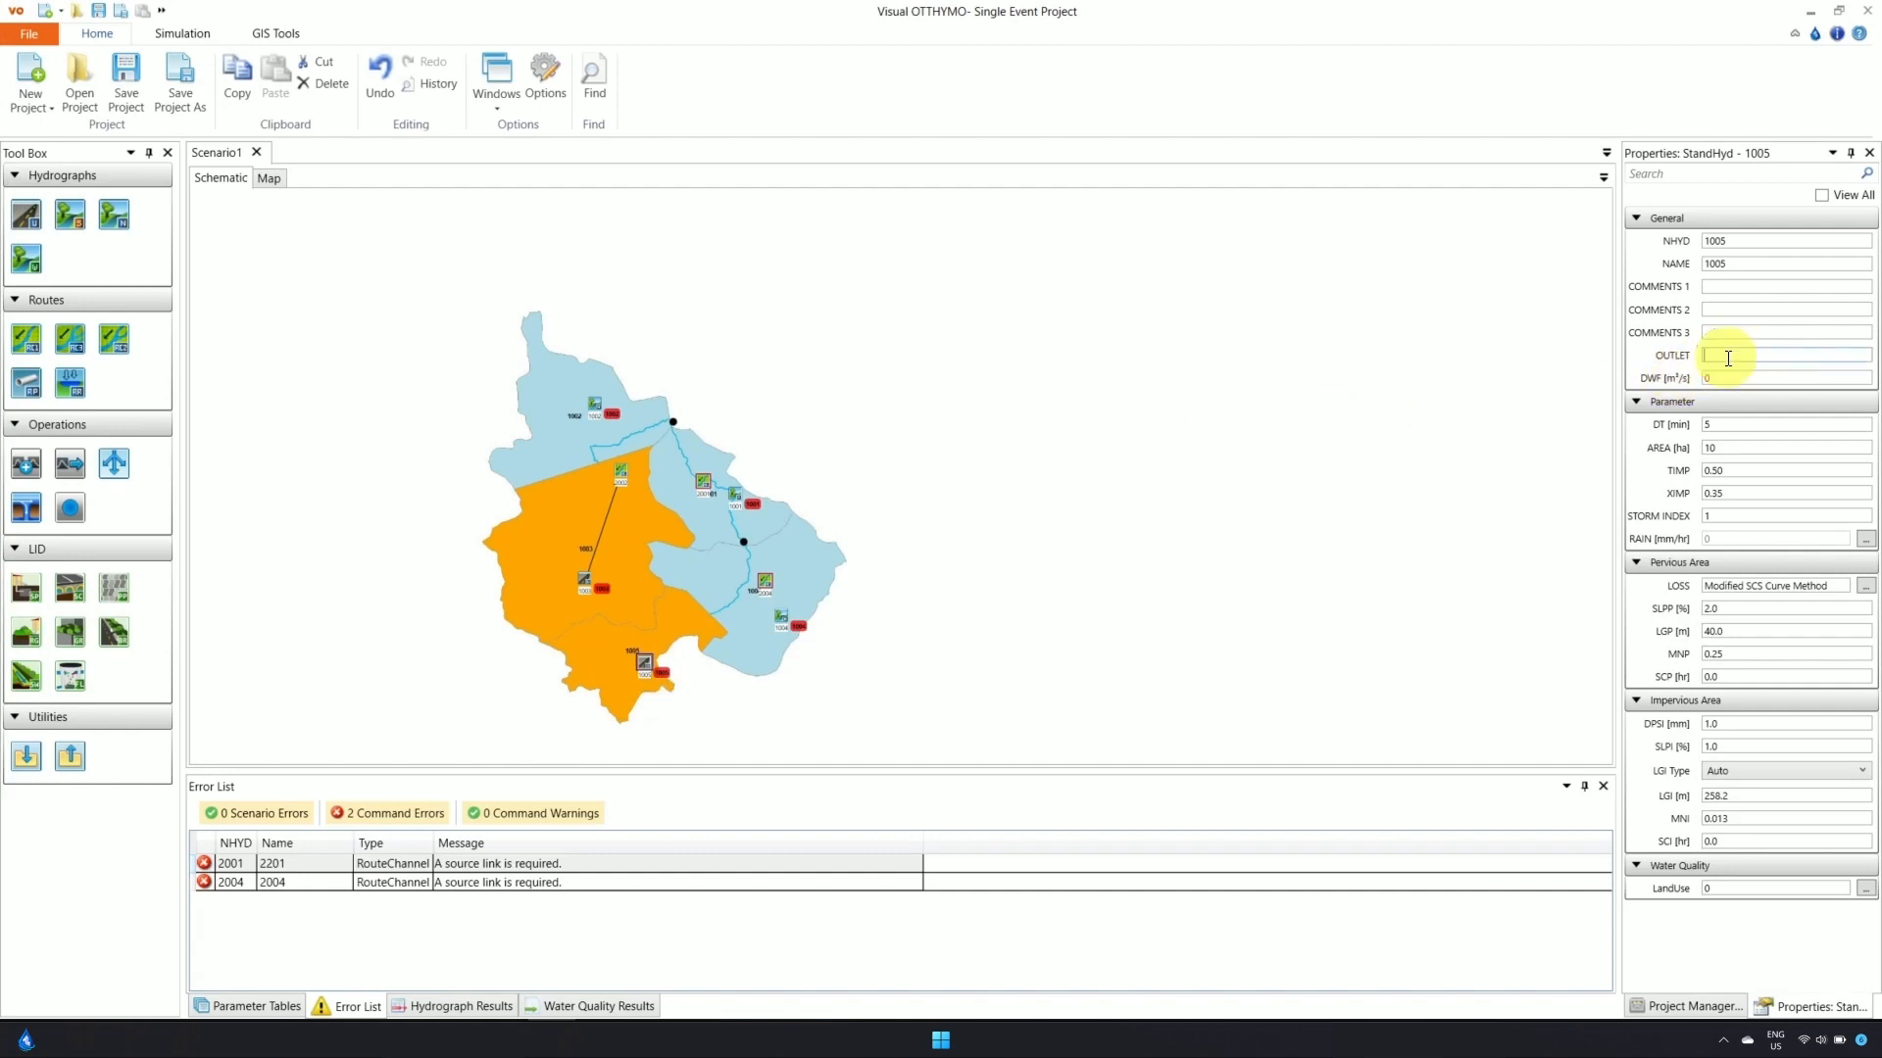
{"action": "type", "text": "2004"}
{"action": "key", "text": "Return"}
{"action": "left_click", "coordinate": [1295, 541]}
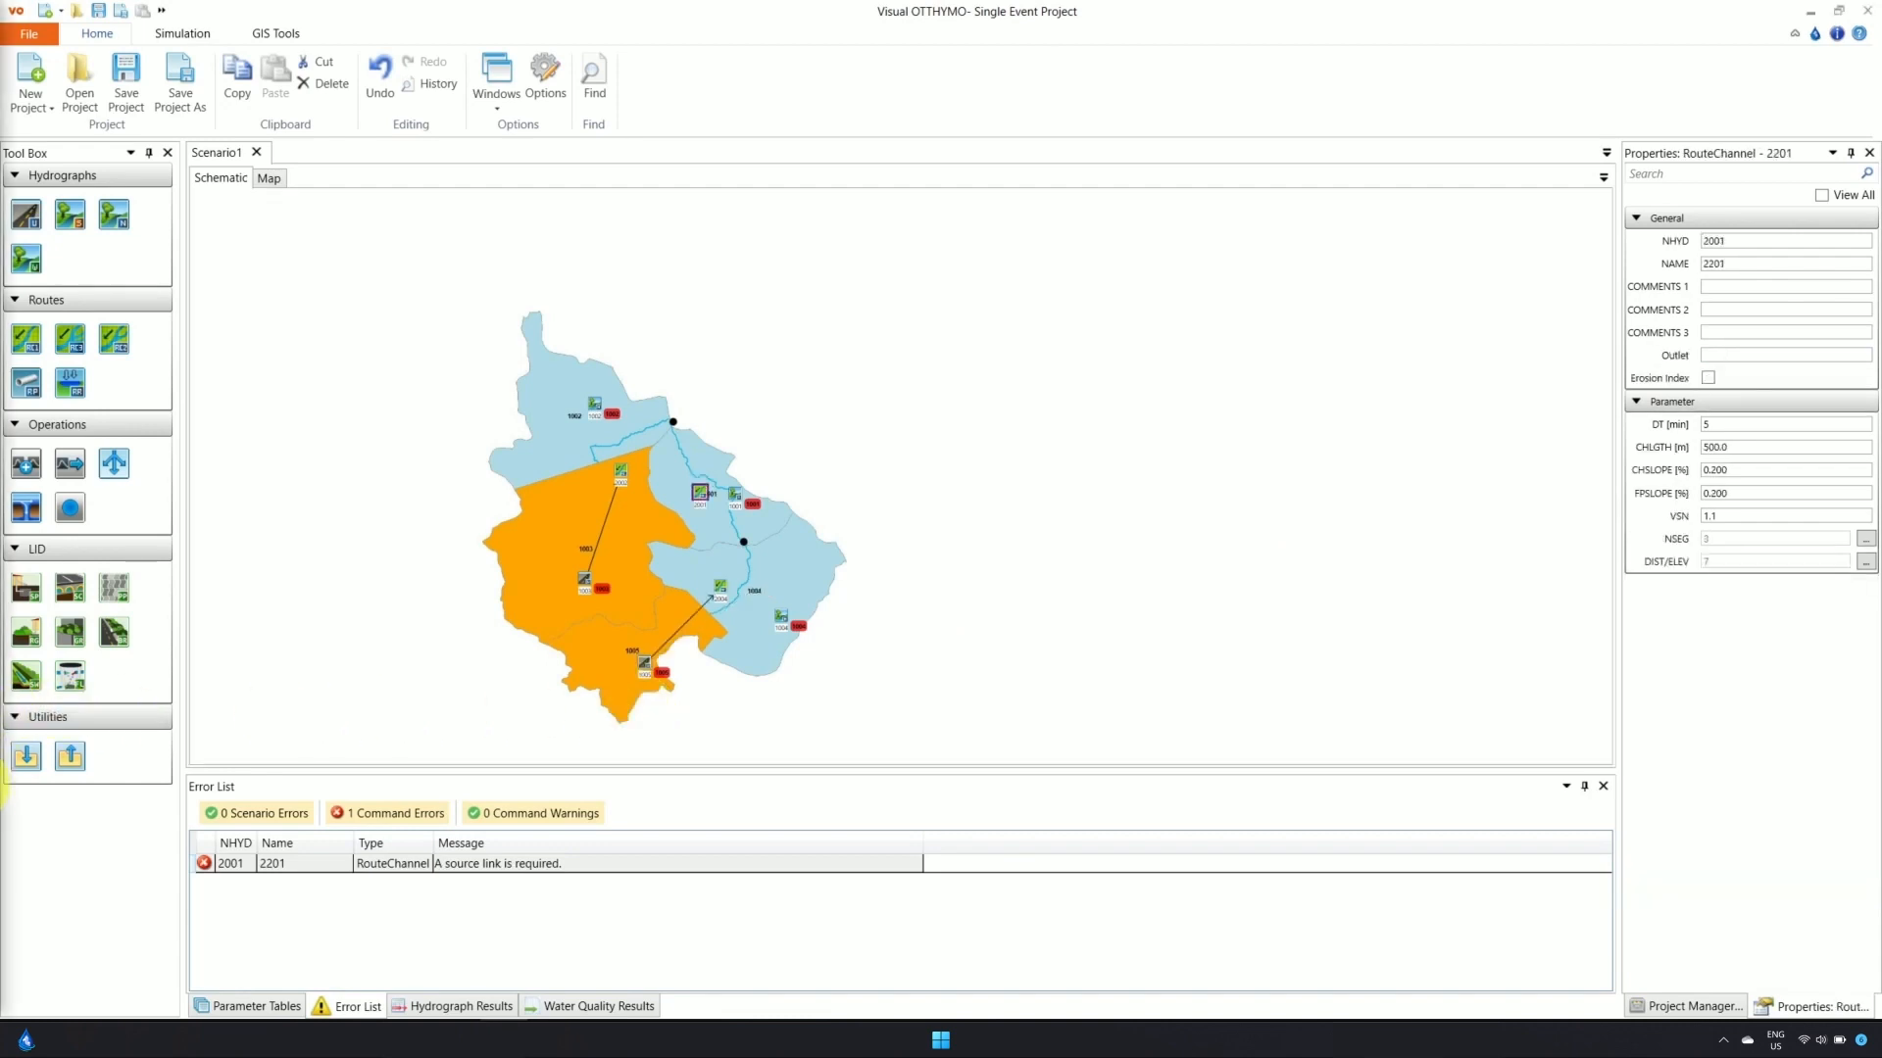
{"action": "left_click", "coordinate": [781, 627]}
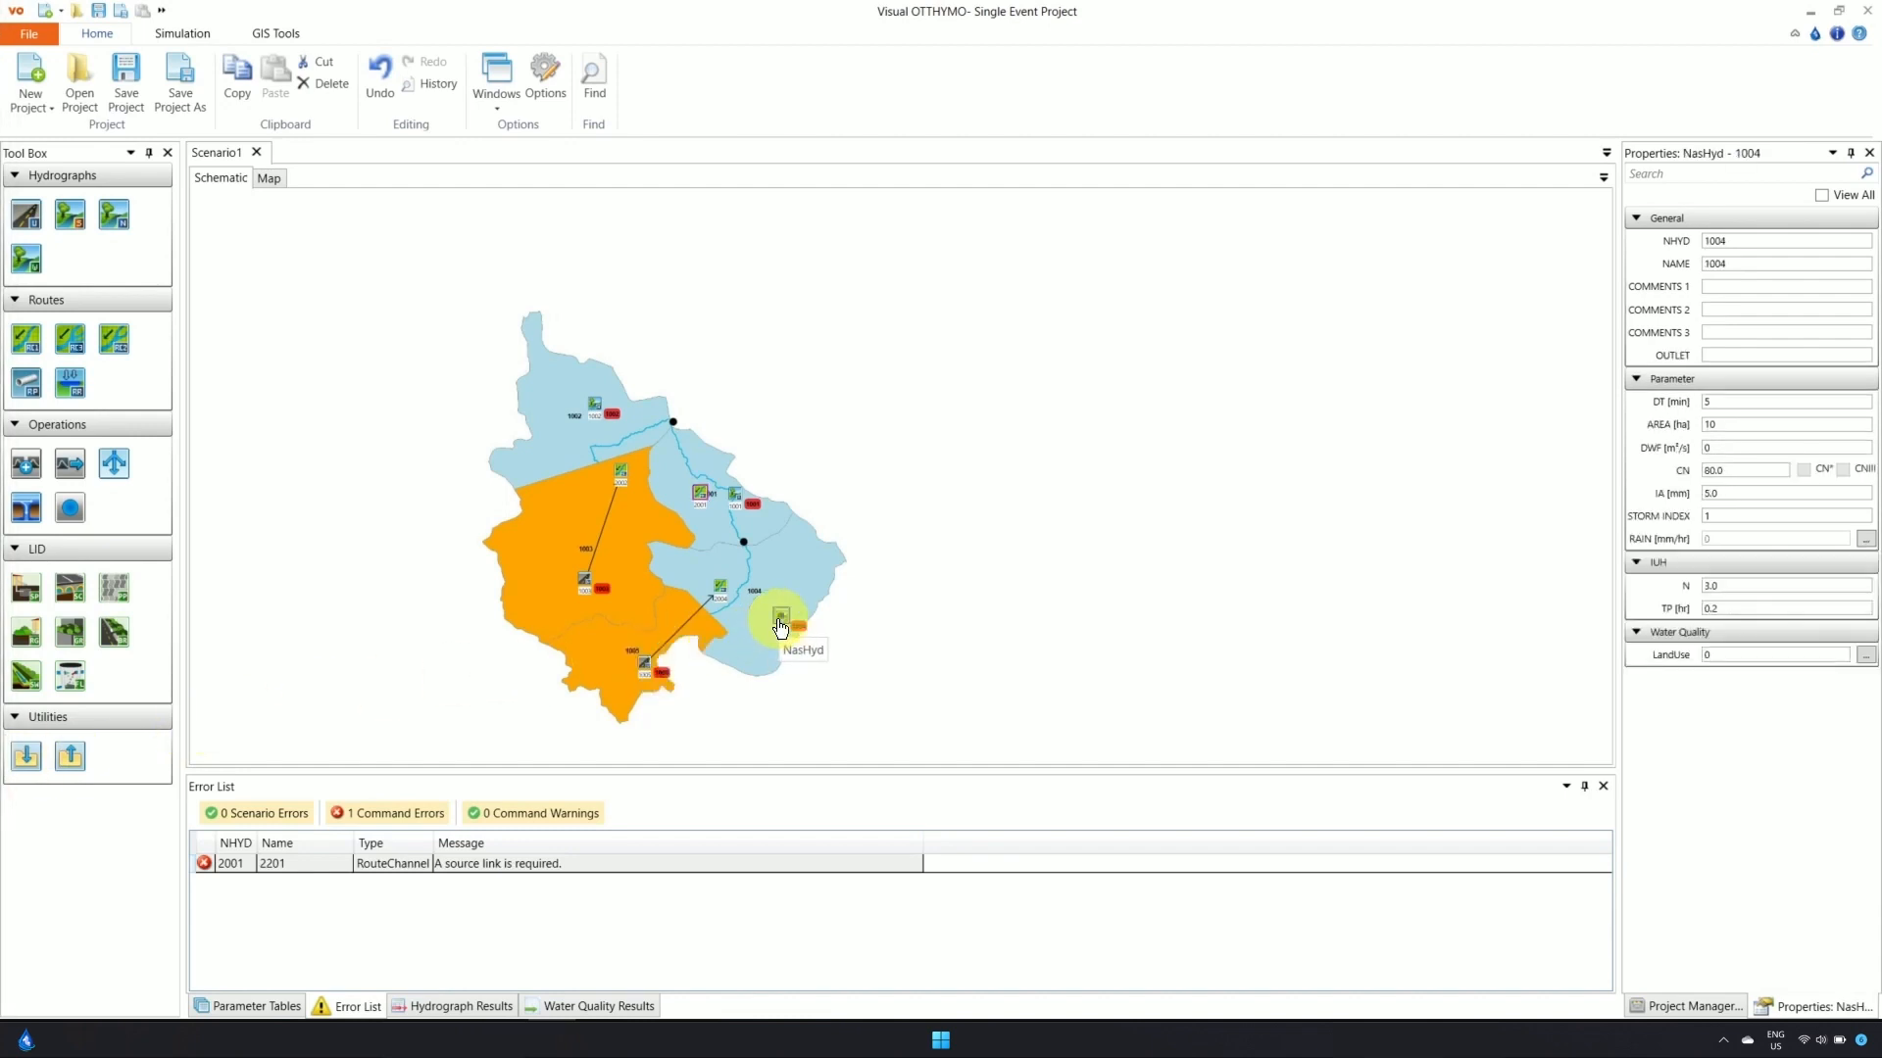
{"action": "left_click_drag", "start_coordinate": [780, 618], "coordinate": [697, 494]}
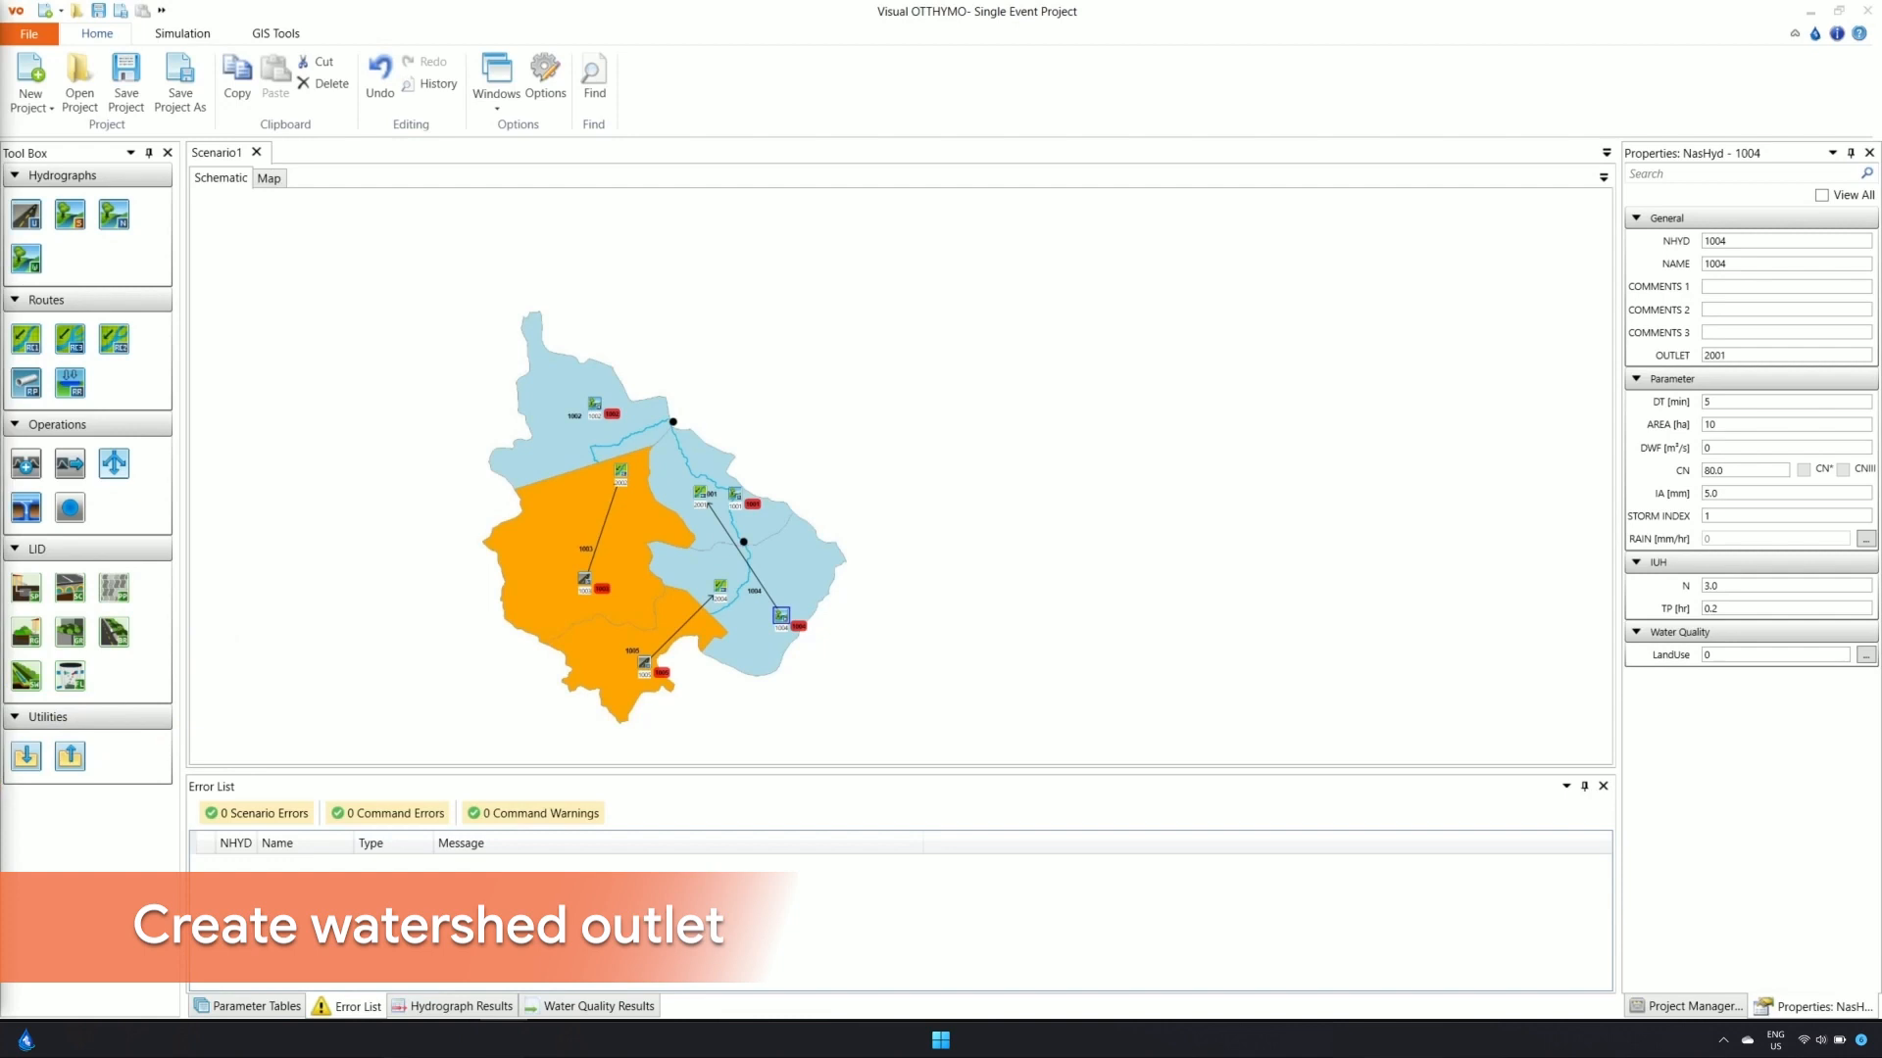
Place an AddHyd node at the upper junction and link NasHyd 1002, the orange-area channel and channel 2001 into it
{"action": "left_click", "coordinate": [107, 451]}
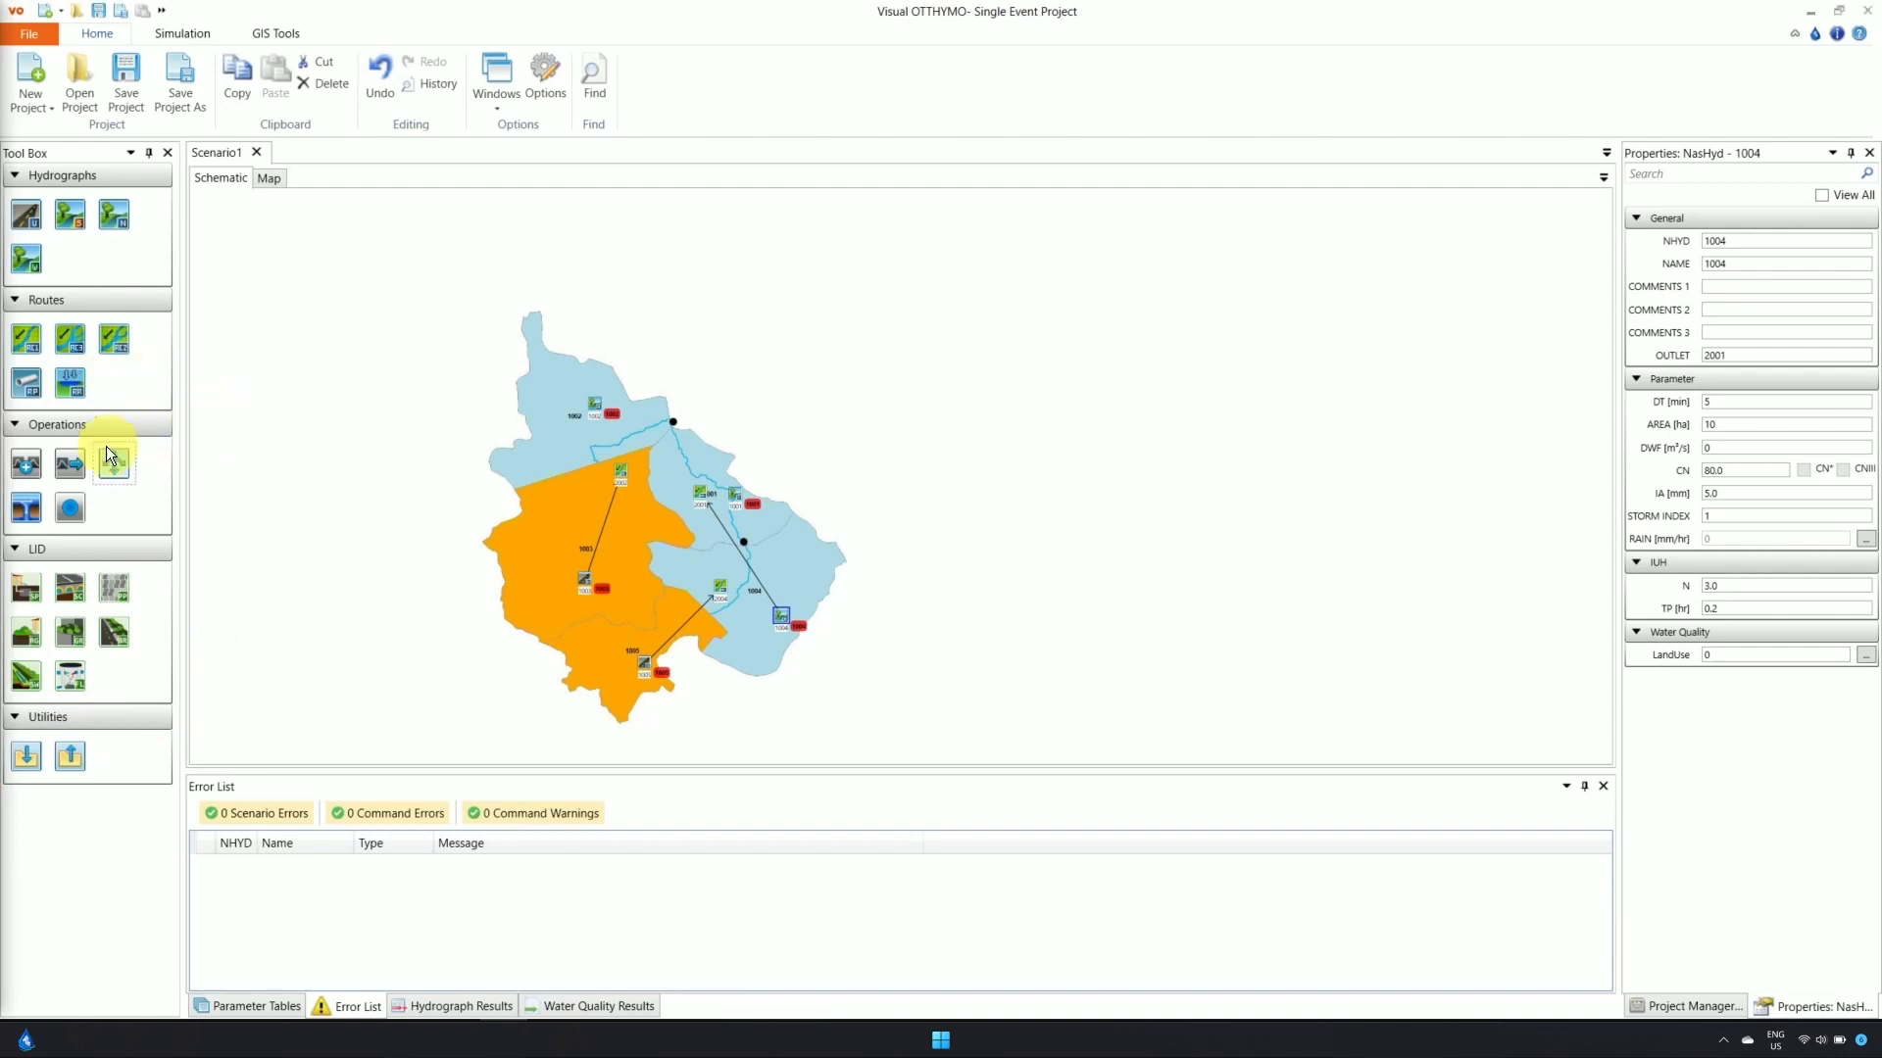
{"action": "left_click", "coordinate": [34, 454]}
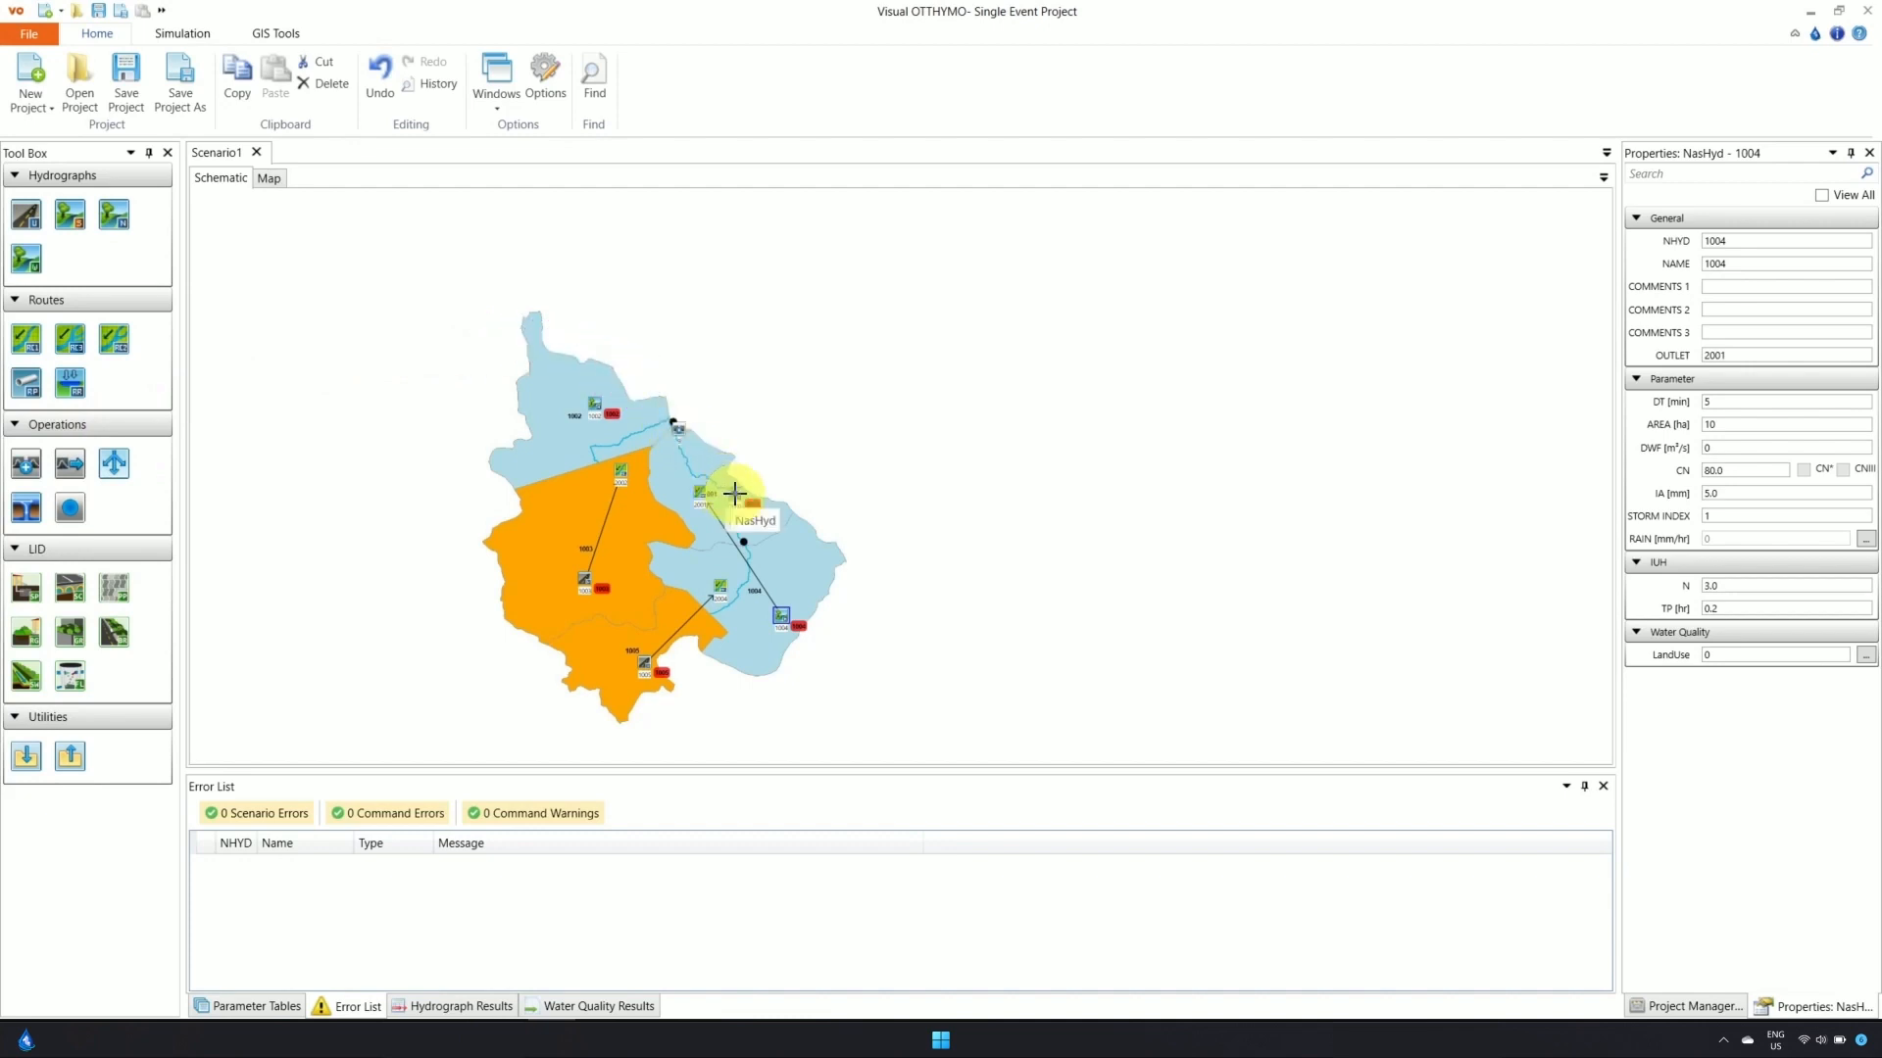
{"action": "left_click_drag", "start_coordinate": [734, 493], "coordinate": [676, 428]}
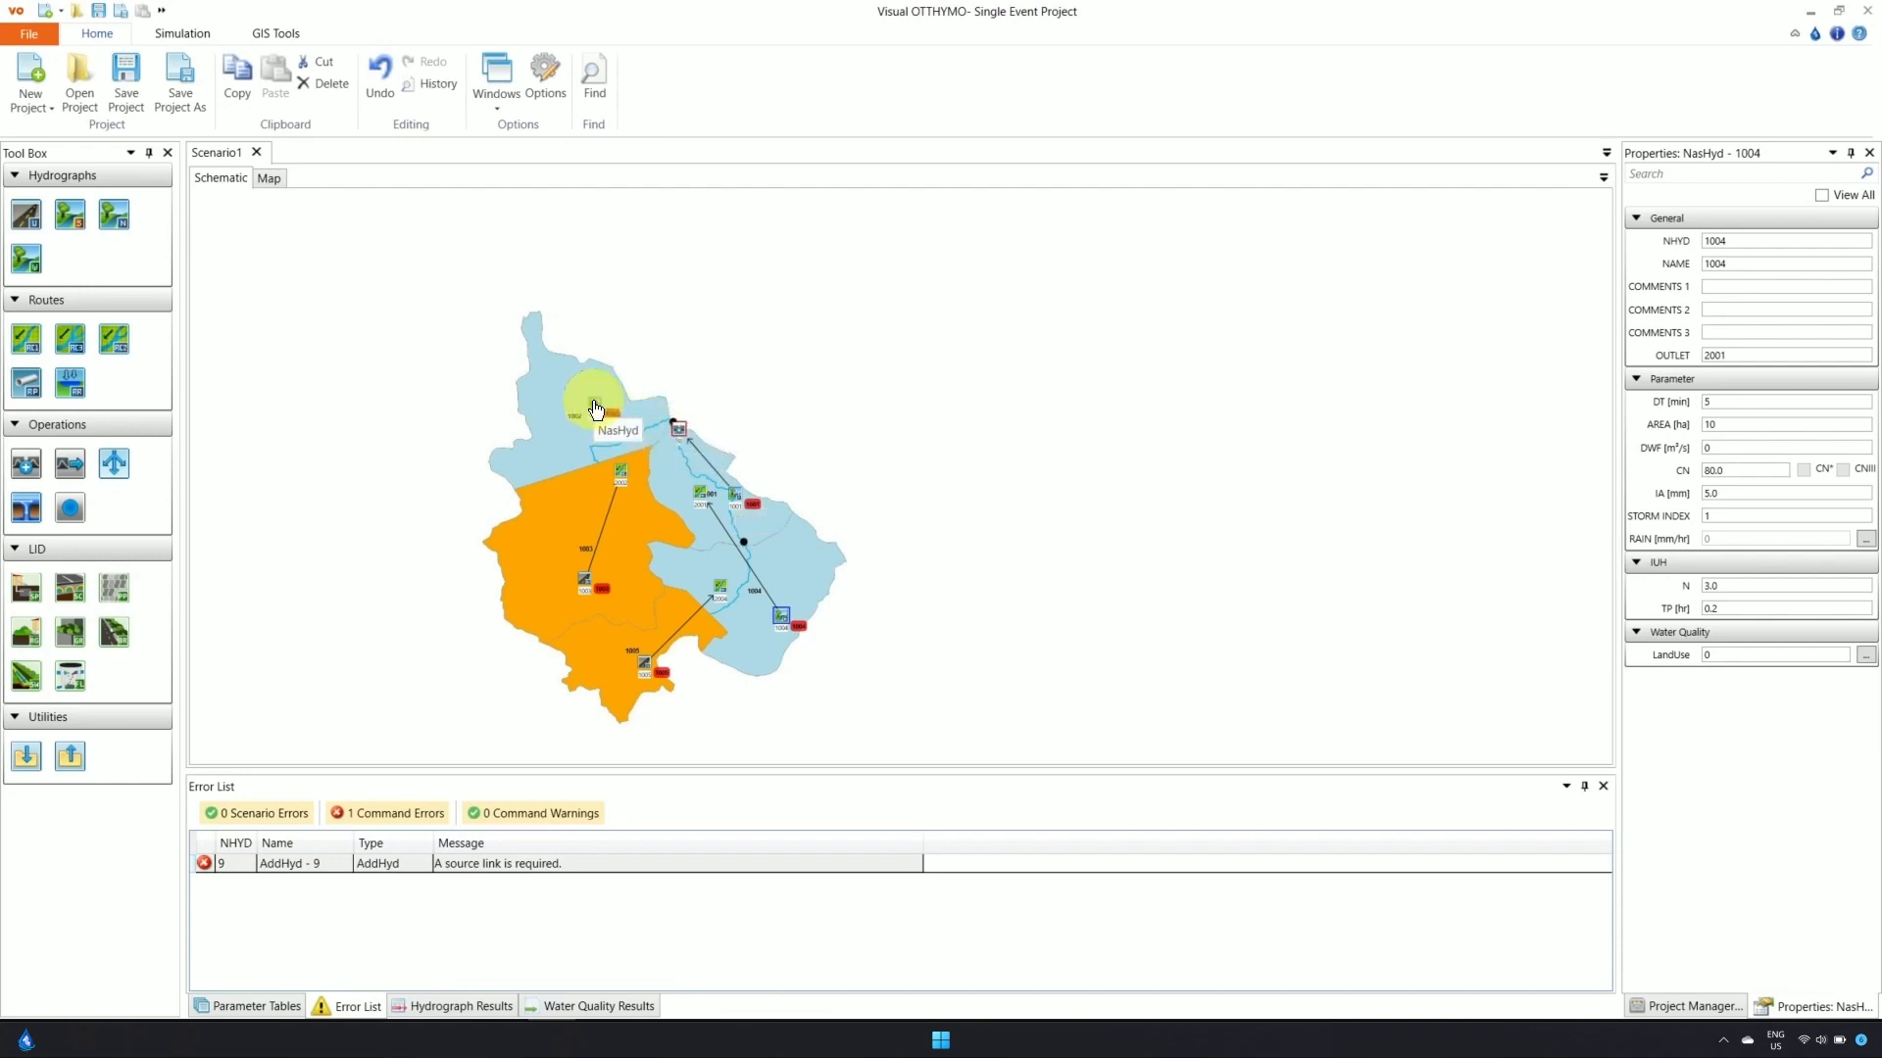
{"action": "left_click_drag", "start_coordinate": [597, 407], "coordinate": [676, 428]}
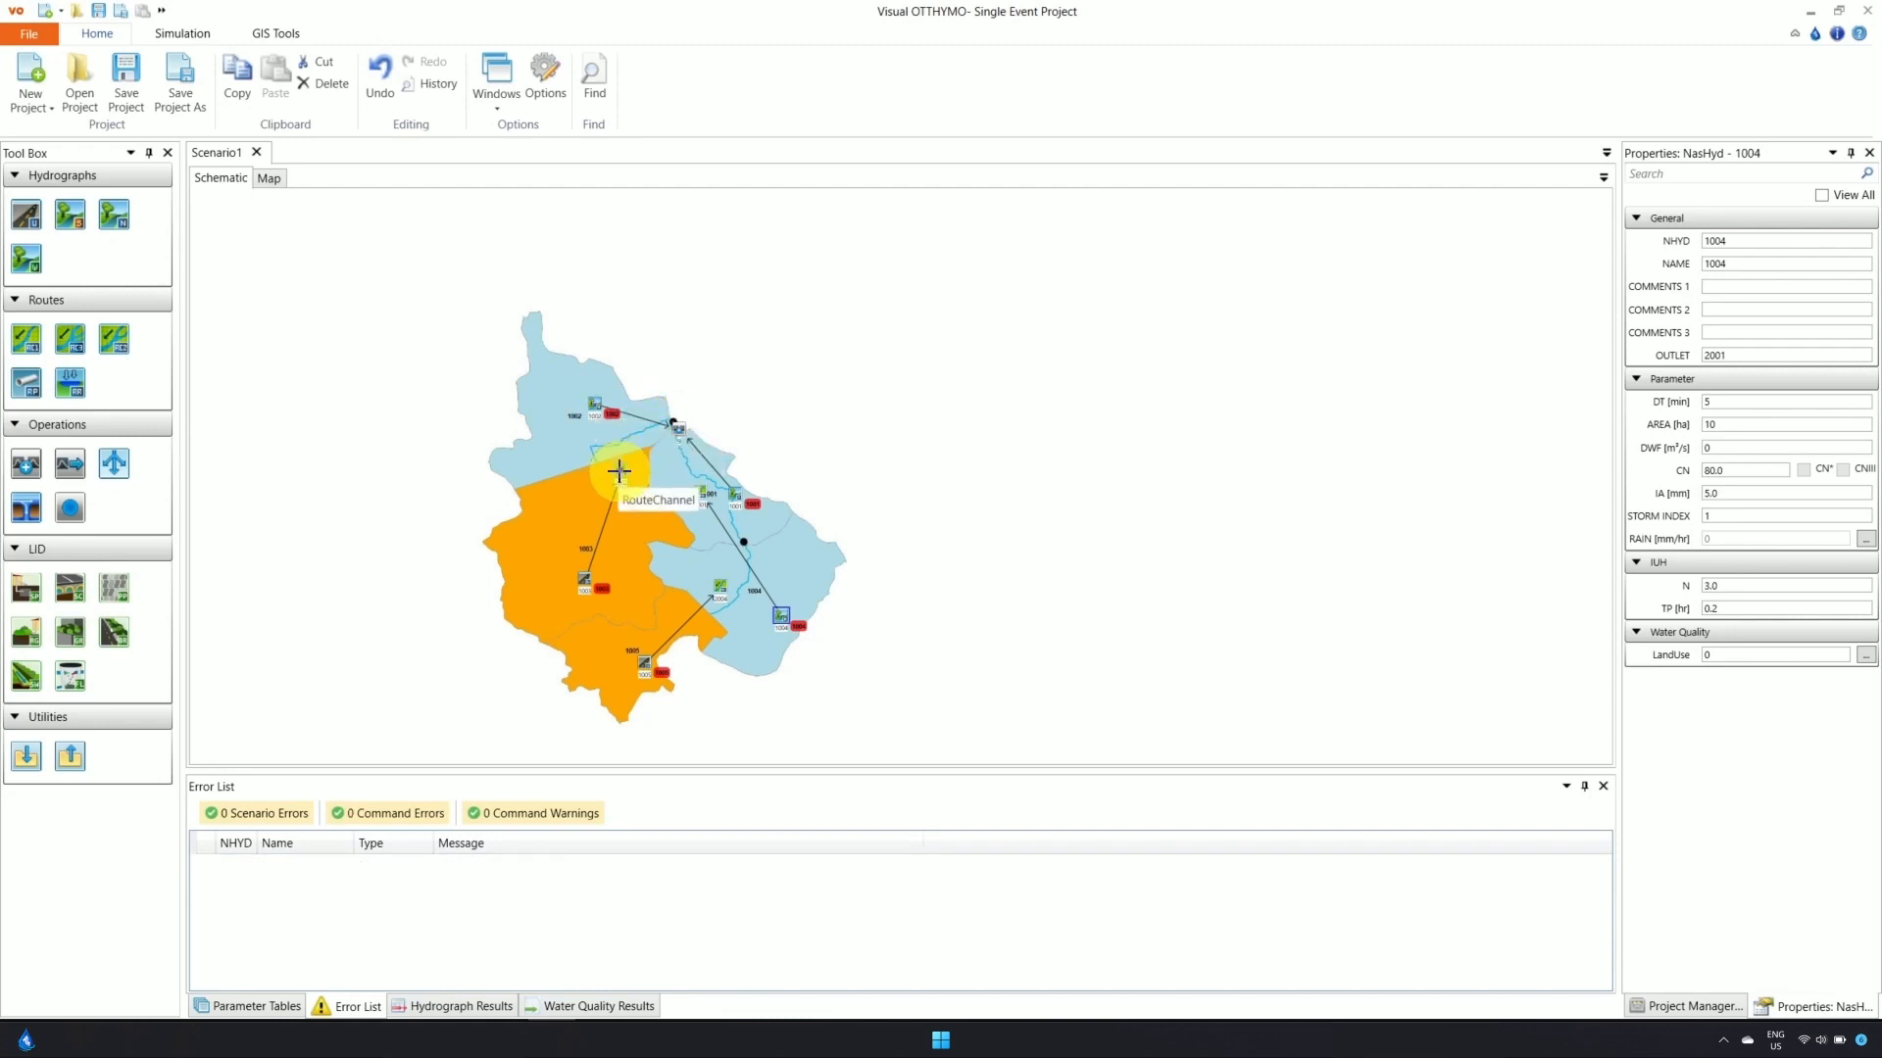
{"action": "left_click_drag", "start_coordinate": [618, 472], "coordinate": [674, 426]}
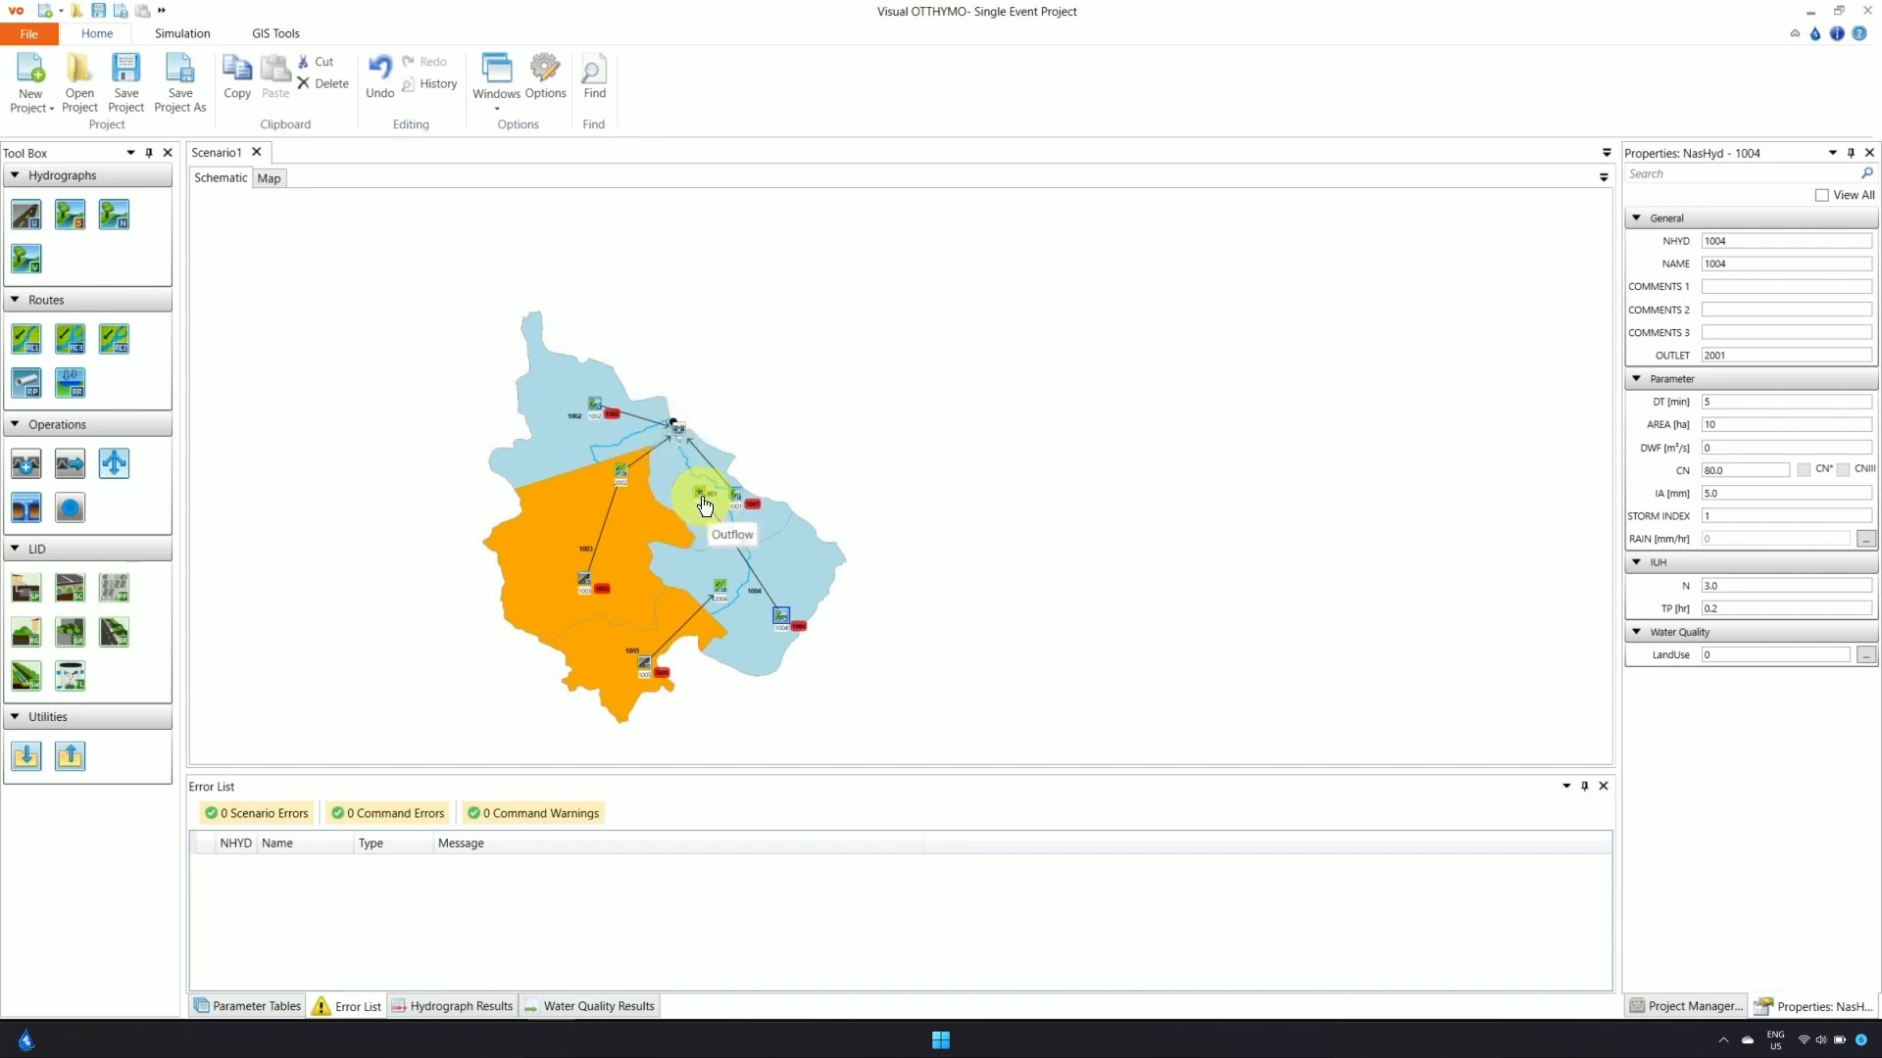
{"action": "left_click_drag", "start_coordinate": [697, 493], "coordinate": [675, 429]}
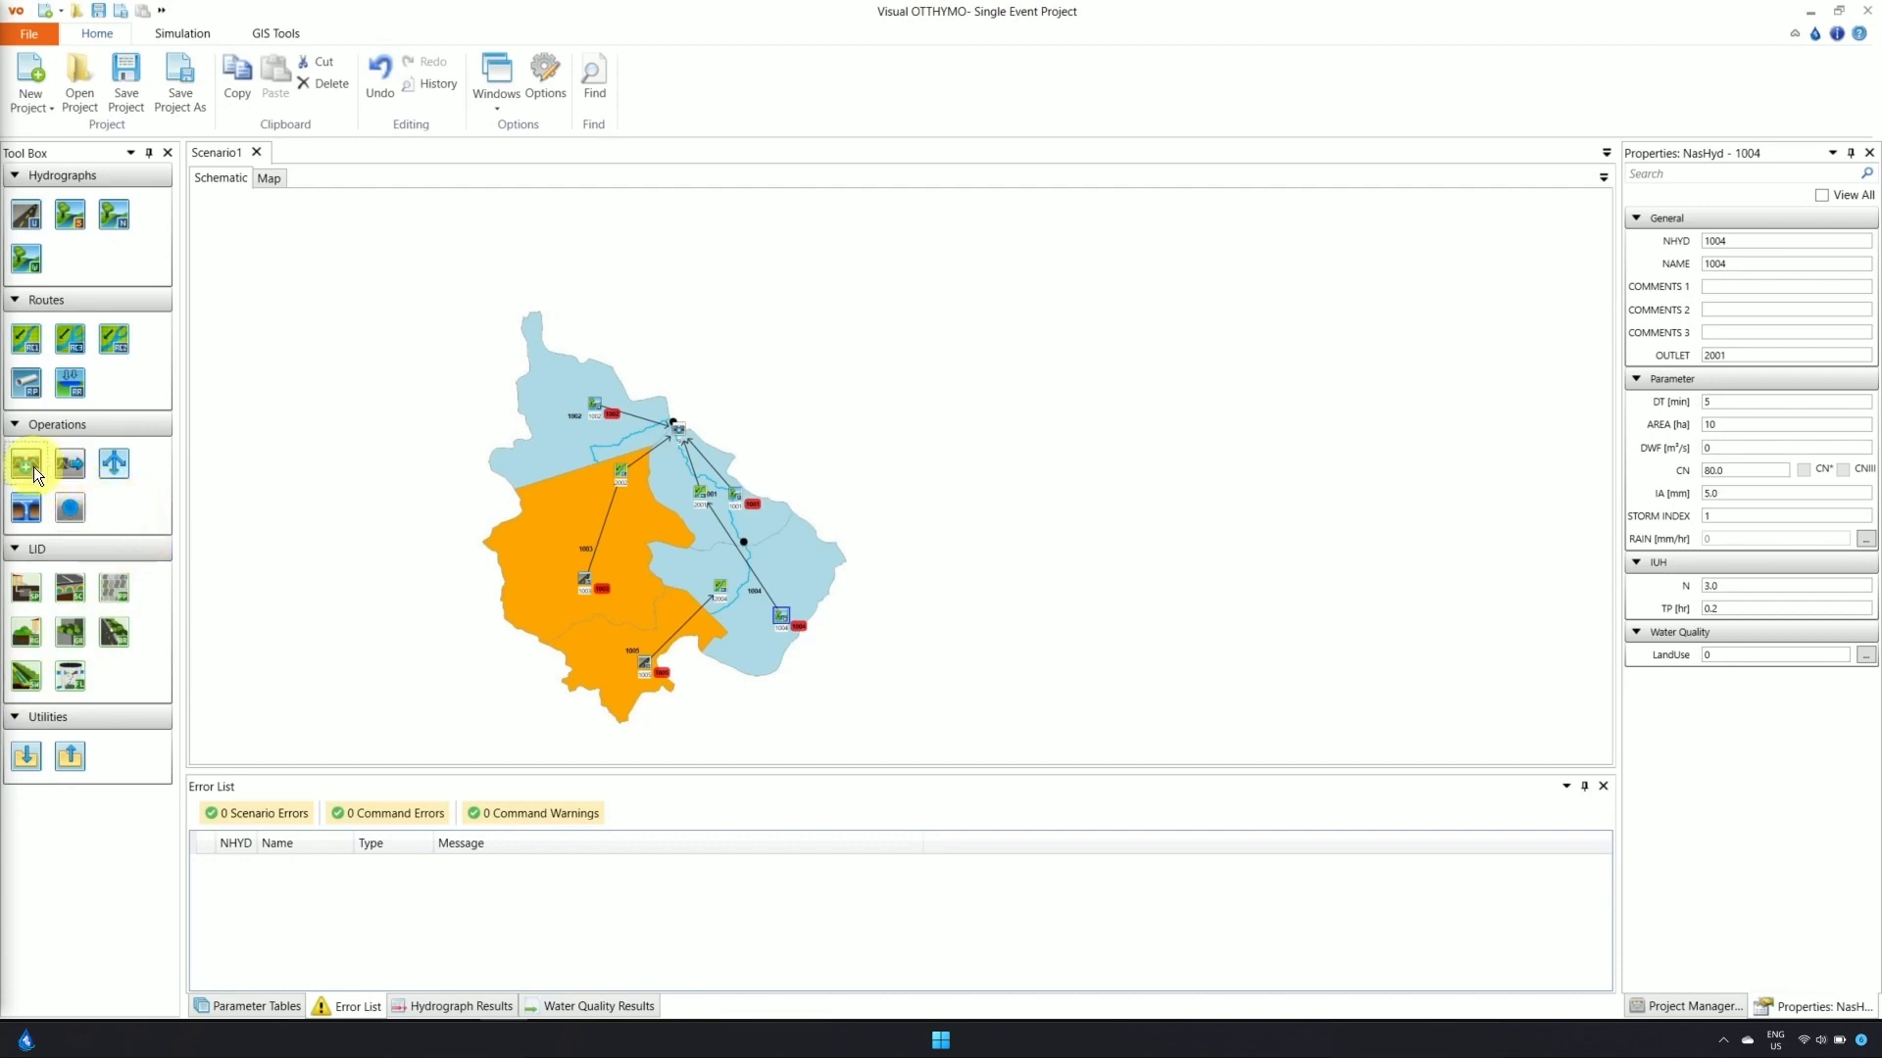
Add AddHyd 10 at the lower junction, feed channel 2004 into it, and select the old link
{"action": "left_click_drag", "start_coordinate": [33, 466], "coordinate": [399, 508]}
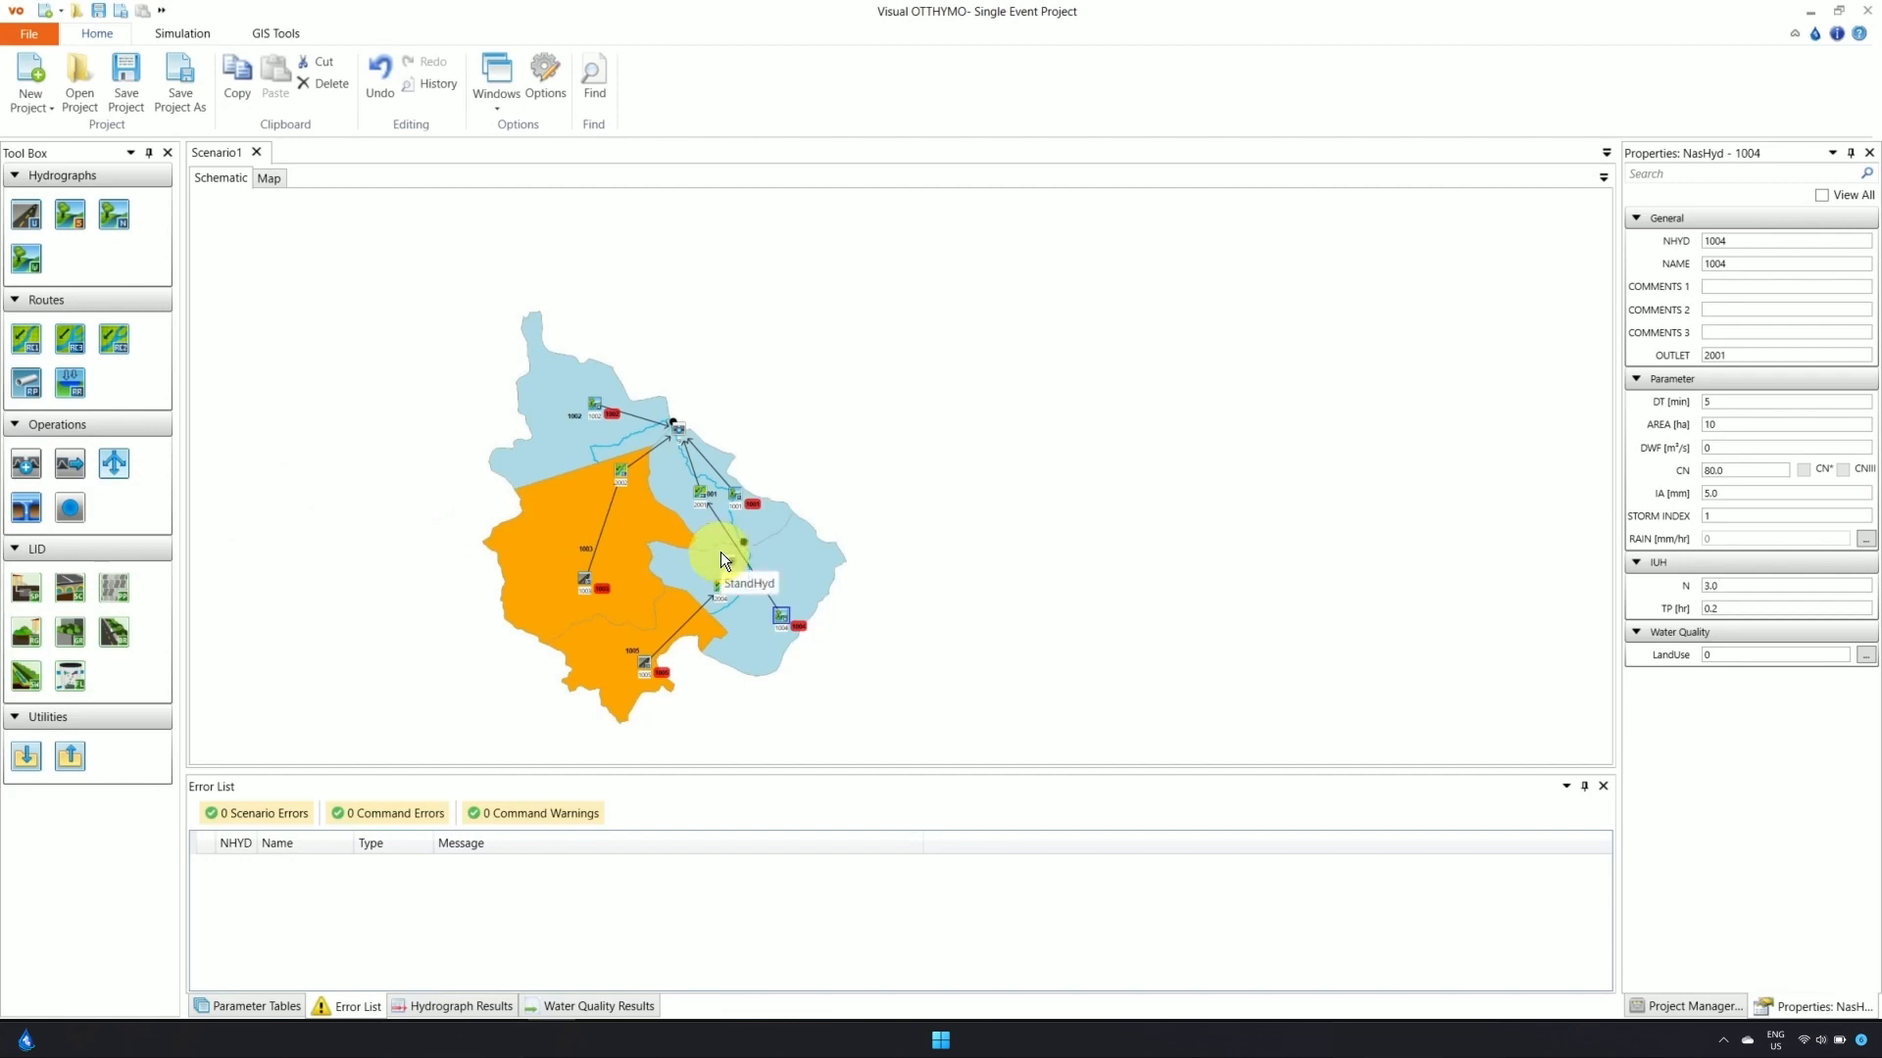
{"action": "left_click", "coordinate": [708, 603]}
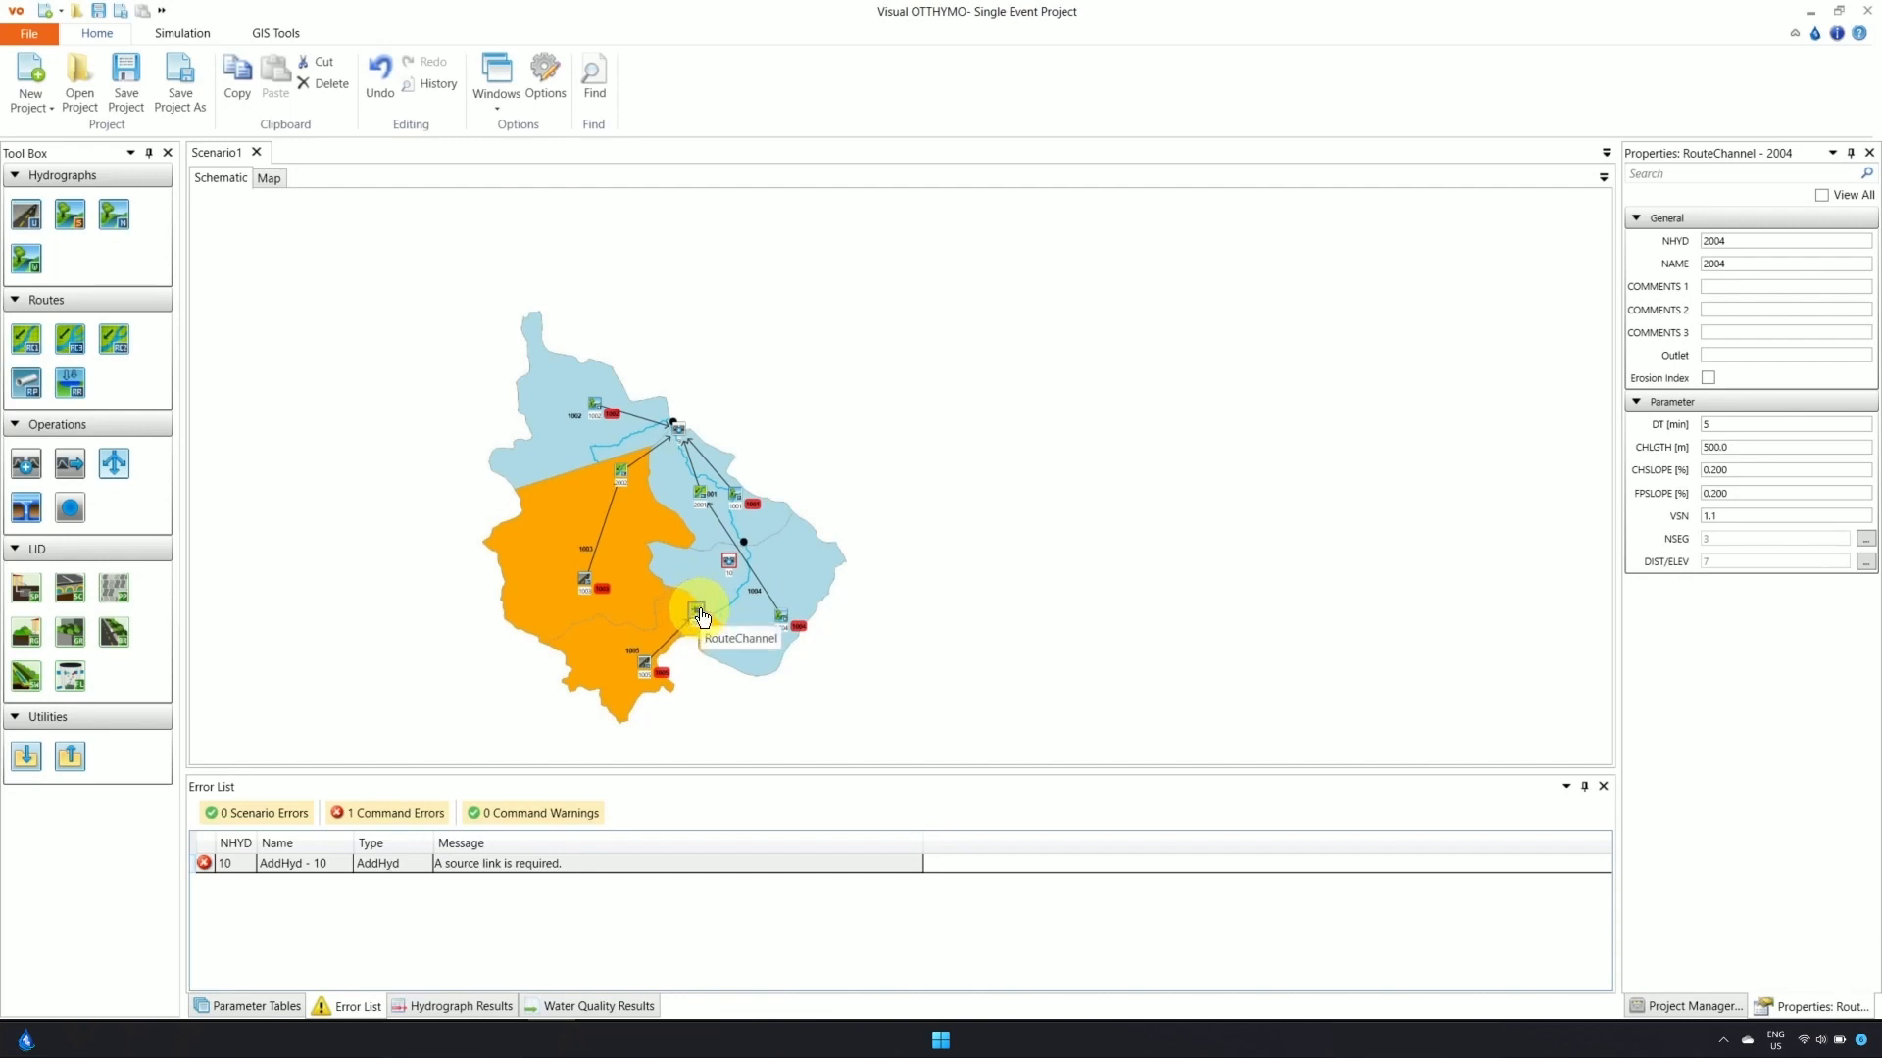
{"action": "left_click_drag", "start_coordinate": [695, 609], "coordinate": [706, 548]}
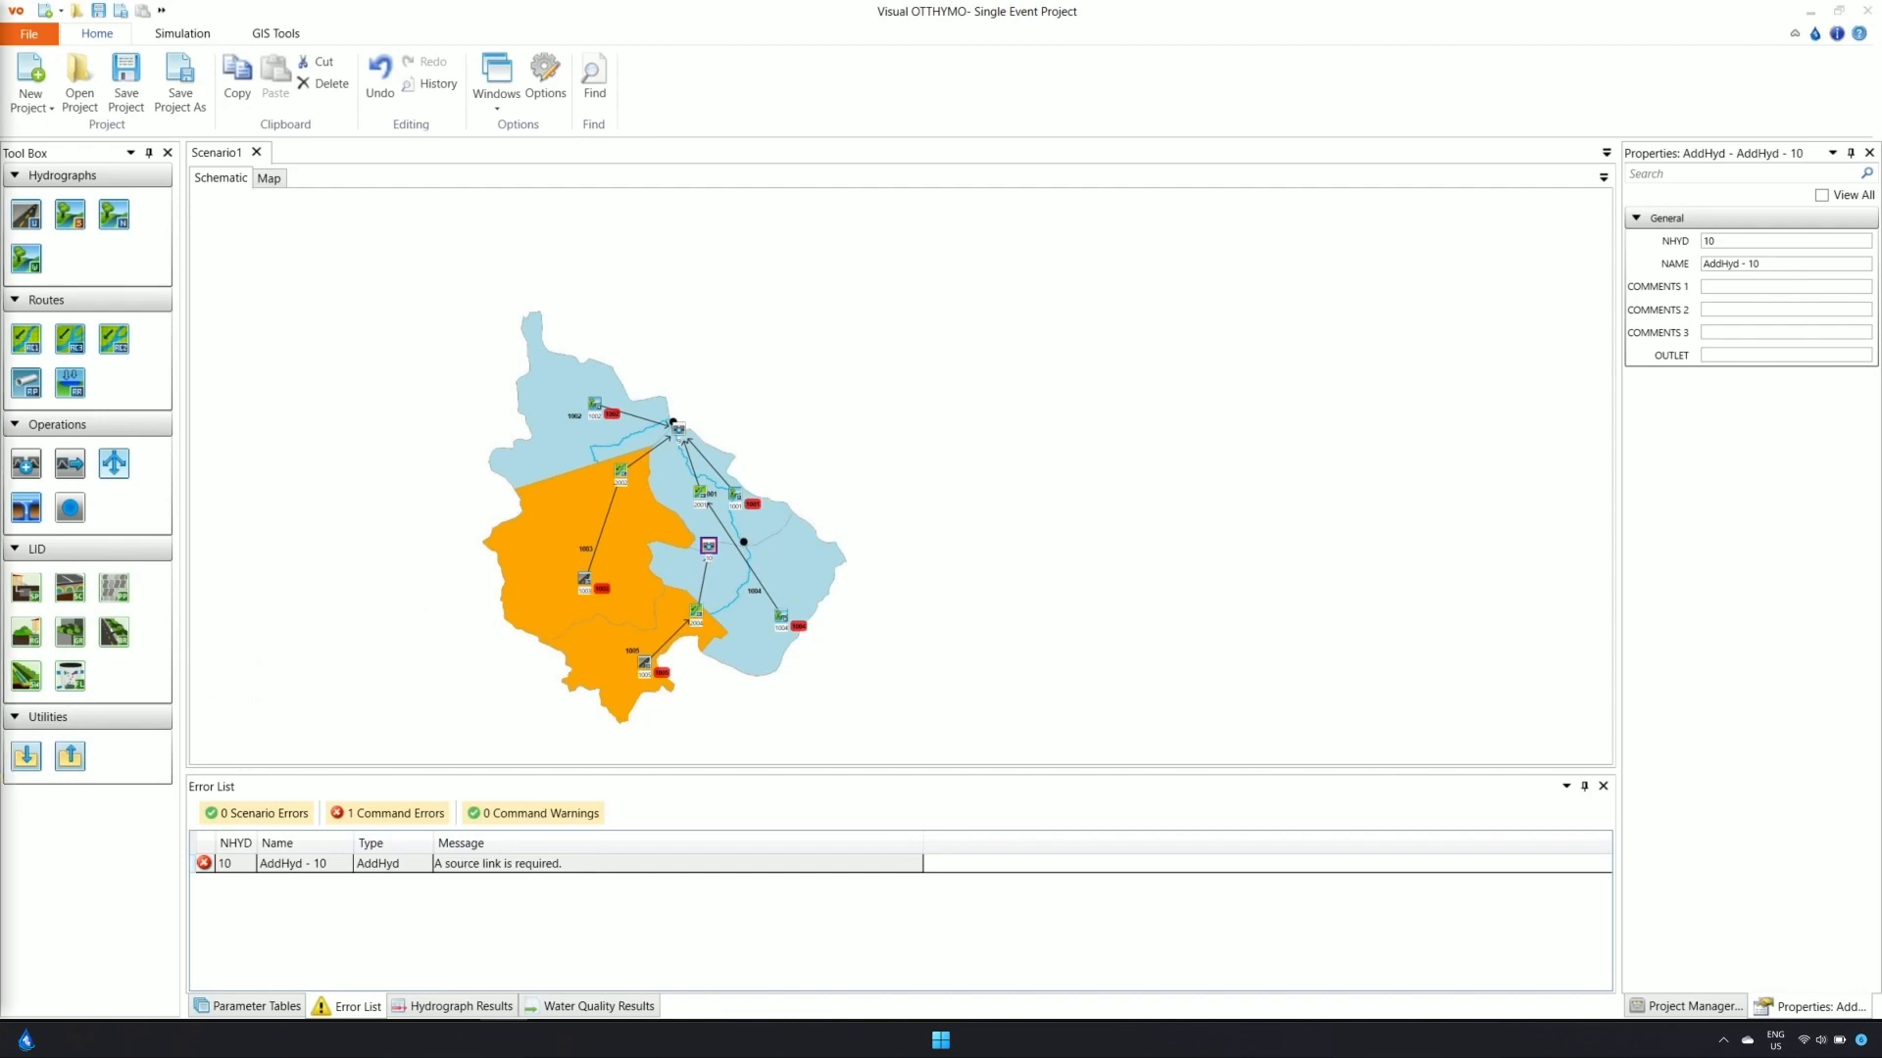
{"action": "left_click", "coordinate": [747, 566]}
Delete the old lower-junction link and reconnect node 1004 with a new link
{"action": "right_click", "coordinate": [745, 564]}
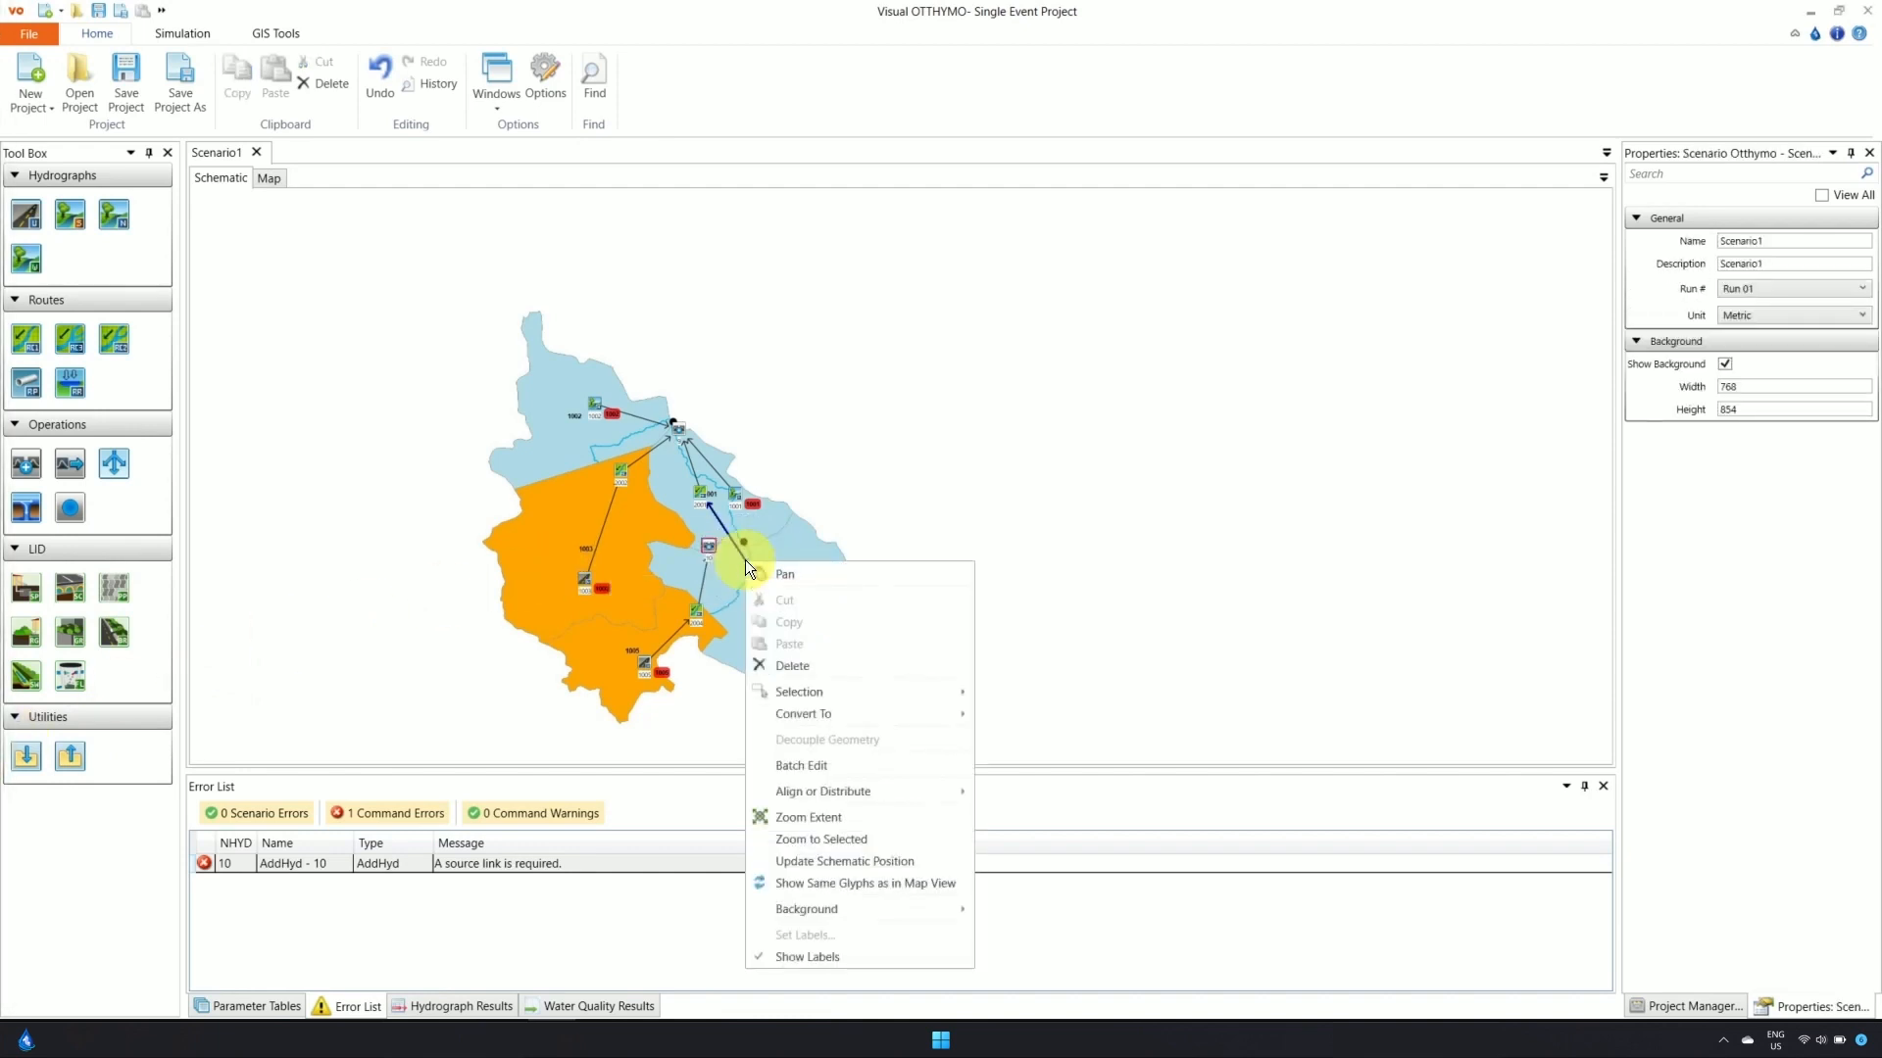
{"action": "left_click", "coordinate": [790, 665]}
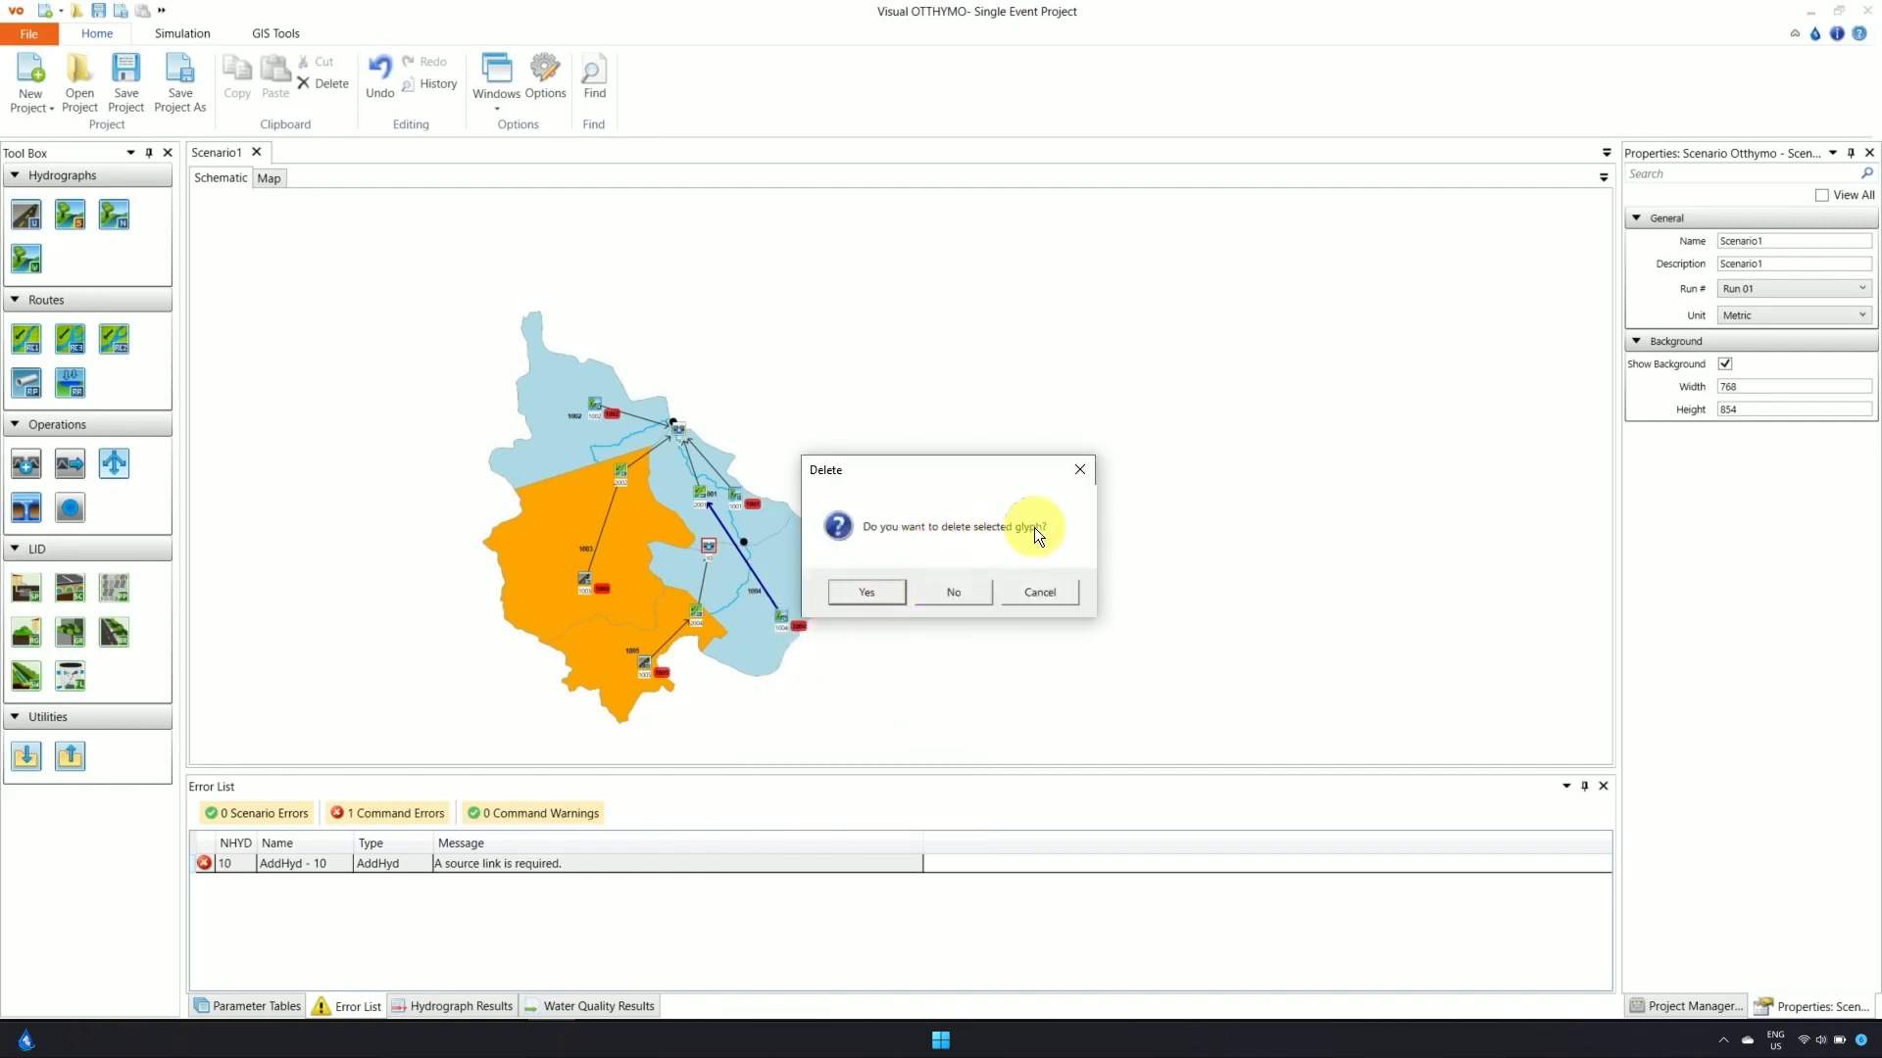
{"action": "left_click", "coordinate": [866, 592]}
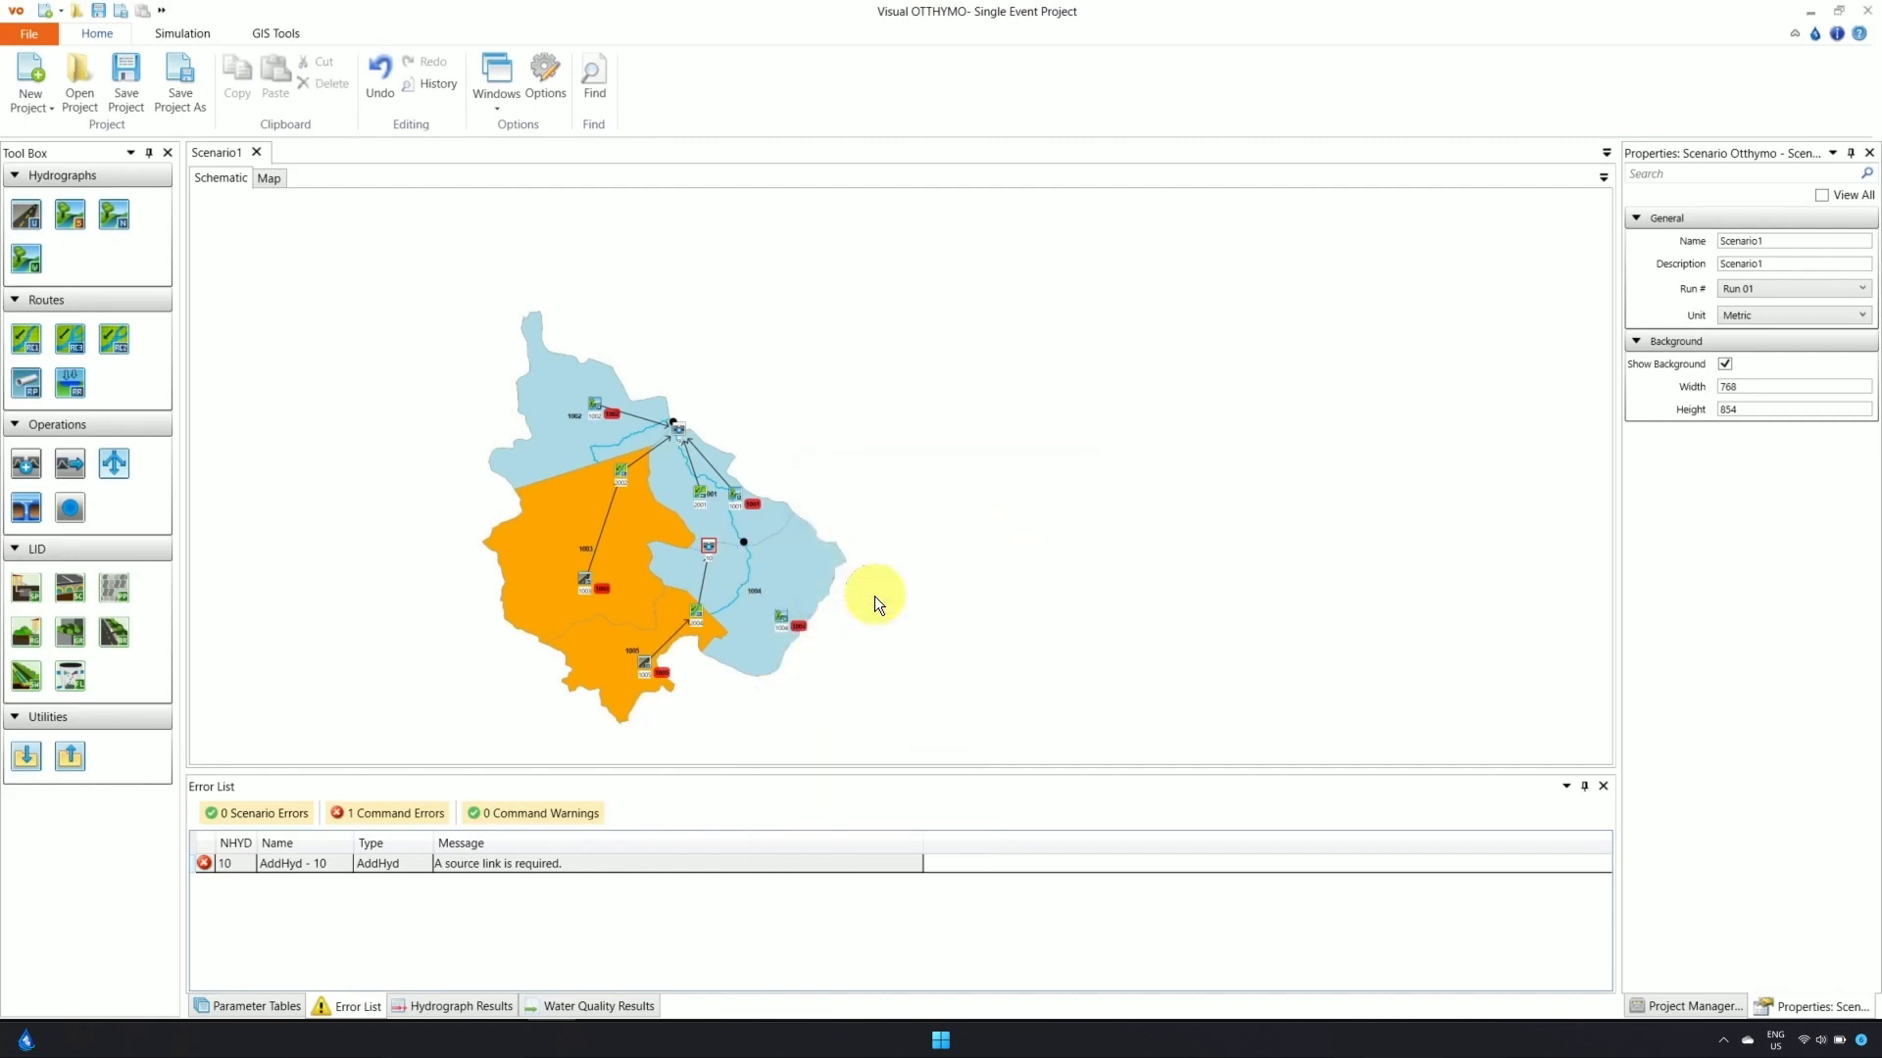
{"action": "left_click_drag", "start_coordinate": [779, 619], "coordinate": [699, 491]}
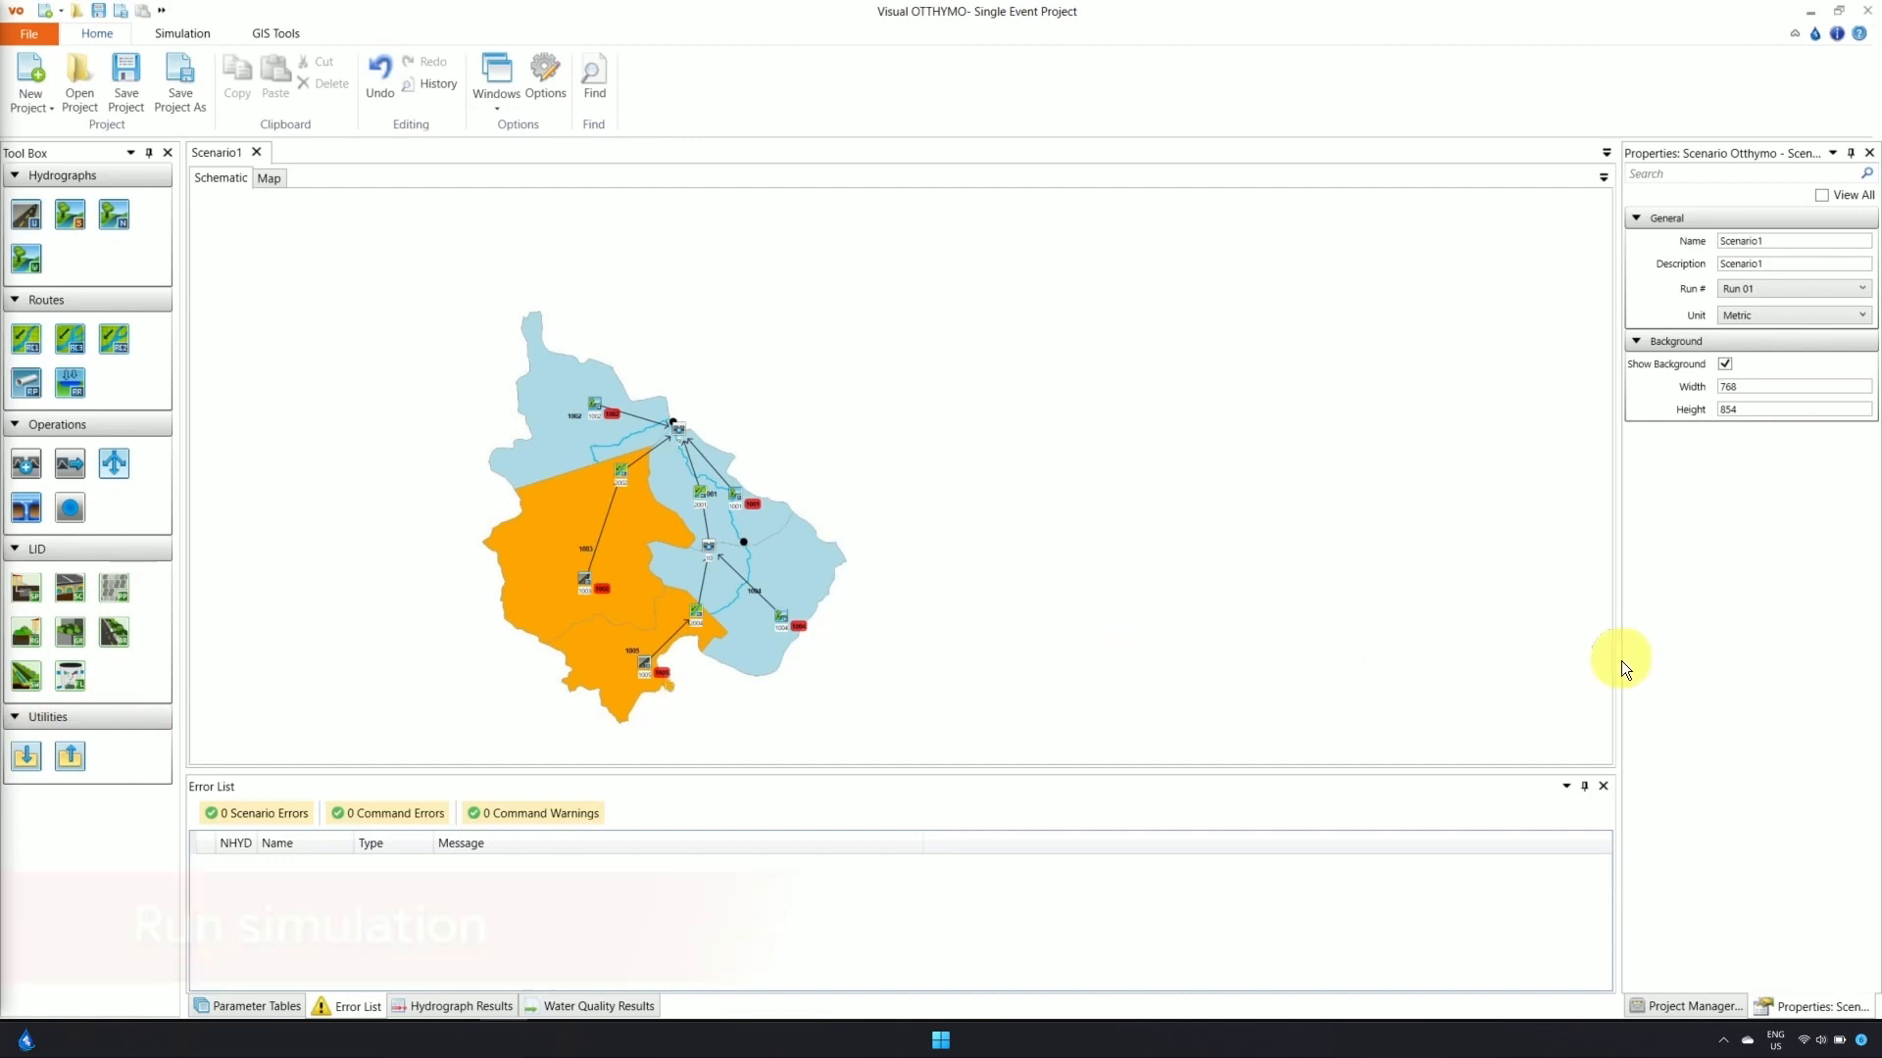
View the default_Chicago storm's rainfall from the Project Manager, then close the Storm Viewer
{"action": "left_click", "coordinate": [1692, 1006]}
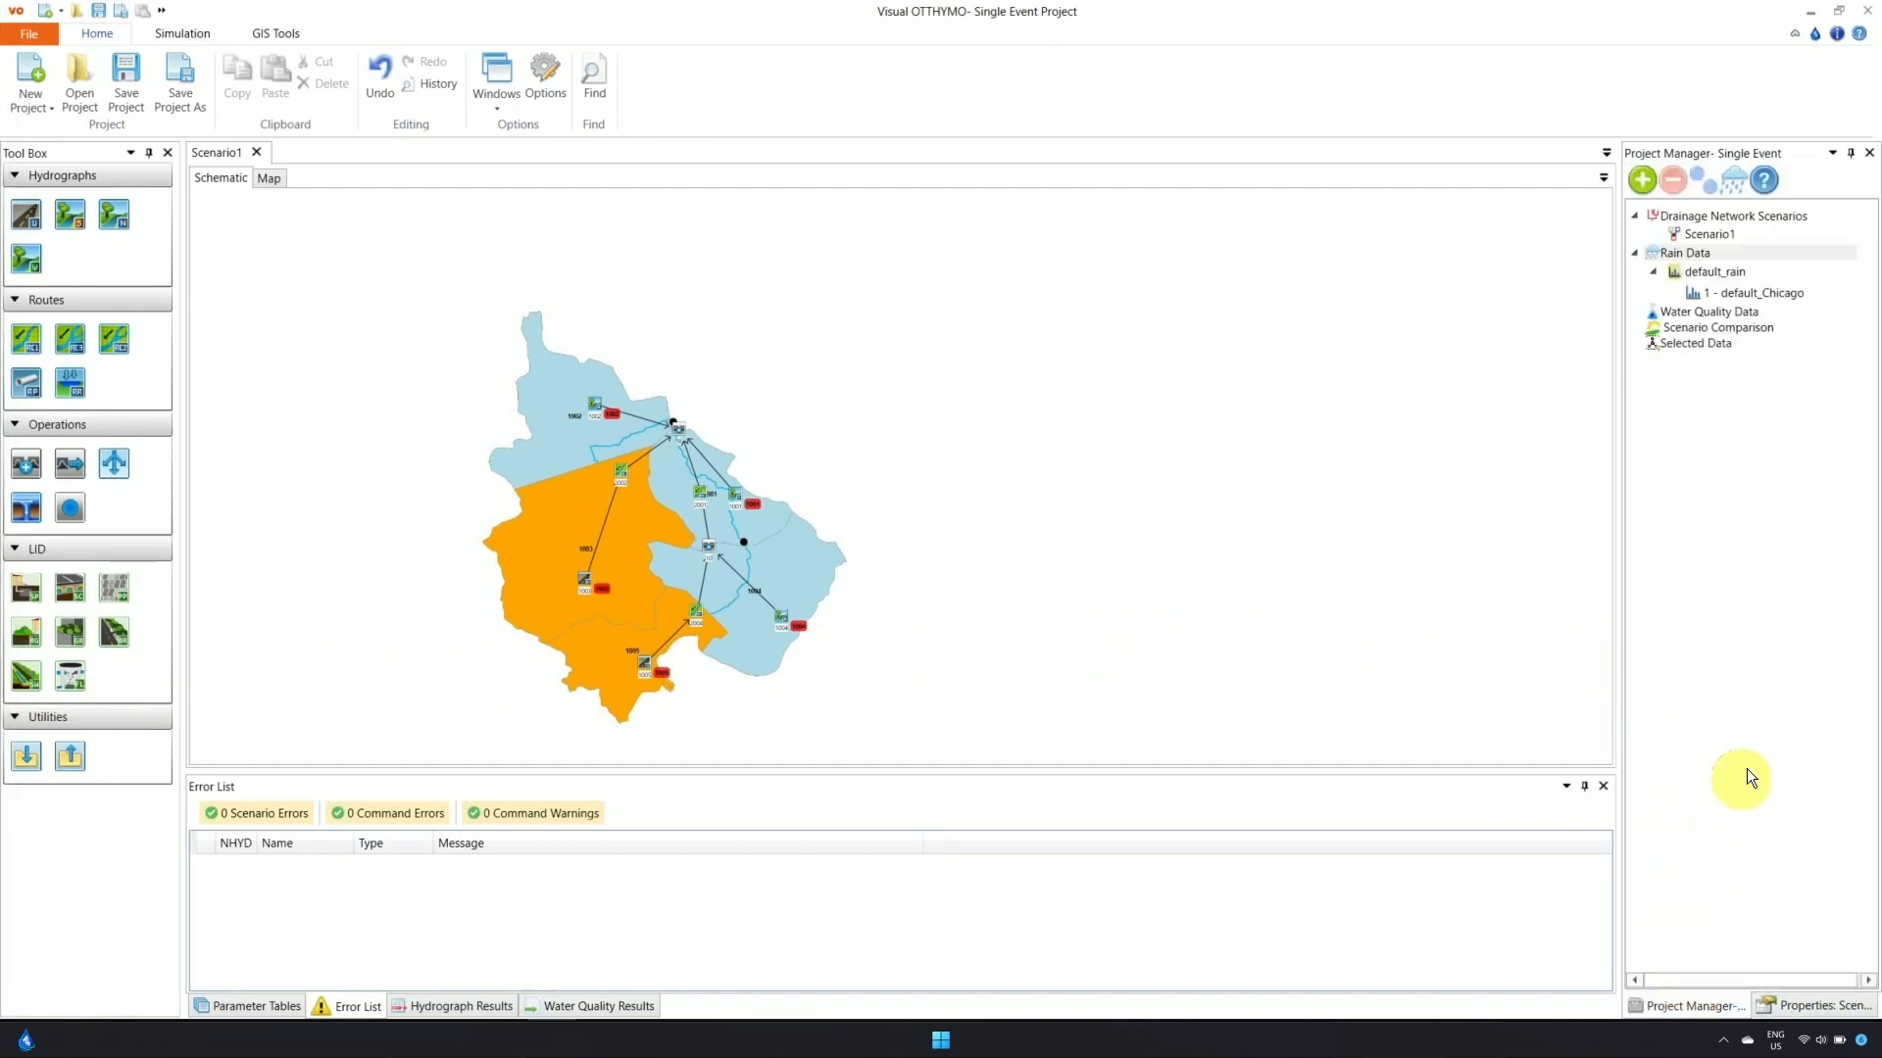
{"action": "double_click", "coordinate": [1727, 296]}
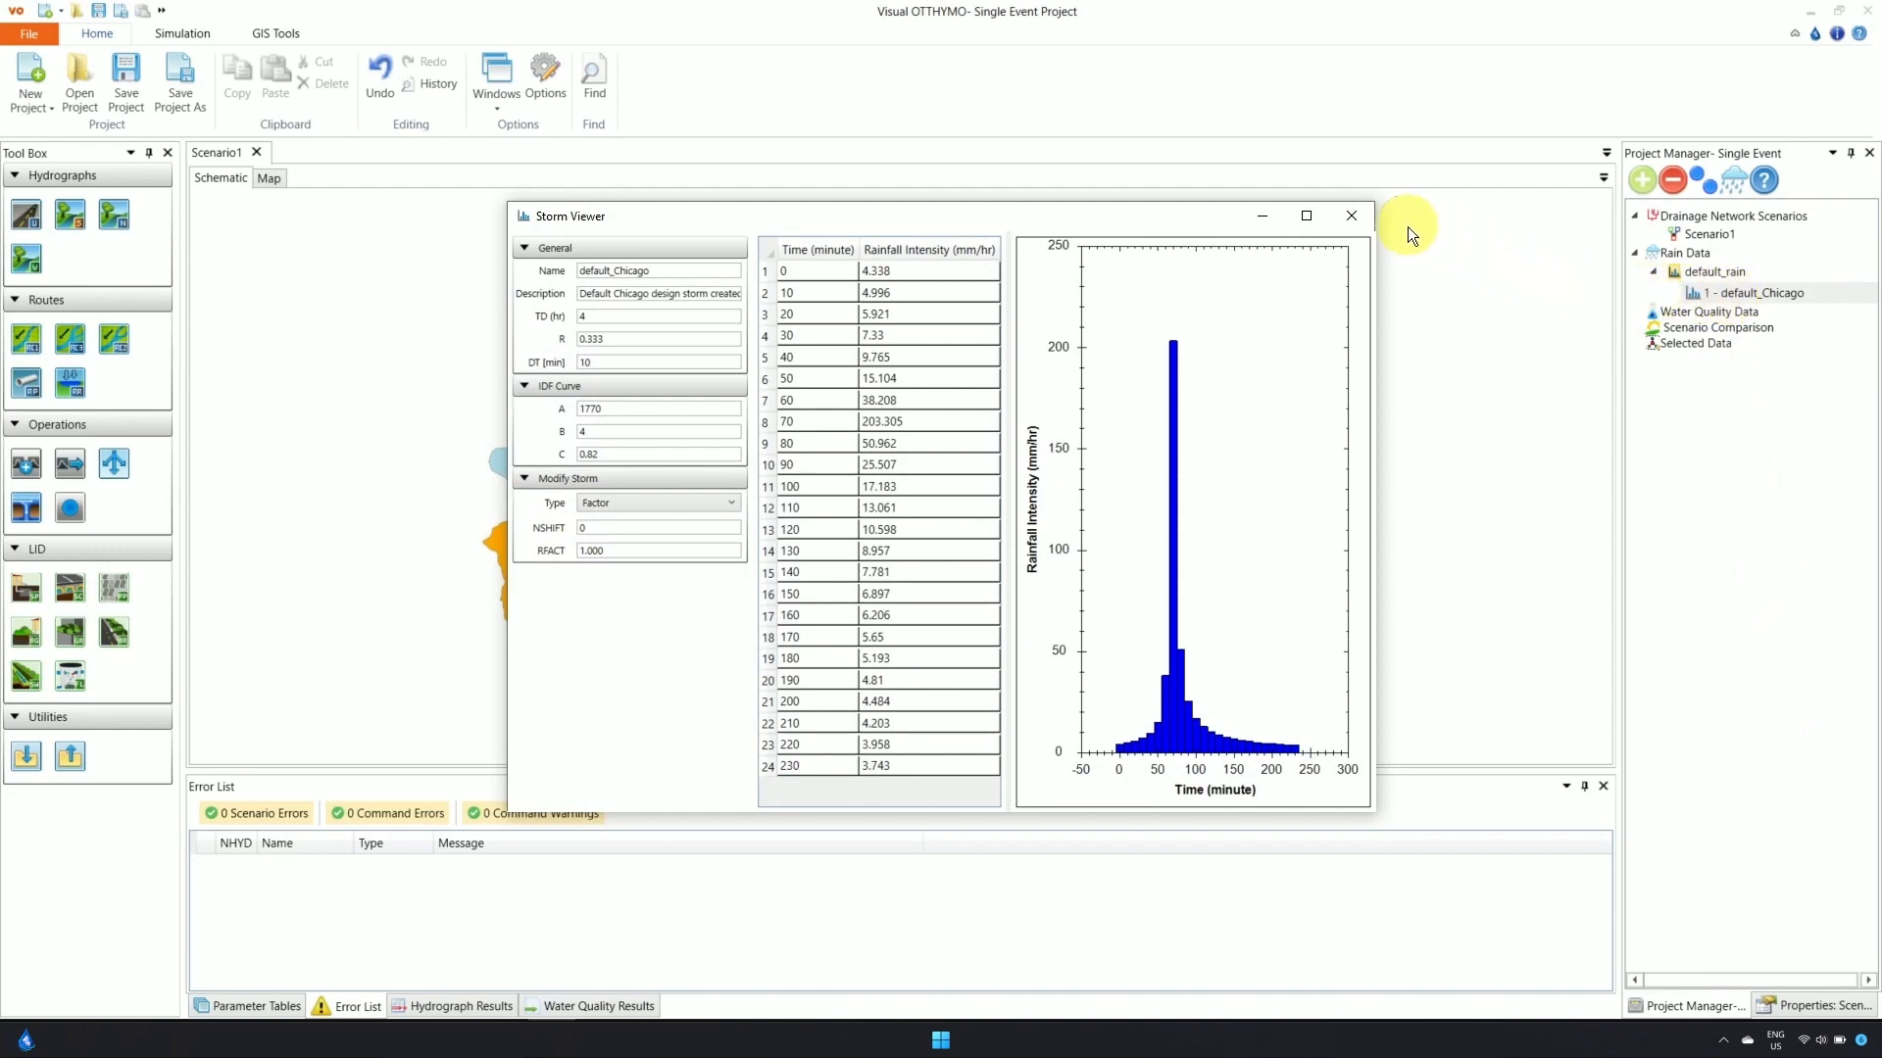
{"action": "left_click", "coordinate": [1352, 215]}
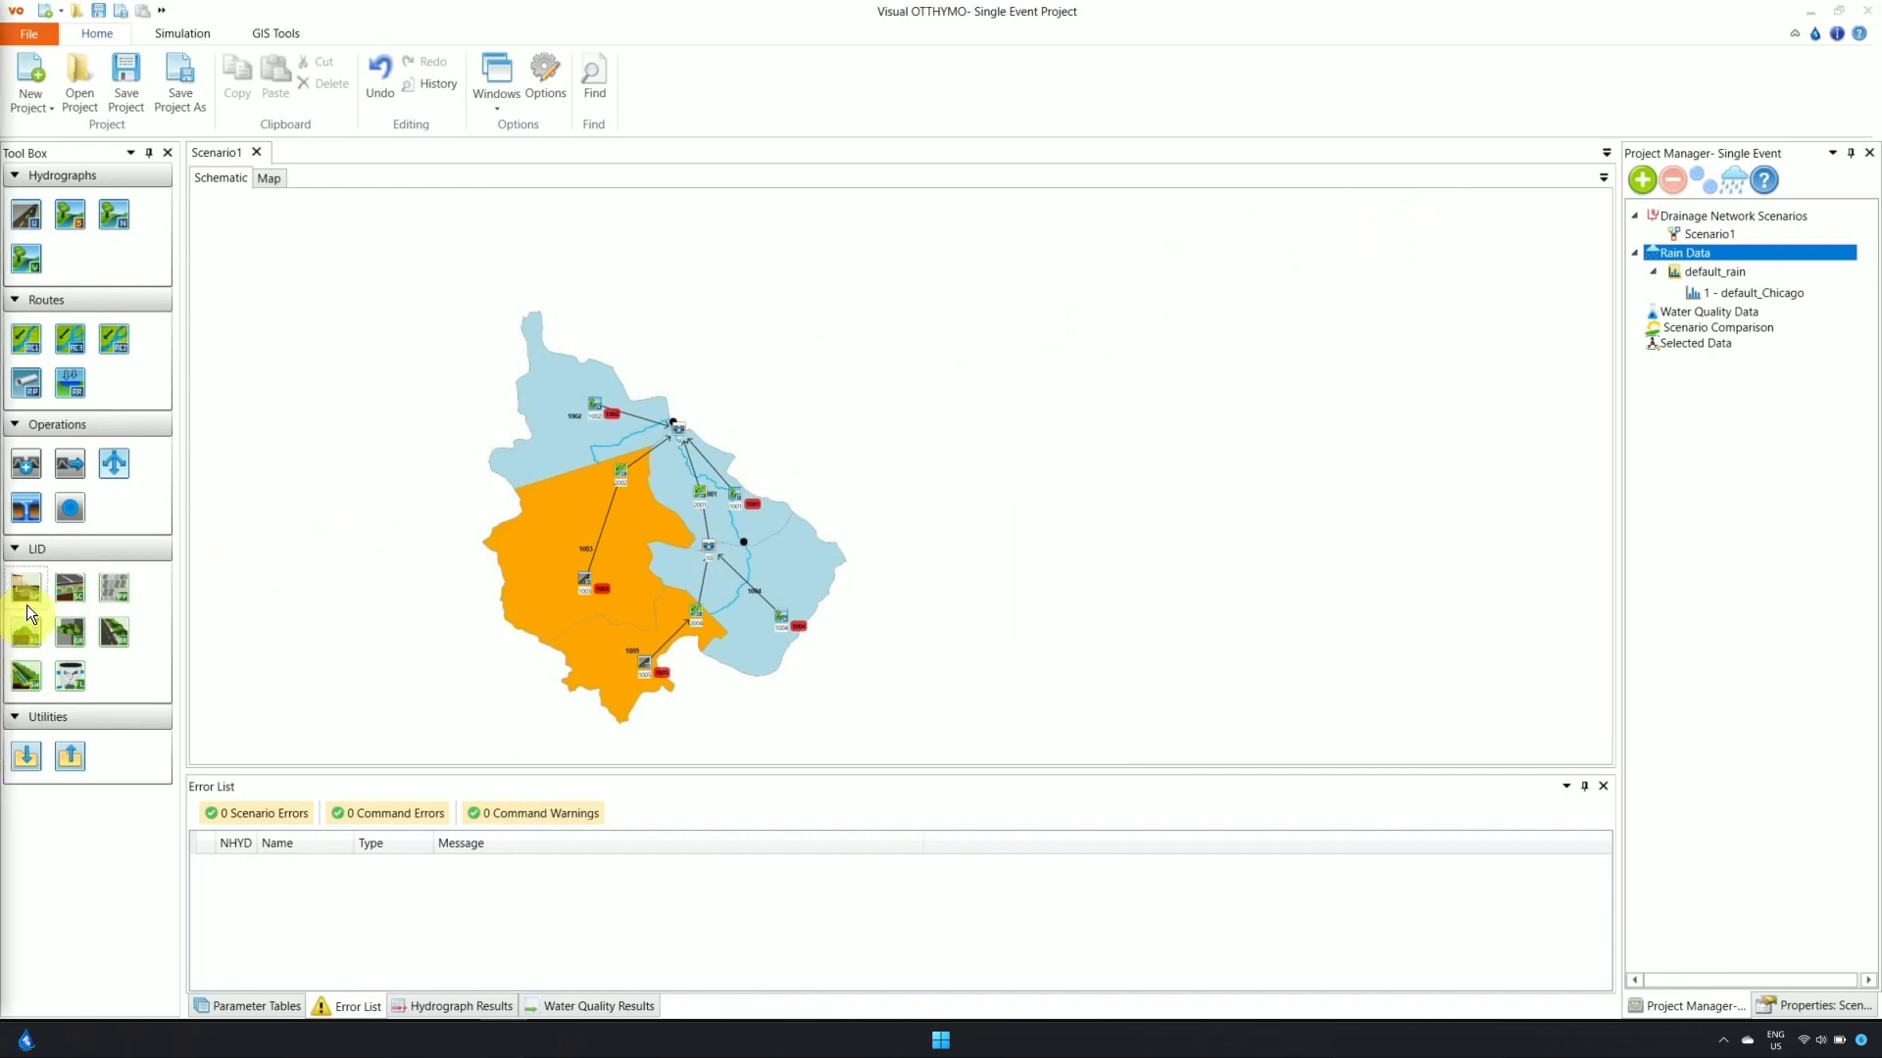
Run the Run 01 simulation with default_rain as the rain group and dismiss the success message
{"action": "left_click", "coordinate": [192, 35]}
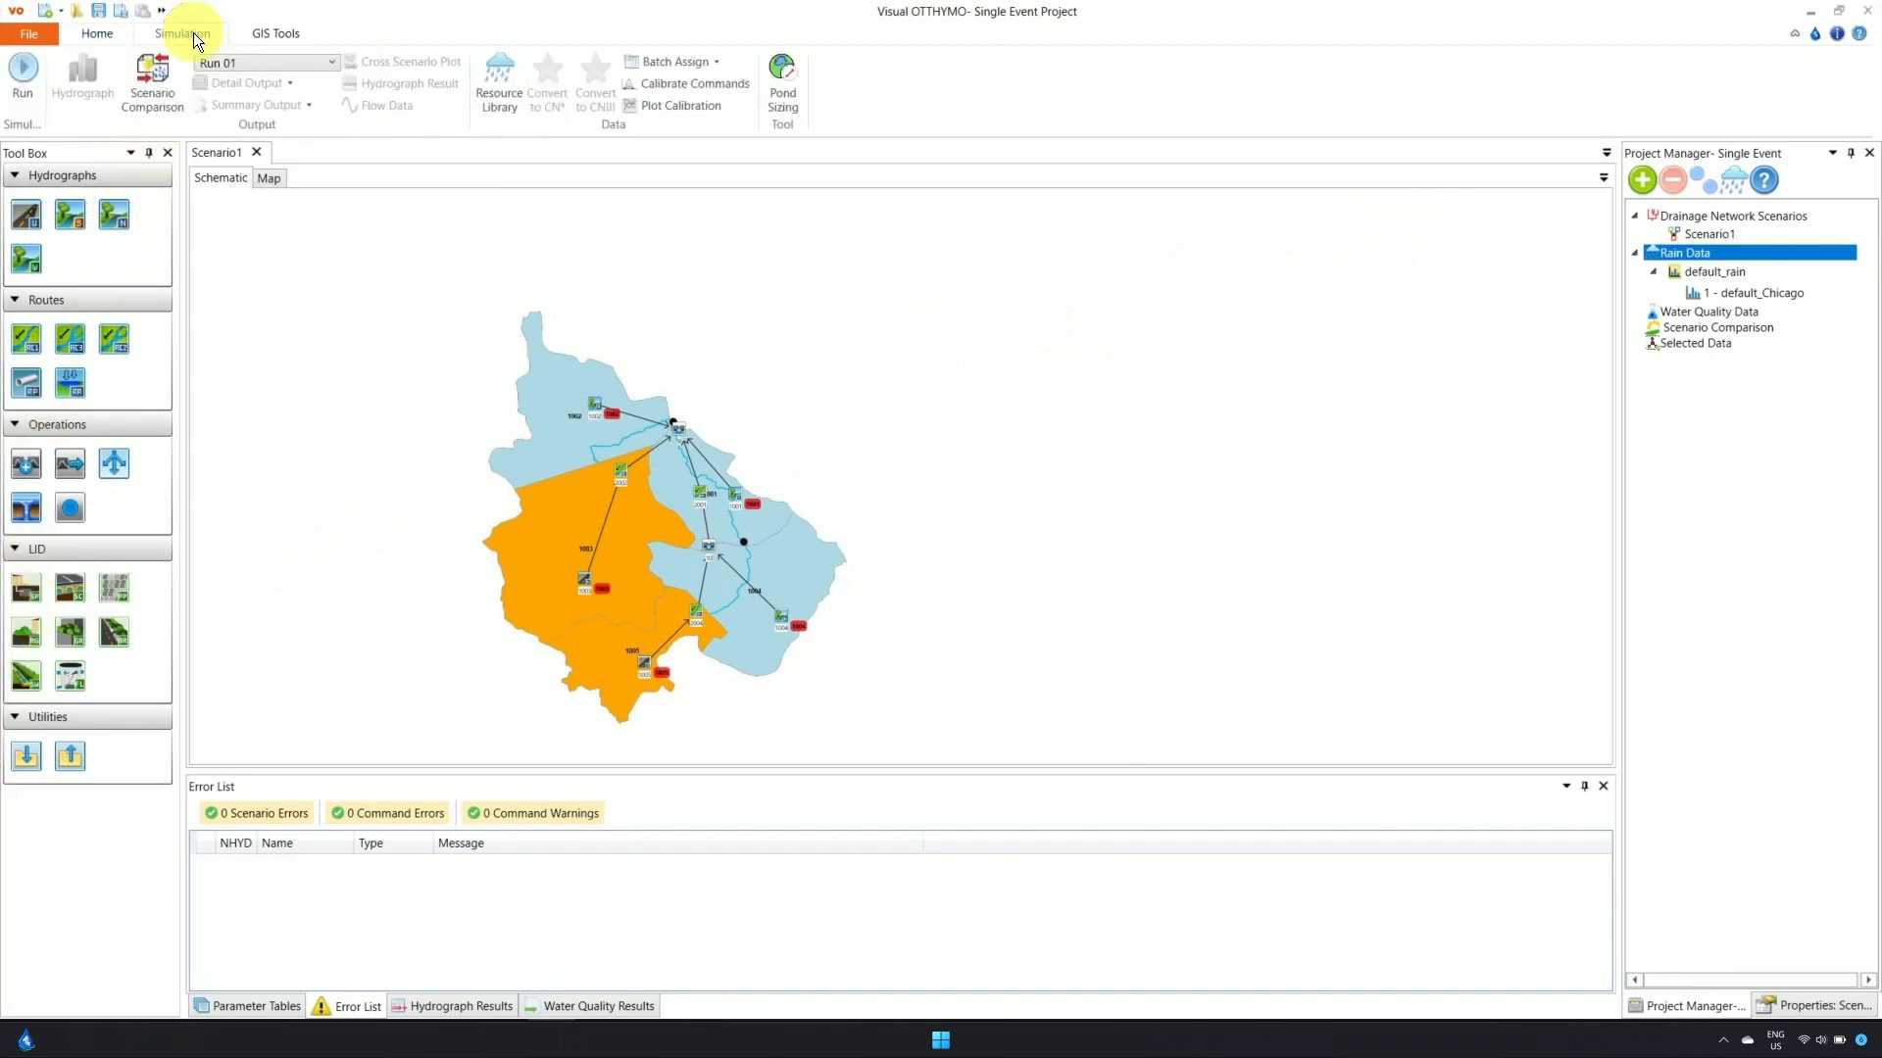
{"action": "left_click", "coordinate": [27, 70]}
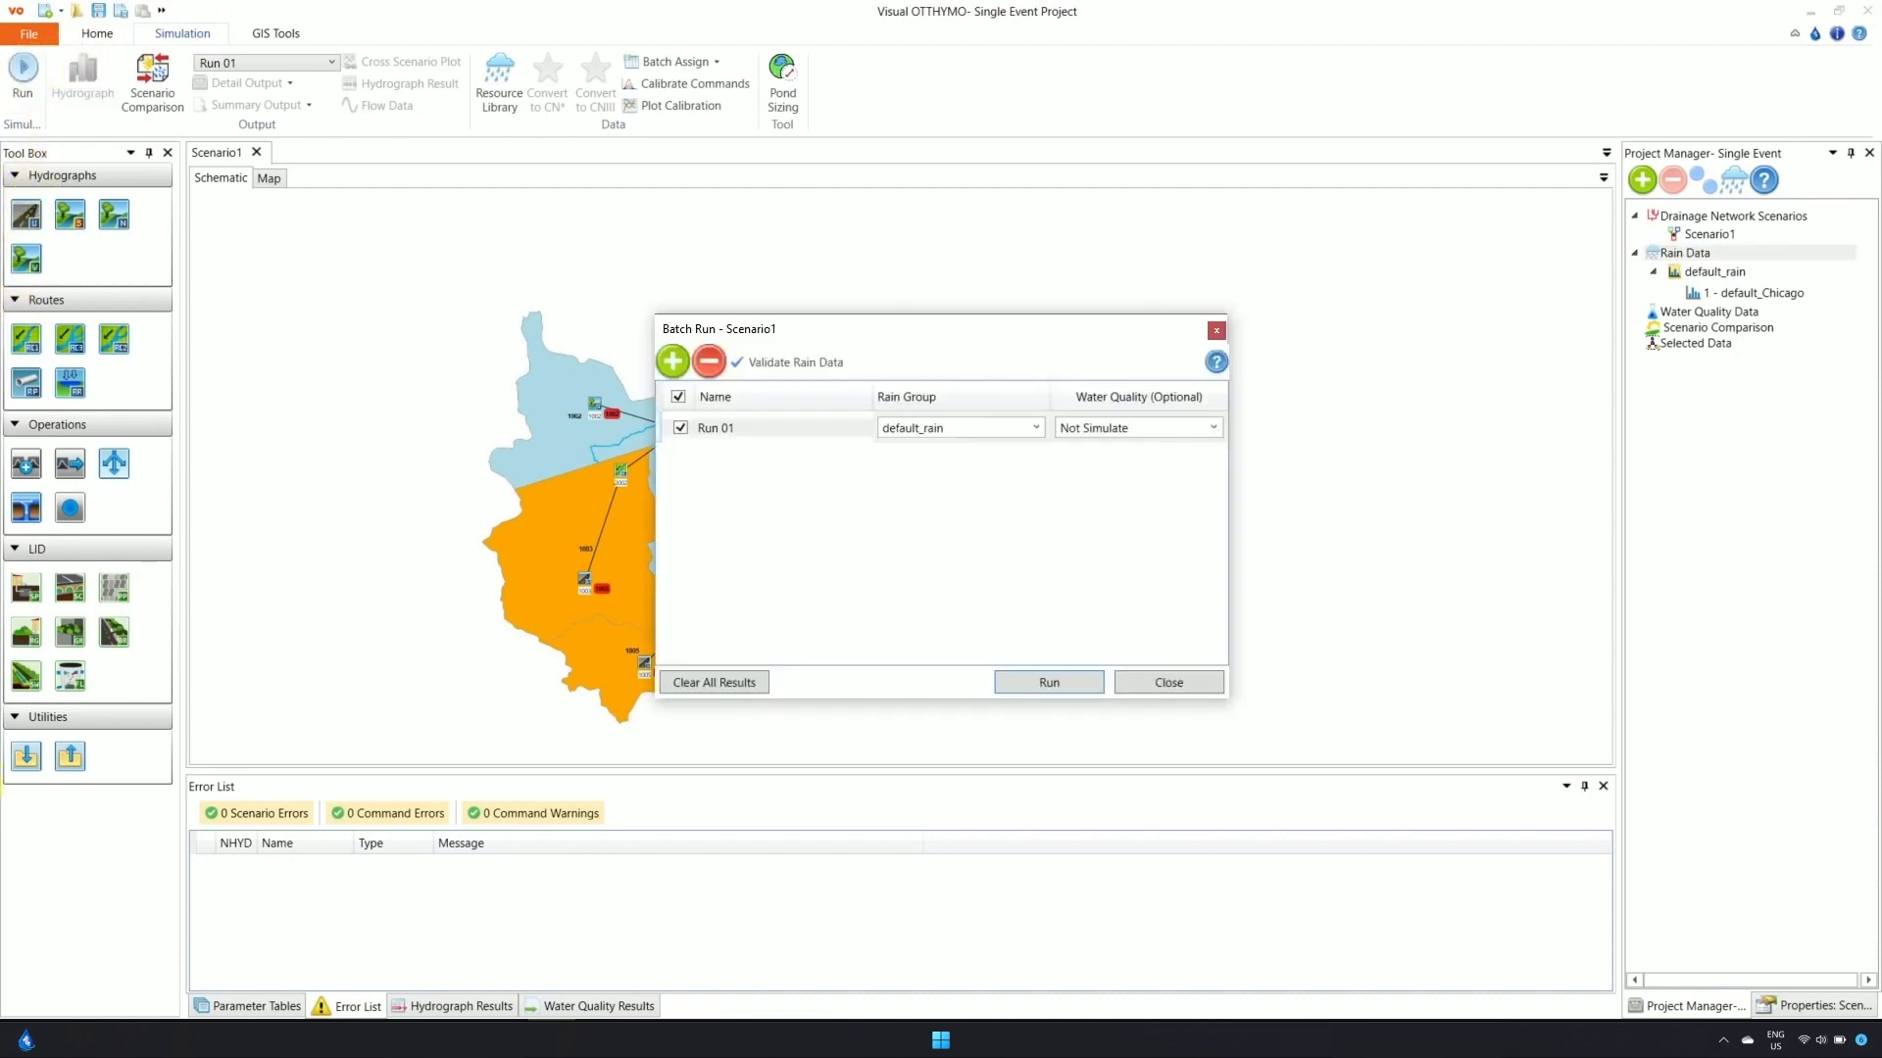
{"action": "left_click", "coordinate": [1037, 426]}
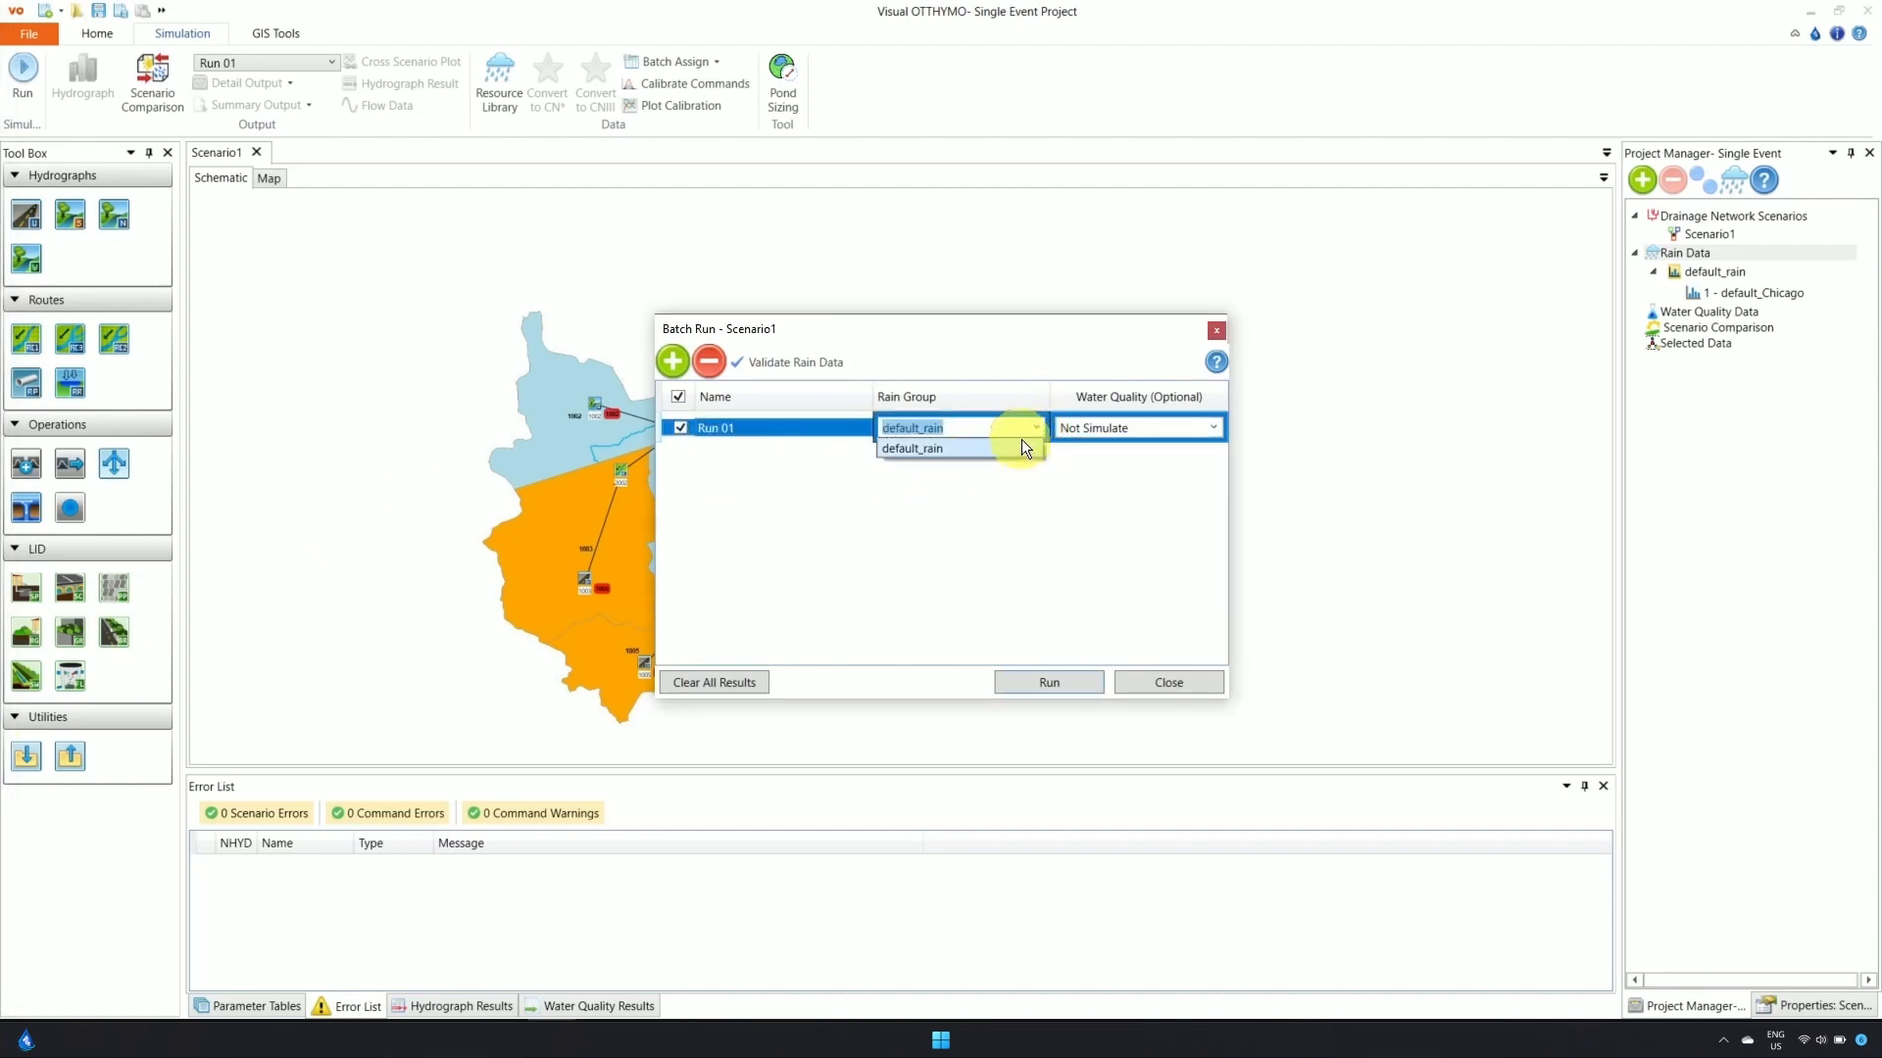
{"action": "left_click", "coordinate": [1021, 446]}
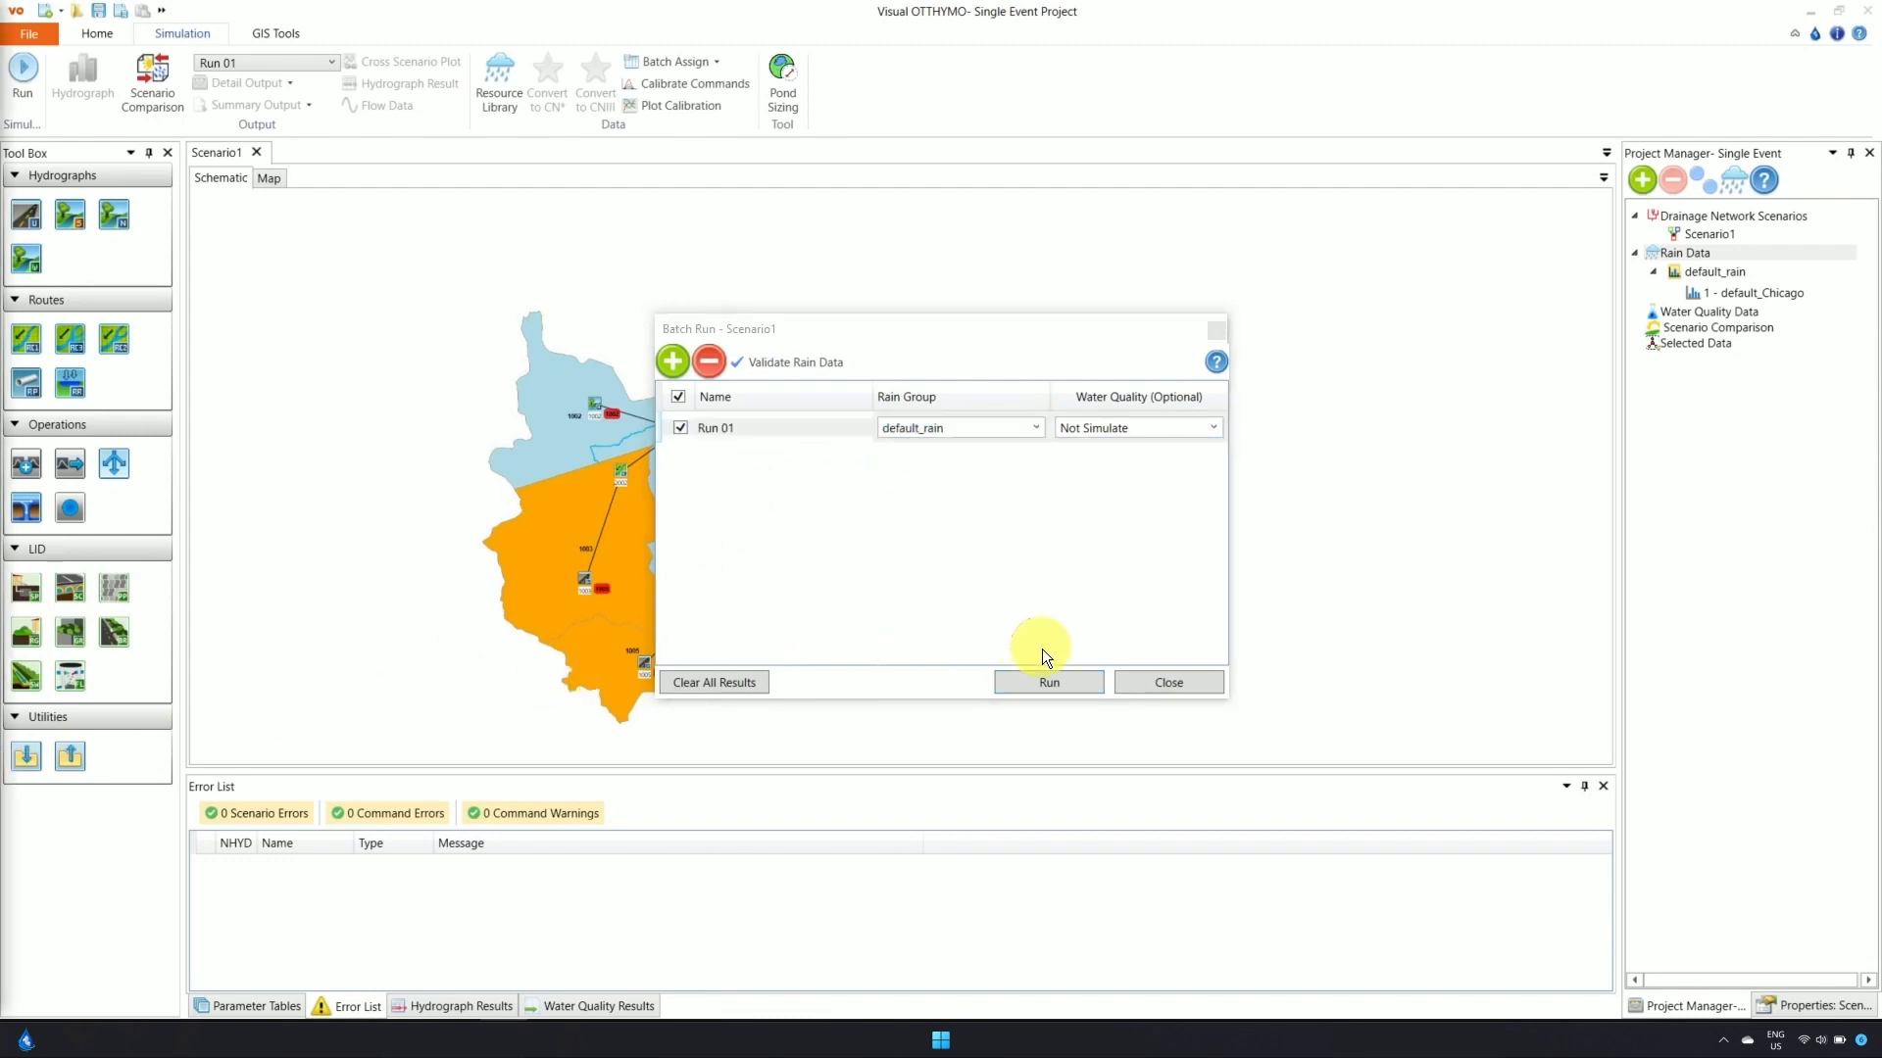
{"action": "left_click", "coordinate": [1050, 679]}
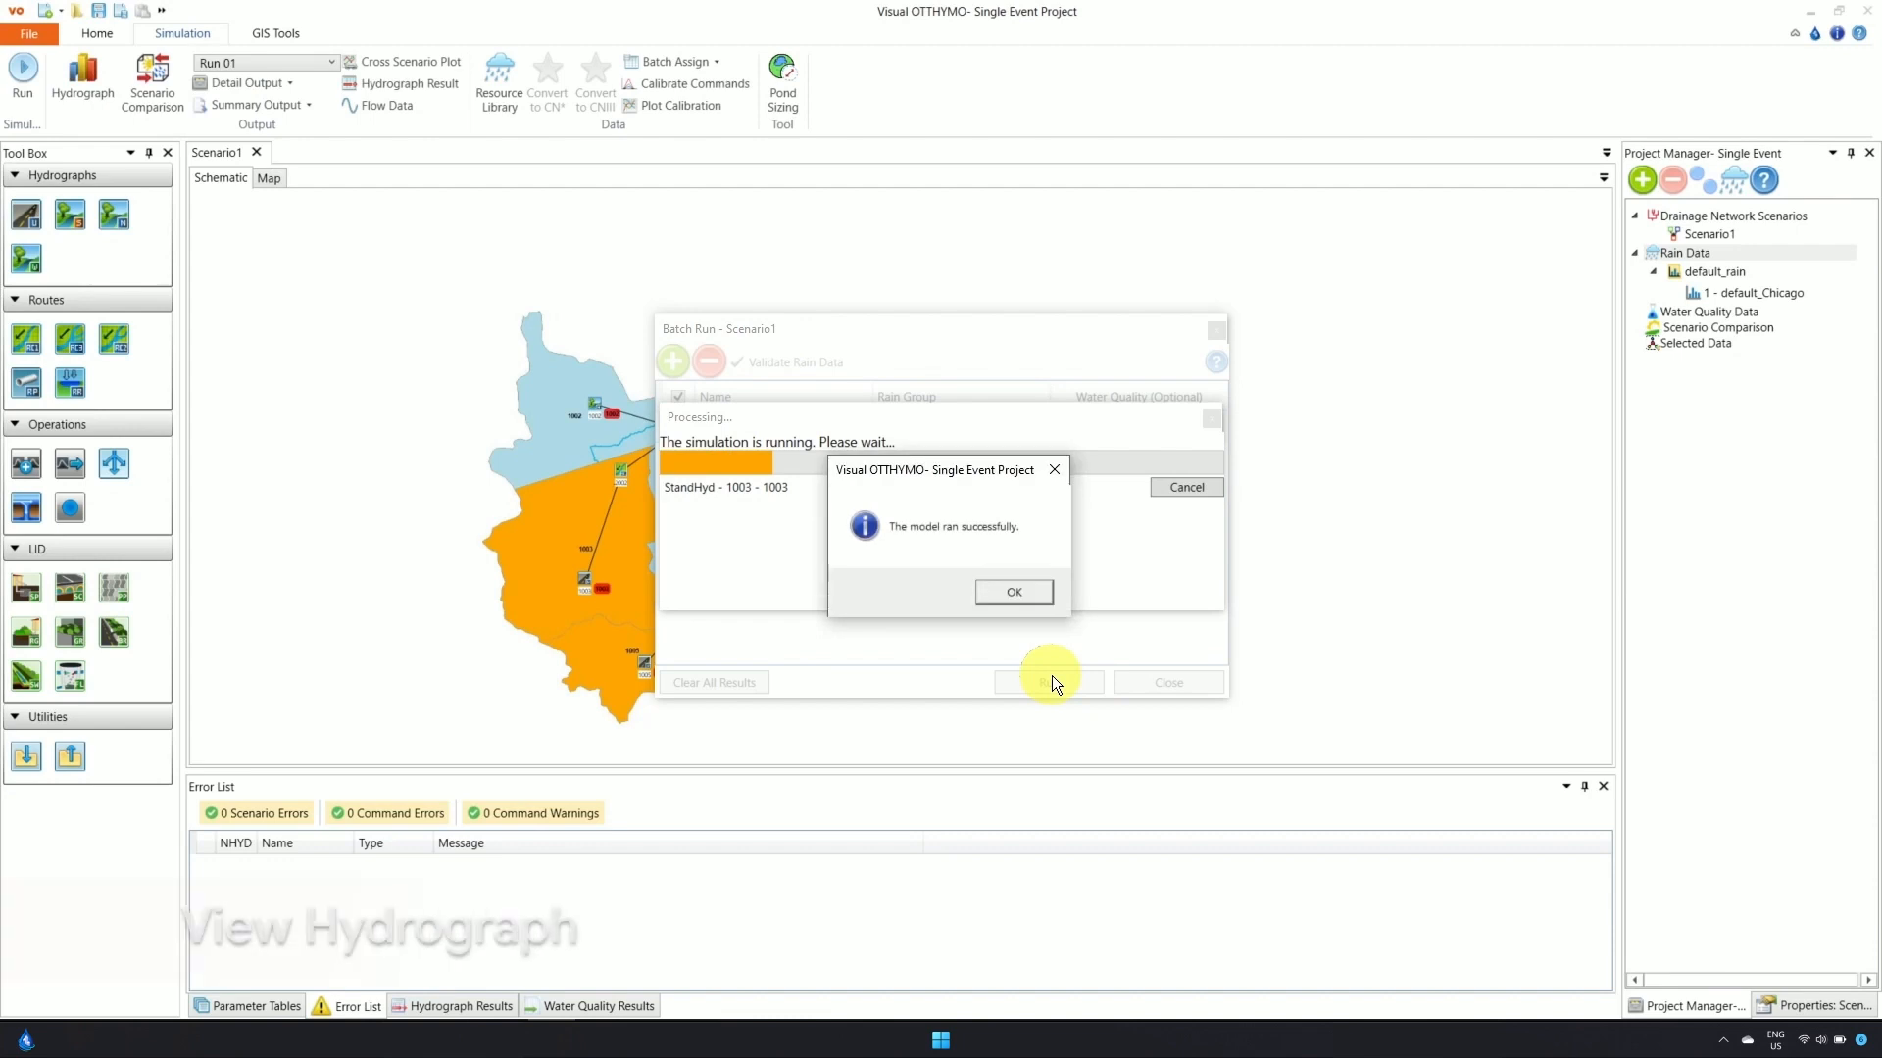
{"action": "left_click", "coordinate": [1015, 593]}
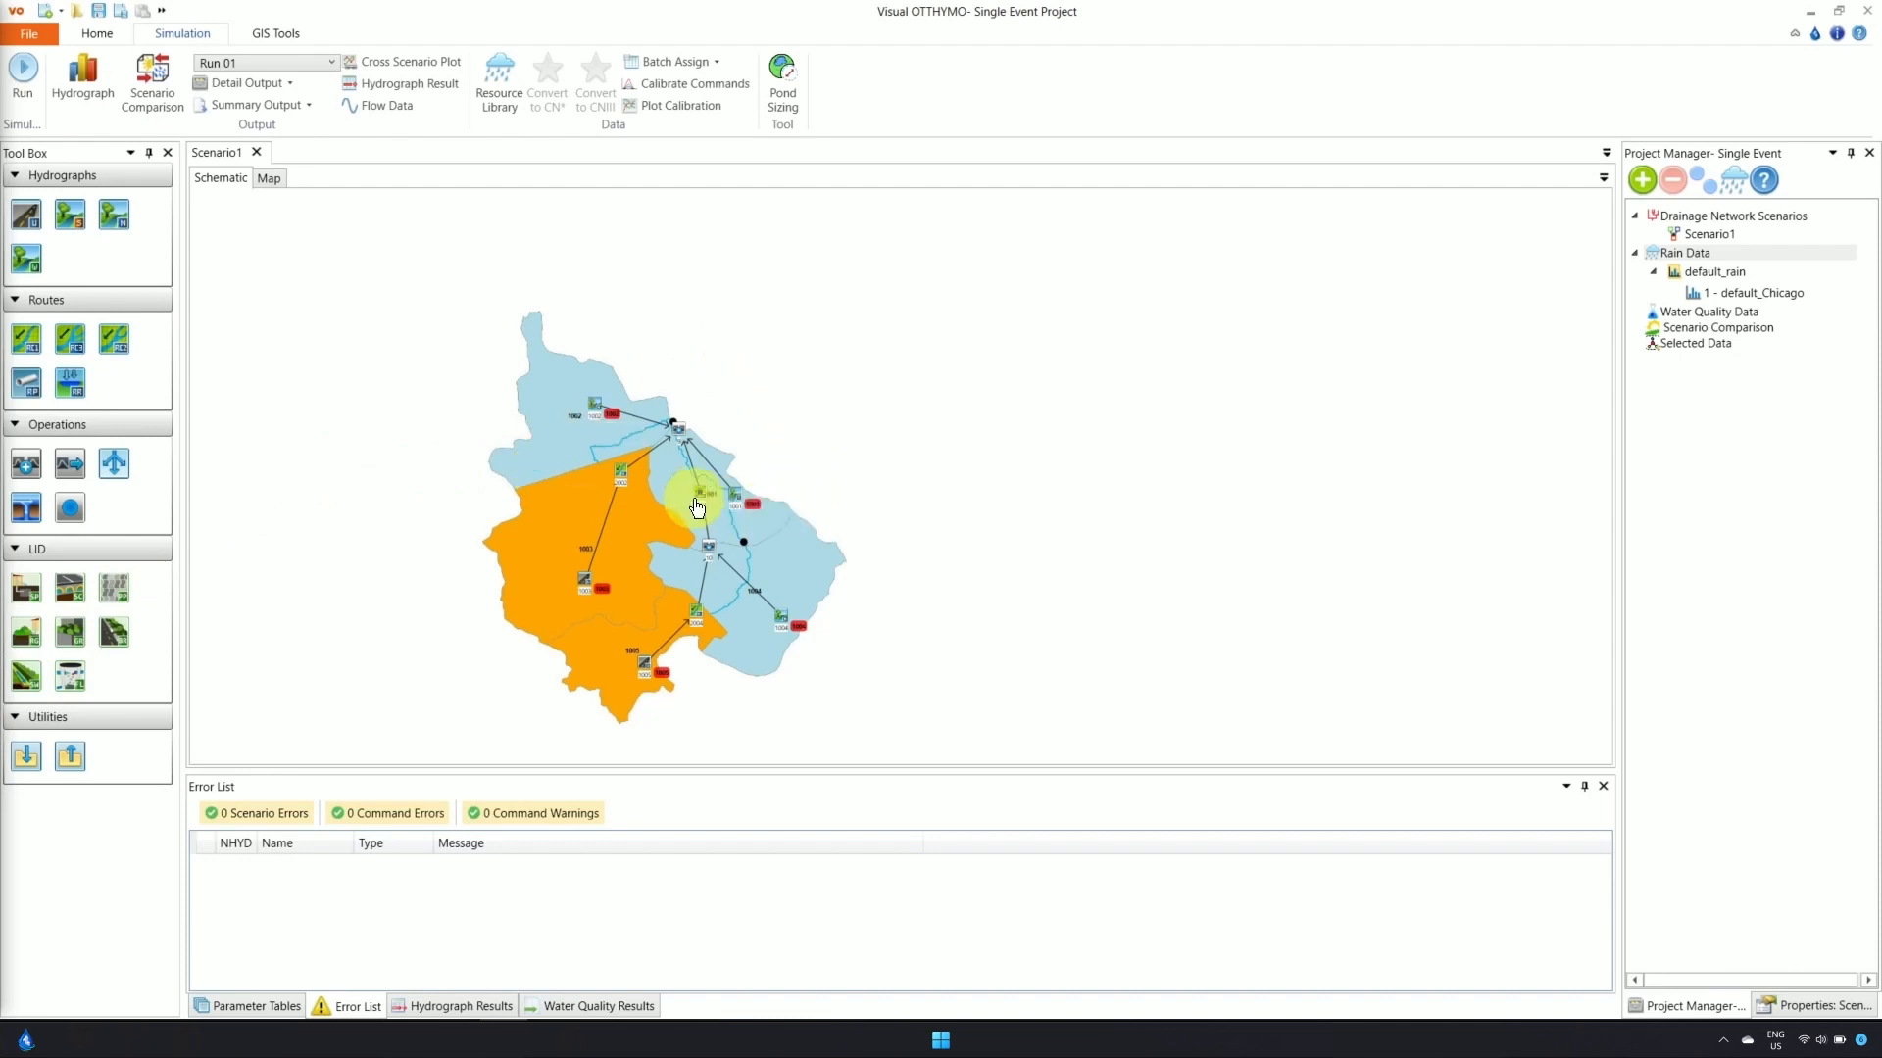
Plot AddHyd 9's Run 01 hydrograph peaking at 8.086 cms, colour the outflow blue, then close it
{"action": "left_click", "coordinate": [681, 429]}
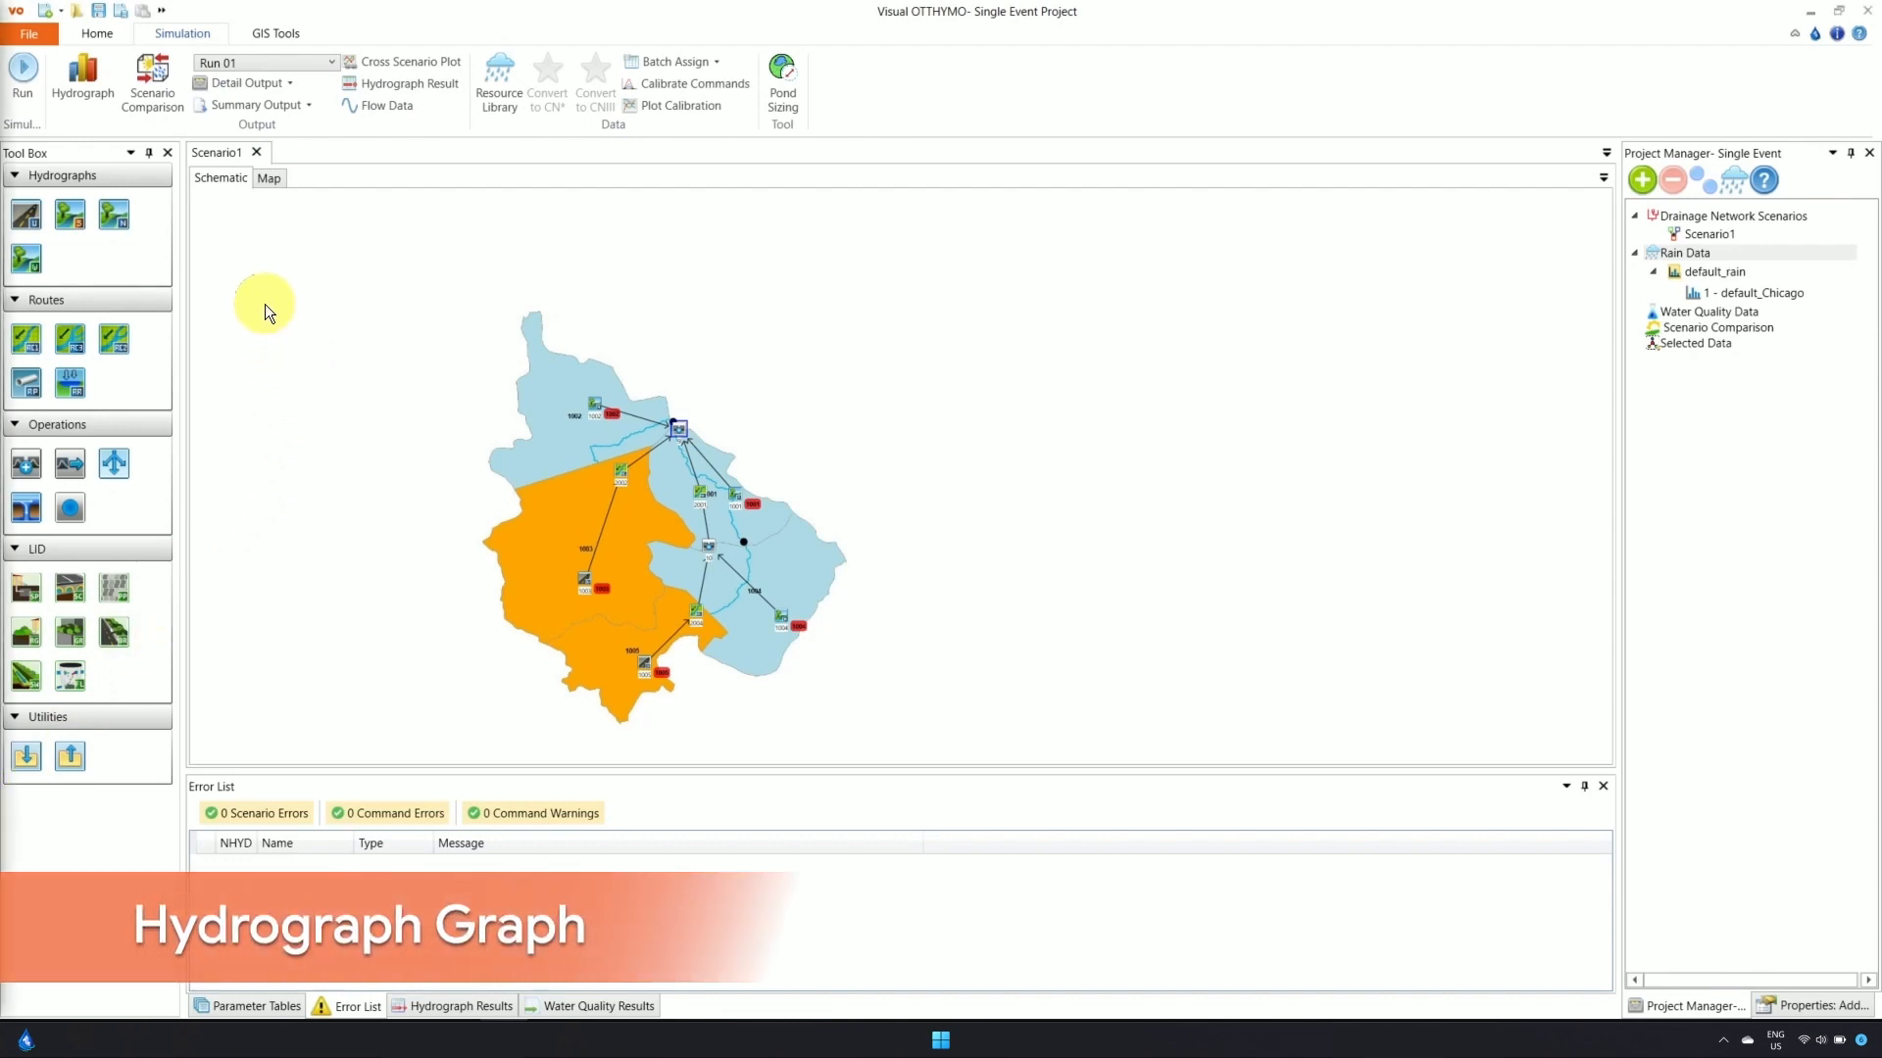
{"action": "left_click", "coordinate": [86, 74]}
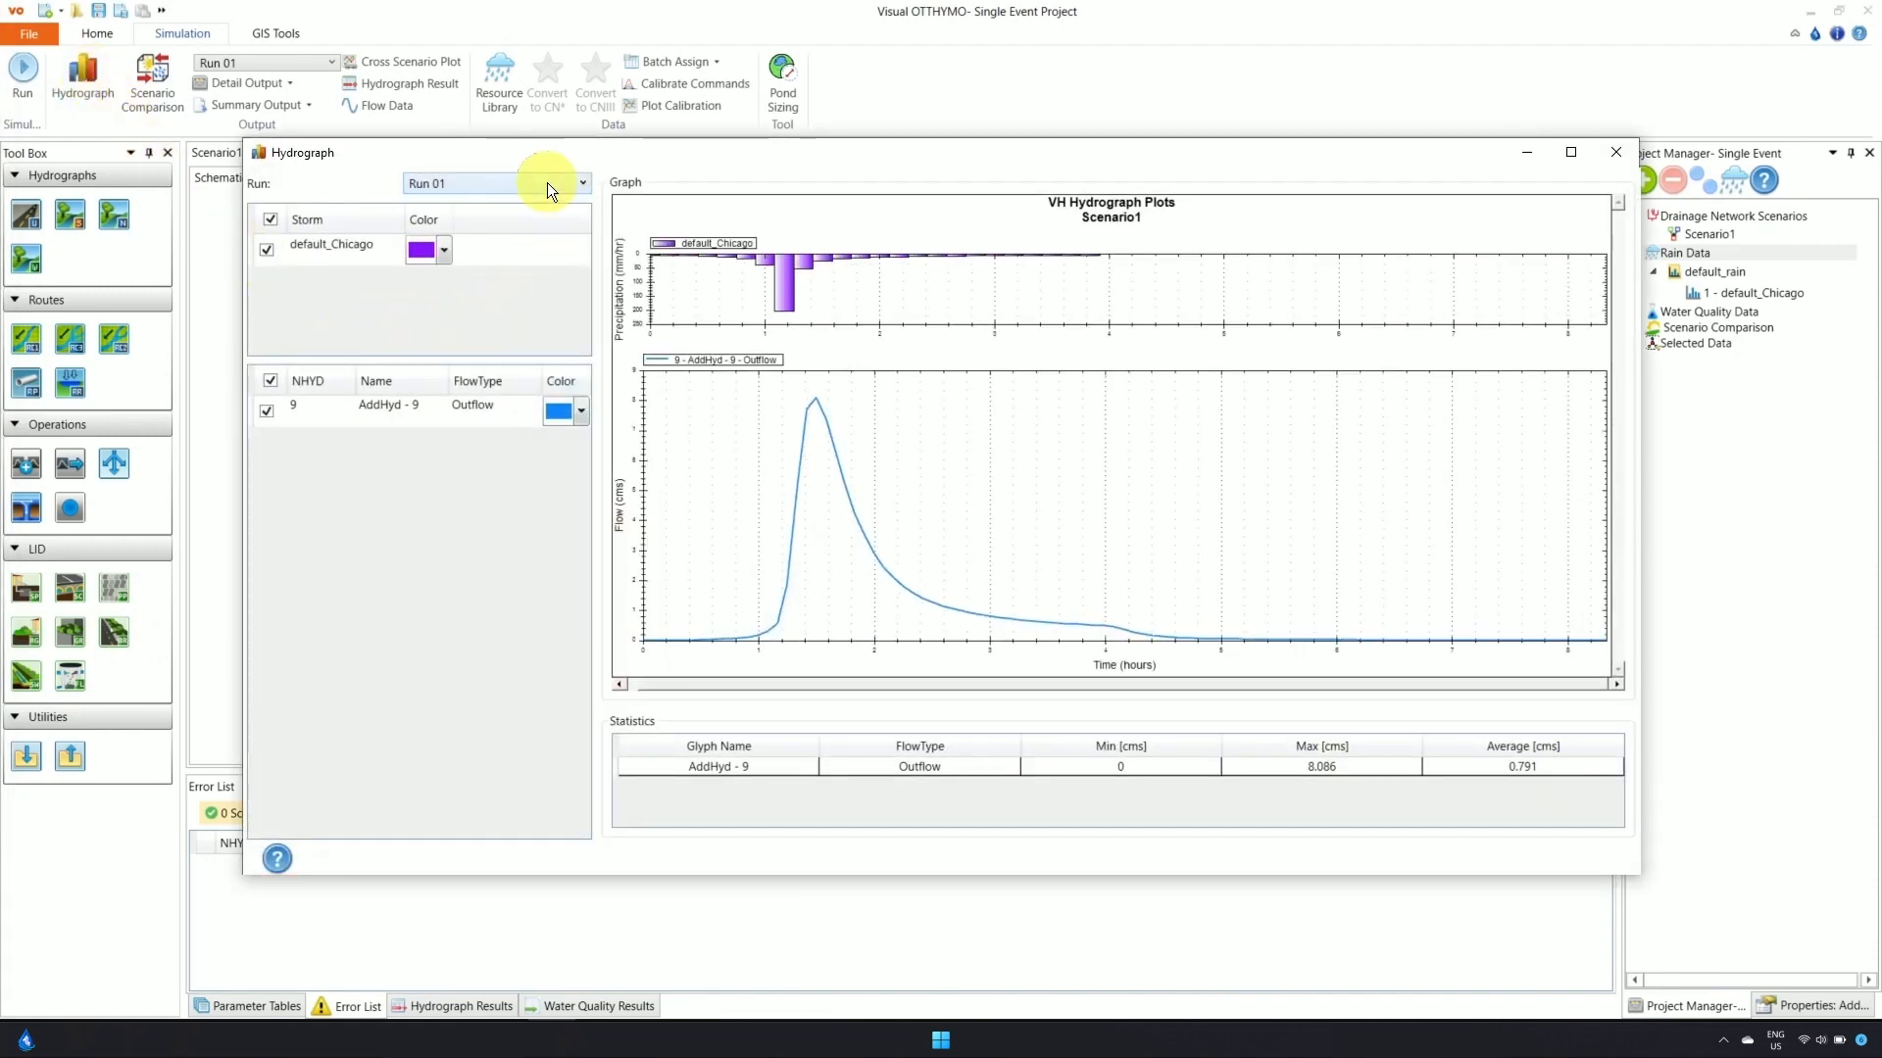
{"action": "left_click", "coordinate": [449, 256]}
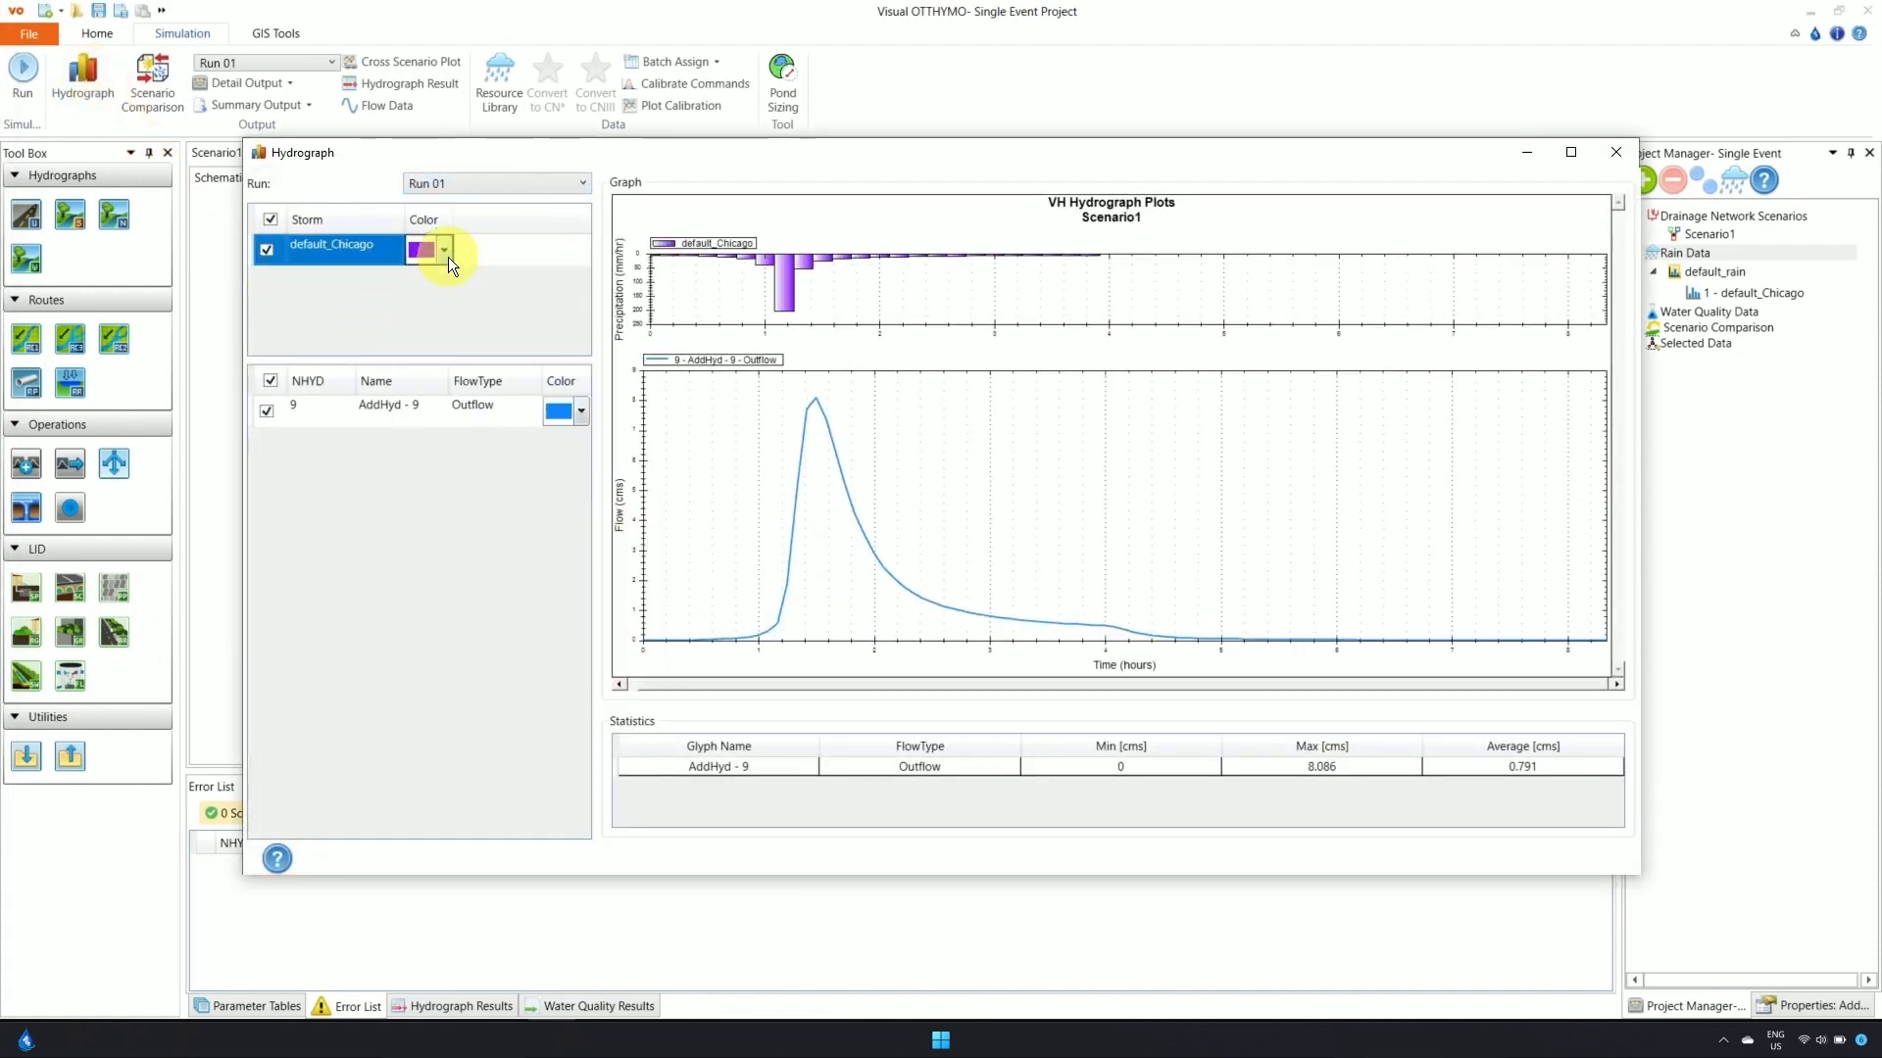
{"action": "left_click", "coordinate": [580, 410]}
{"action": "left_click", "coordinate": [718, 464]}
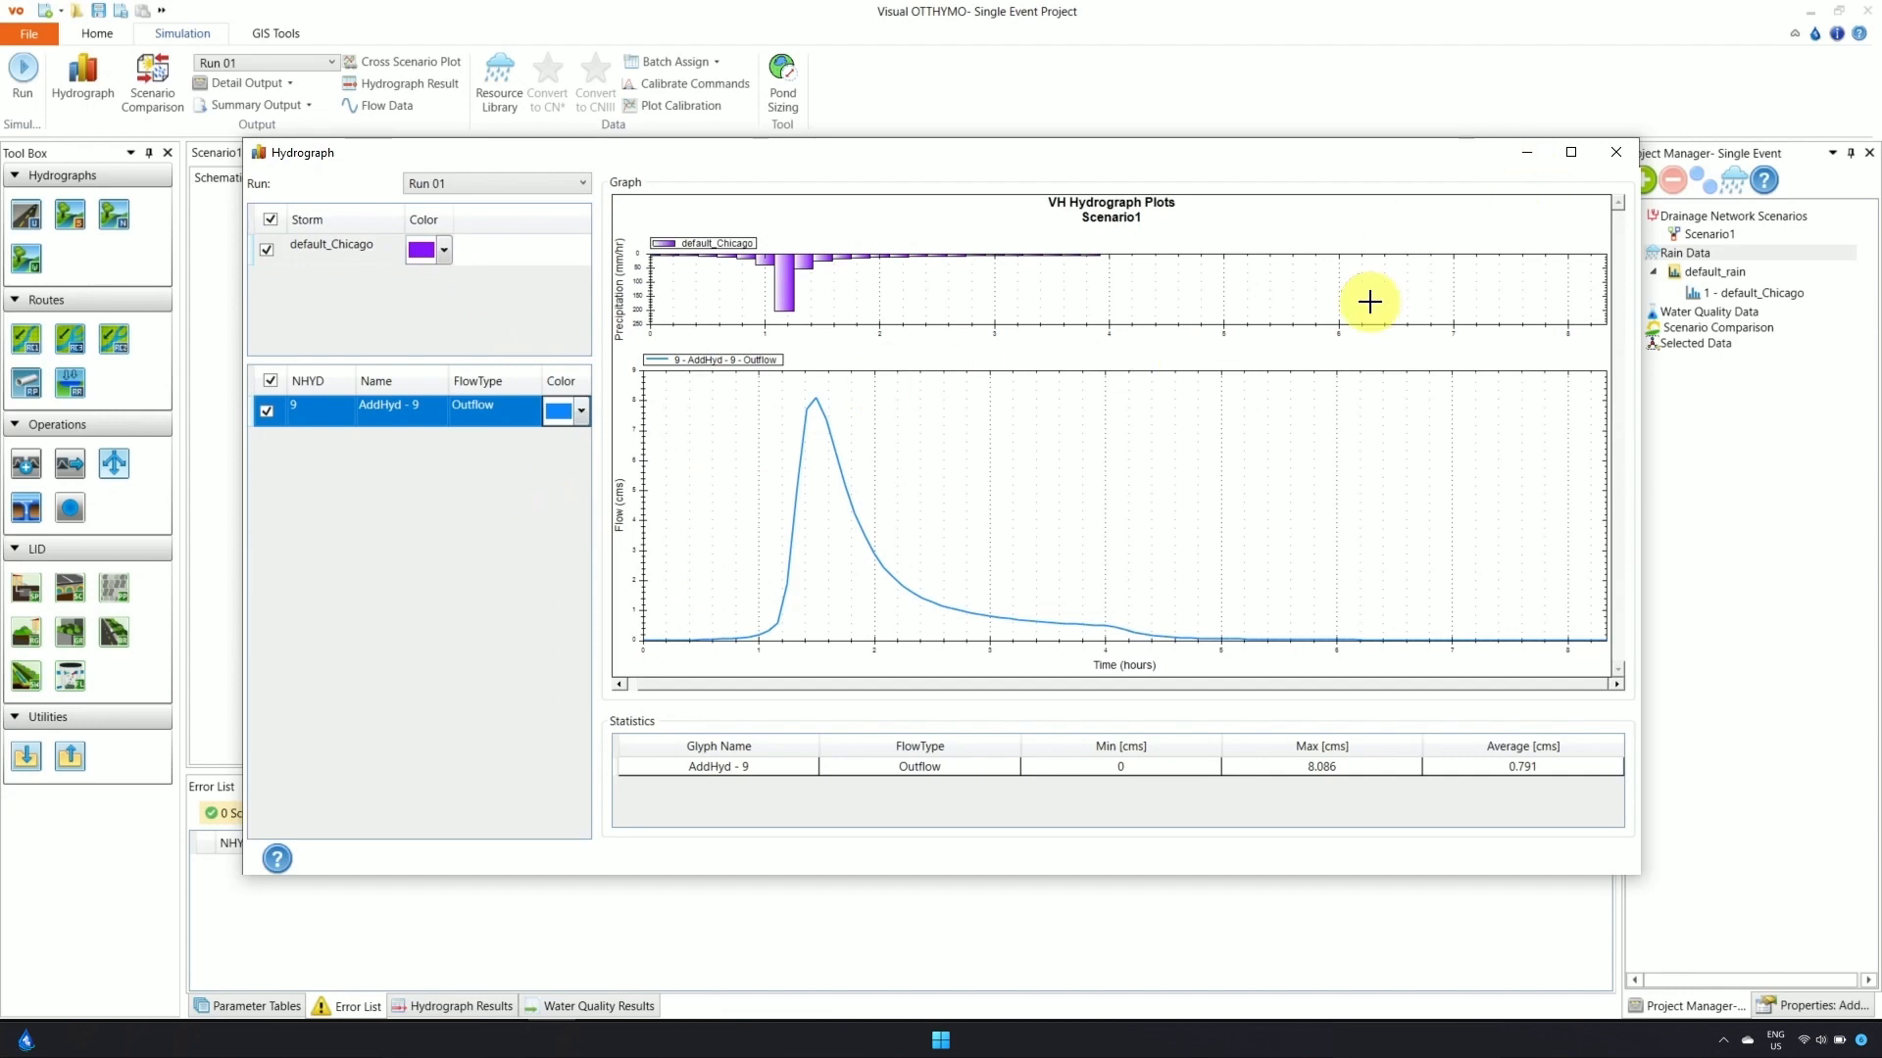
{"action": "left_click", "coordinate": [1617, 153]}
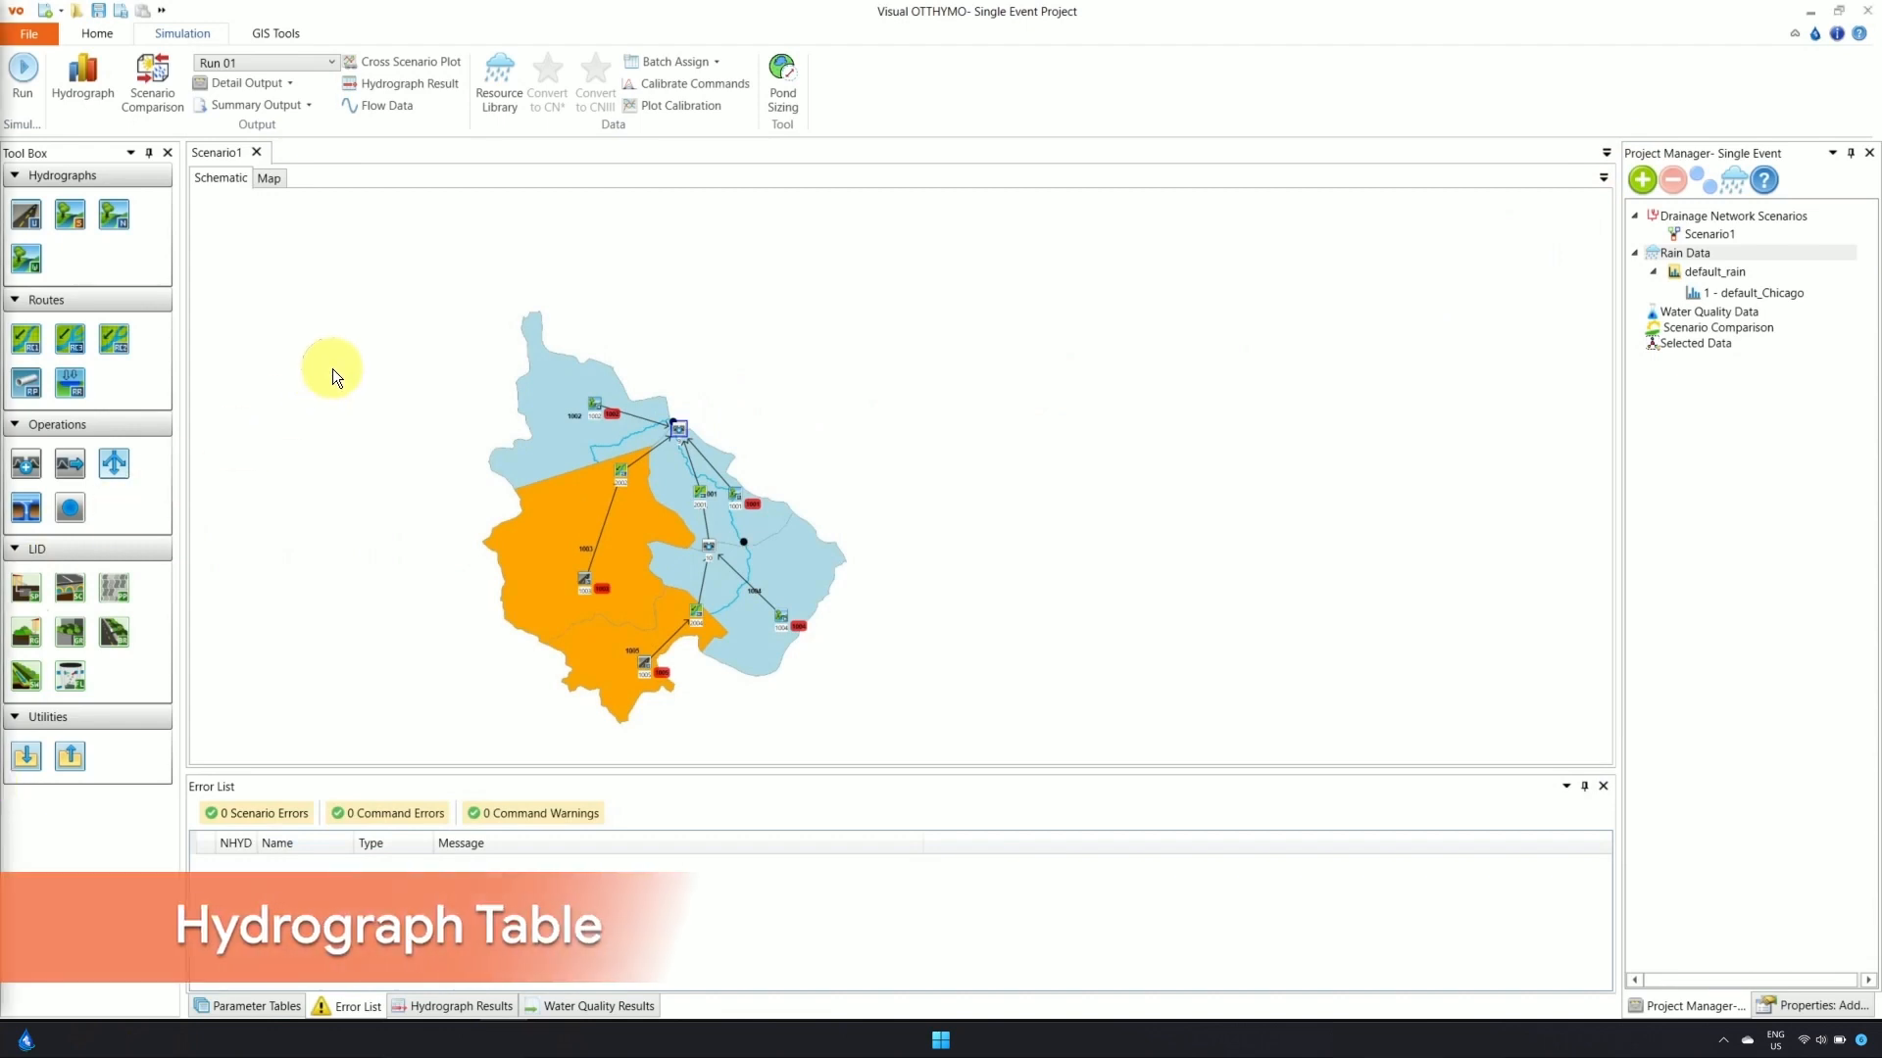
Check the outlet's flow data table, then show Run 01 hydrograph results at NHYD 9 (peak 8.086 m³/s)
{"action": "left_click", "coordinate": [381, 103]}
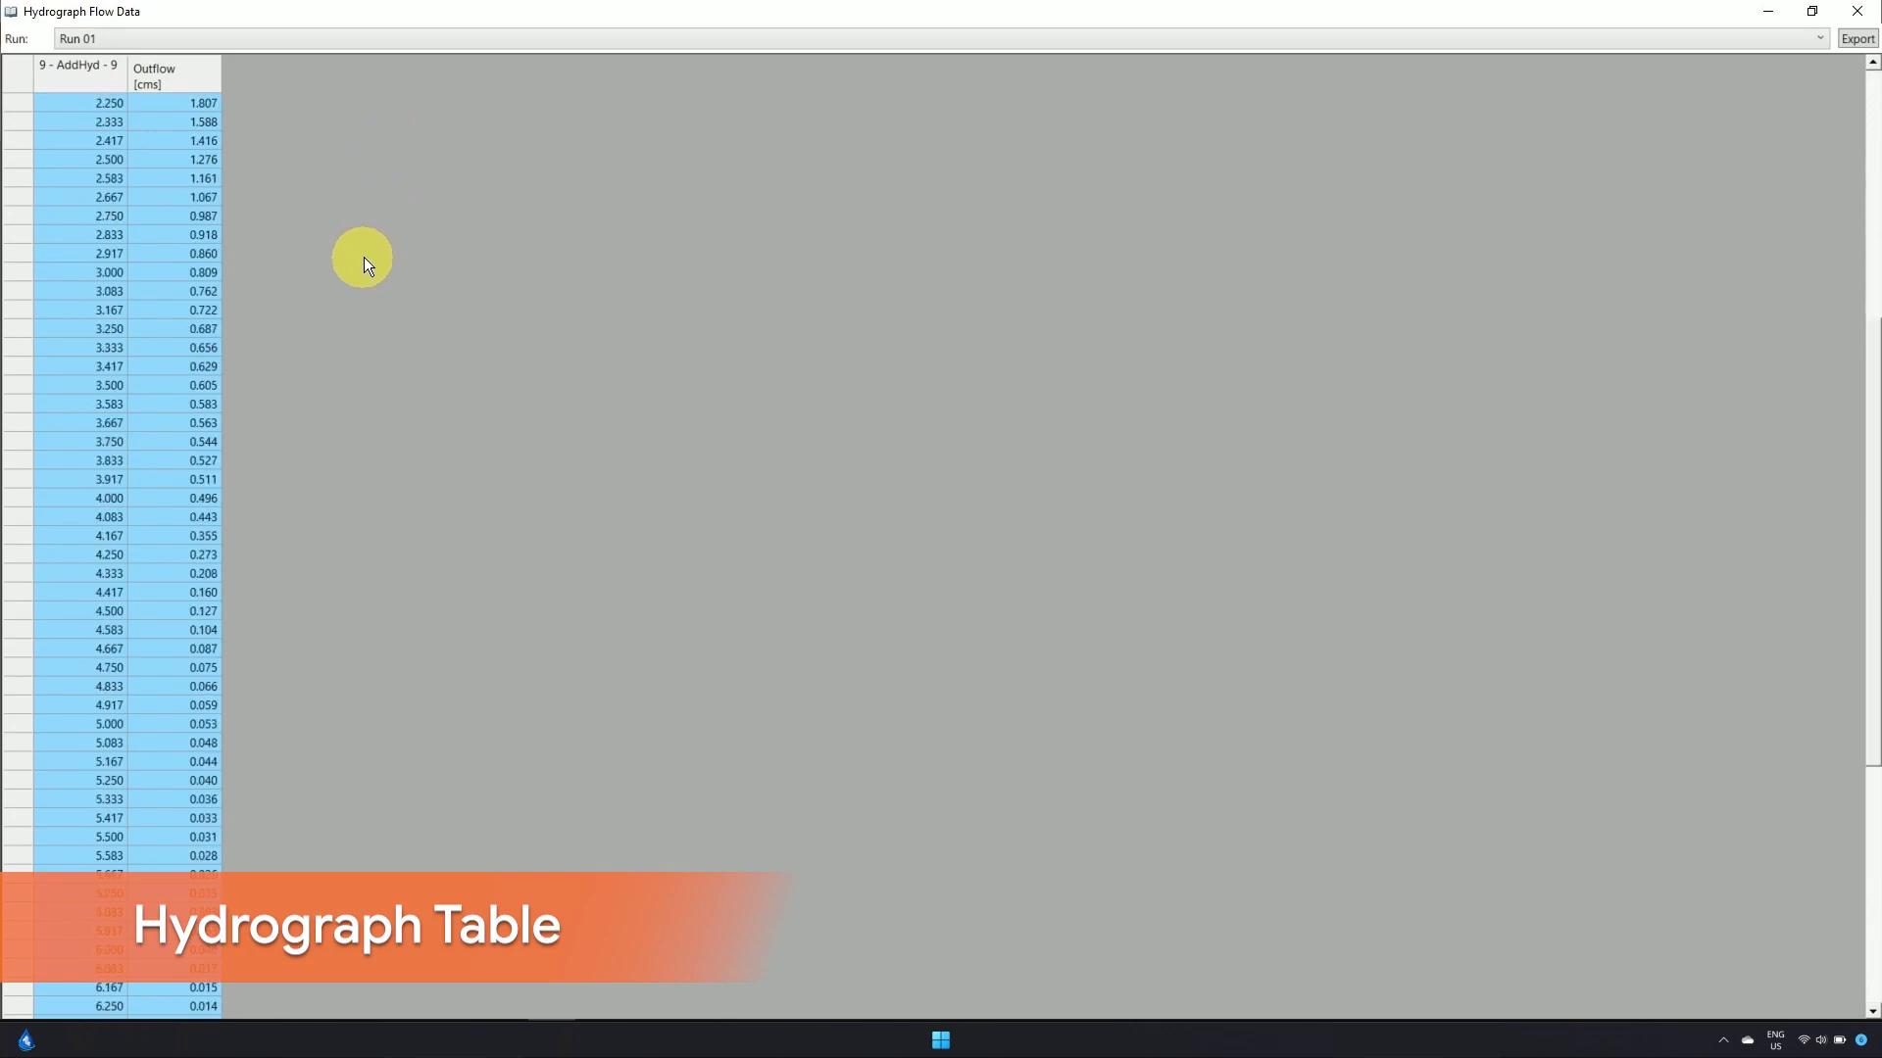
{"action": "left_click", "coordinate": [1858, 11]}
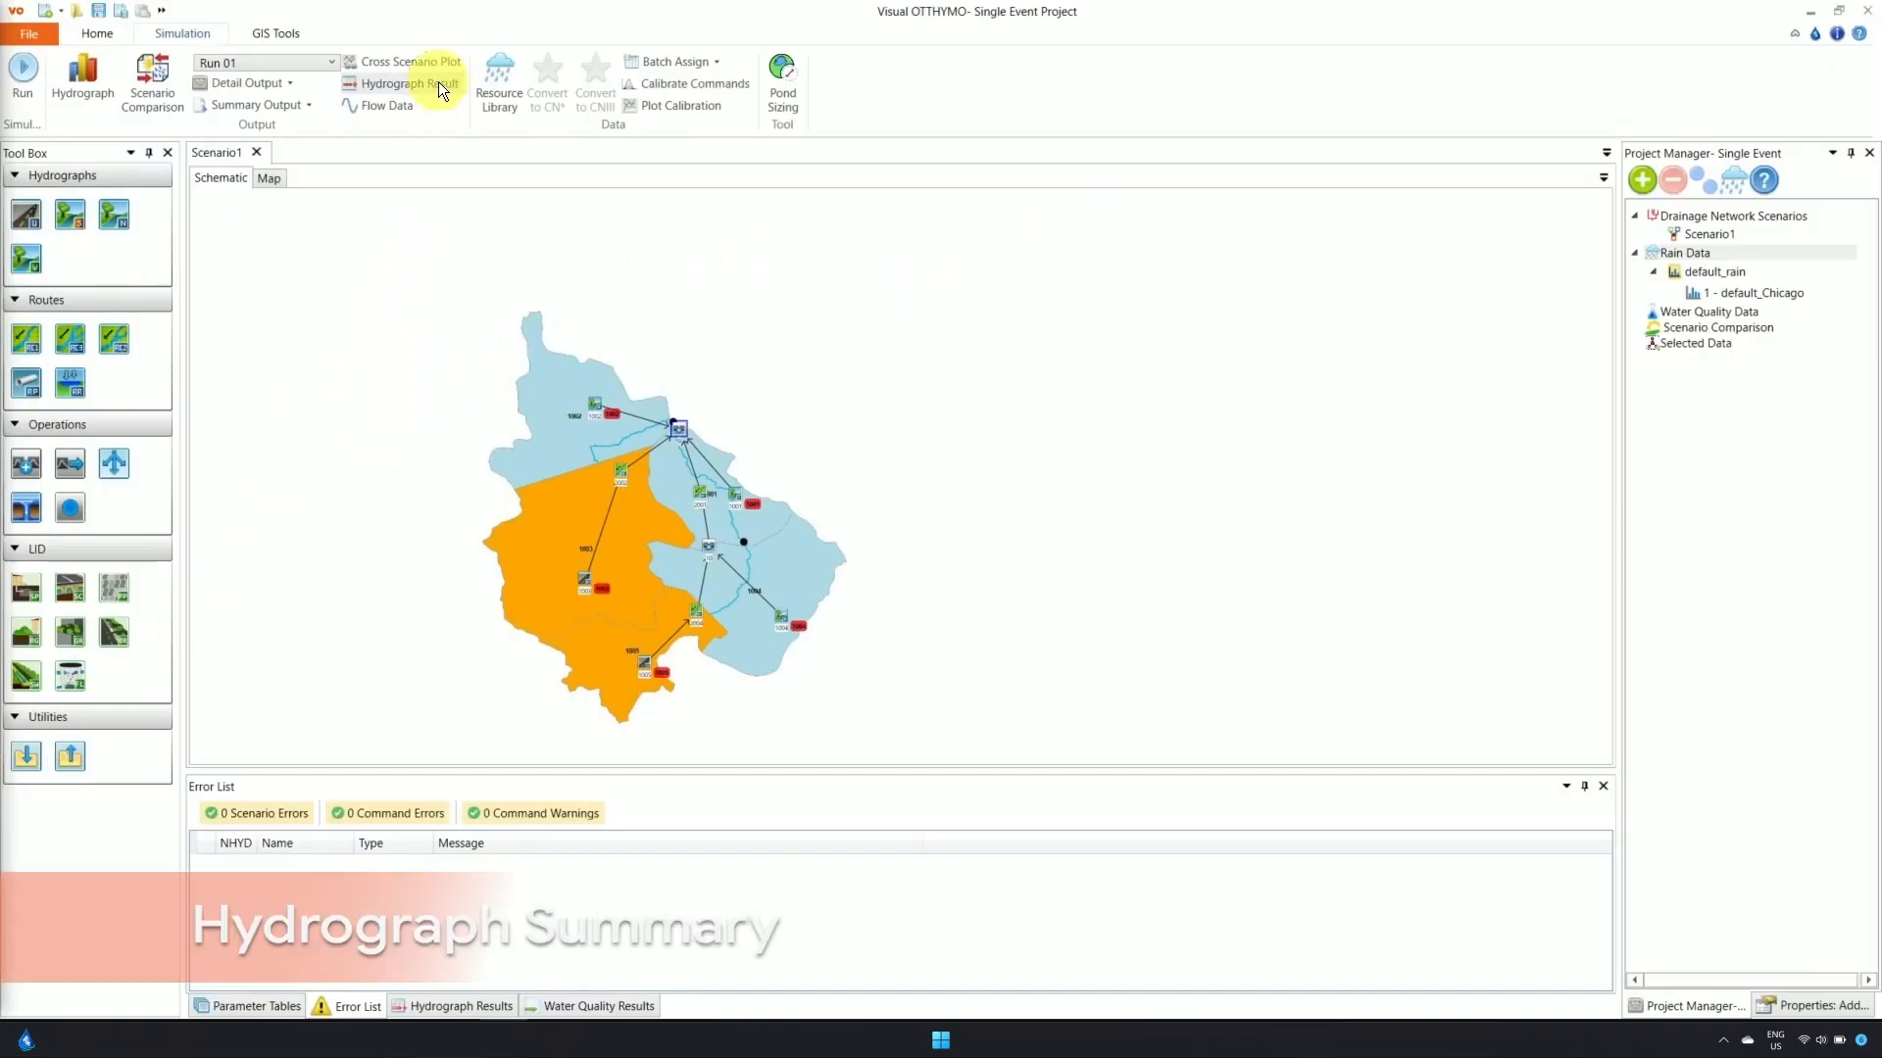
{"action": "left_click", "coordinate": [403, 88]}
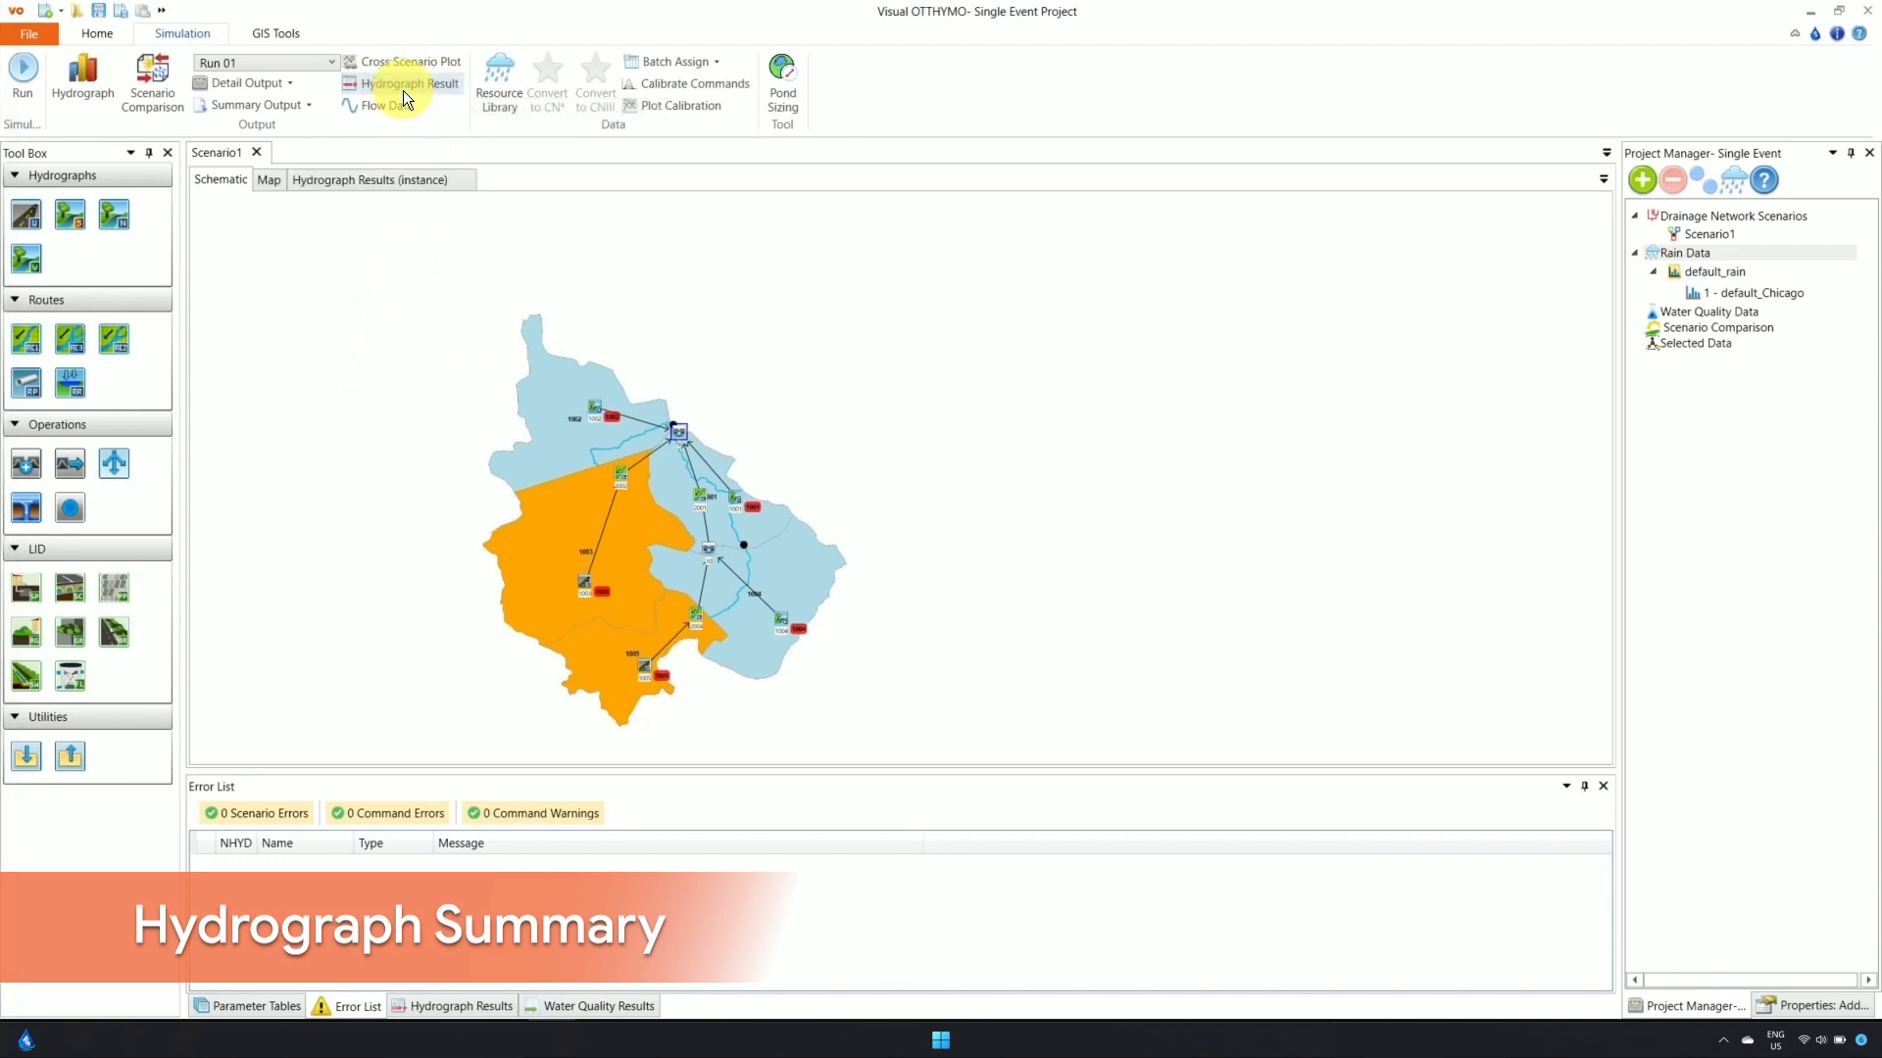
{"action": "left_click", "coordinate": [407, 184]}
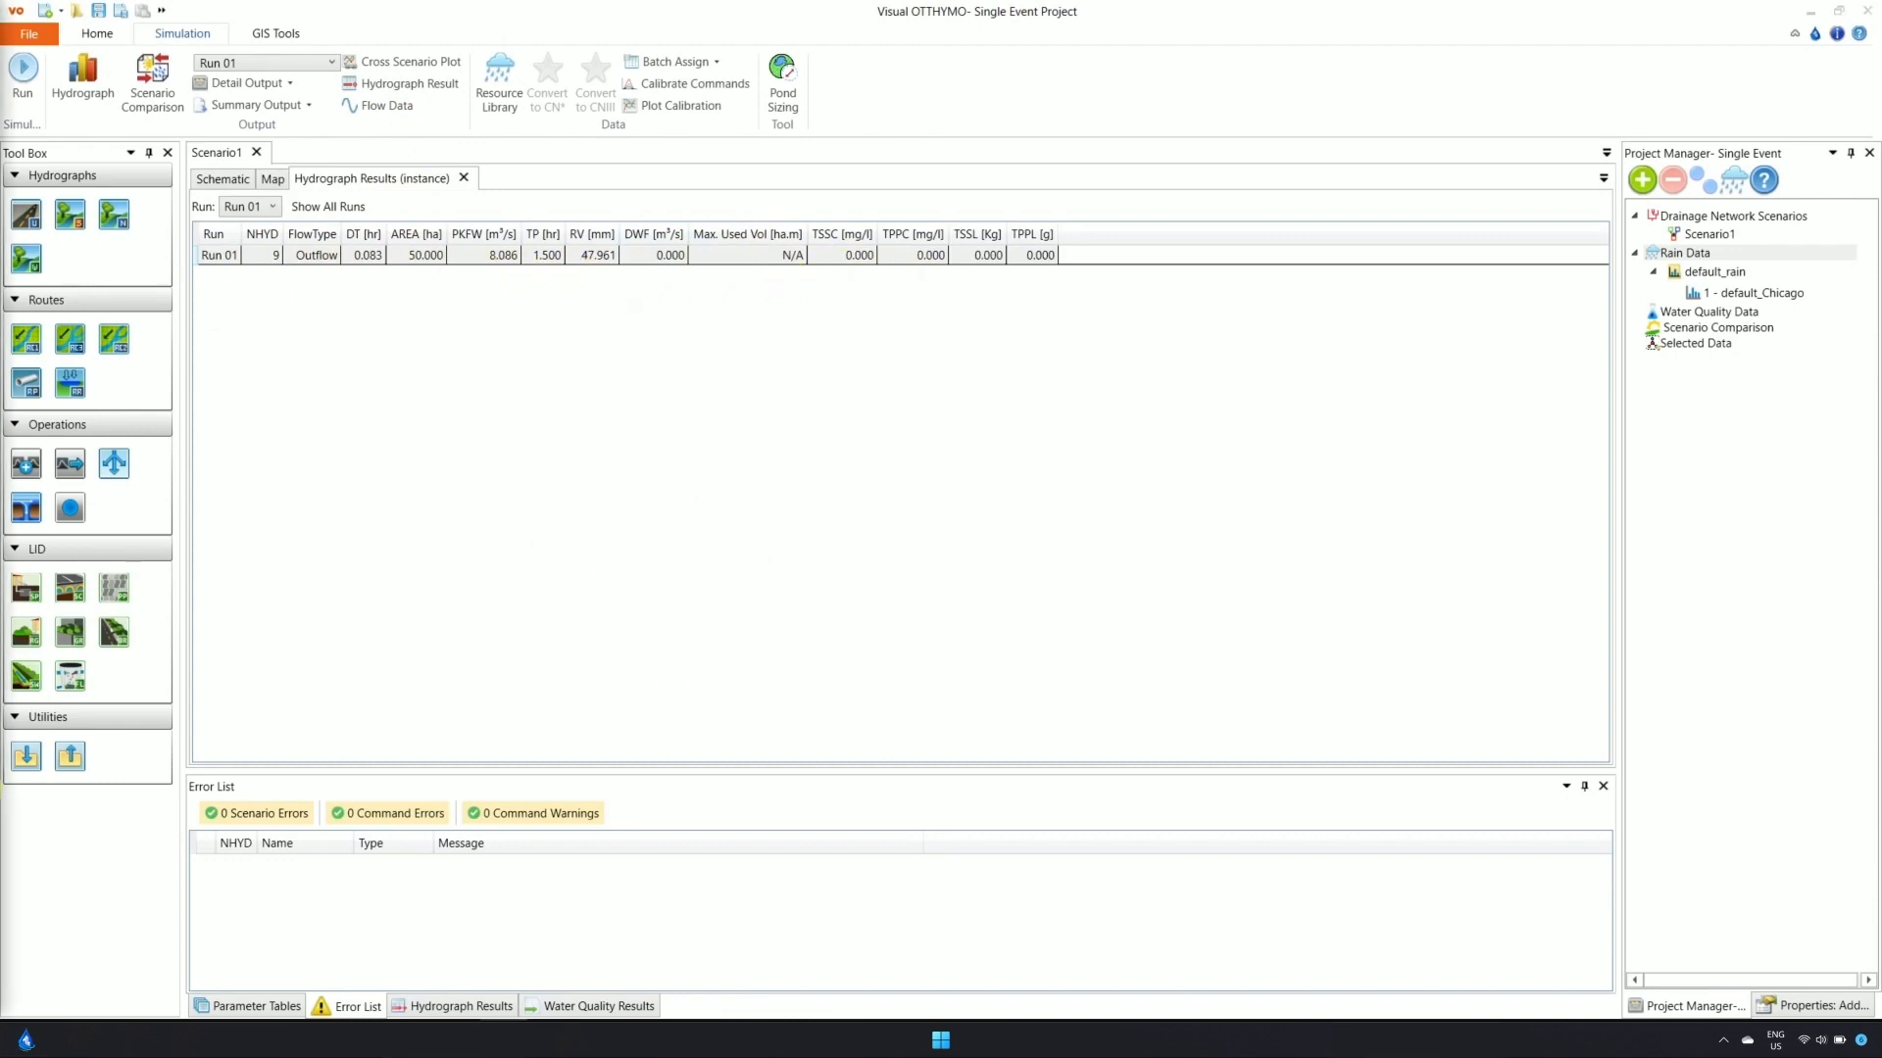
Review the Detail - All Runs report of Run 01's ADD HYD steps, ending on the schematic
{"action": "left_click", "coordinate": [263, 83]}
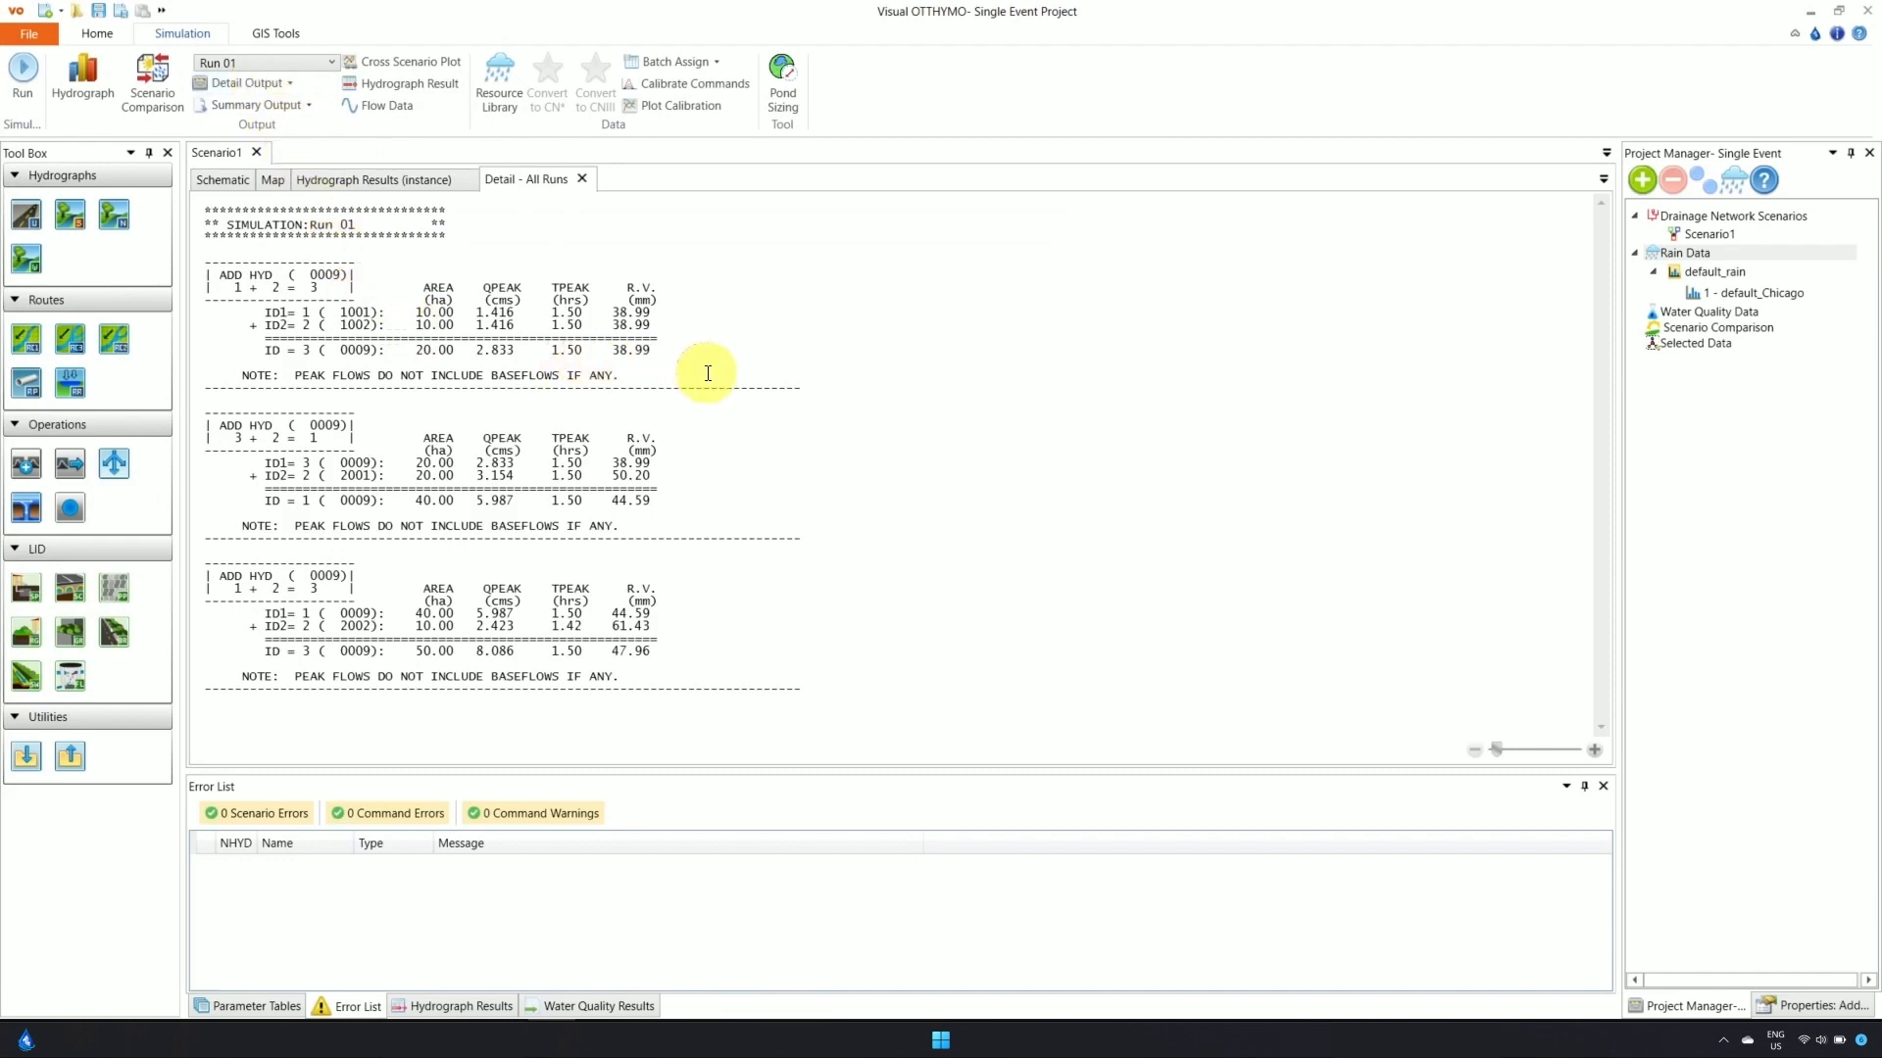
{"action": "left_click", "coordinate": [237, 181]}
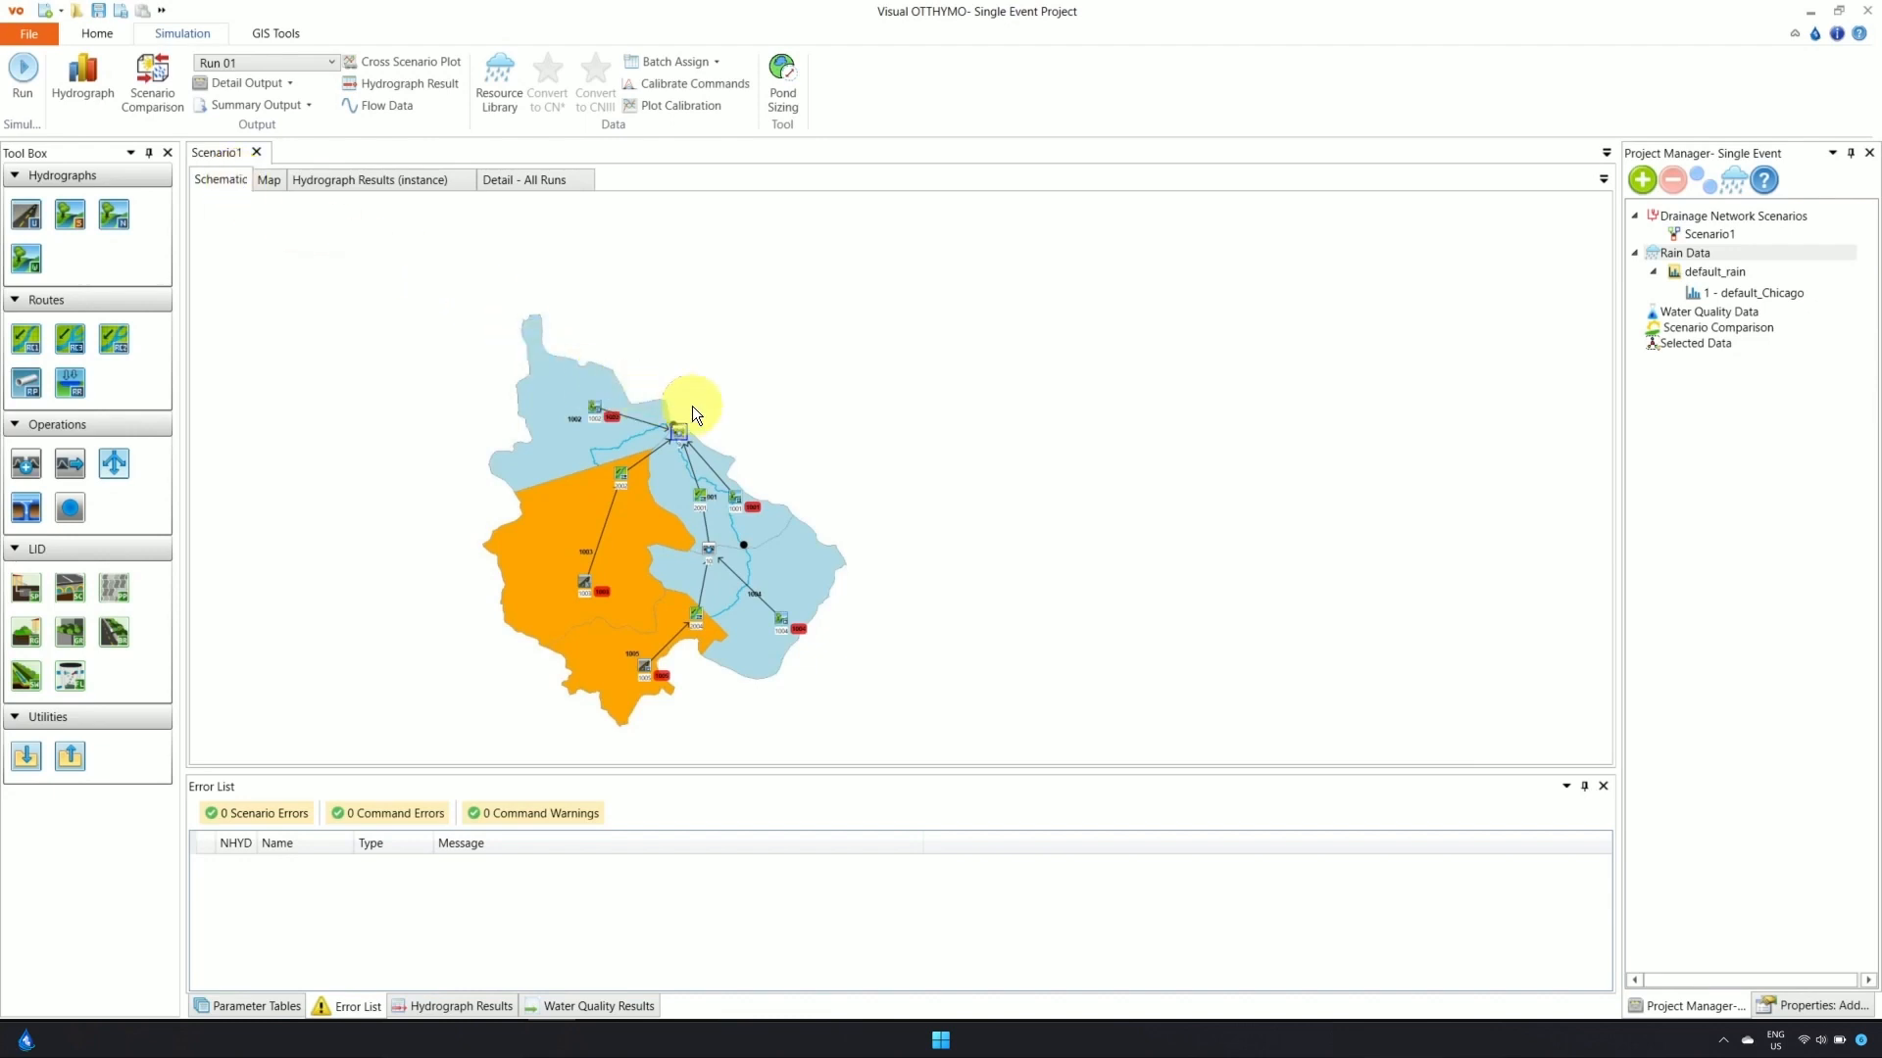
{"action": "left_click", "coordinate": [522, 184]}
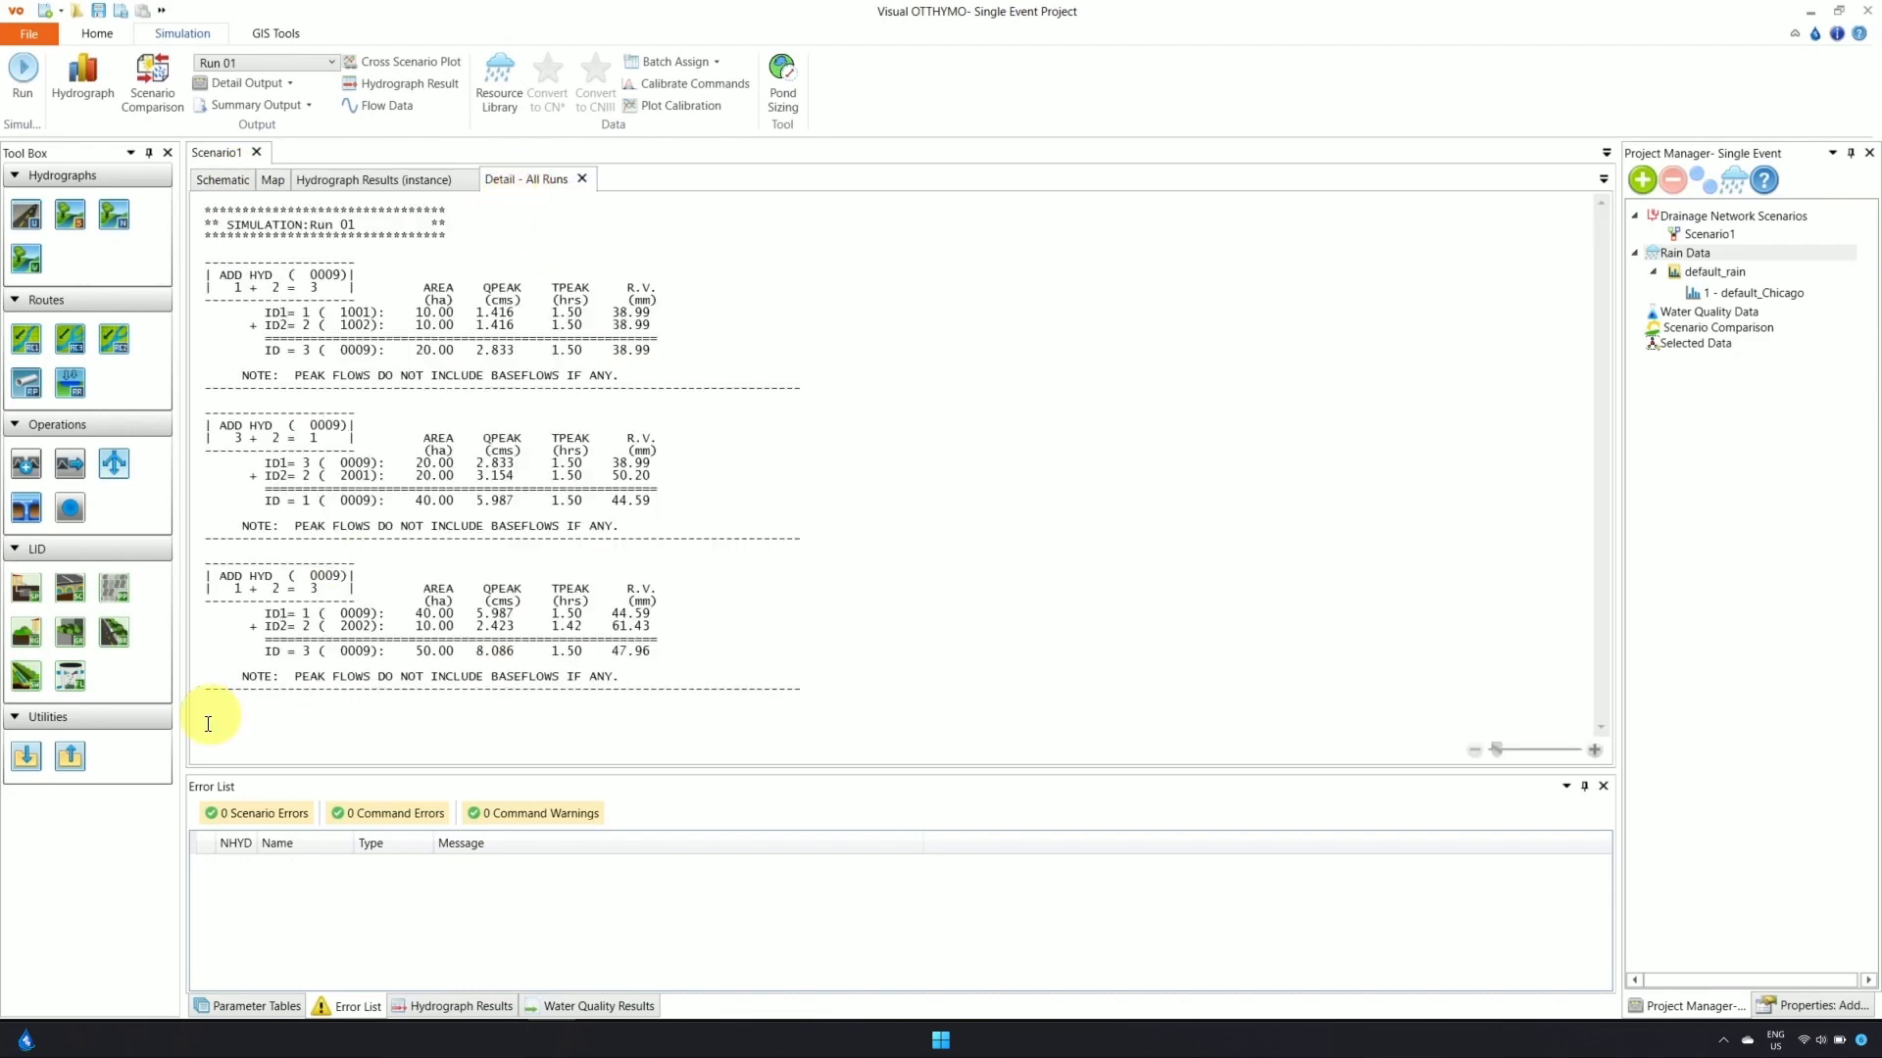
{"action": "left_click", "coordinate": [217, 183]}
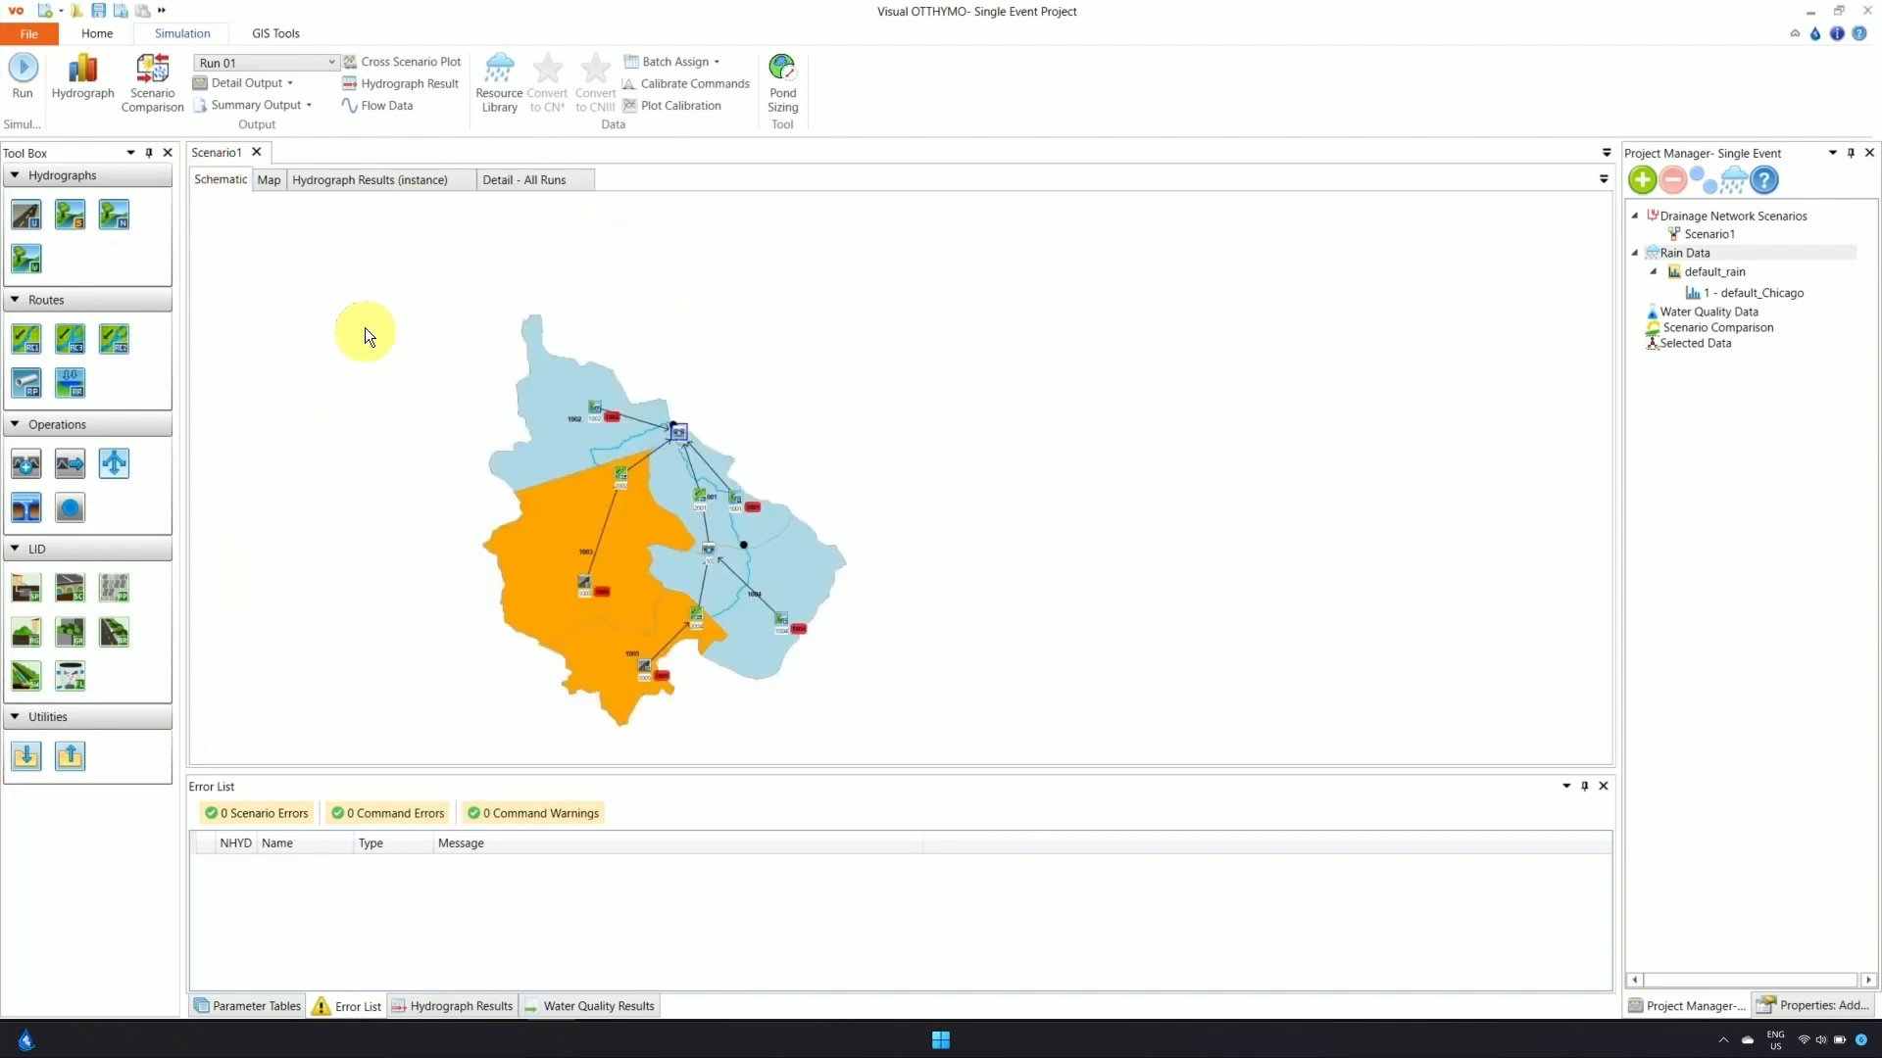
Save the project as Test3 in the tutorial data folder and acknowledge the Project Saved message
{"action": "left_click", "coordinate": [98, 10]}
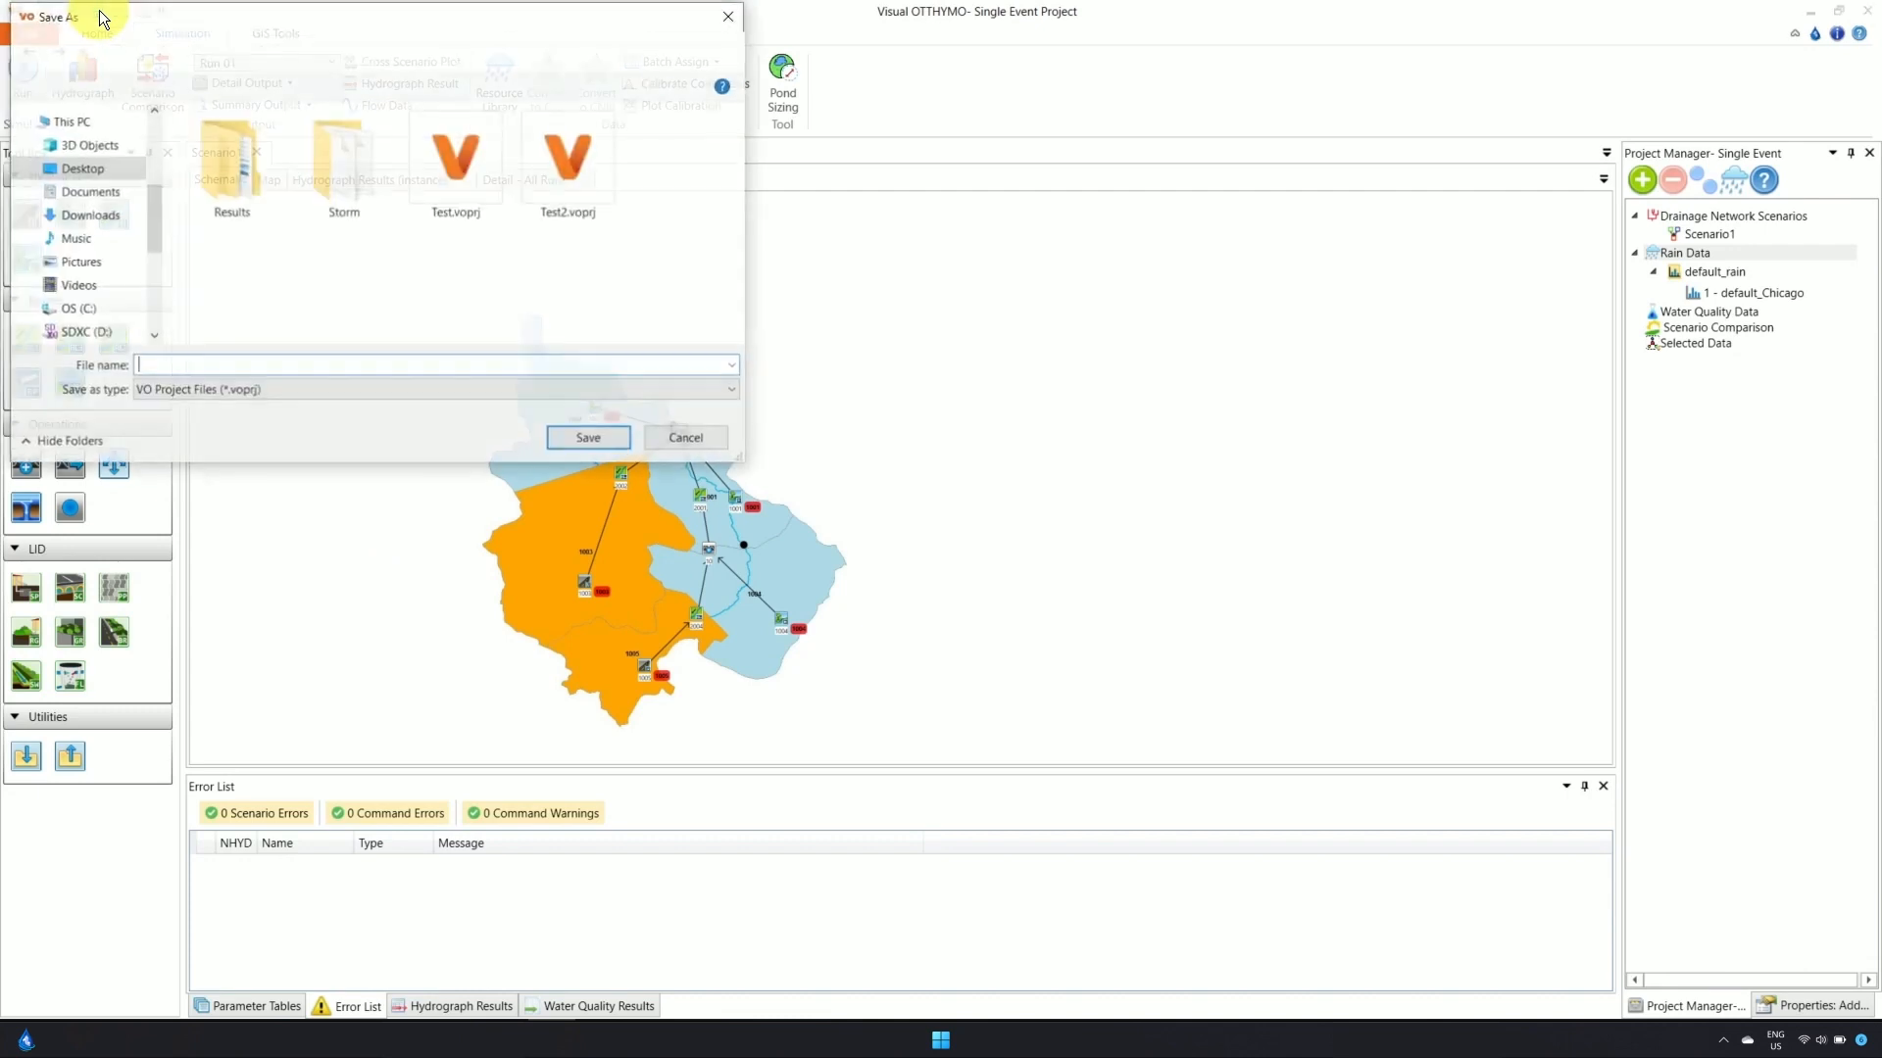
{"action": "left_click", "coordinate": [252, 358]}
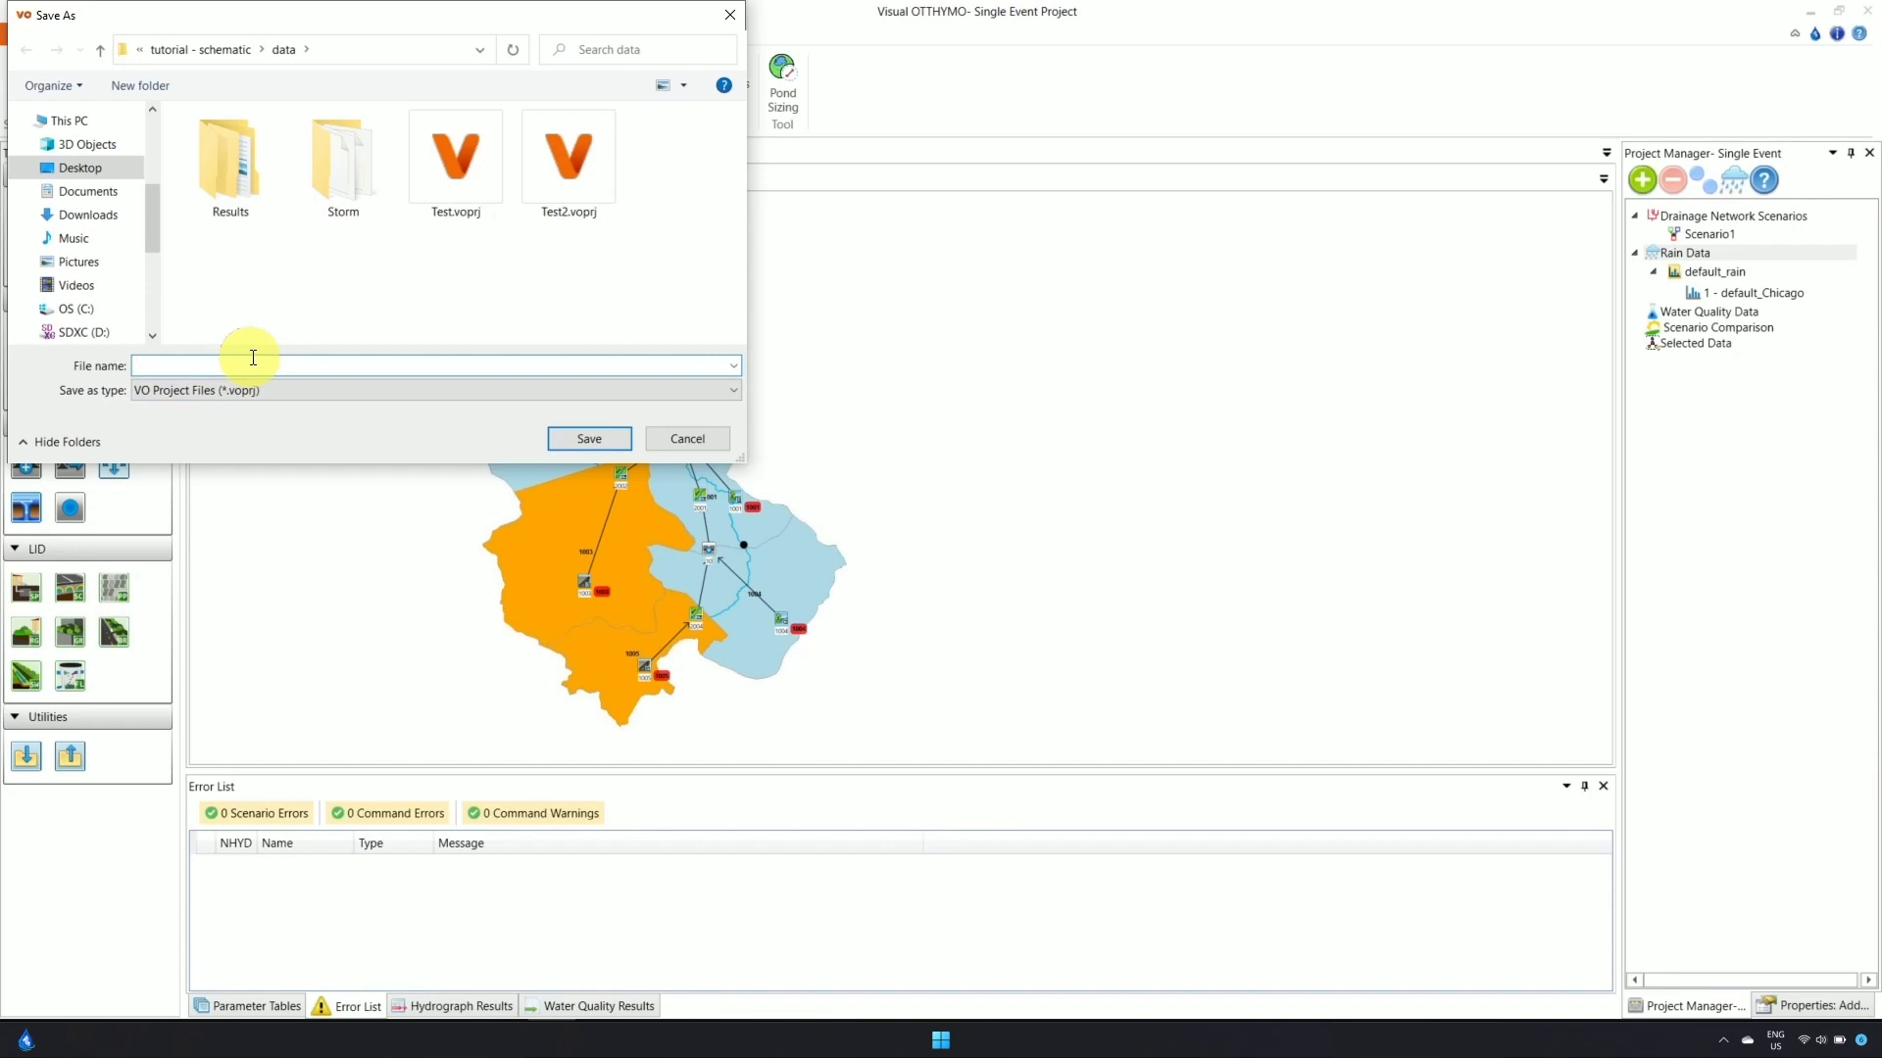
{"action": "type", "text": "Test"}
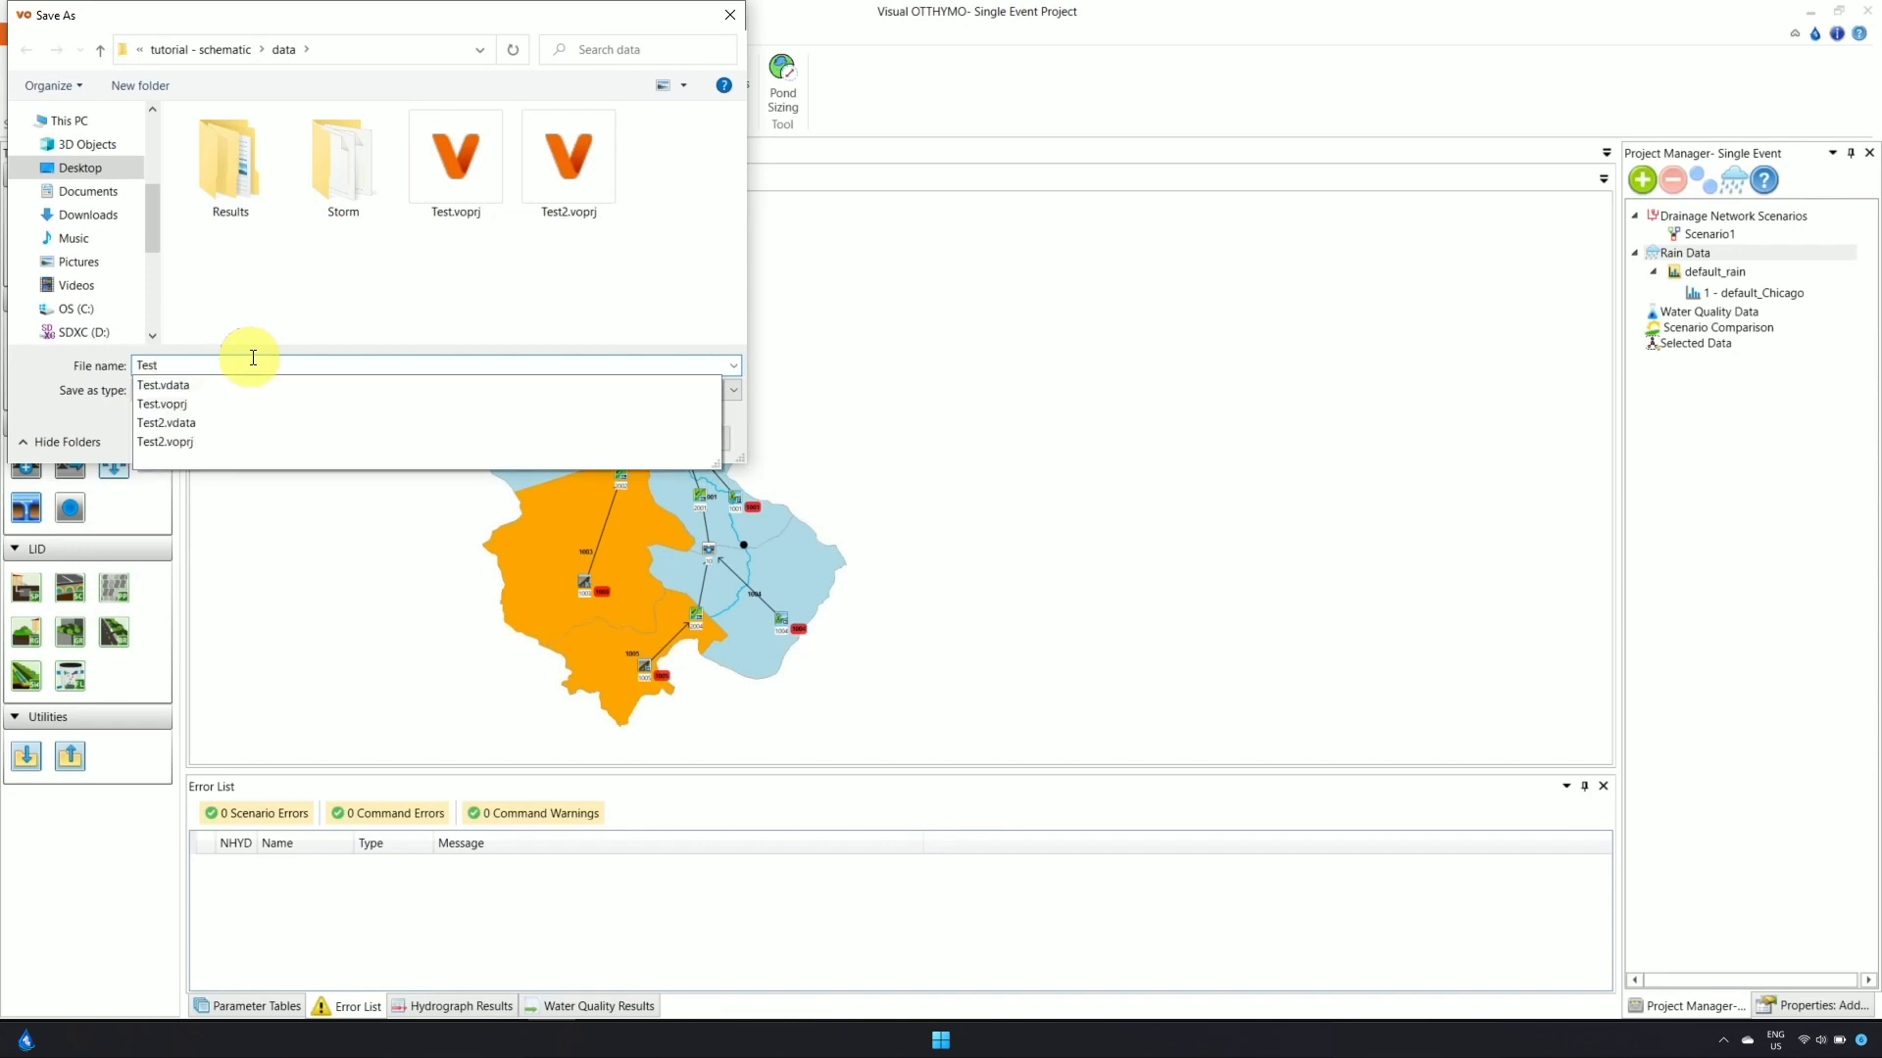
{"action": "type", "text": "3"}
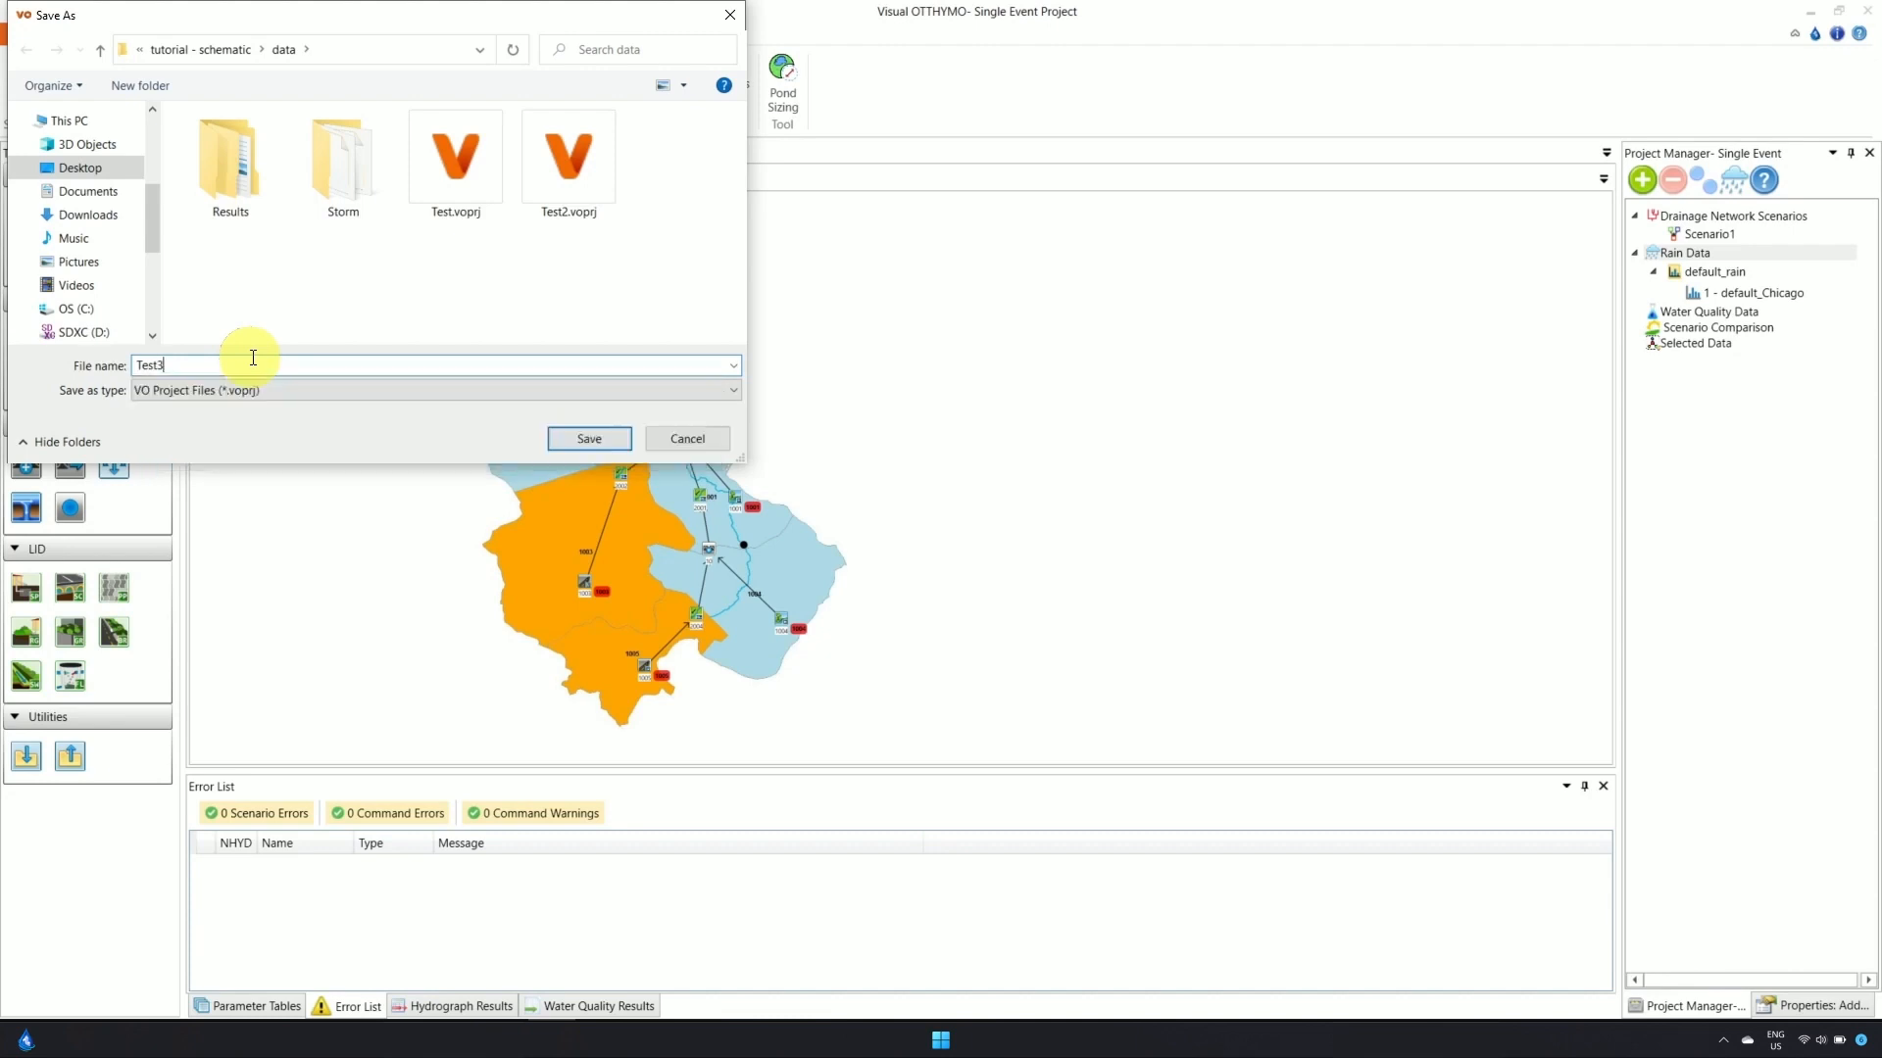
{"action": "left_click", "coordinate": [590, 437]}
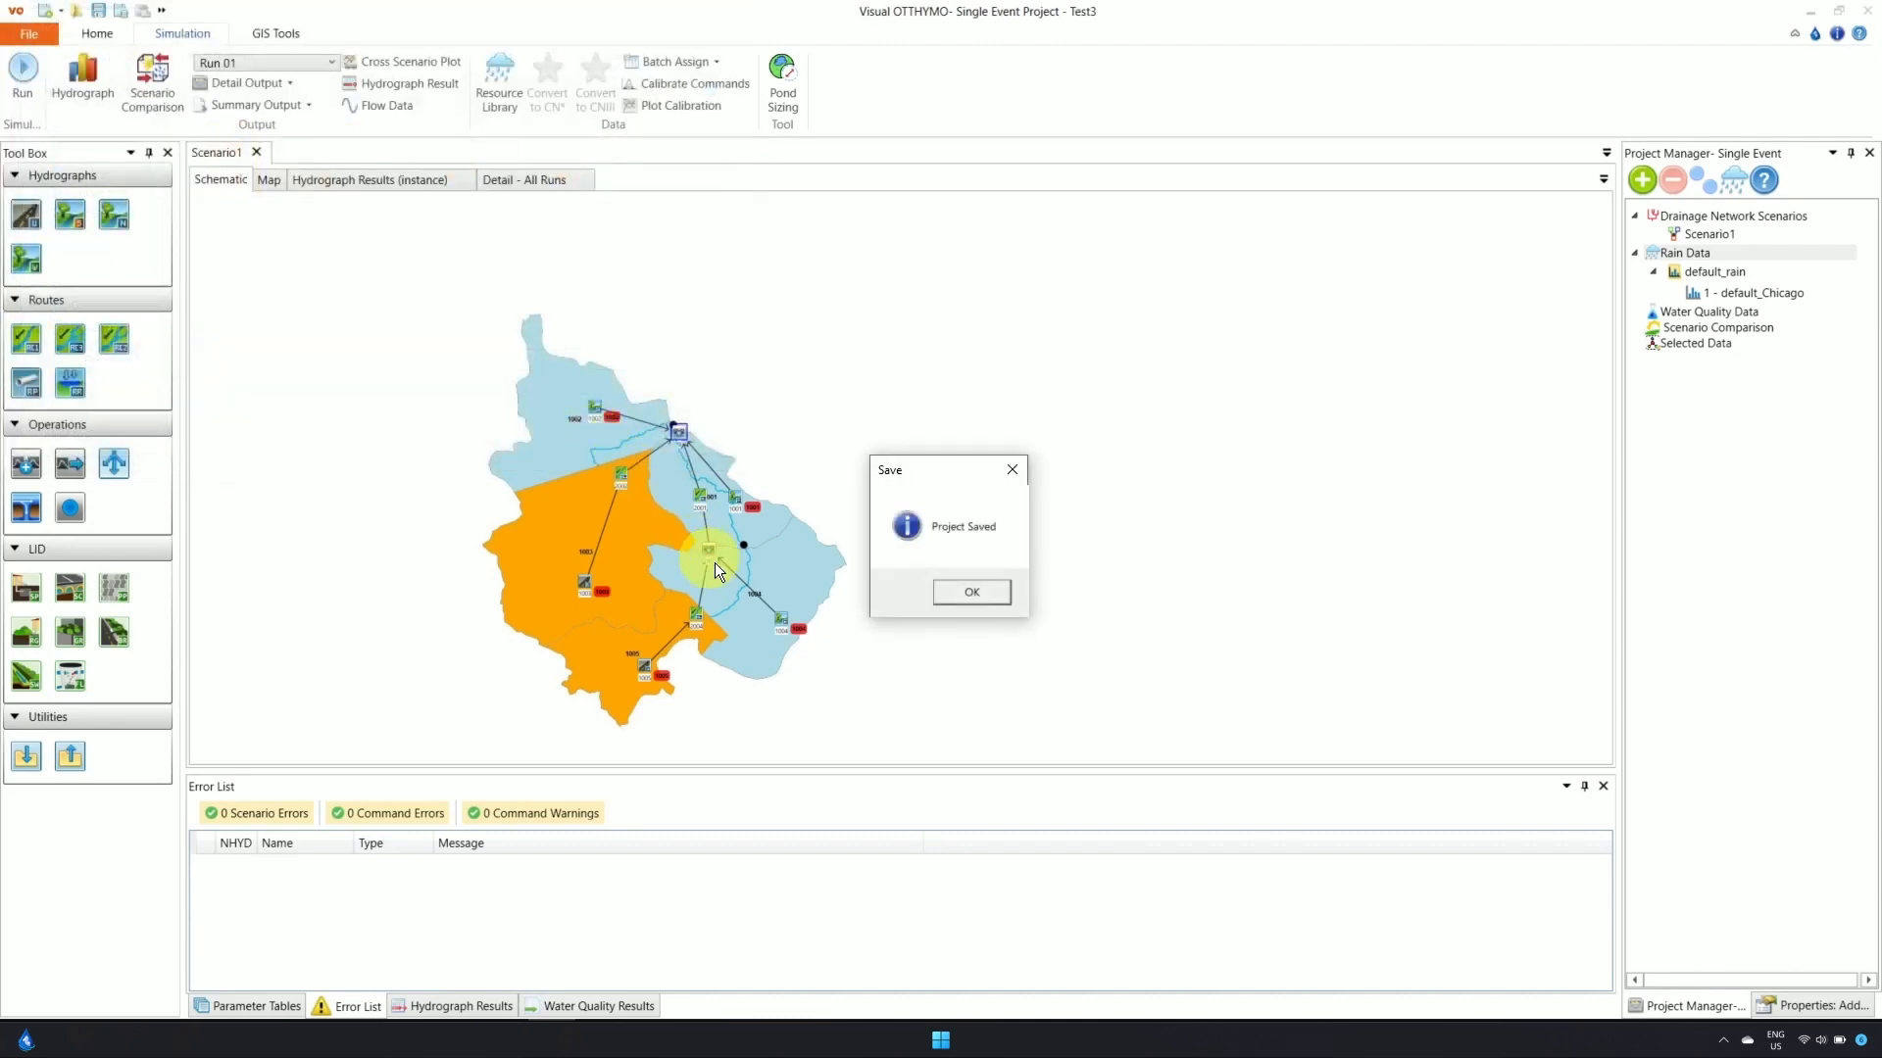
{"action": "left_click", "coordinate": [973, 592]}
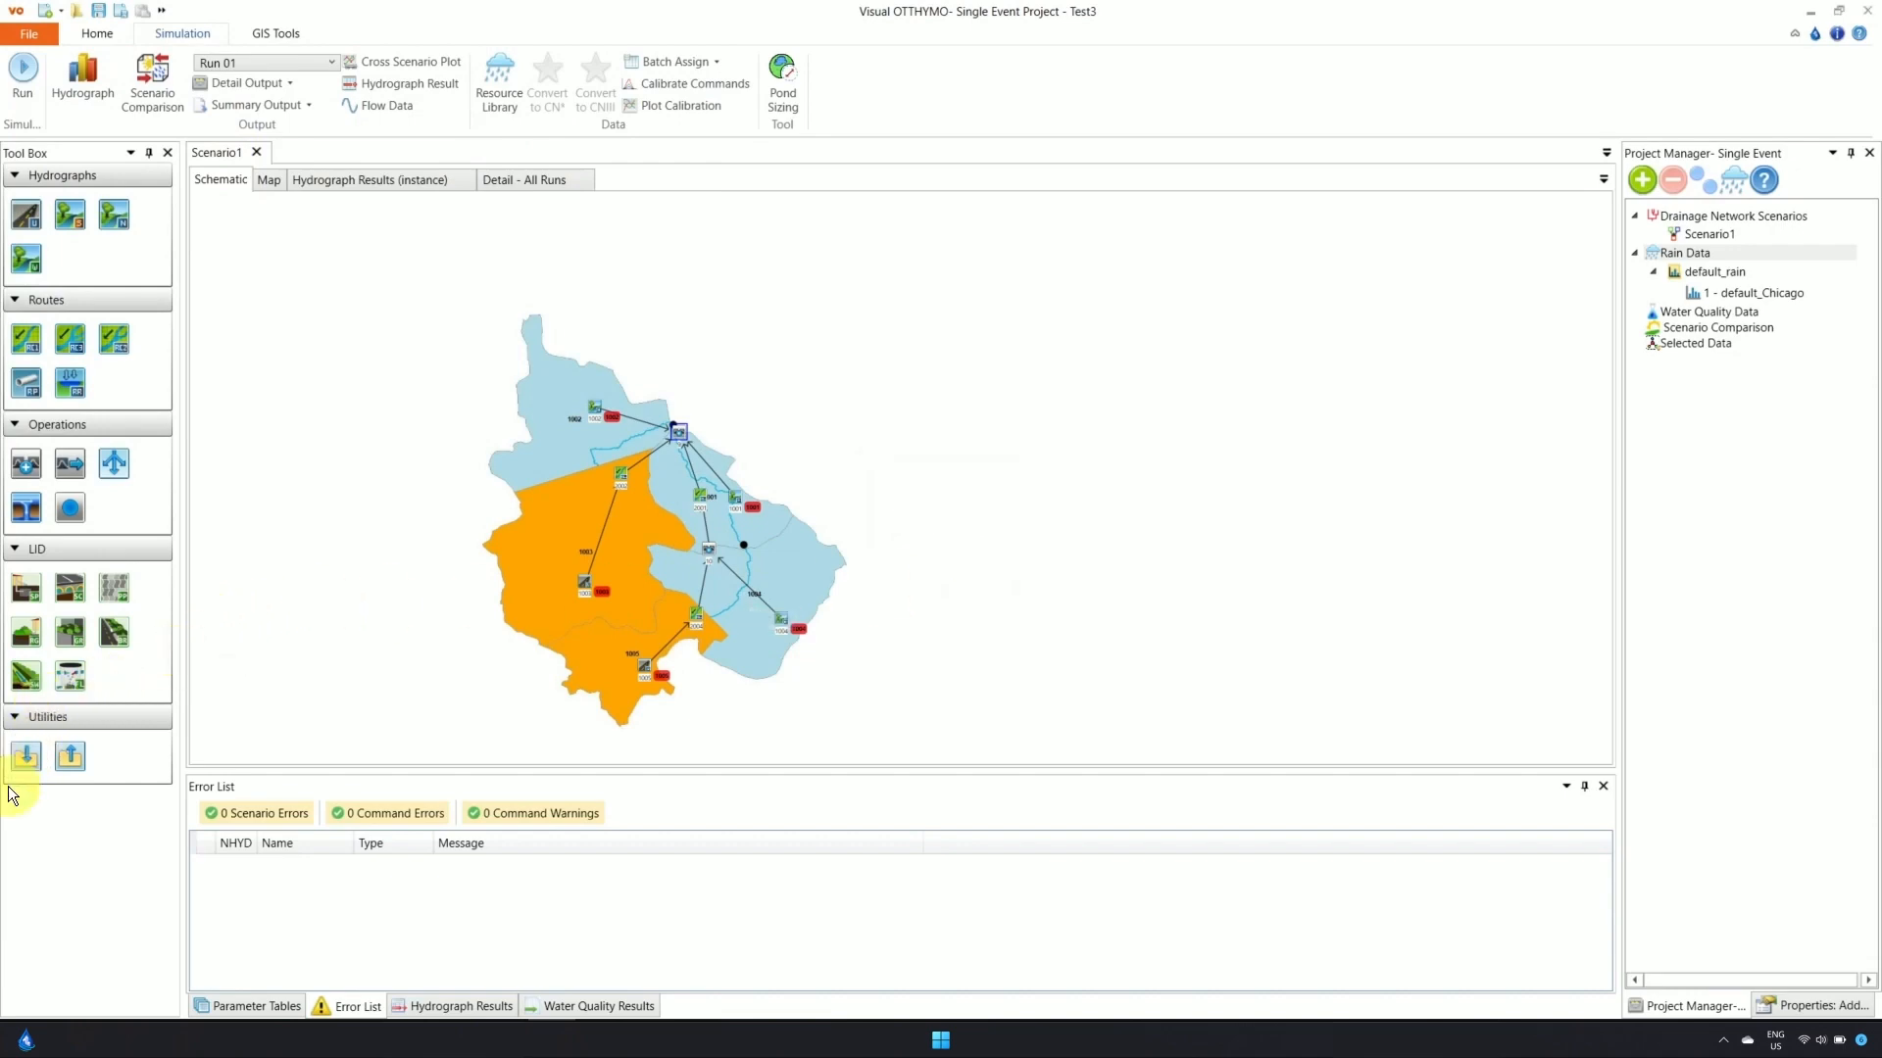